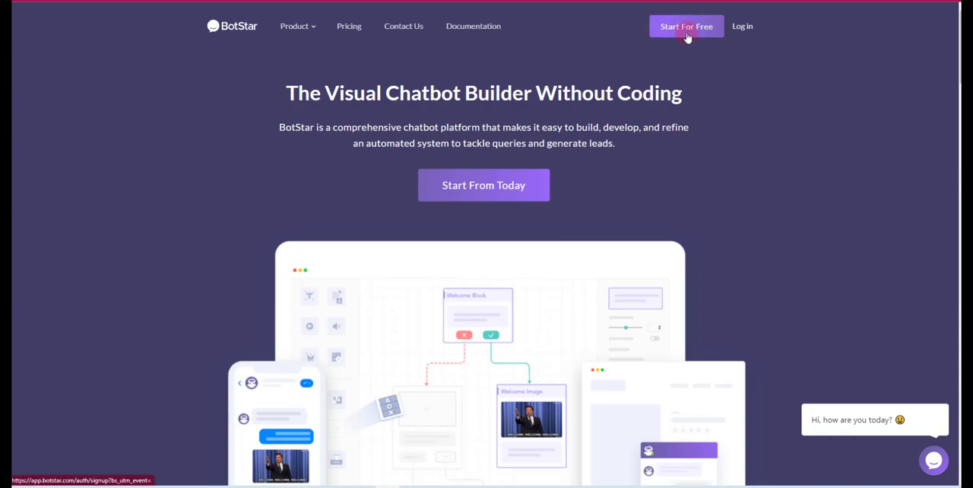
# Open the BotStar sign-up page and switch to logging in with an existing account
pyautogui.click(690, 30)
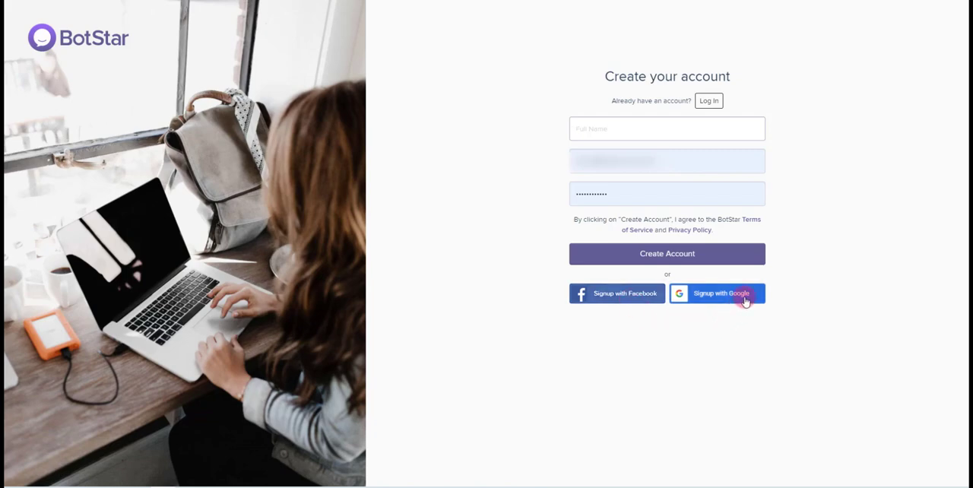
pyautogui.click(709, 101)
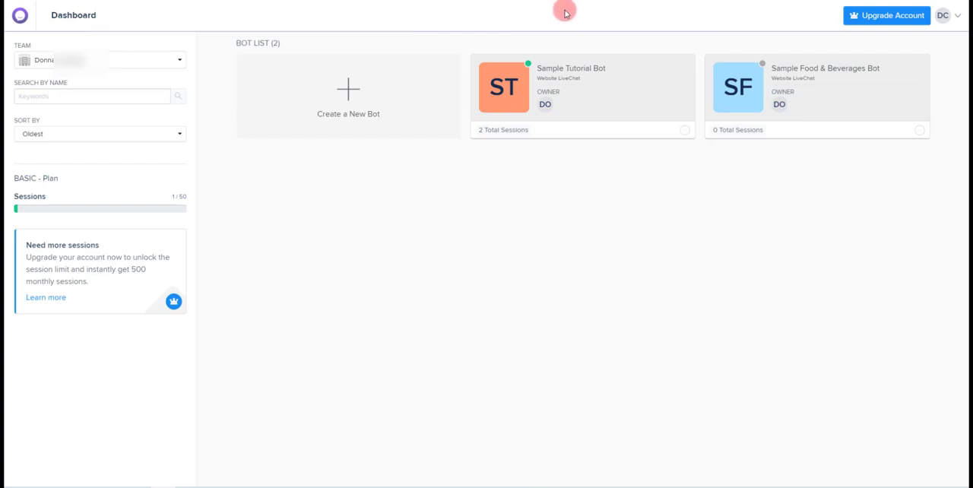
pyautogui.click(958, 17)
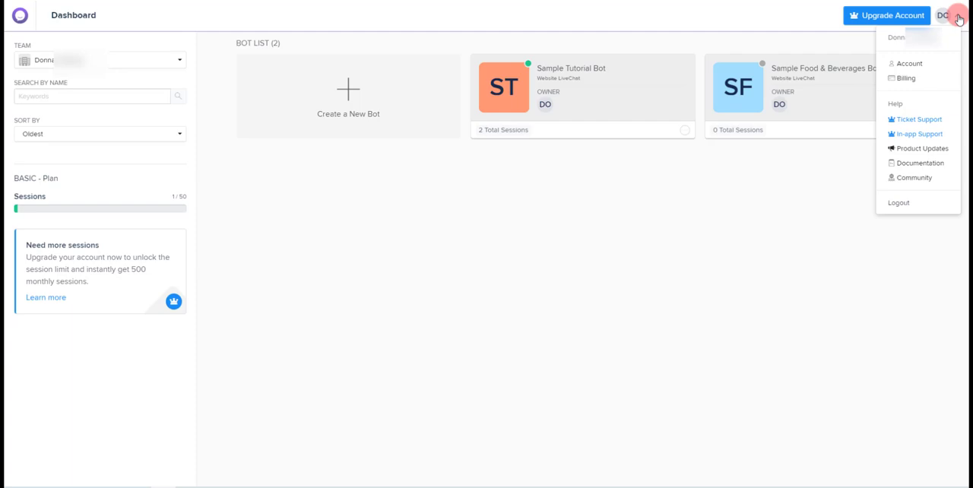
pyautogui.click(957, 15)
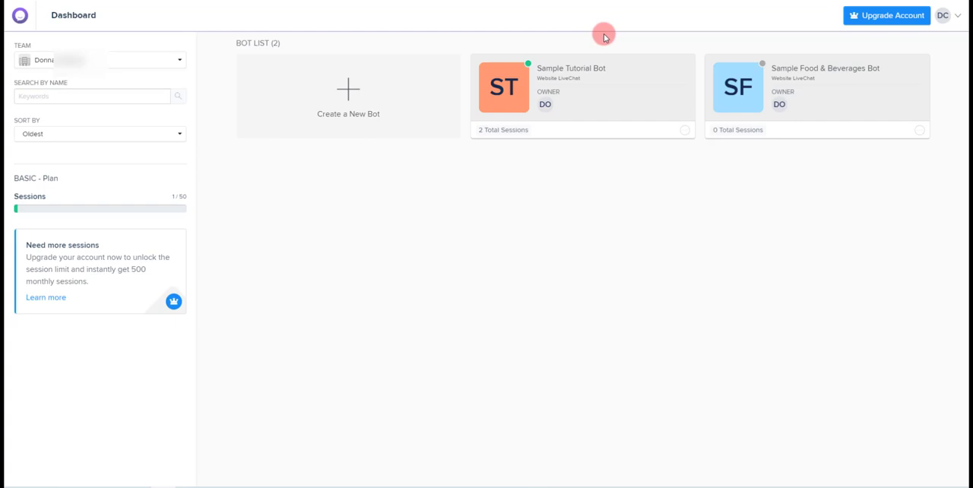
# Open the Sample Tutorial Bot from the bot list and show its conversation flow in the Bot Builder
pyautogui.click(576, 89)
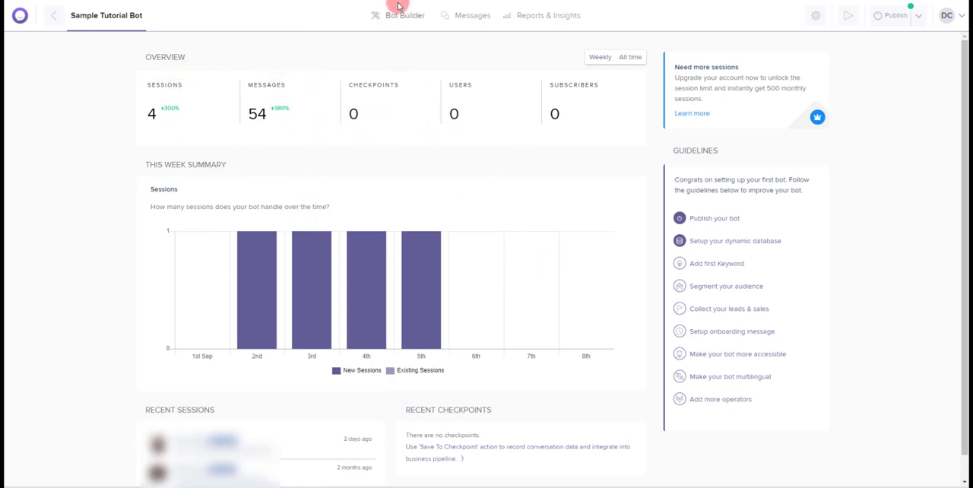
pyautogui.moveTo(406, 19)
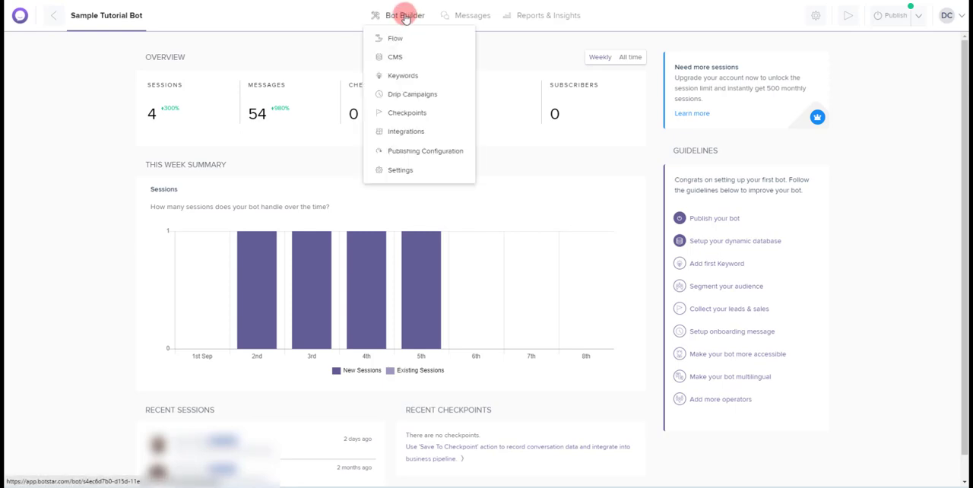
pyautogui.click(405, 16)
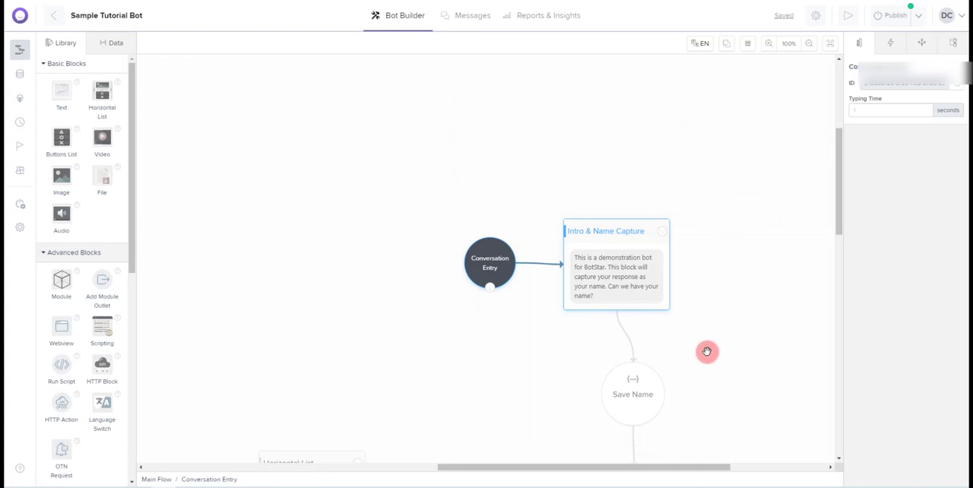
pyautogui.moveTo(722, 342); pyautogui.dragTo(601, 200)
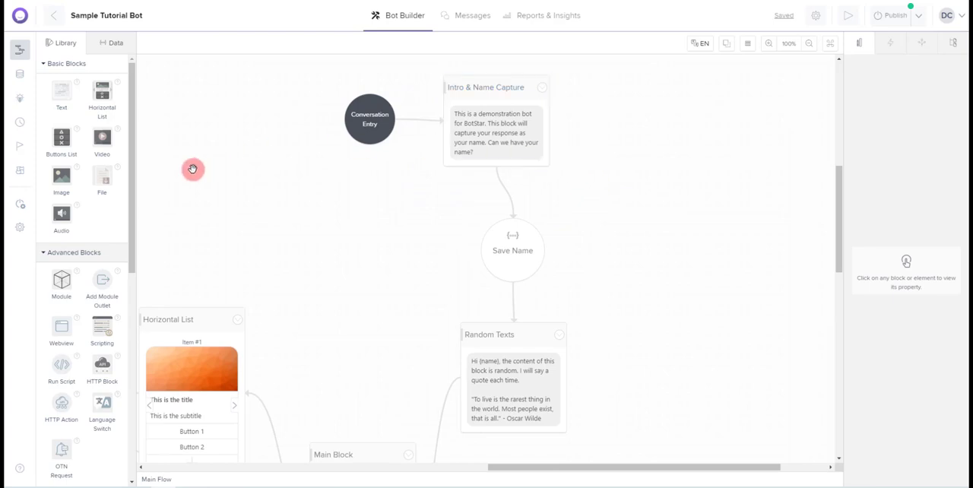
# Collapse the Basic, Advanced, Action and Premium Add-ons block groups, and display the bot's data attributes and variables
pyautogui.click(47, 64)
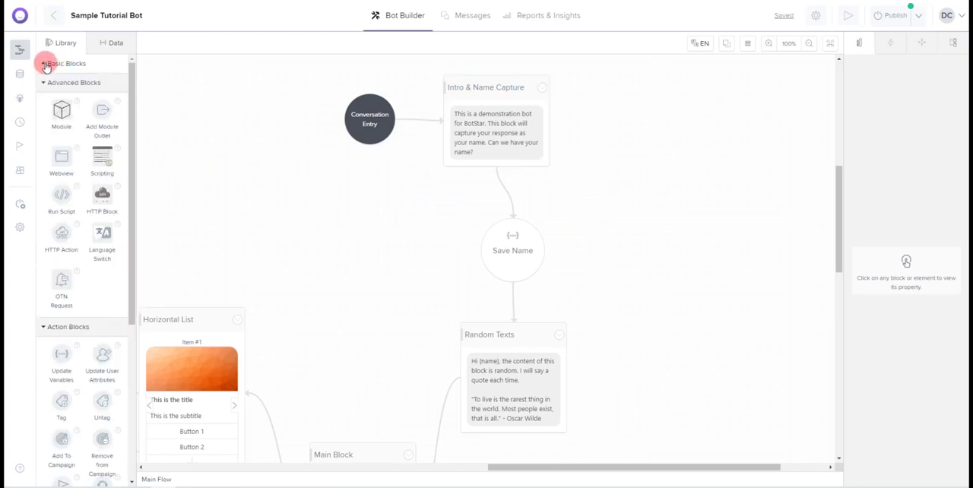
pyautogui.click(39, 82)
pyautogui.click(43, 101)
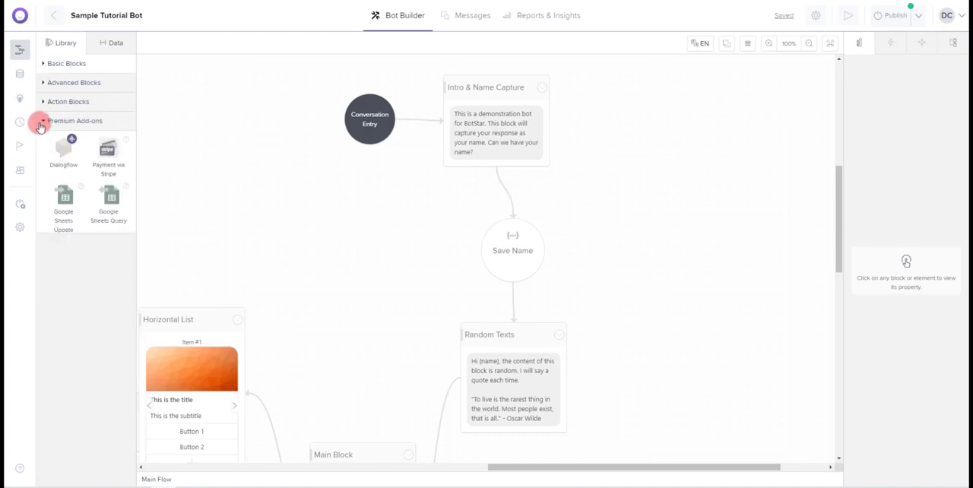
pyautogui.click(43, 120)
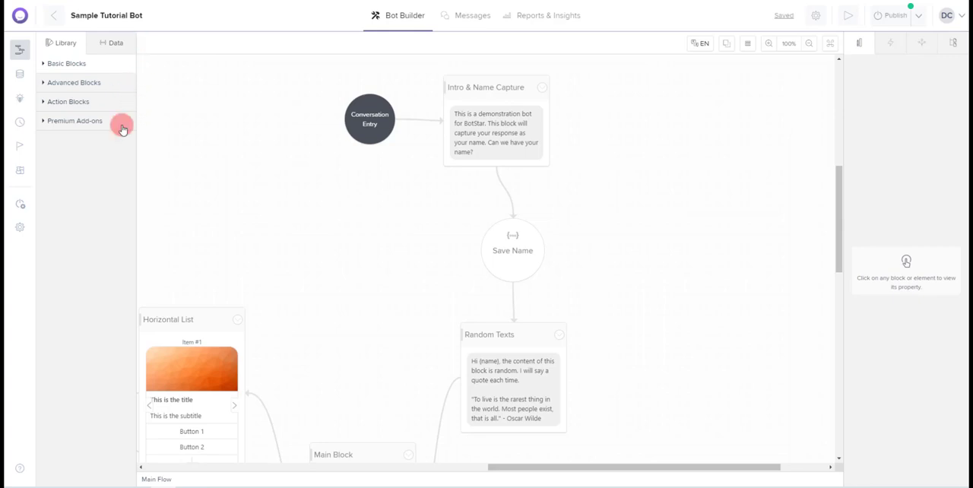
pyautogui.click(118, 43)
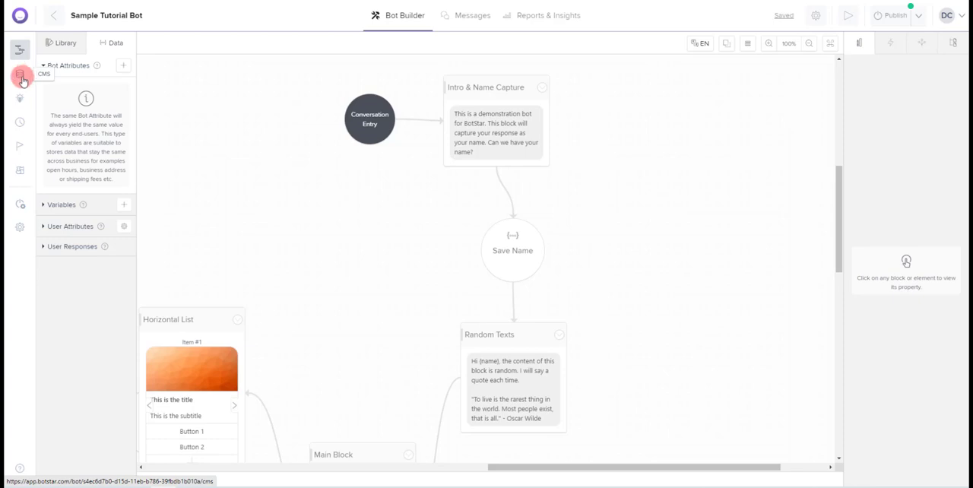
# In the bot's general settings, set the bot timezone to (UTC-05:00) Eastern Time (US & Canada)
pyautogui.click(21, 231)
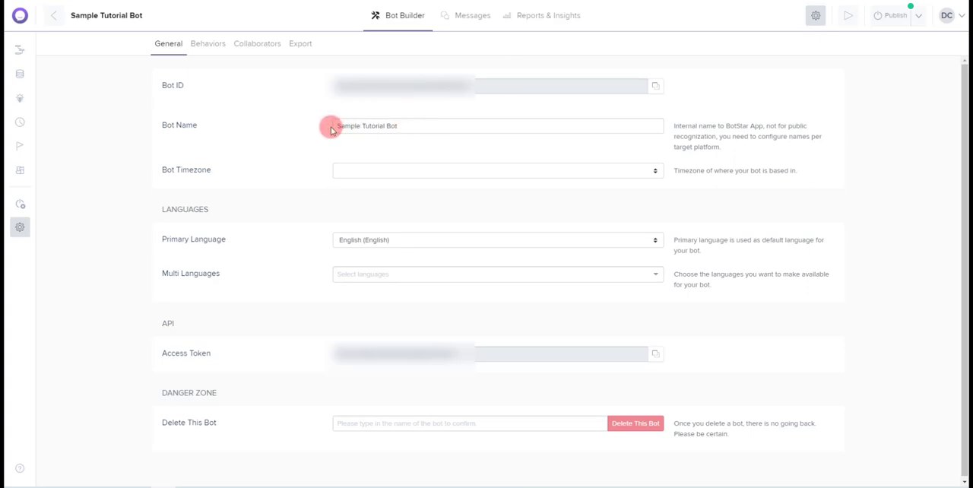
pyautogui.click(386, 168)
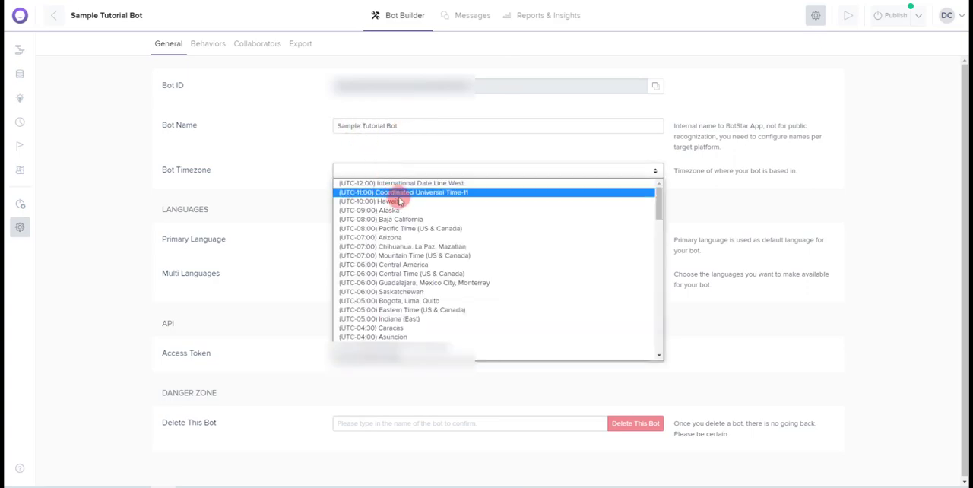
pyautogui.click(454, 313)
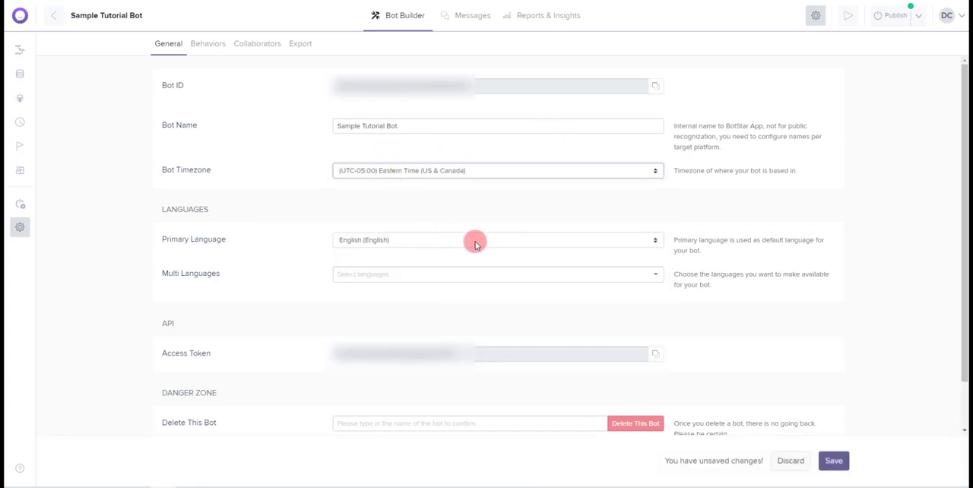
# Add Spanish, Castilian (Español) to the bot's multiple languages
pyautogui.click(461, 279)
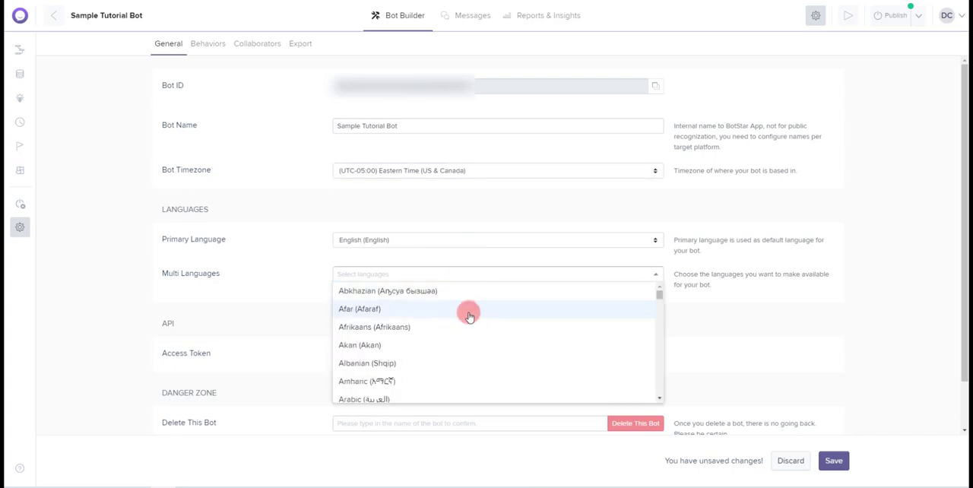
pyautogui.scroll(-5, 467, 310)
pyautogui.scroll(-5, 468, 312)
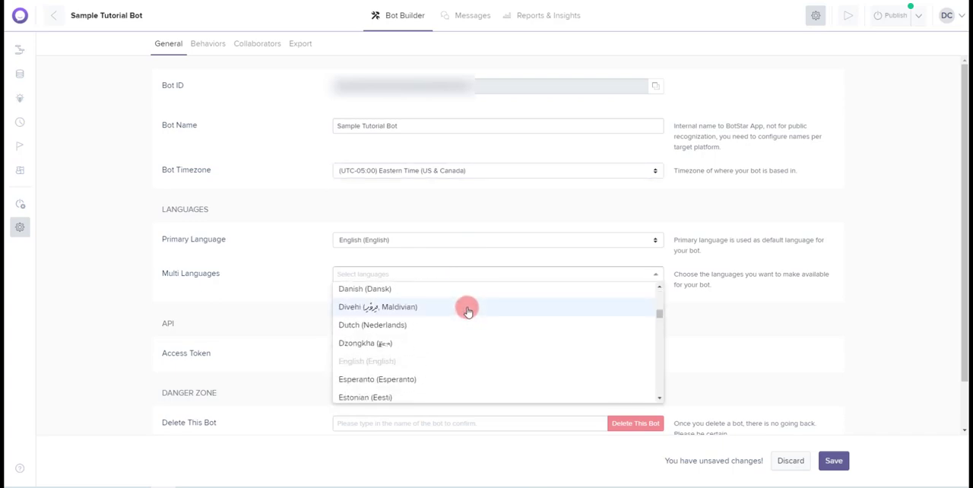
pyautogui.scroll(-5, 467, 307)
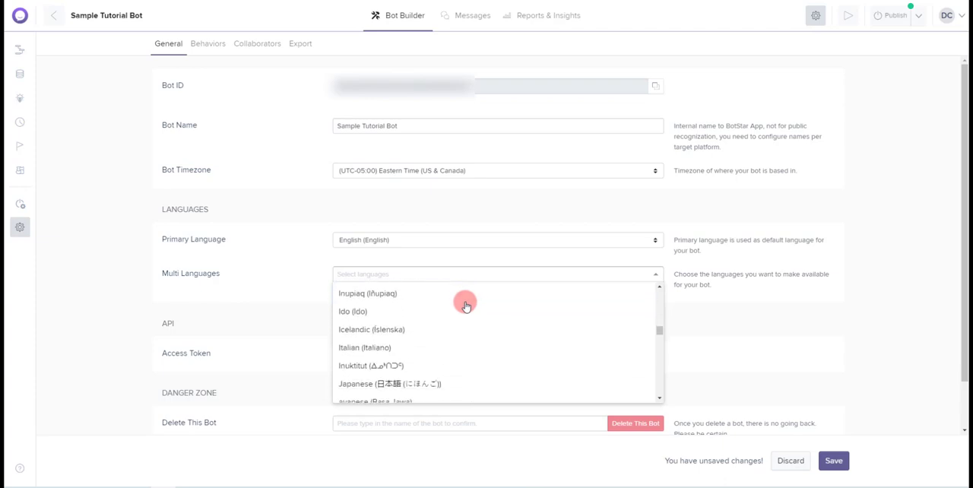
pyautogui.scroll(-5, 466, 302)
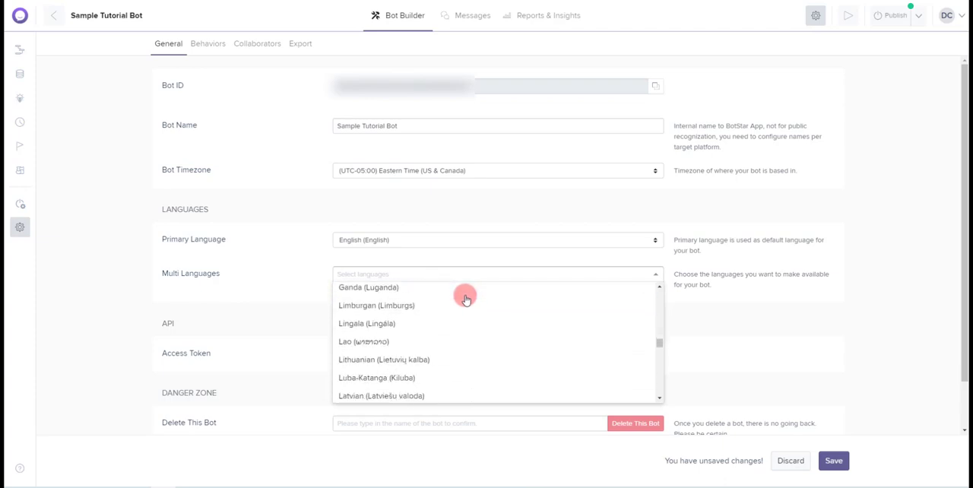
pyautogui.scroll(-5, 467, 291)
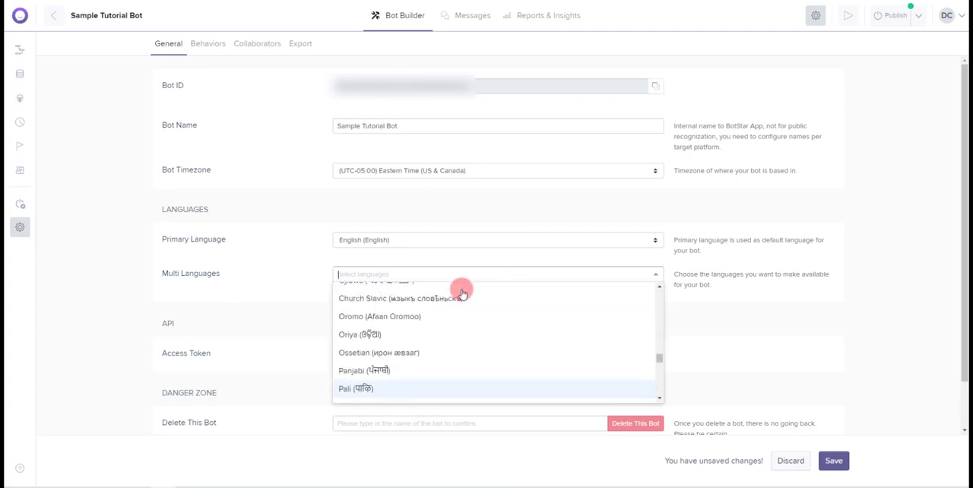
pyautogui.scroll(-4, 462, 290)
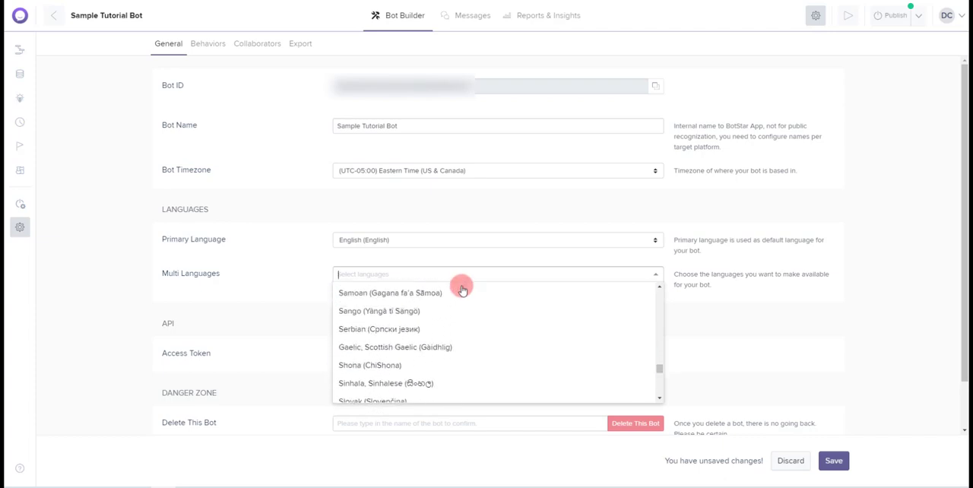
pyautogui.scroll(-4, 462, 290)
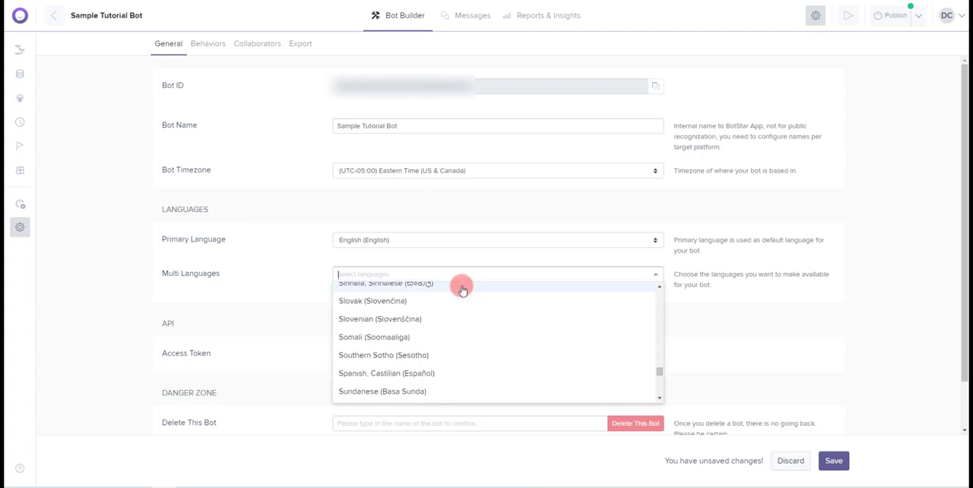
pyautogui.click(432, 323)
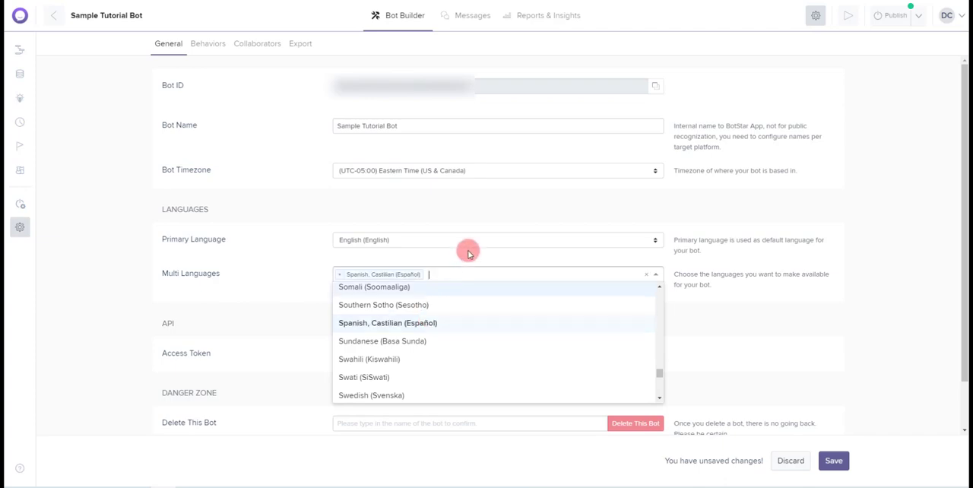
# Add Vietnamese (Tiếng Việt) as another available language for the bot and close the language list
pyautogui.scroll(-5, 510, 332)
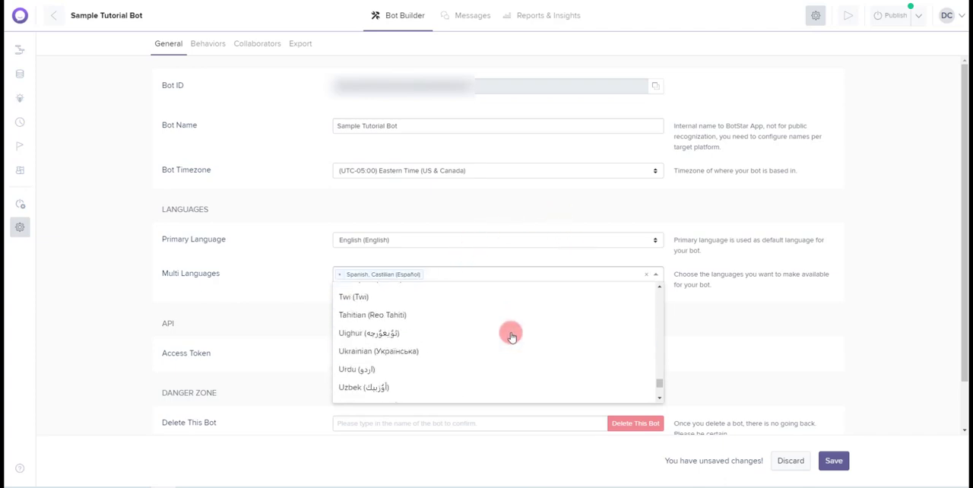
pyautogui.scroll(-3, 462, 306)
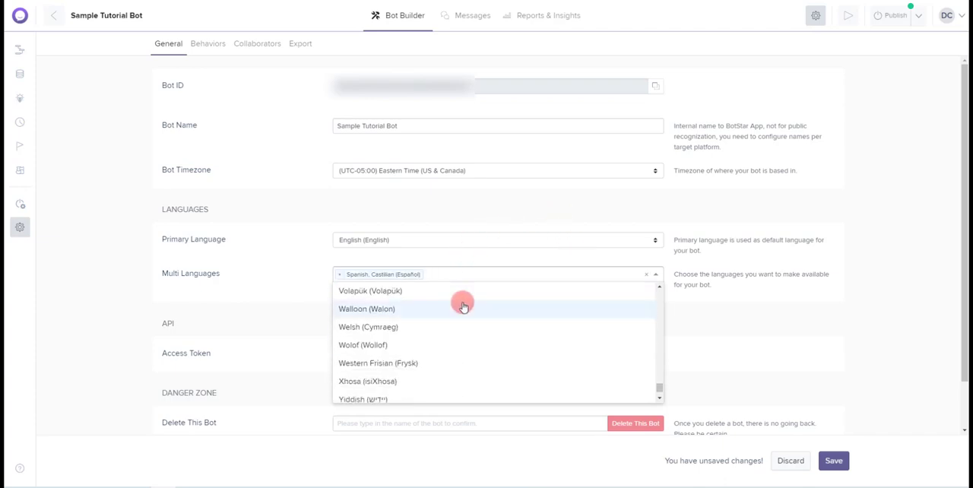
pyautogui.scroll(2, 463, 306)
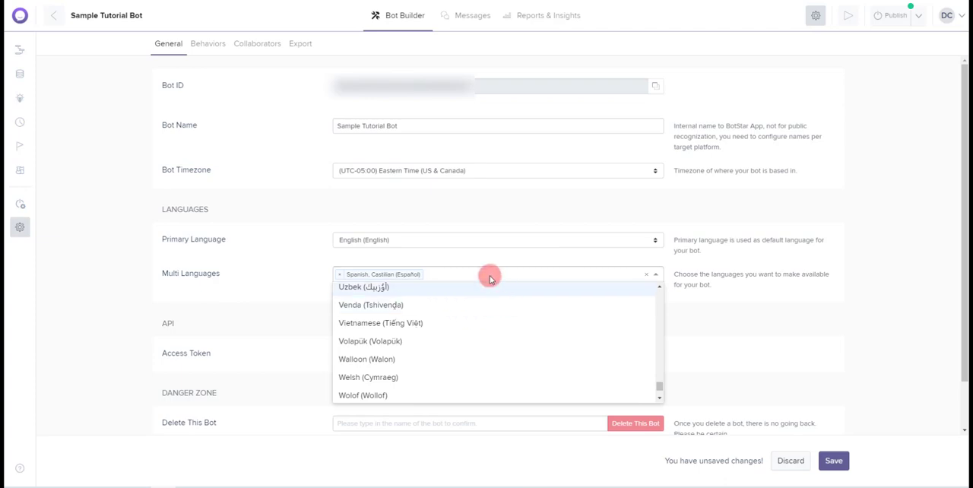
pyautogui.click(423, 323)
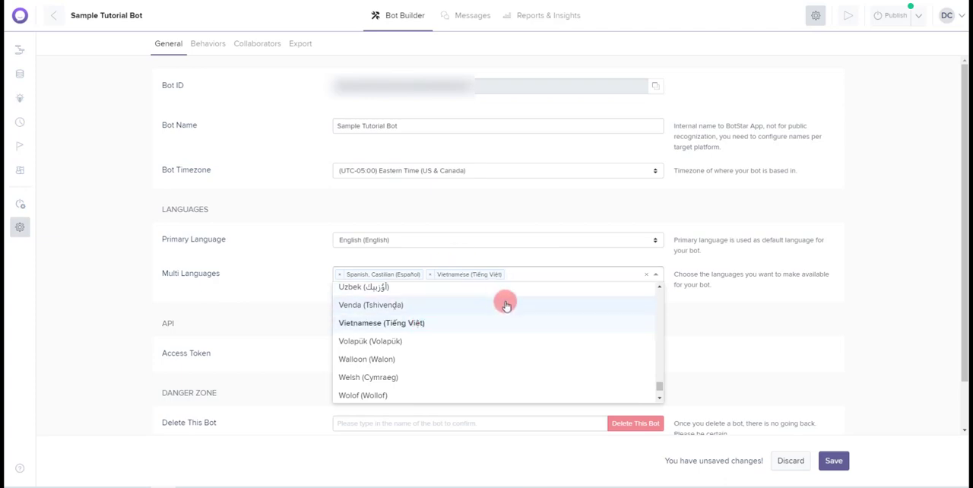
pyautogui.click(656, 275)
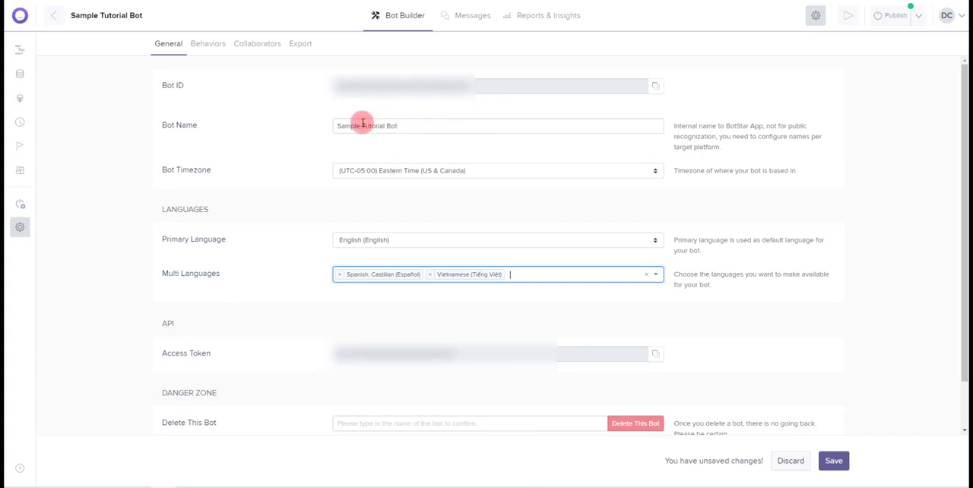
pyautogui.click(367, 423)
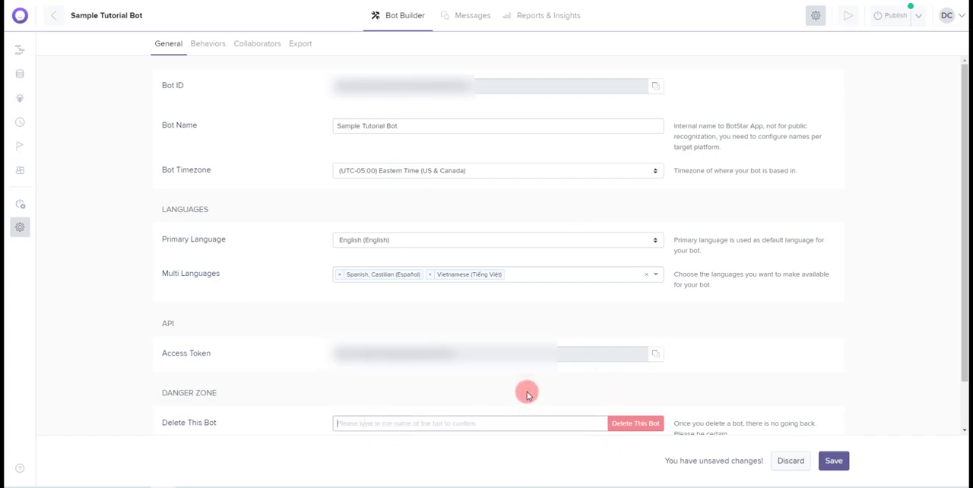
# In the bot's behavior settings, enter the first-time greeting message "Hello, how are you today?" and save all settings
pyautogui.click(204, 45)
pyautogui.scroll(-2, 498, 164)
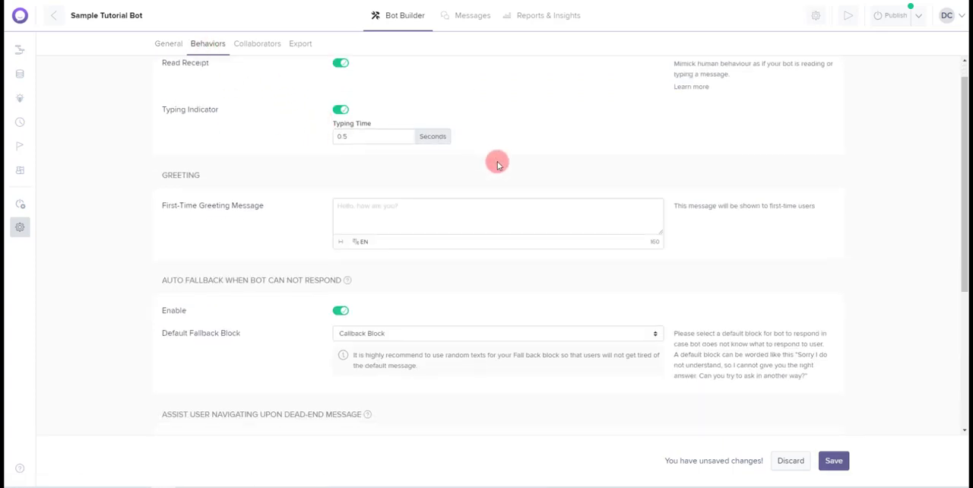
pyautogui.scroll(-4, 498, 165)
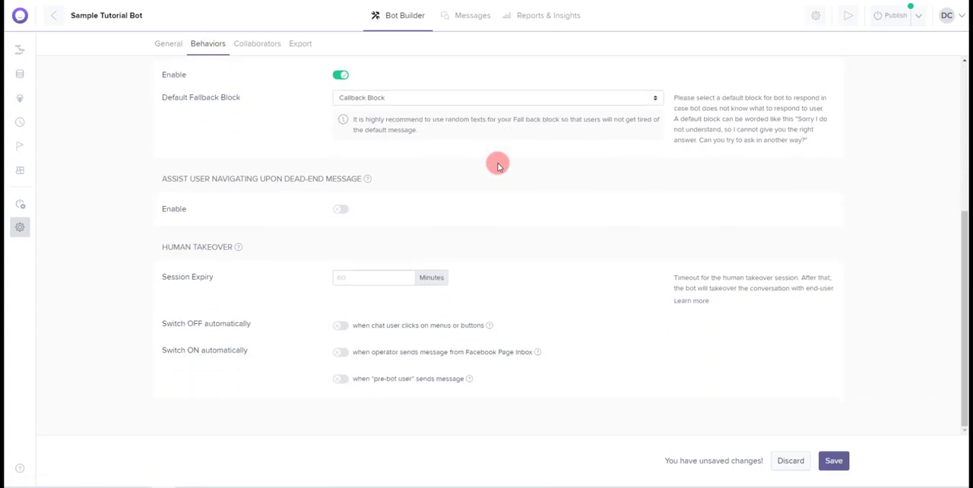
pyautogui.scroll(3, 498, 164)
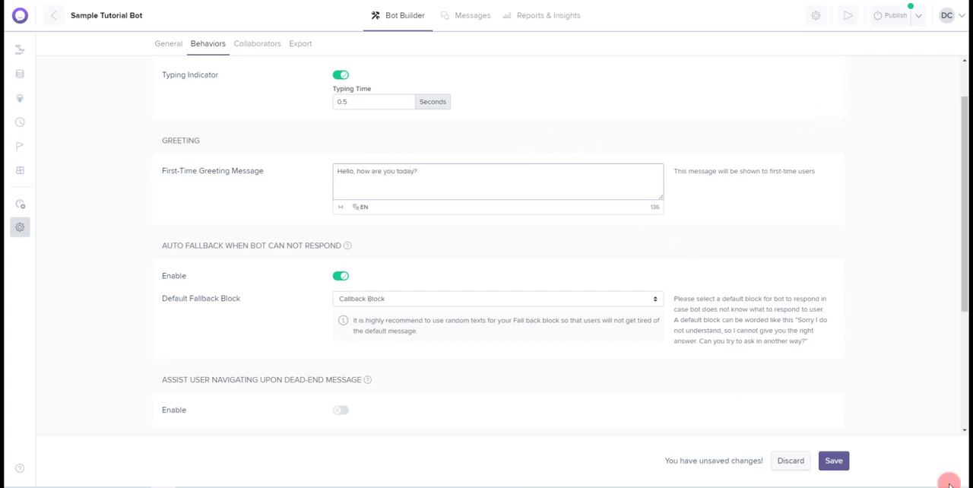
pyautogui.click(833, 461)
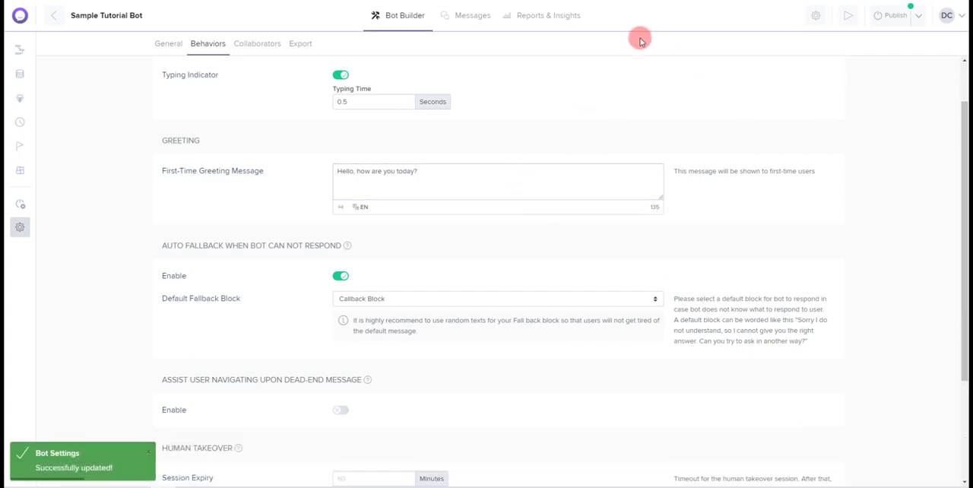
# Open the bot preview to check the first-time greeting message
pyautogui.scroll(1, 677, 122)
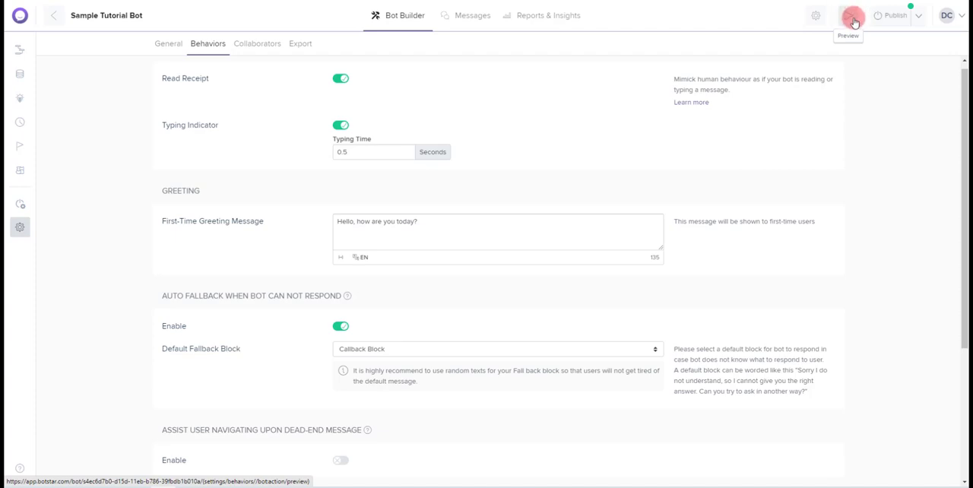
pyautogui.click(851, 19)
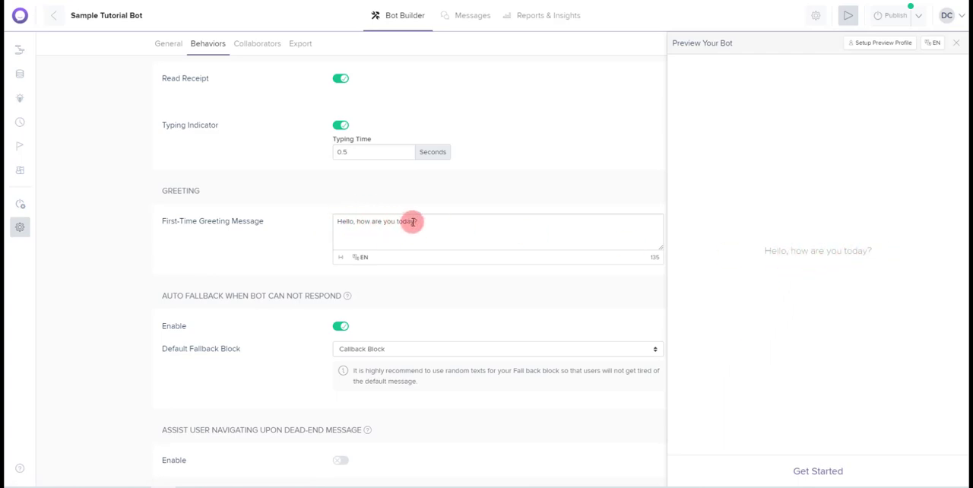
# Close the bot preview and review the auto fallback, dead-end message and human takeover settings on the Behaviors page
pyautogui.click(959, 46)
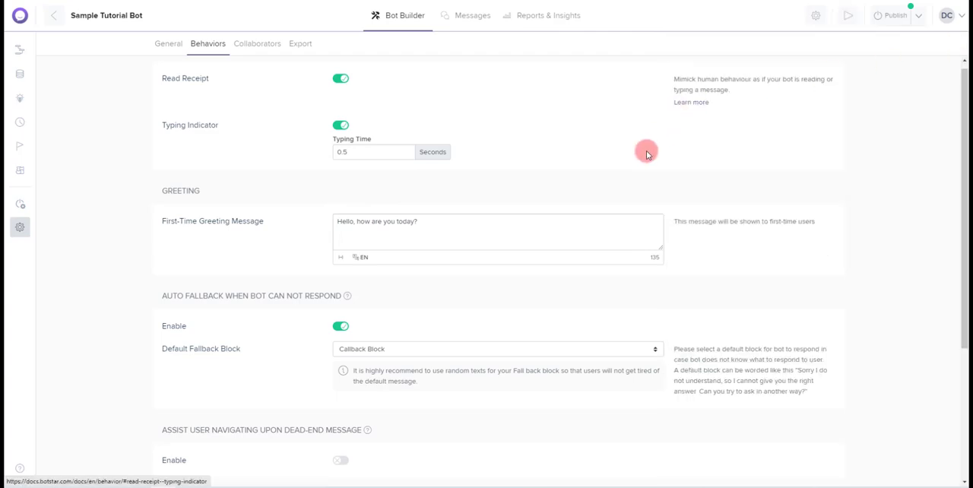
pyautogui.scroll(-3, 590, 182)
pyautogui.scroll(-2, 589, 183)
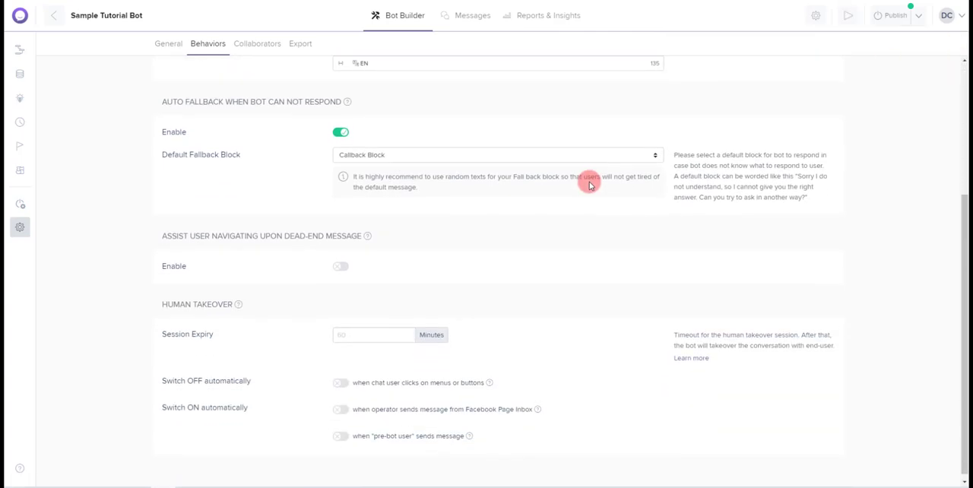
pyautogui.scroll(3, 586, 181)
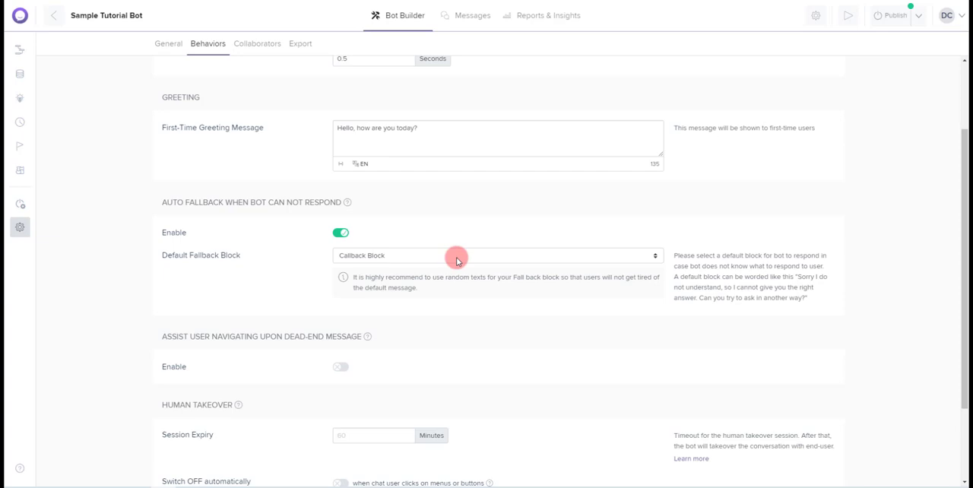
pyautogui.scroll(-1, 452, 226)
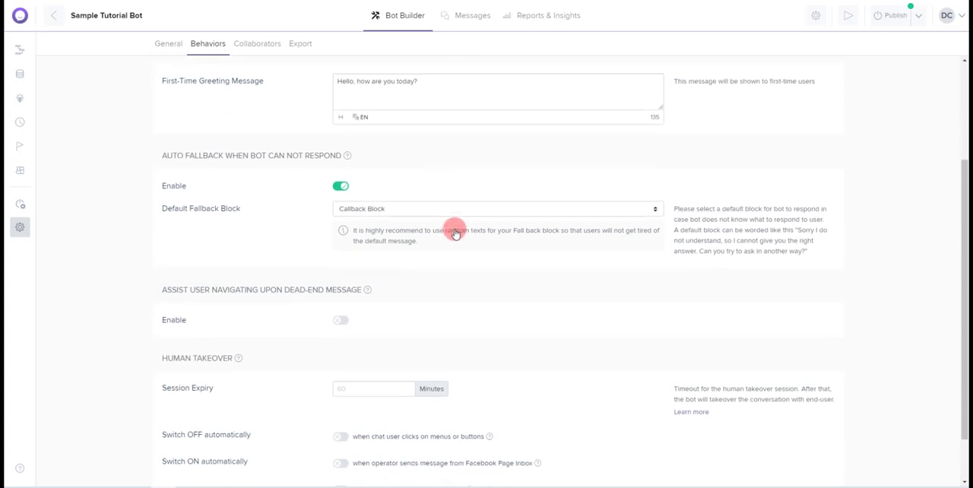
pyautogui.scroll(3, 453, 228)
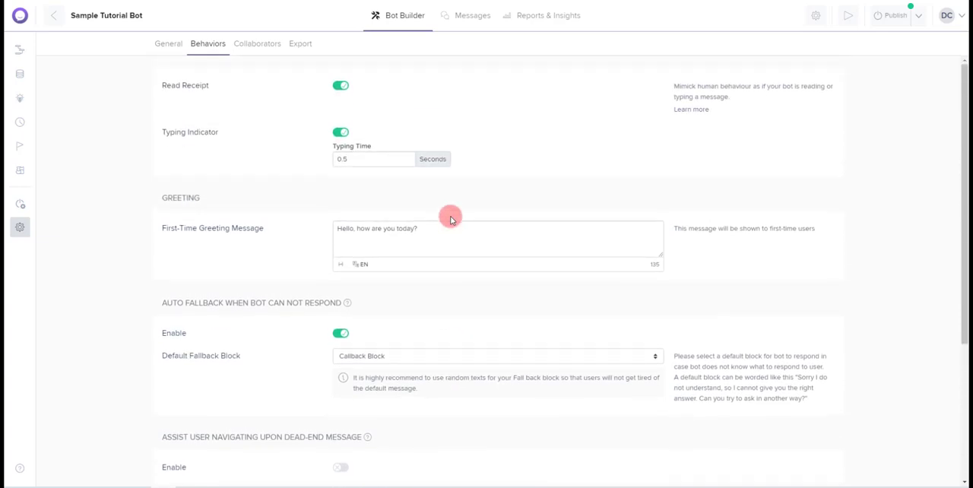
# View the bot's Collaborators and Export settings, and return to its conversation flow
pyautogui.click(257, 43)
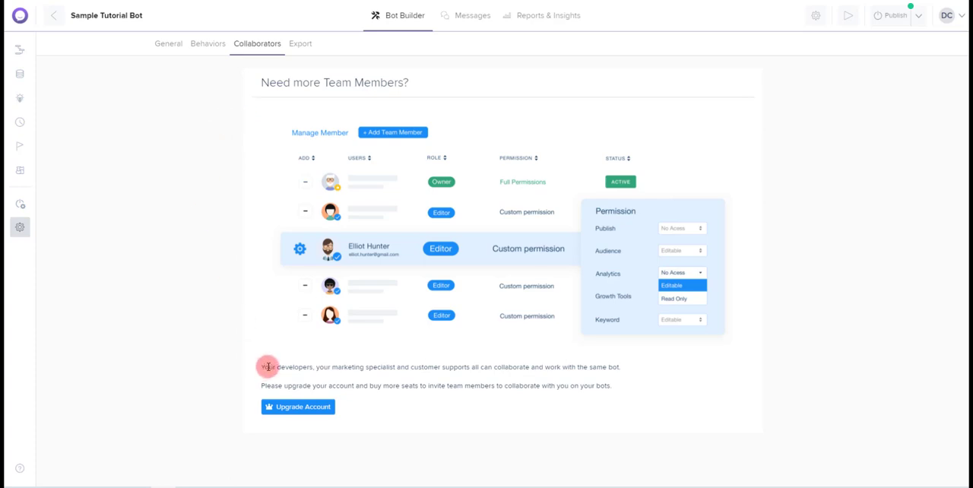
pyautogui.click(301, 44)
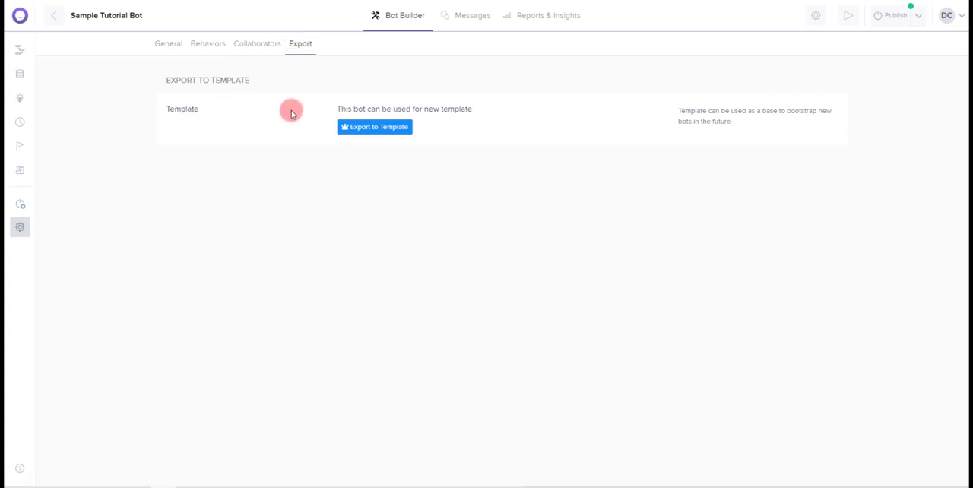
pyautogui.click(402, 20)
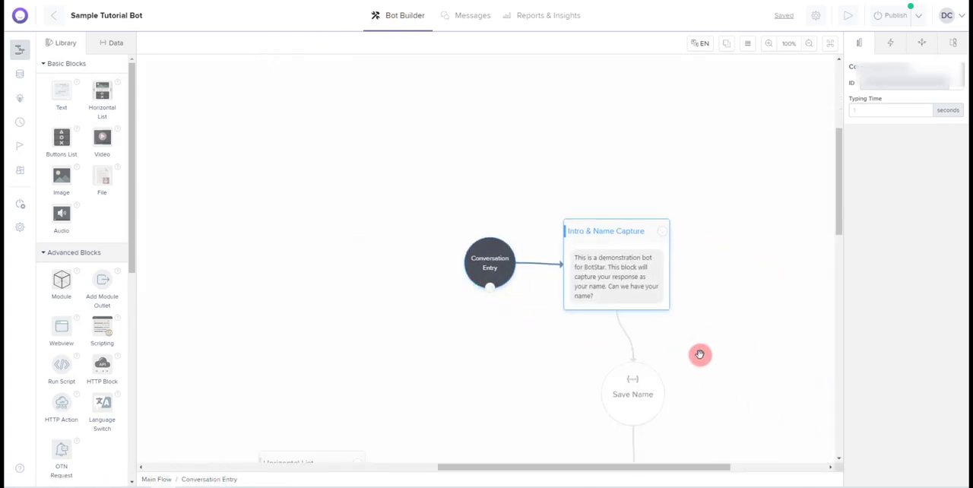
# Open the bot preview, get the conversation started and answer the bot's question with a first name
pyautogui.moveTo(700, 355); pyautogui.dragTo(607, 197)
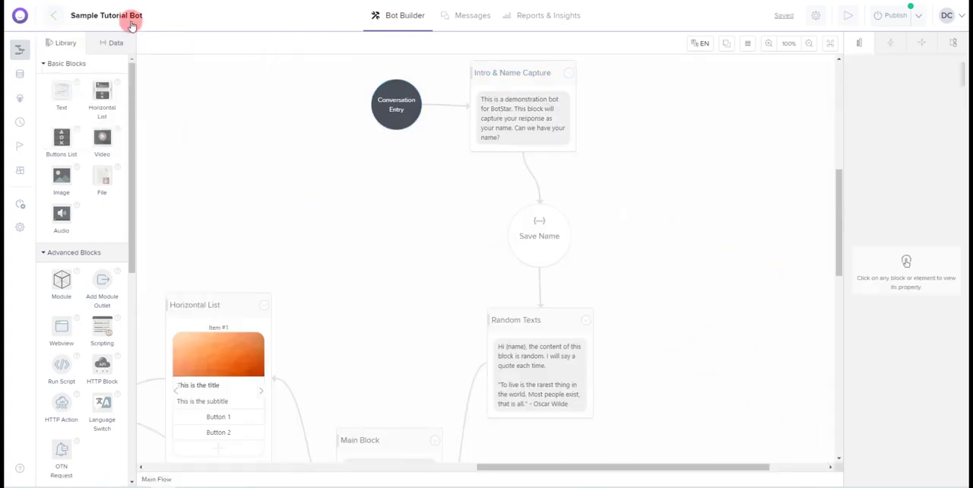
pyautogui.click(847, 19)
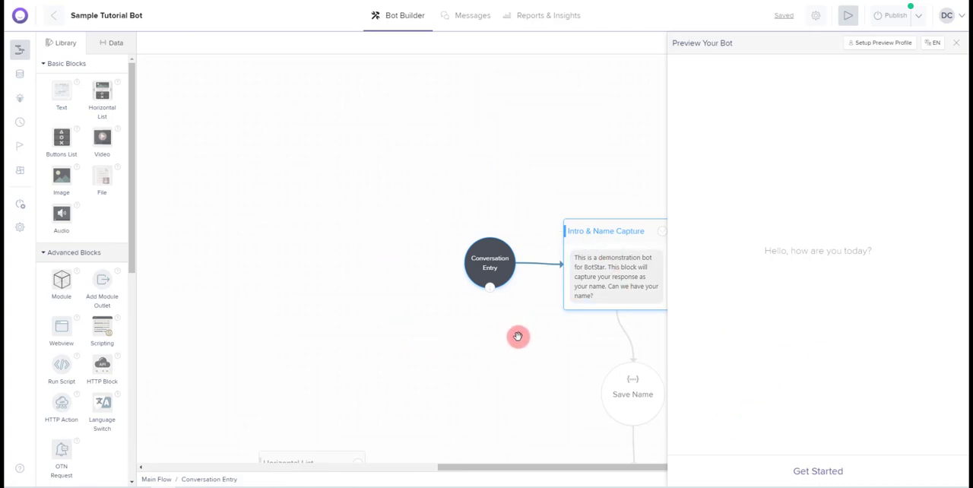
pyautogui.click(834, 473)
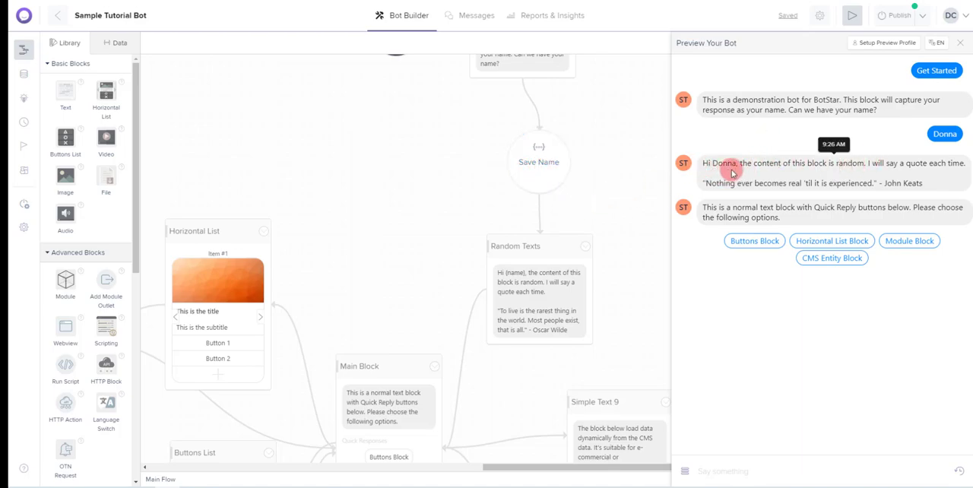
# Test the Buttons Block and Horizontal List Block replies in the preview, browse the list items and compare them with the Main Block's flow
pyautogui.moveTo(386, 297); pyautogui.dragTo(452, 119)
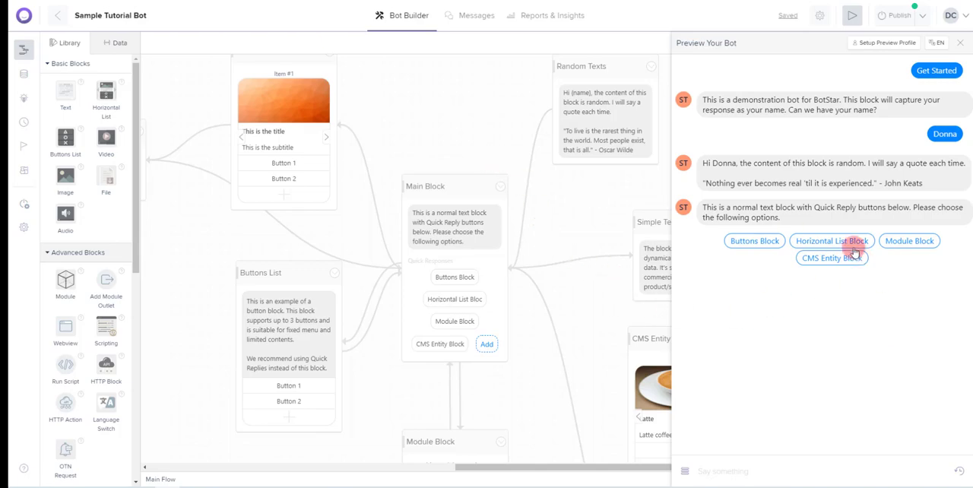
pyautogui.click(769, 244)
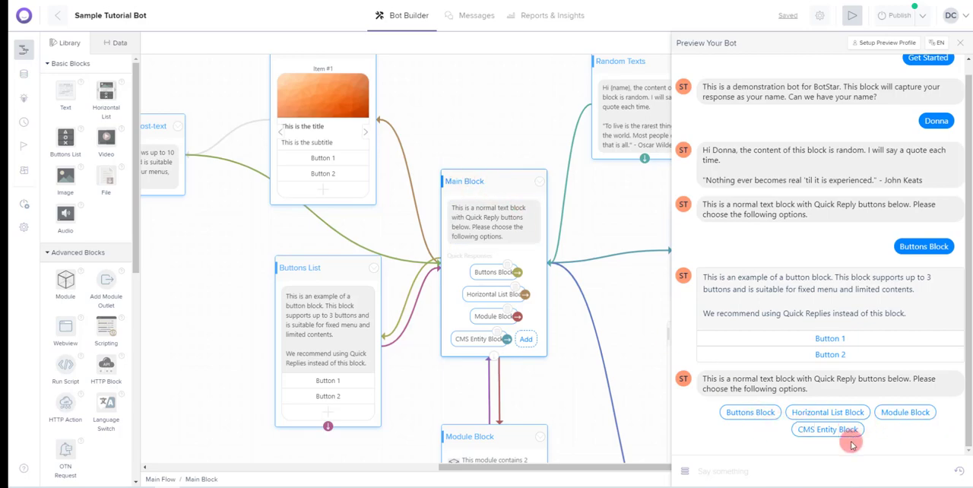
pyautogui.click(863, 412)
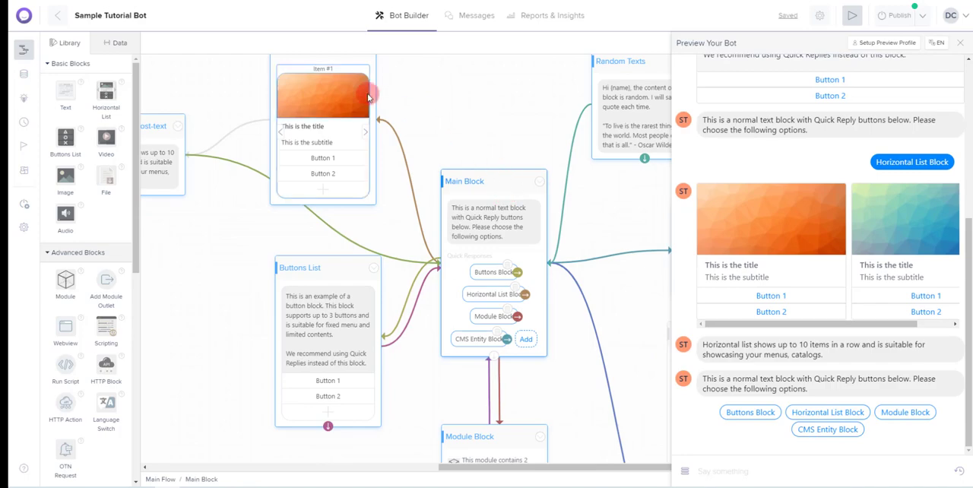
pyautogui.hscroll(1, 700, 217)
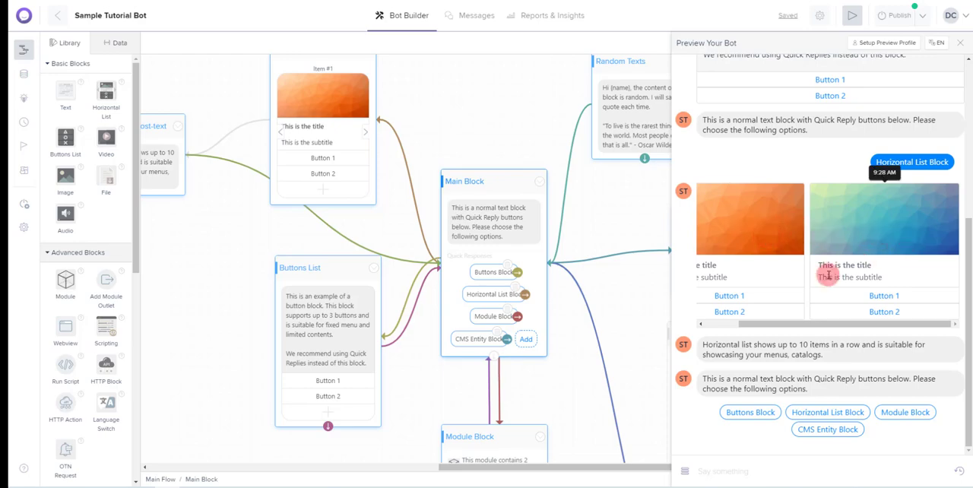
pyautogui.moveTo(786, 325); pyautogui.dragTo(765, 330)
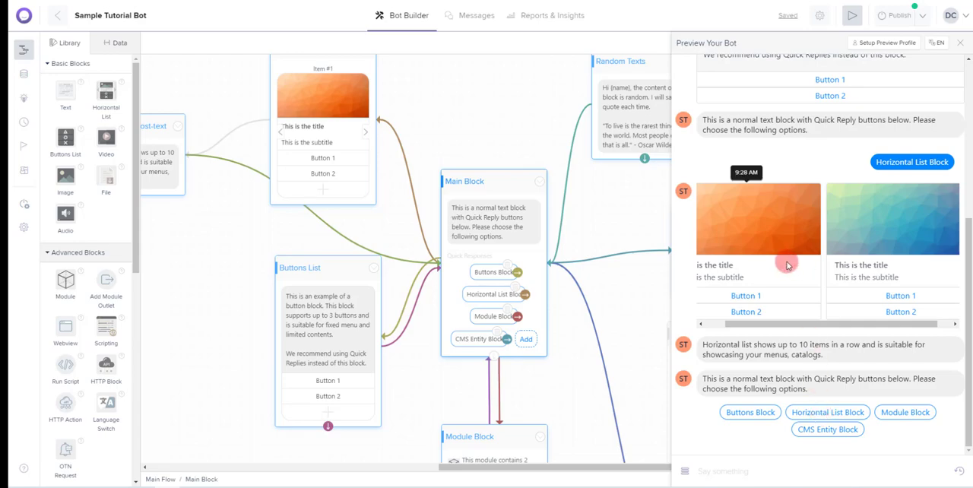
# Test the CMS Entity Block reply, browse its coffee items and close the preview
pyautogui.click(834, 429)
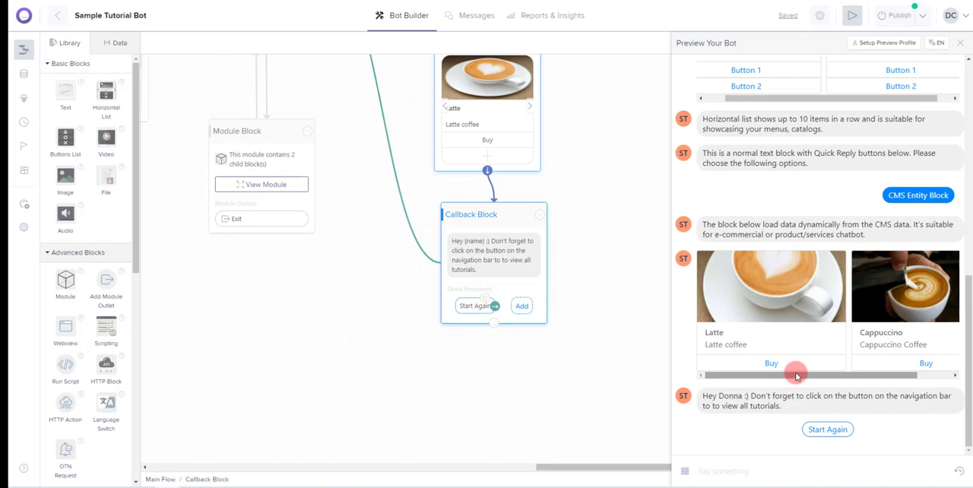
pyautogui.moveTo(796, 376)
pyautogui.mouseDown()
pyautogui.moveTo(836, 378)
pyautogui.moveTo(798, 381)
pyautogui.mouseUp()
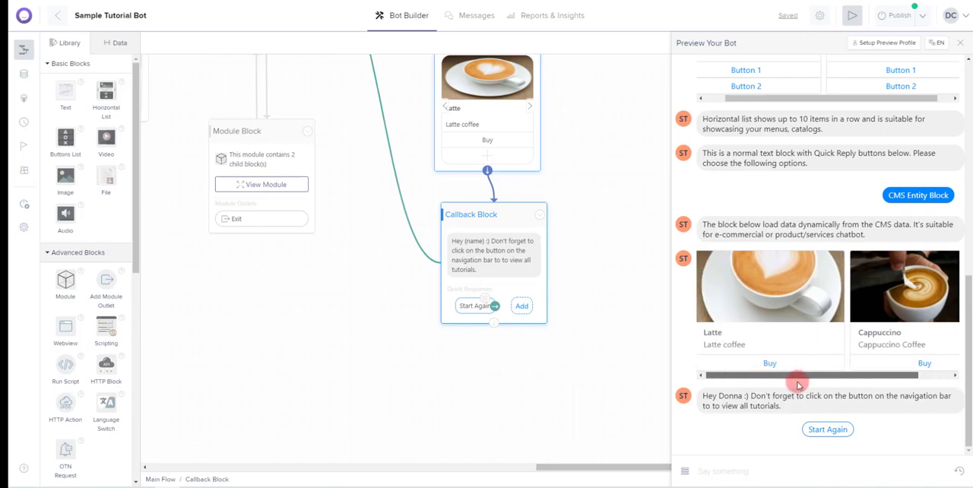
pyautogui.click(960, 43)
# Leave the Sample Tutorial Bot and go back to the bot list on the dashboard
pyautogui.click(65, 17)
pyautogui.click(65, 17)
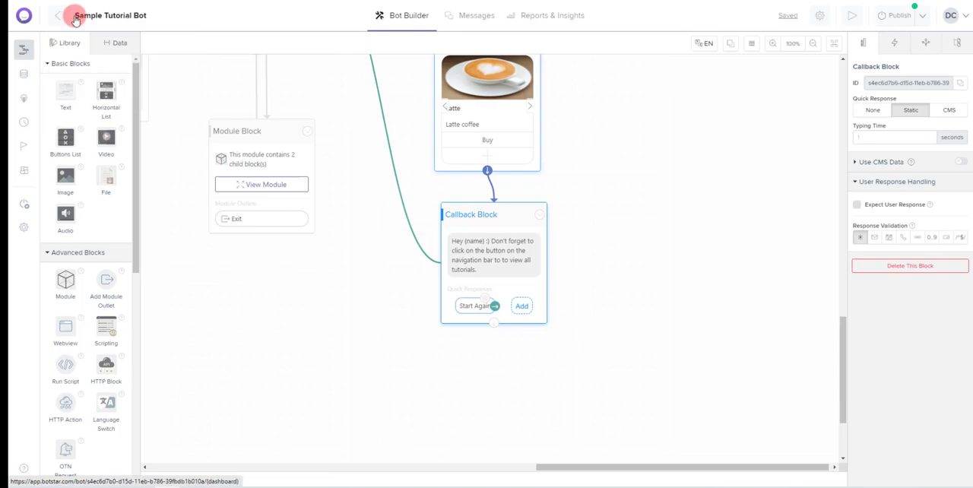
pyautogui.click(63, 17)
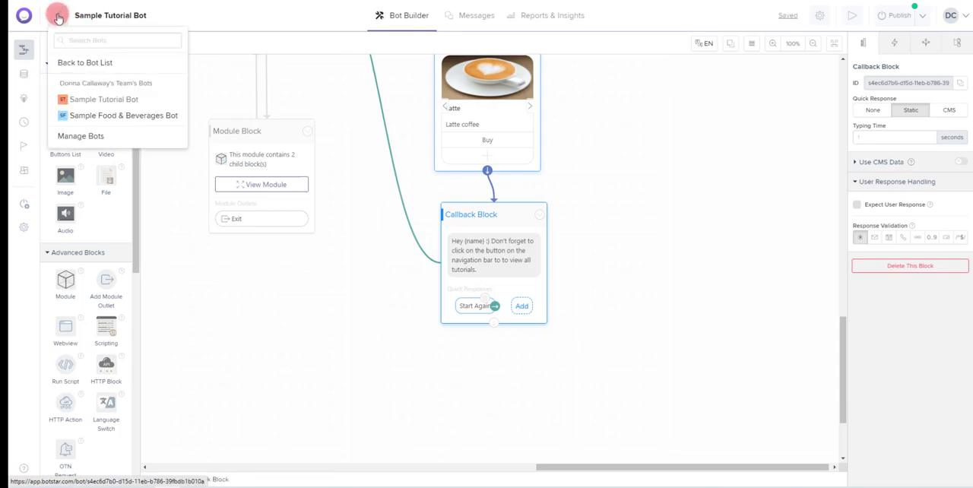
pyautogui.click(58, 17)
pyautogui.click(59, 17)
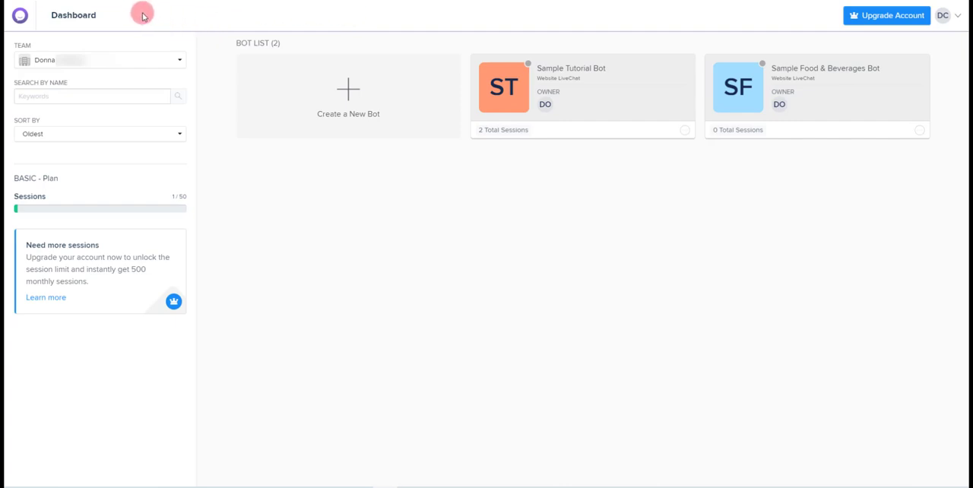
# Start creating a new bot from scratch and name it "Live Chat"
pyautogui.click(349, 101)
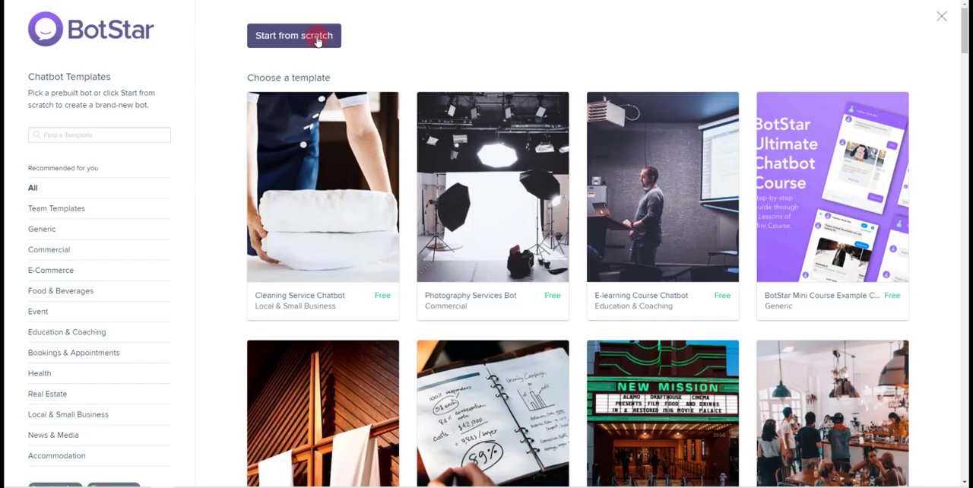
pyautogui.click(317, 40)
pyautogui.write('Live Chat')
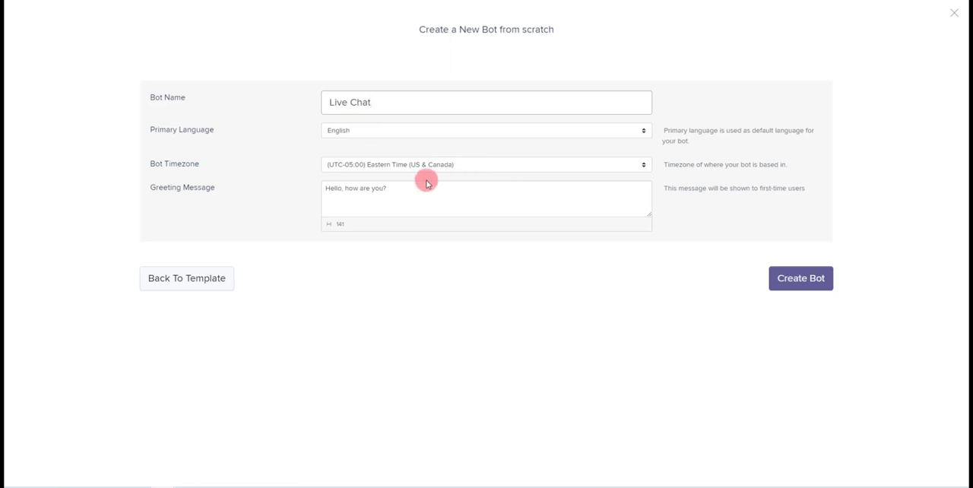
# Set the greeting message to "Hello, how are you? Type your message into the box below, an operator will be with your shortly." and create the bot
pyautogui.click(411, 191)
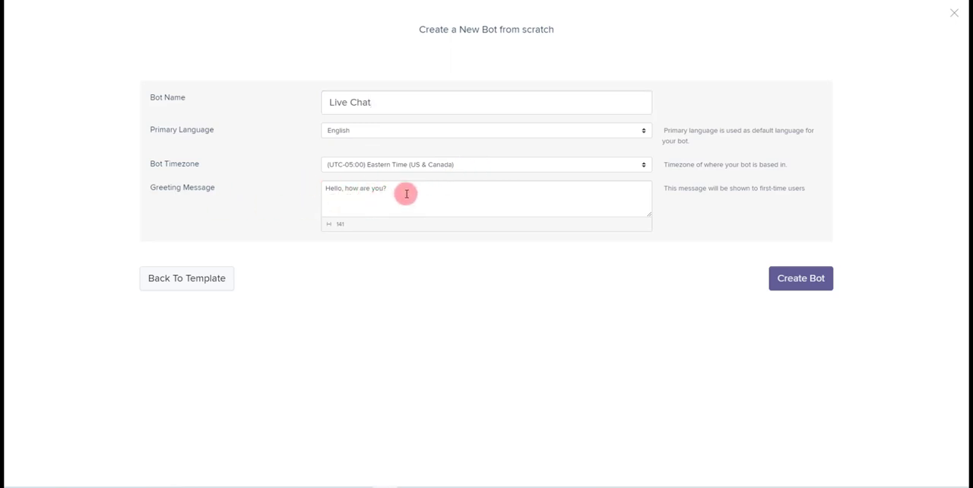
pyautogui.click(410, 188)
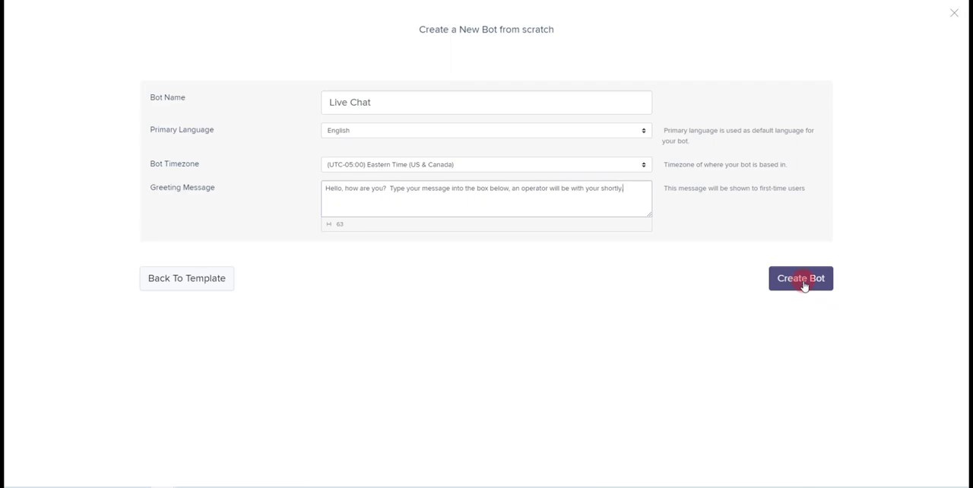
pyautogui.click(801, 281)
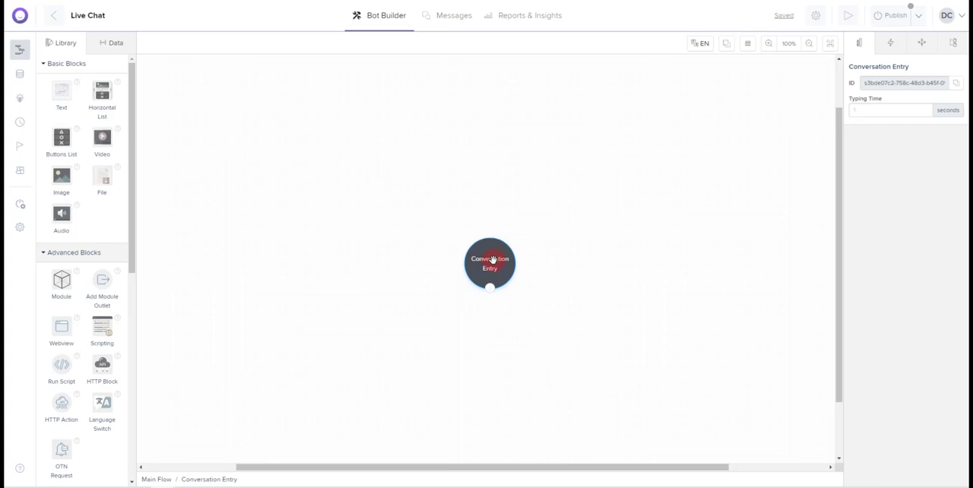
# Add a Let Human Takeover action block to the flow, just below the Conversation Entry
pyautogui.moveTo(493, 260); pyautogui.dragTo(433, 133)
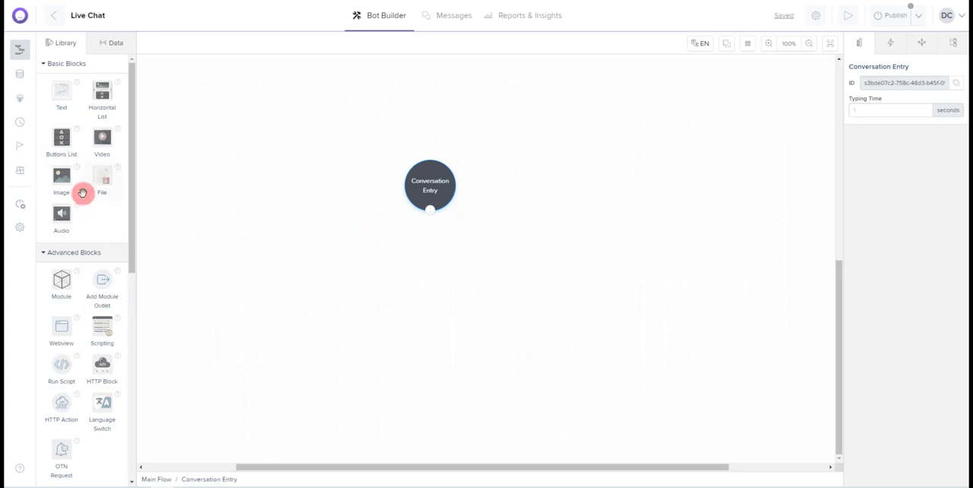
pyautogui.scroll(-3, 81, 203)
pyautogui.scroll(-2, 79, 204)
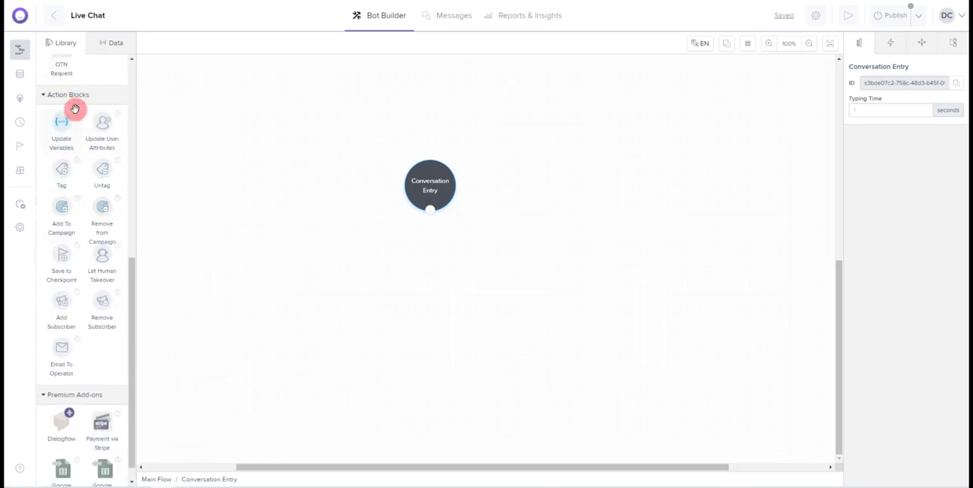
pyautogui.moveTo(102, 259); pyautogui.dragTo(422, 263)
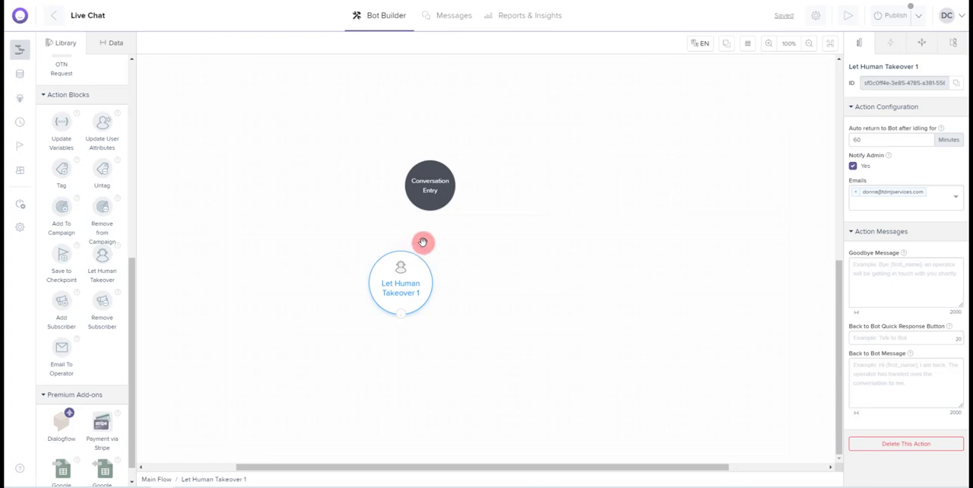
# Connect the Conversation Entry's outlet to the Let Human Takeover block and select that block
pyautogui.click(430, 202)
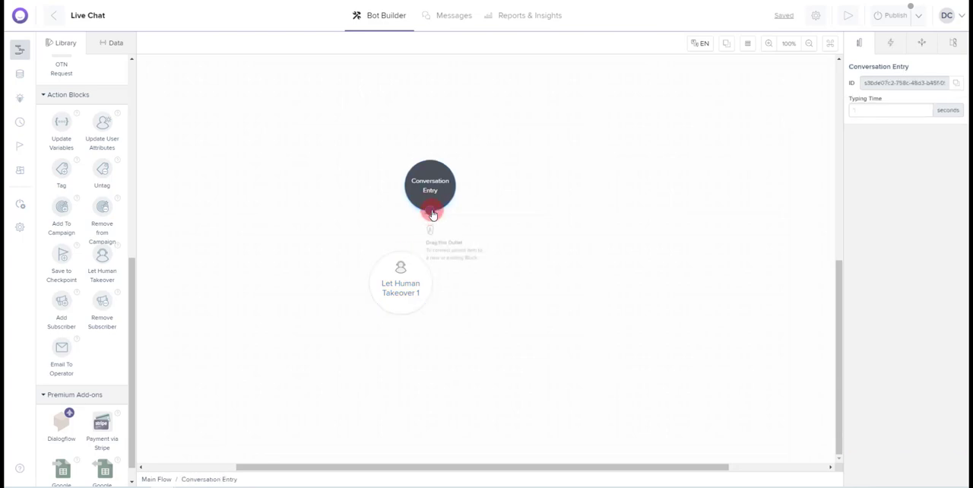
pyautogui.moveTo(432, 214); pyautogui.dragTo(401, 266)
pyautogui.click(405, 266)
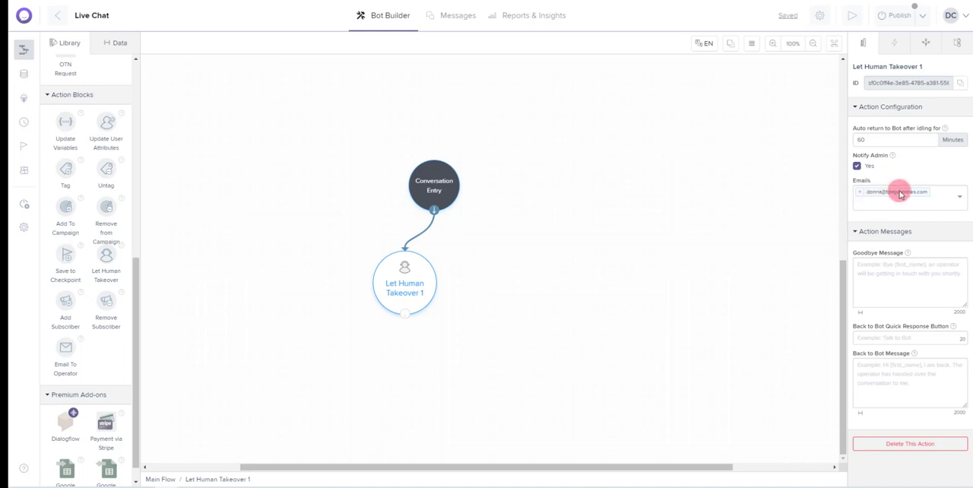
# Enter "Hi, an operator will be with you shortly." as the takeover block's goodbye message
pyautogui.click(870, 270)
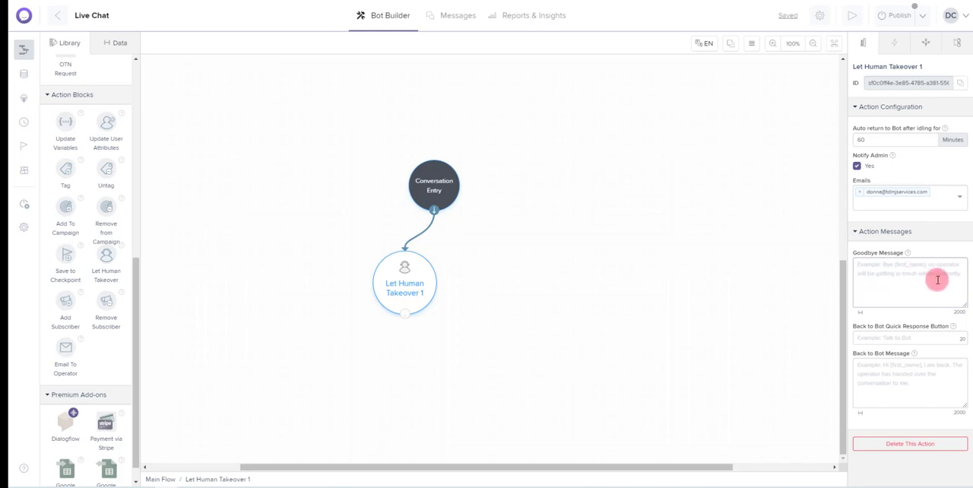
pyautogui.write('Hi')
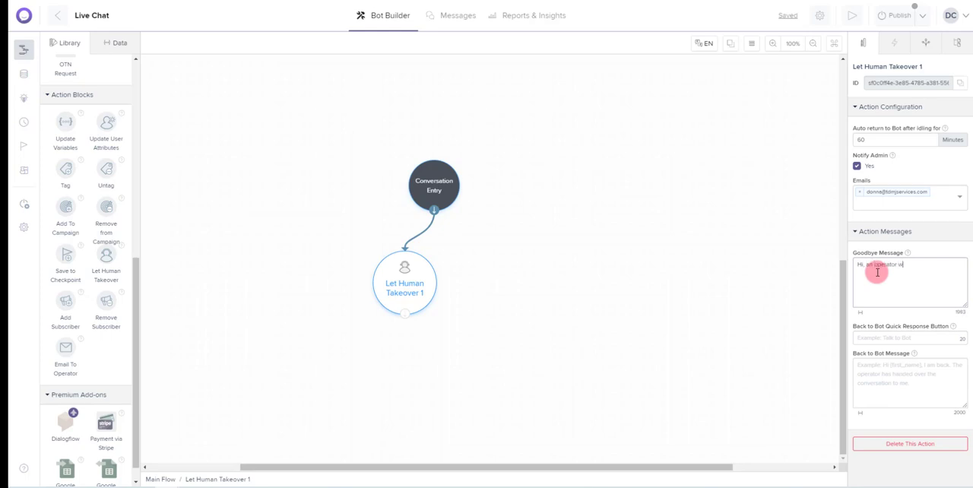
pyautogui.write(', an operator will be with you shortly.')
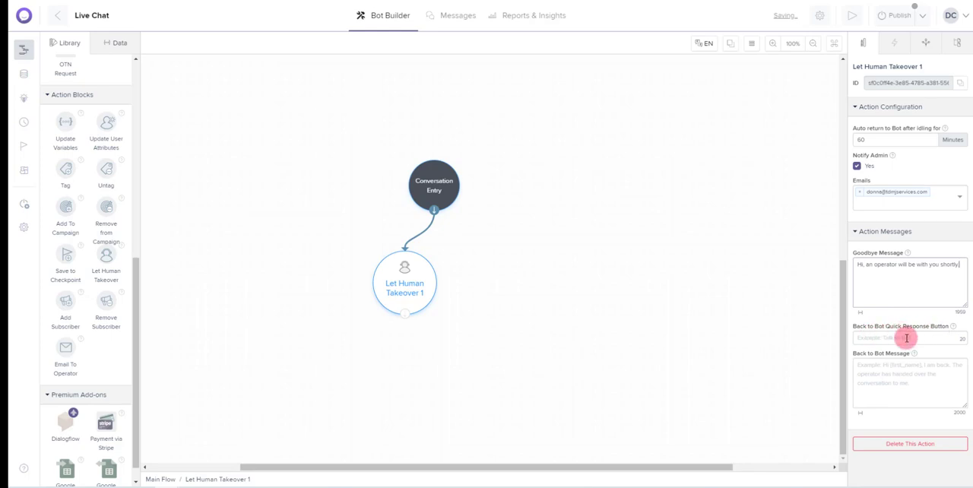
# Set the takeover's back-to-bot button to "Back to Chatbot" and message to "Thank you for chatting with us. Have a great rest of your day."
pyautogui.click(871, 337)
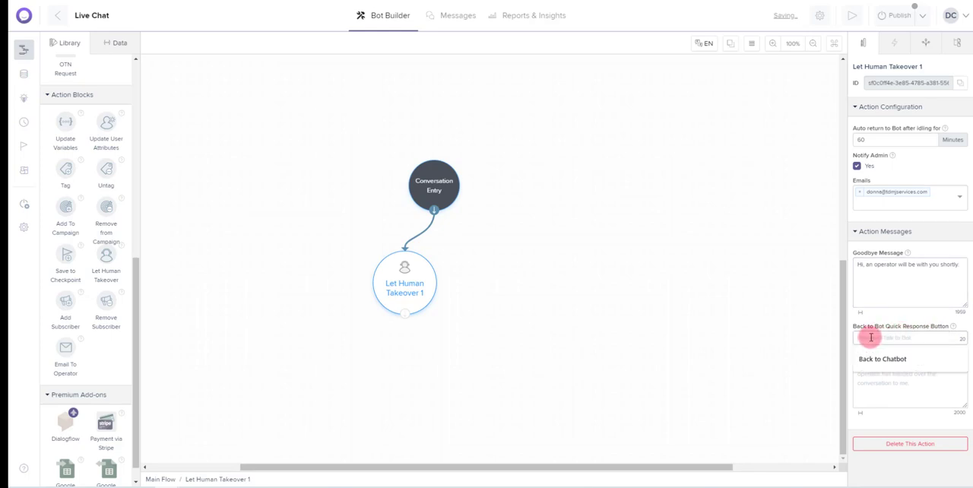
pyautogui.click(882, 358)
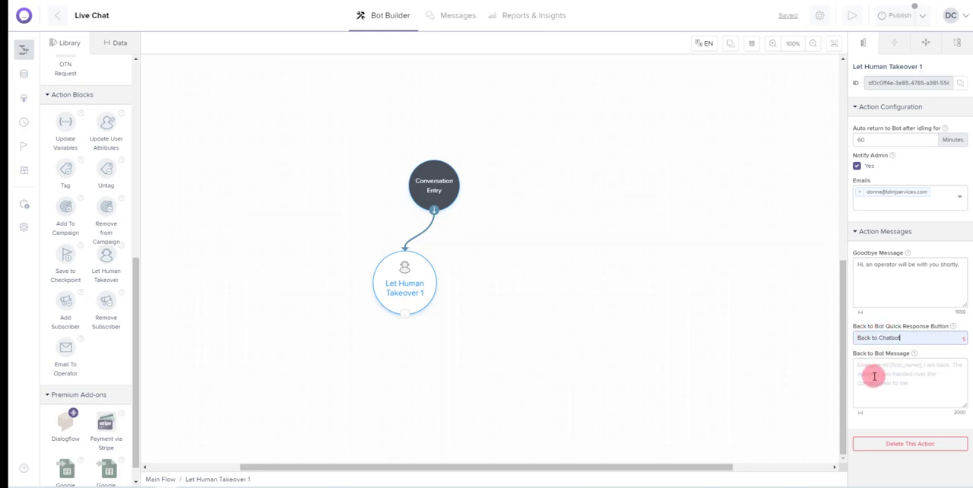
pyautogui.click(873, 371)
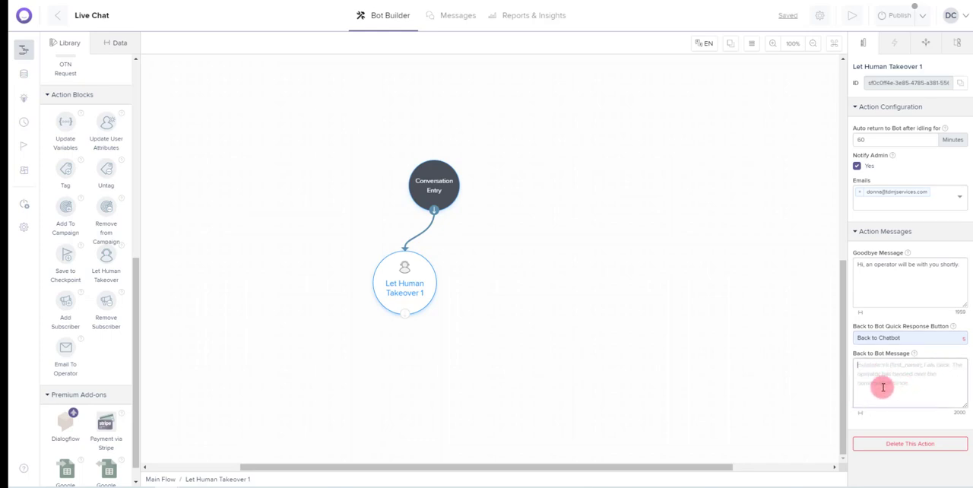
pyautogui.write('Thank you for cha')
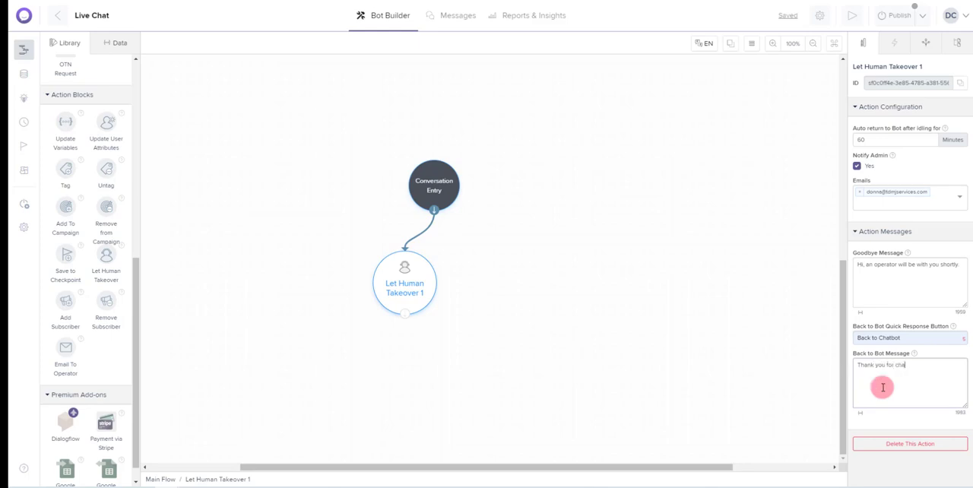
pyautogui.write('tting with us. Have a great dest of your day.')
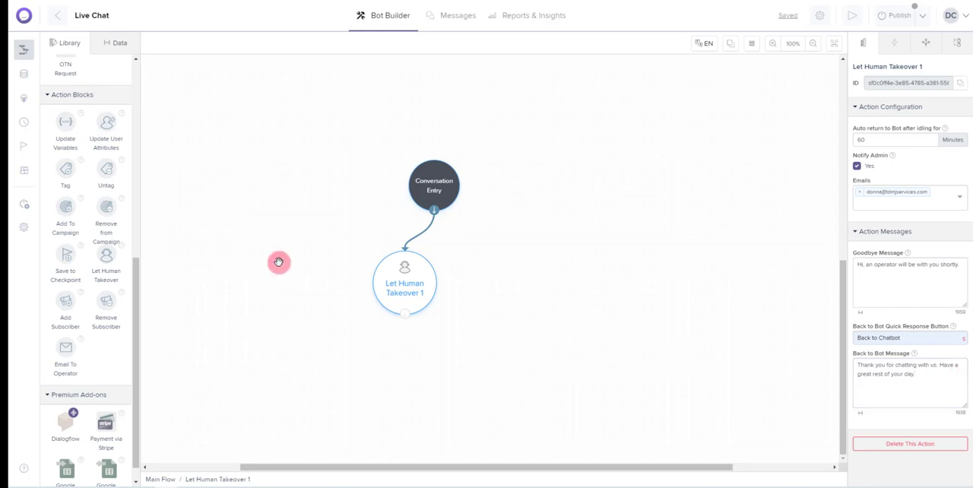
# Open the publishing configuration and compare the Inline, Popup and Full-page website embed codes, finishing on the Livechat display mode
pyautogui.click(23, 205)
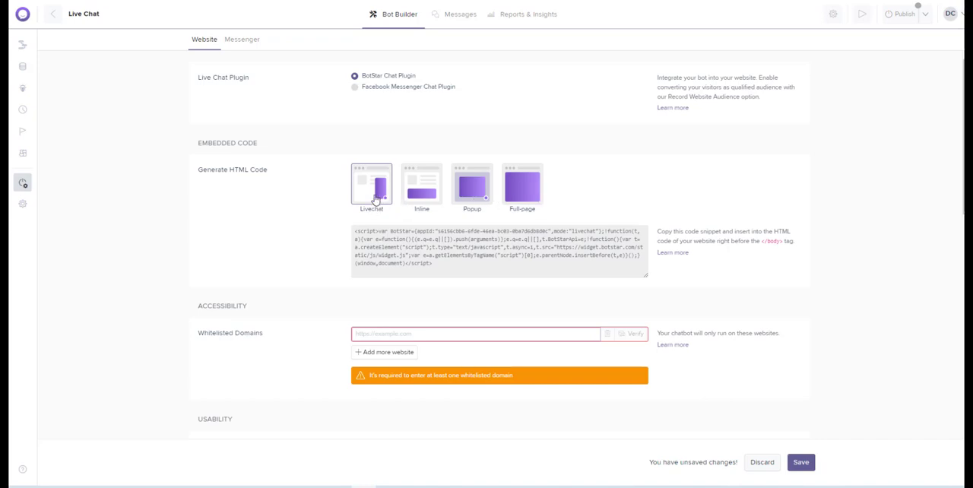
pyautogui.moveTo(477, 261)
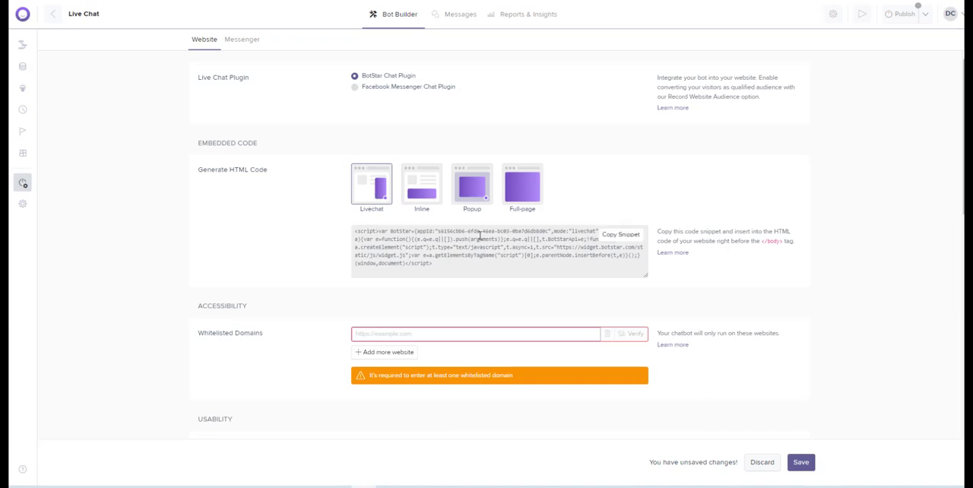
pyautogui.click(423, 191)
pyautogui.moveTo(482, 230)
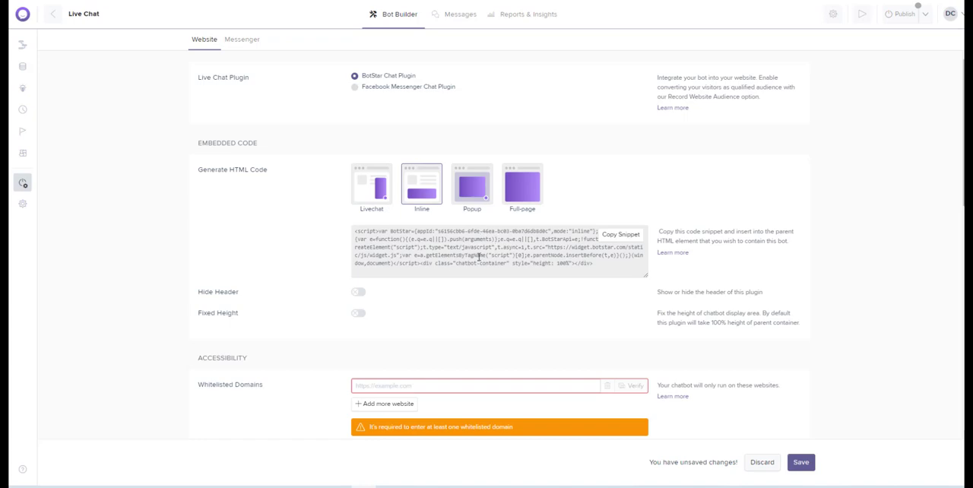
pyautogui.click(474, 193)
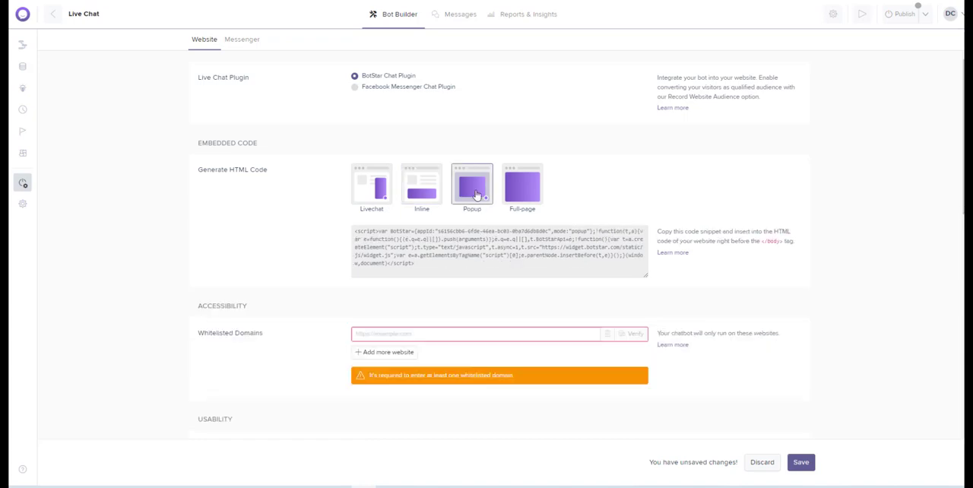
pyautogui.click(522, 194)
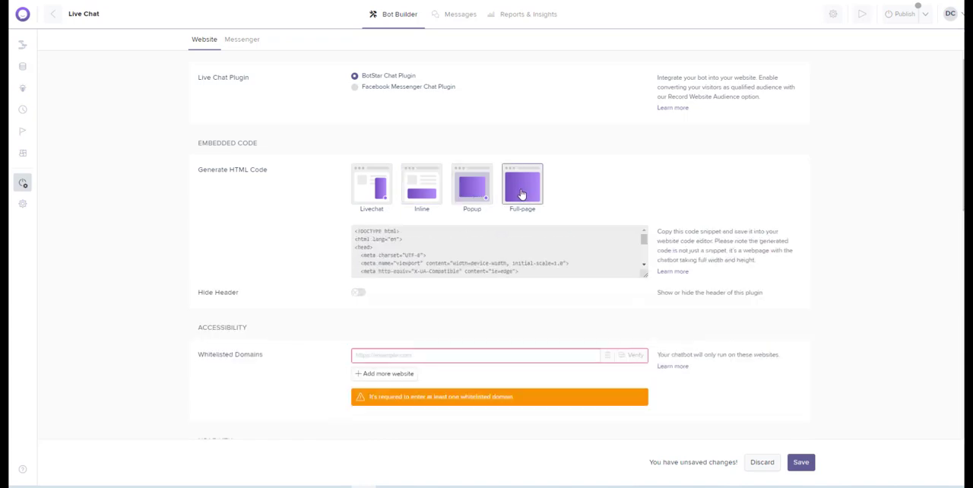
pyautogui.click(376, 193)
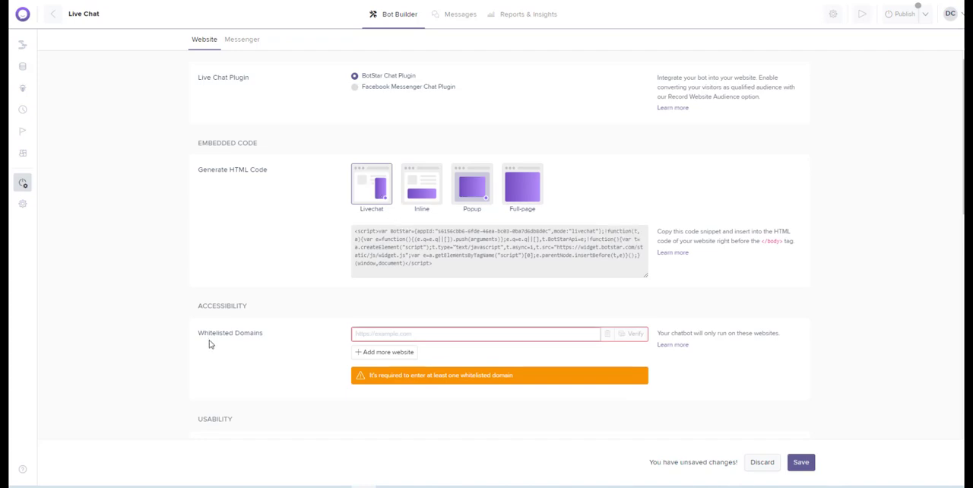
pyautogui.click(361, 333)
pyautogui.write('ht')
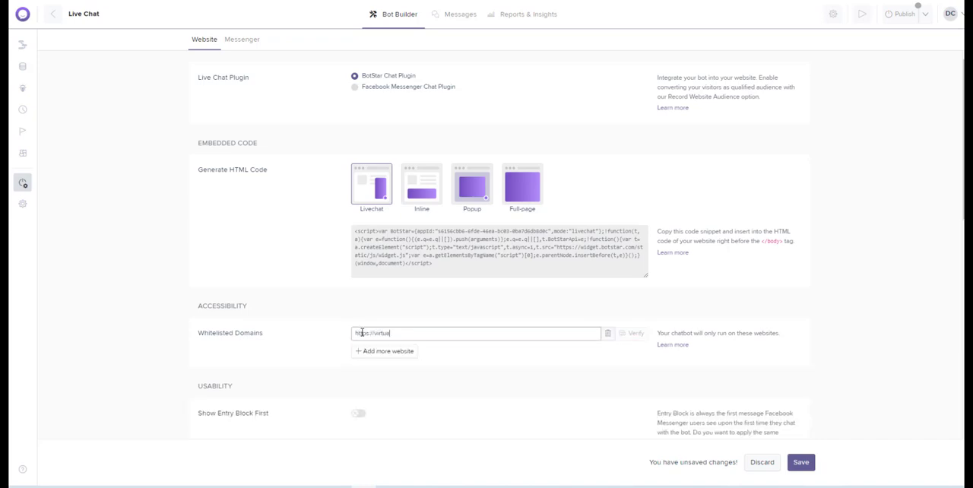
pyautogui.write('tps://virtualassistantonfire.com')
pyautogui.click(805, 465)
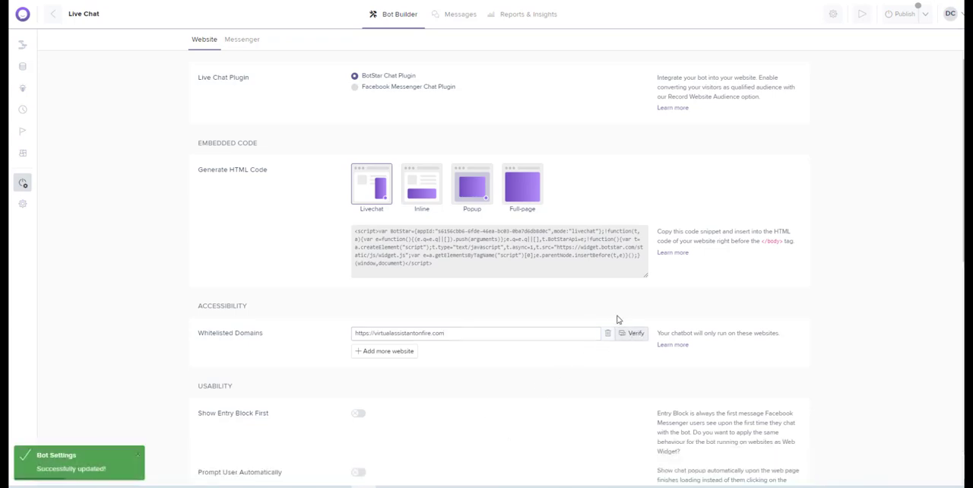
pyautogui.click(635, 335)
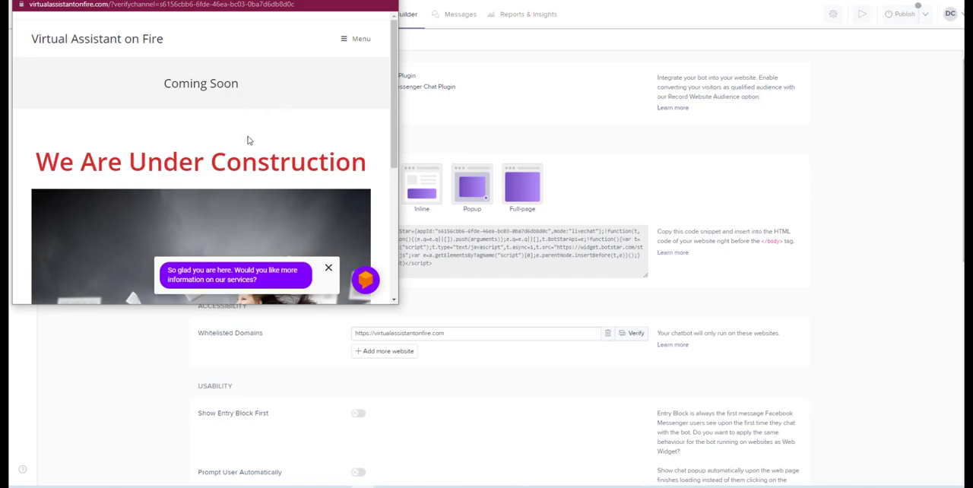
pyautogui.click(386, 2)
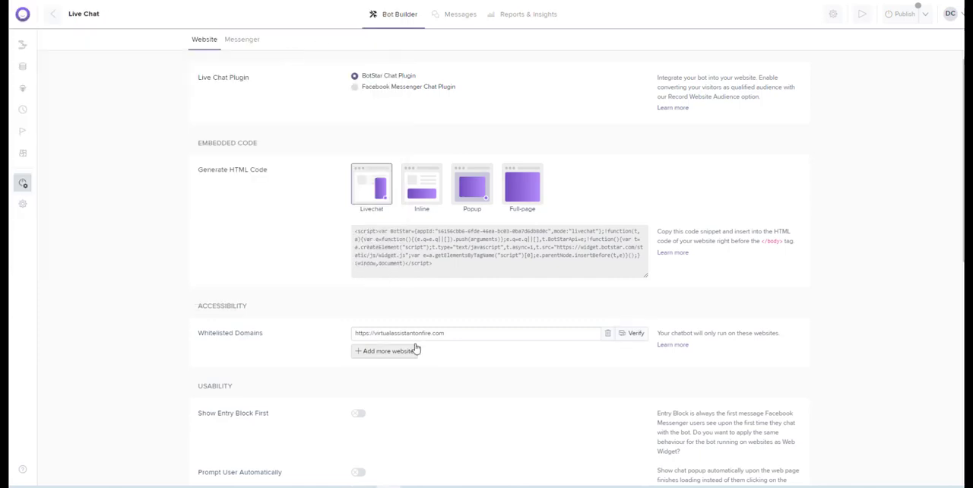
# Open the help article about inserting the embed code and skim its instructions on integrating BotStar with a website
pyautogui.moveTo(587, 245)
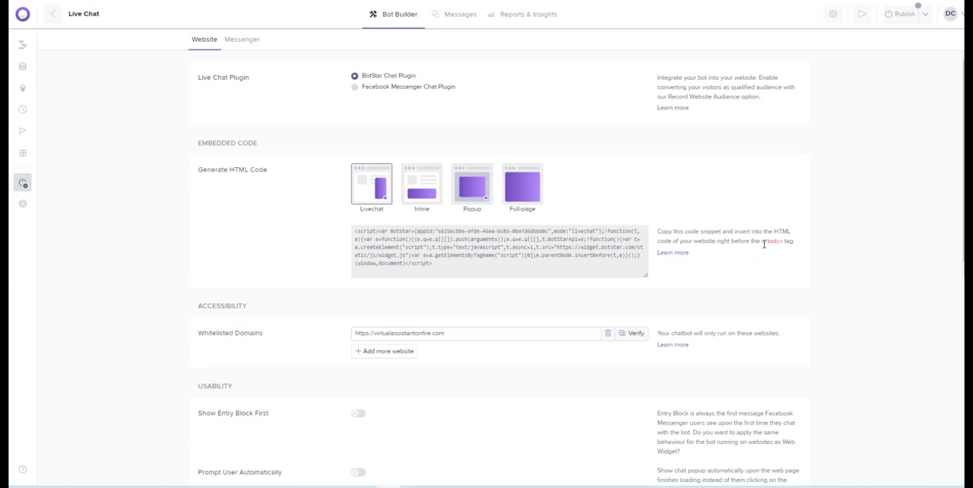
pyautogui.click(675, 254)
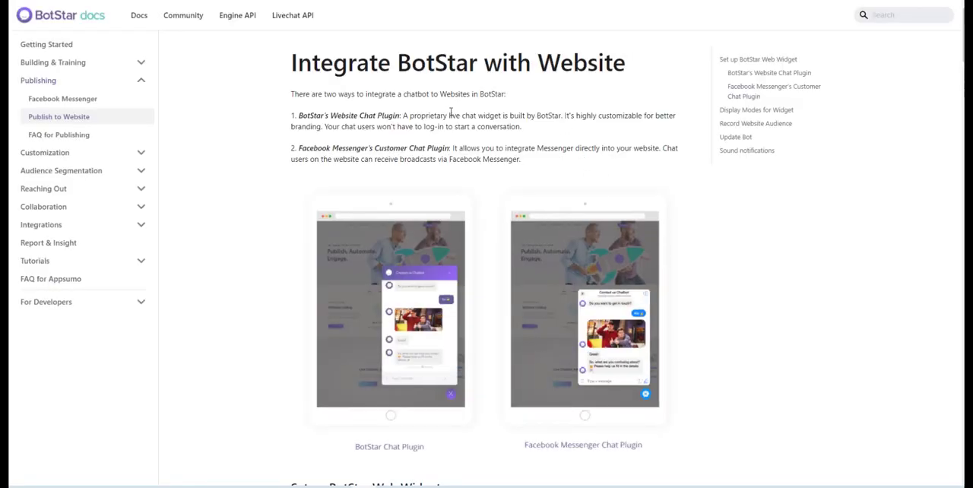
pyautogui.scroll(-8, 451, 113)
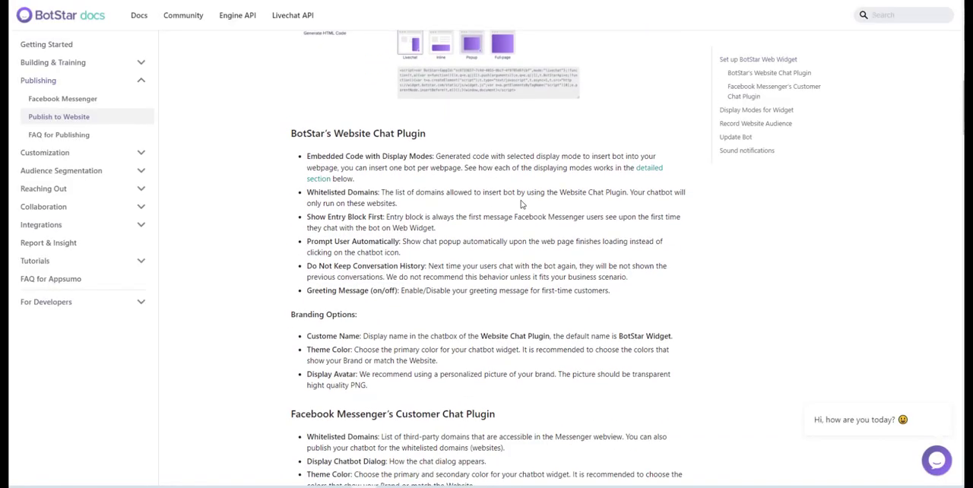
pyautogui.scroll(-10, 521, 204)
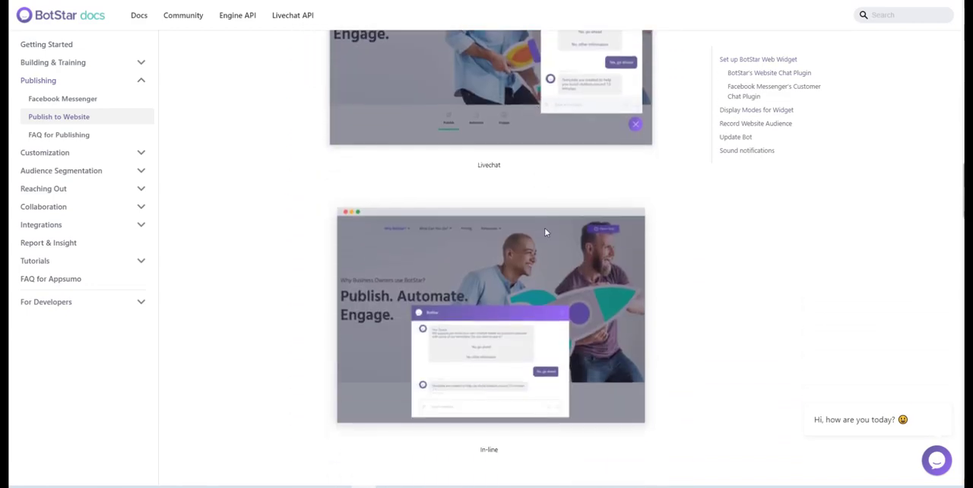
pyautogui.scroll(-10, 561, 239)
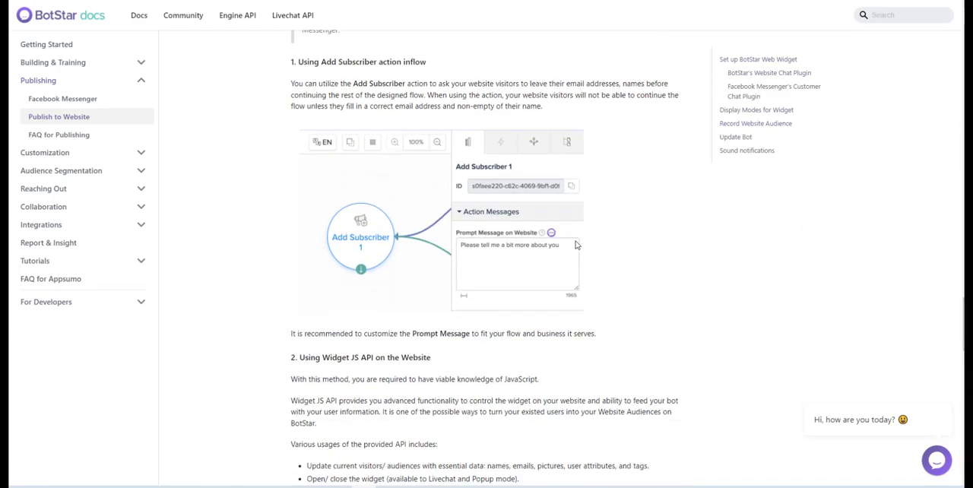
pyautogui.scroll(5, 576, 245)
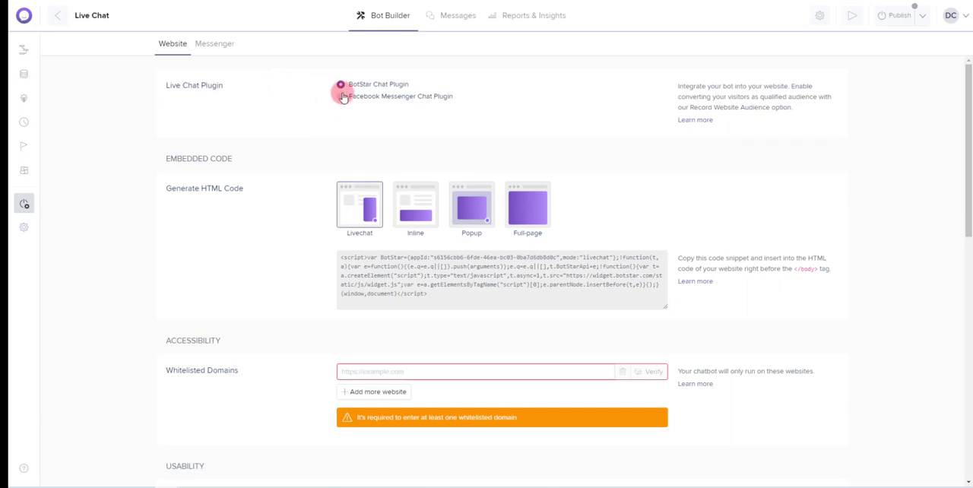
# Choose the Facebook Messenger Chat Plugin and assign the Virtual Assistant on Fire Facebook Page to the bot
pyautogui.click(345, 96)
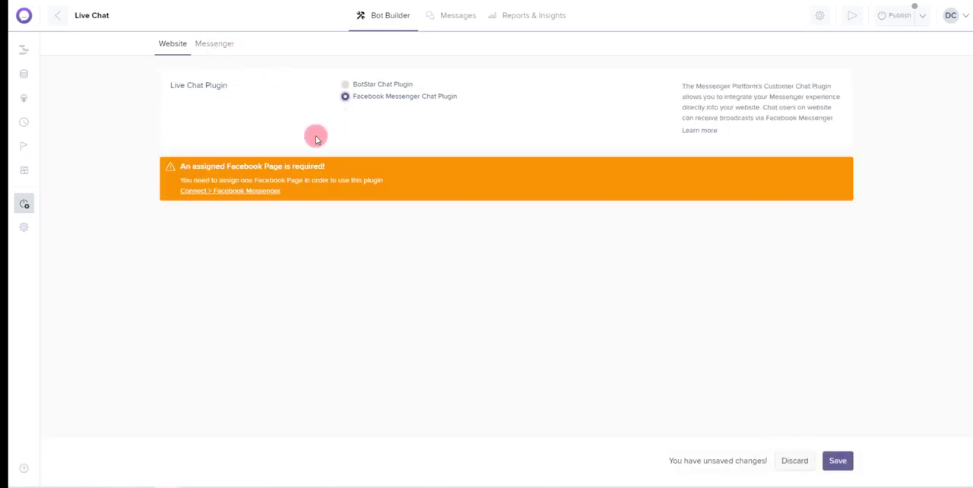
pyautogui.click(245, 191)
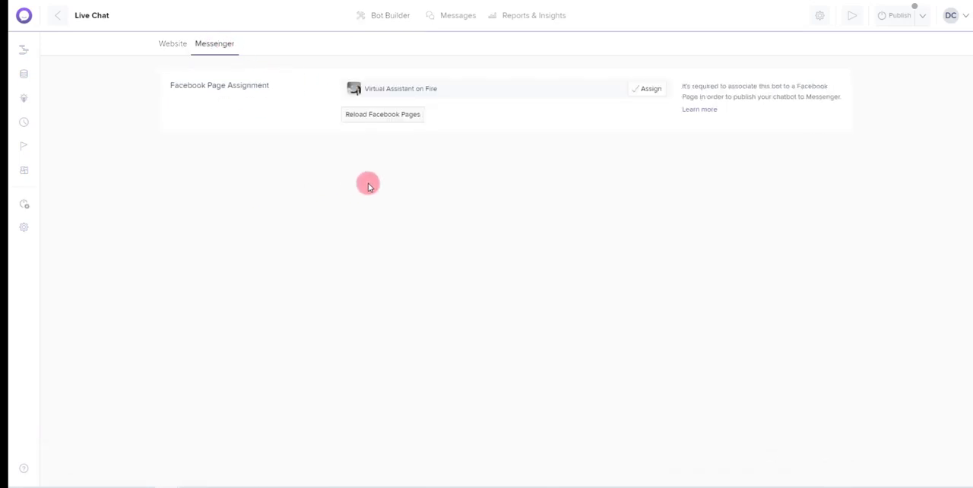
pyautogui.click(650, 89)
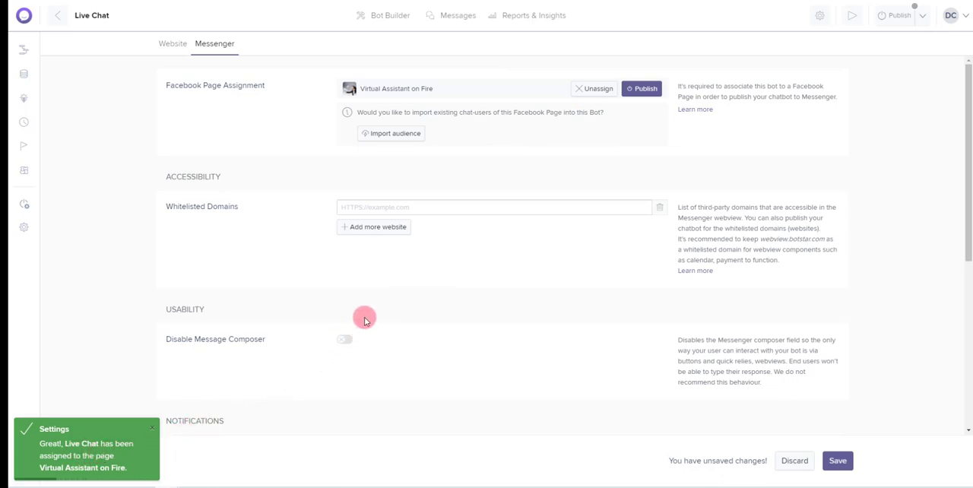
# Add webview.botstar.com to the Messenger whitelisted domains and save the settings
pyautogui.click(438, 207)
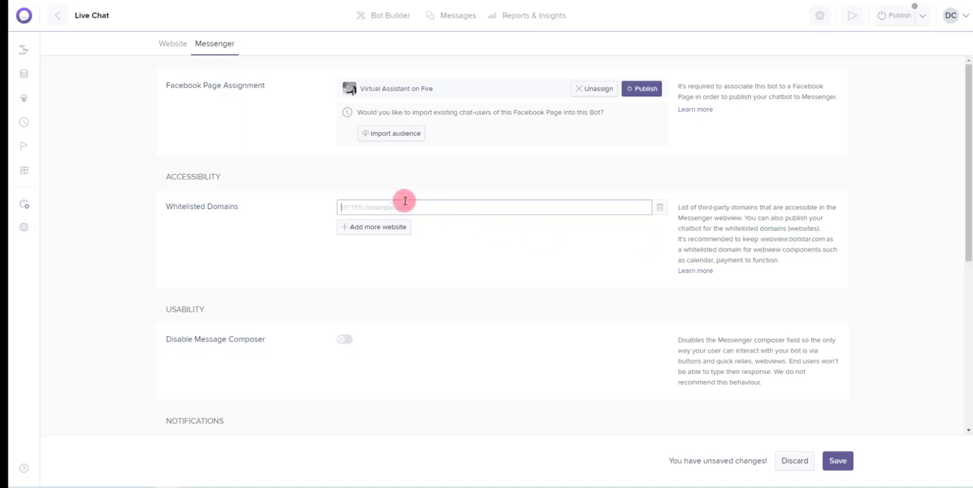
pyautogui.write('webview.botstar.com')
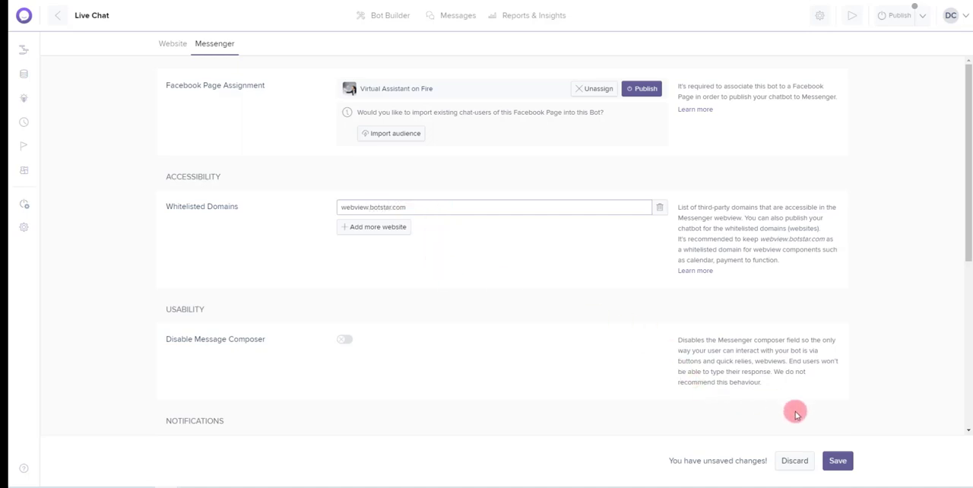
pyautogui.click(836, 462)
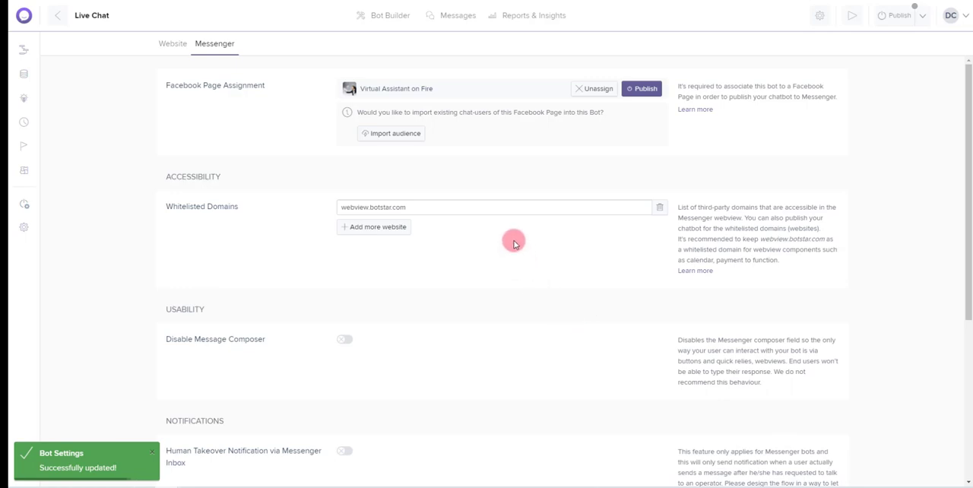
pyautogui.click(377, 226)
pyautogui.click(360, 225)
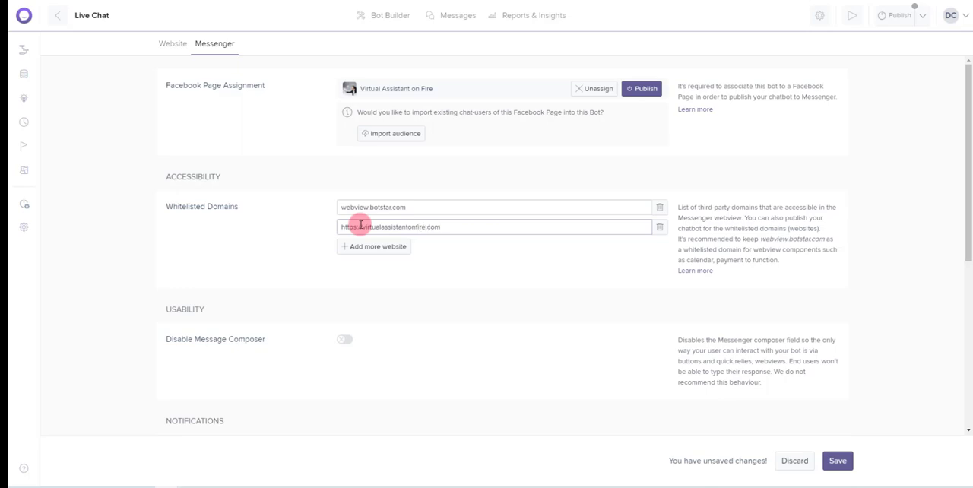
pyautogui.click(840, 464)
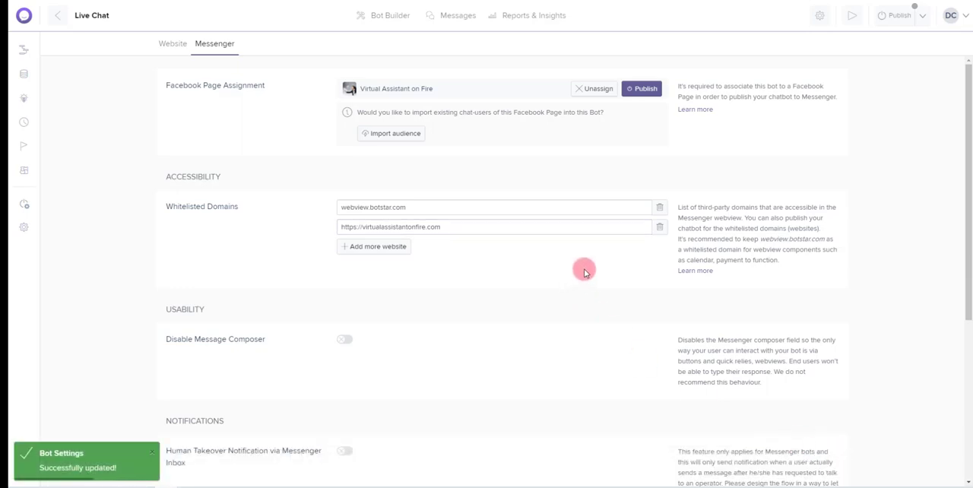
# Enable Human Takeover Notification via Messenger Inbox, look over the remaining Messenger settings, and save the change
pyautogui.scroll(-2, 532, 274)
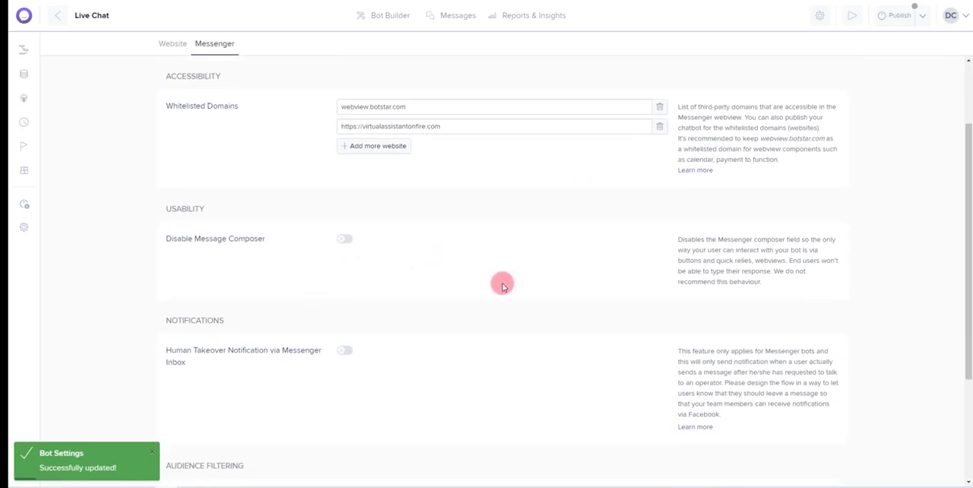
pyautogui.scroll(-2, 479, 256)
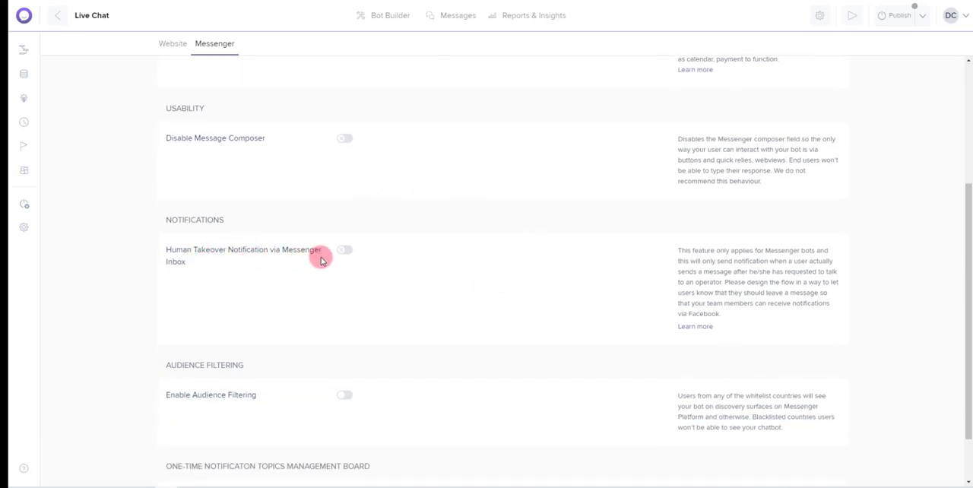
pyautogui.click(346, 251)
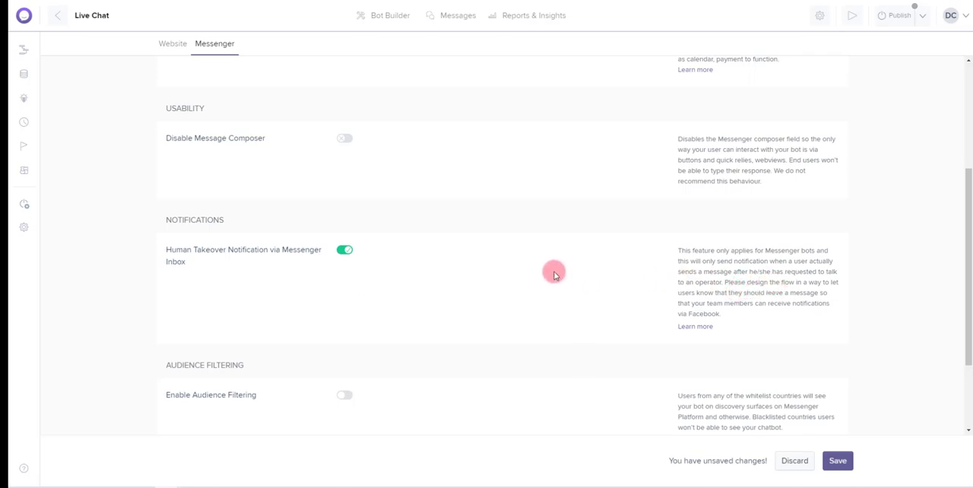
pyautogui.scroll(-3, 557, 270)
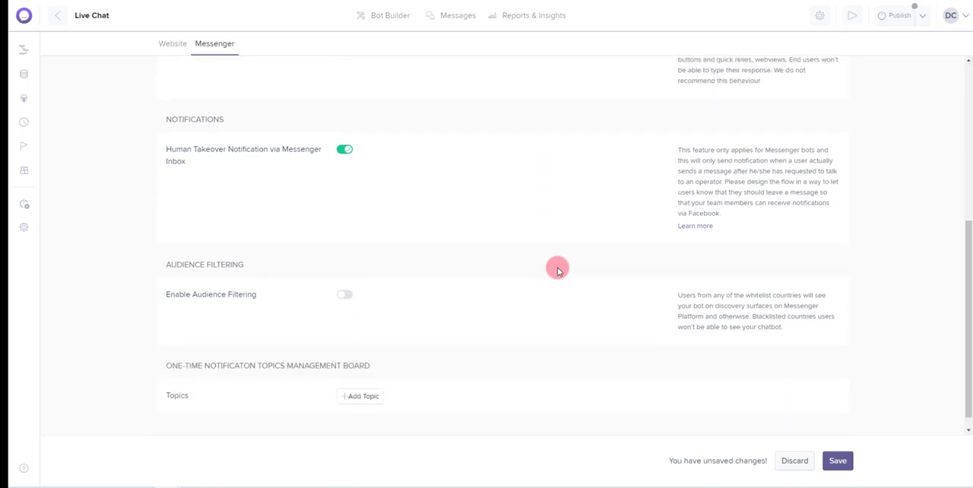
pyautogui.scroll(5, 554, 272)
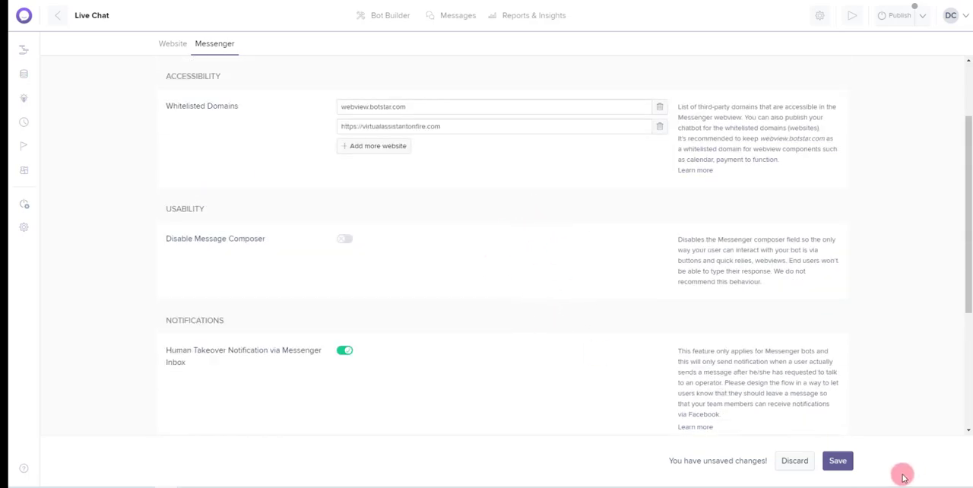
pyautogui.click(843, 465)
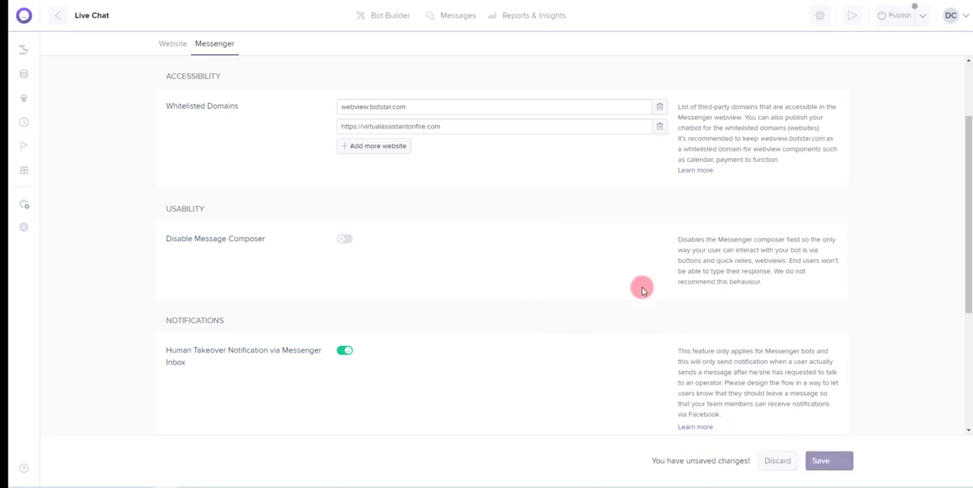
# Publish the bot to the Virtual Assistant on Fire Facebook Page and open the bot's message inbox, dismissing its introduction
pyautogui.scroll(3, 557, 267)
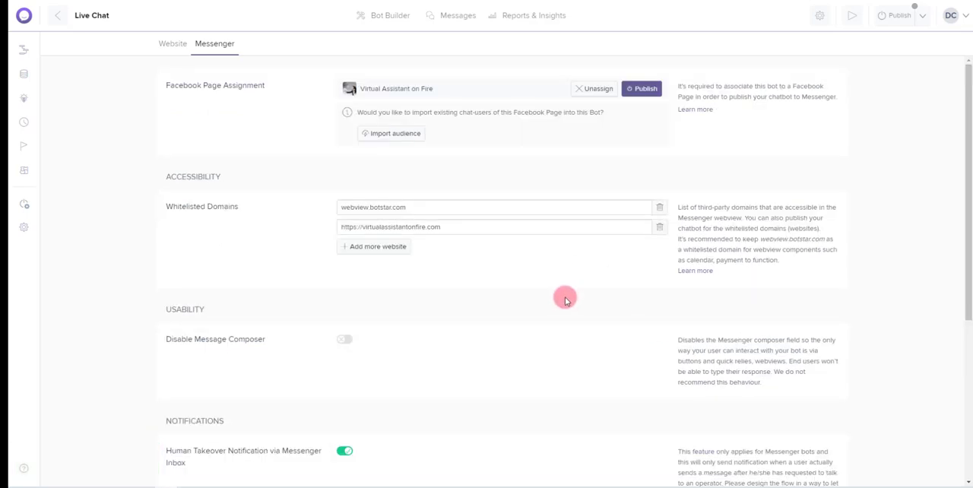
pyautogui.click(897, 23)
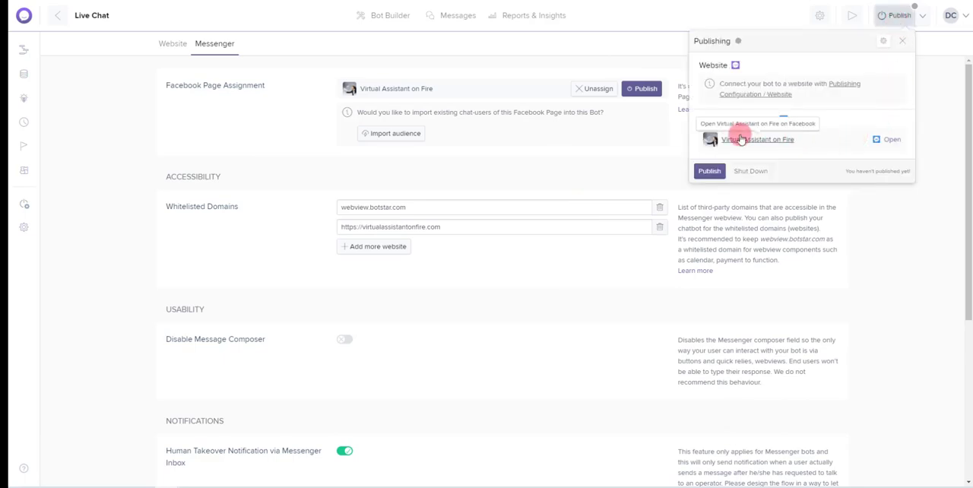
pyautogui.moveTo(820, 140)
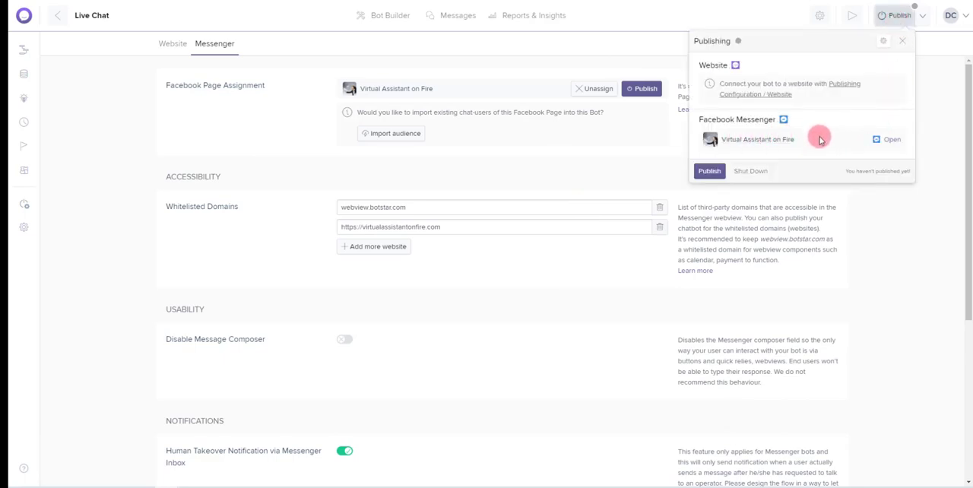
pyautogui.click(709, 172)
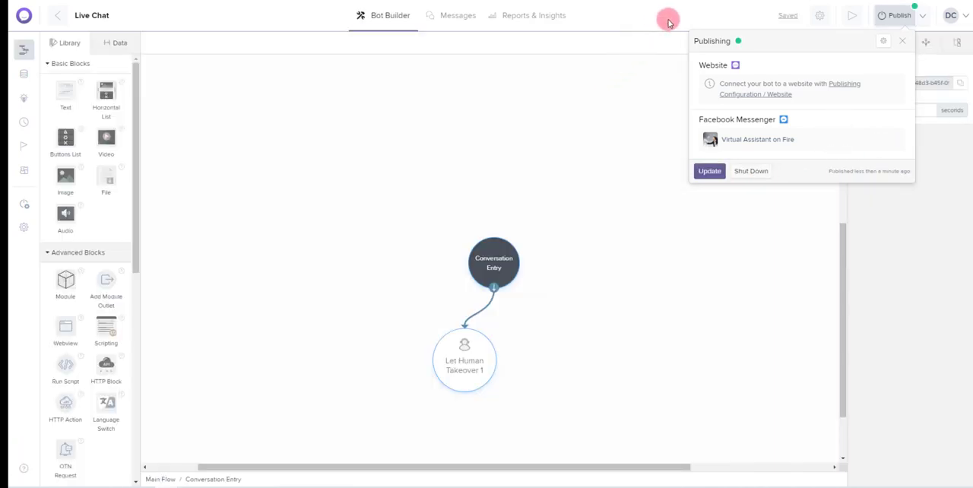
pyautogui.click(672, 19)
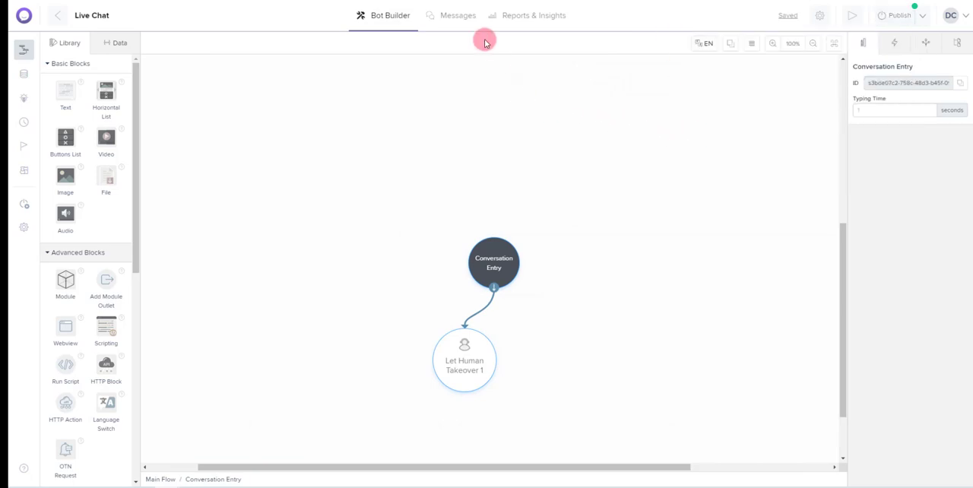
pyautogui.click(458, 19)
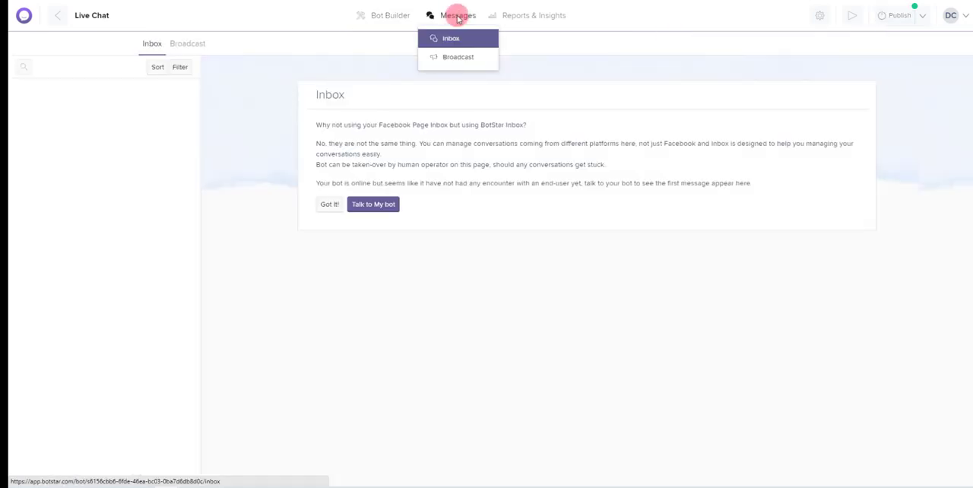
pyautogui.click(329, 206)
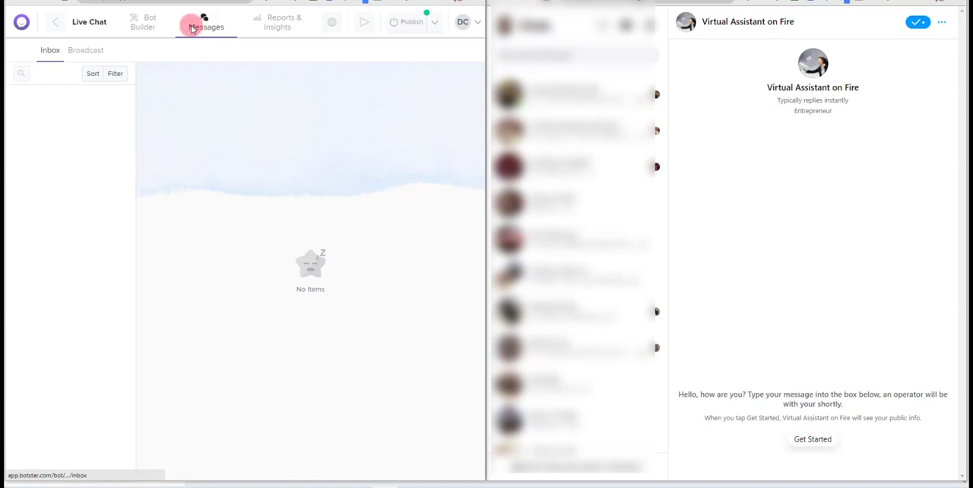
# Change the First-Time Greeting Message's second sentence to "To start a live chat, click the Get Started button below.", save, and update the published bot
pyautogui.click(153, 25)
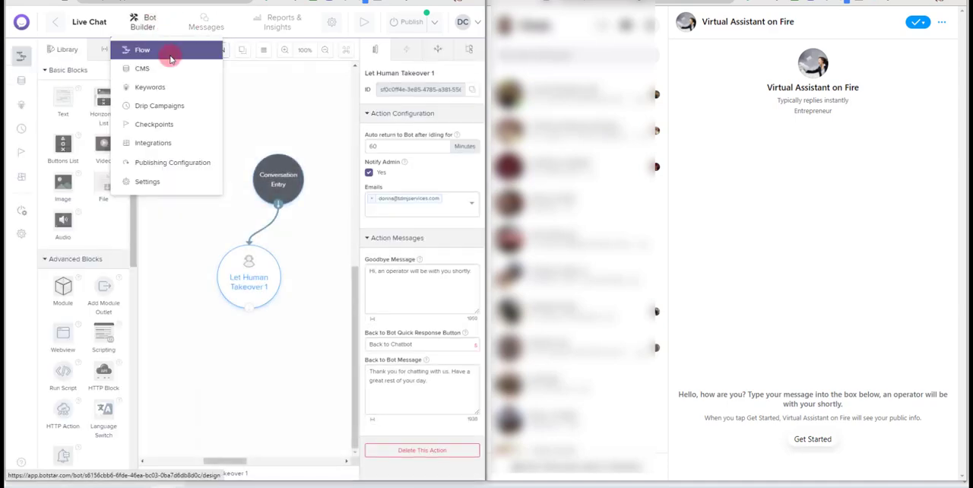
pyautogui.click(333, 28)
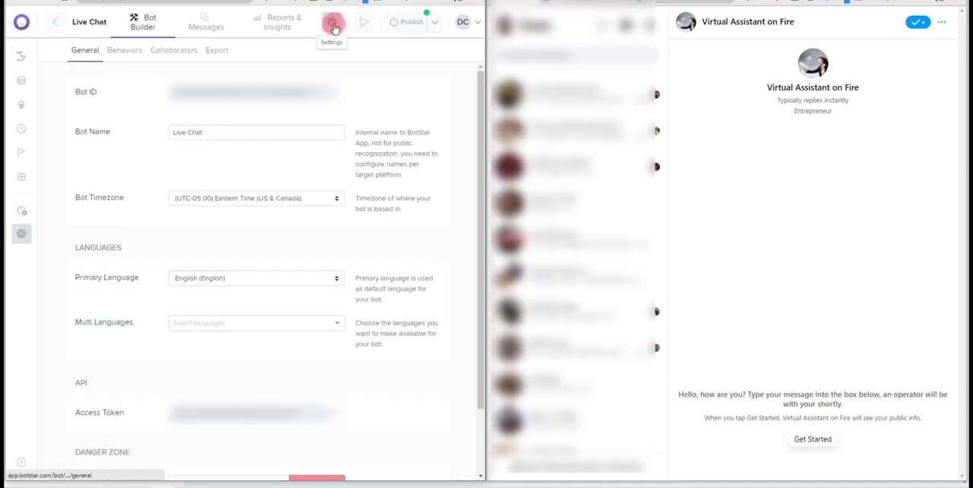
pyautogui.click(124, 52)
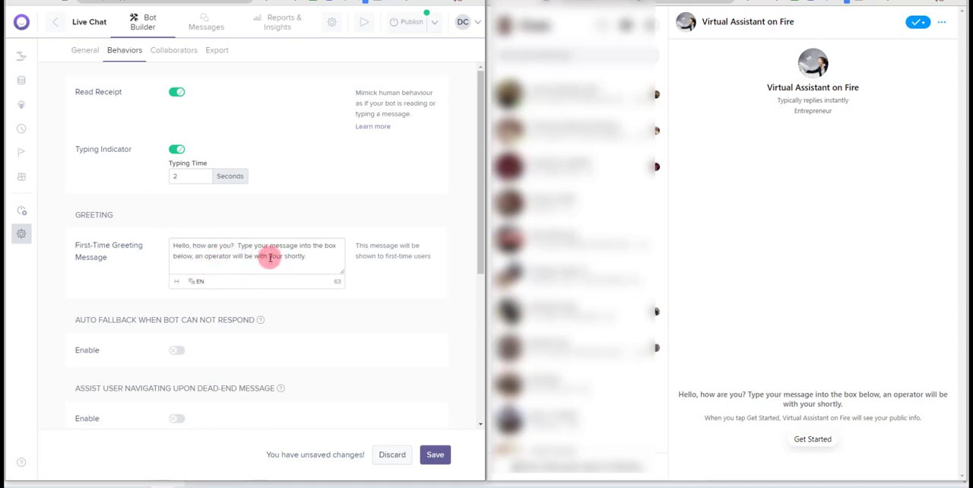
pyautogui.moveTo(238, 246); pyautogui.dragTo(312, 258)
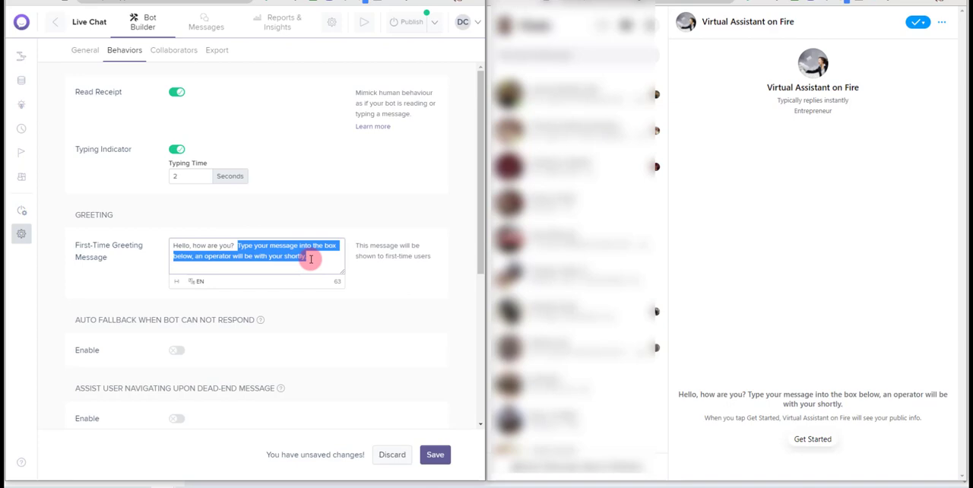
pyautogui.write('To')
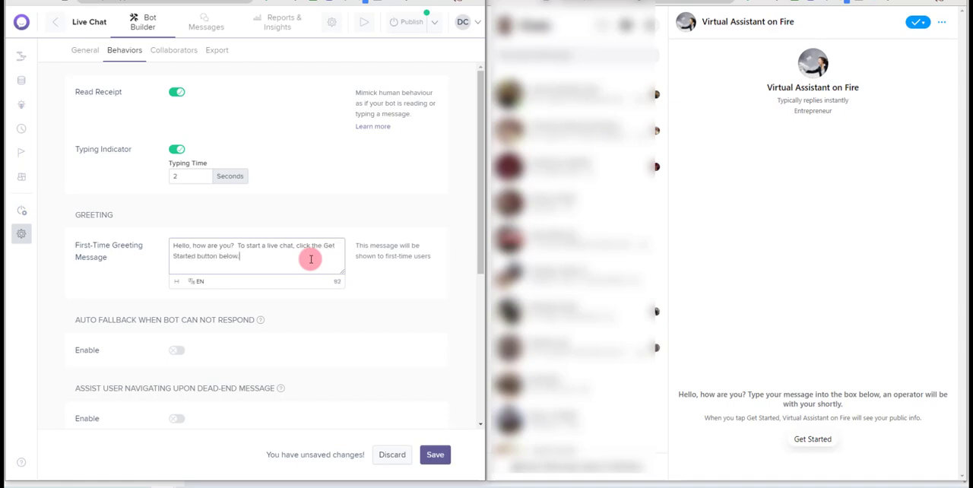
pyautogui.click(434, 455)
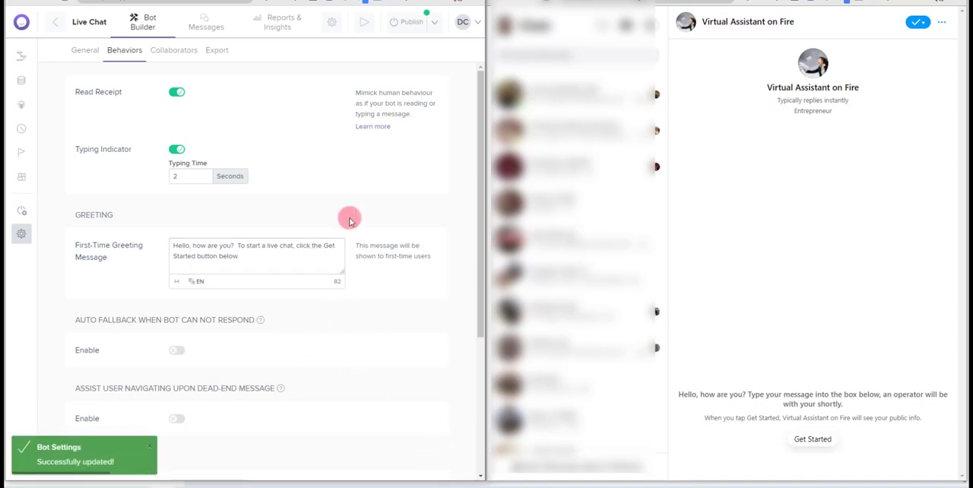
pyautogui.click(411, 24)
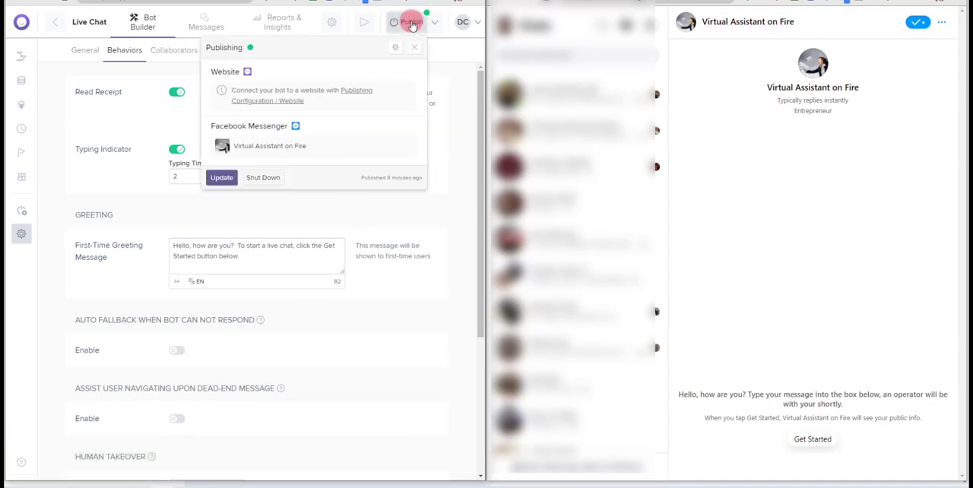
pyautogui.click(220, 180)
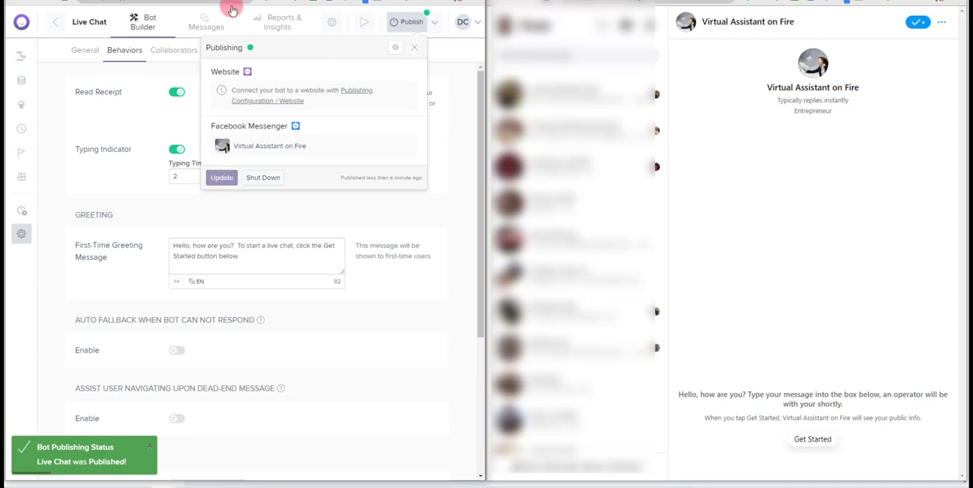
# Open the bot's message inbox, dismiss its introduction, and start the Messenger conversation with Get Started
pyautogui.click(209, 21)
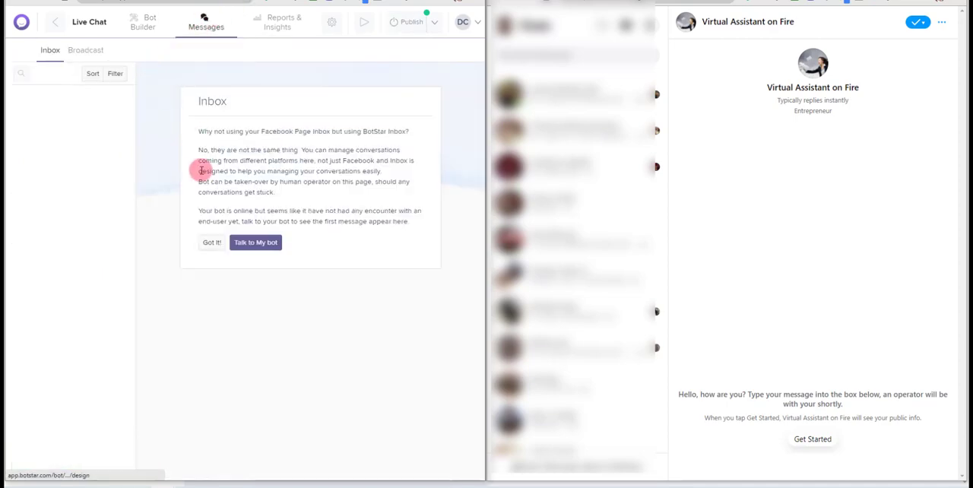
pyautogui.click(211, 244)
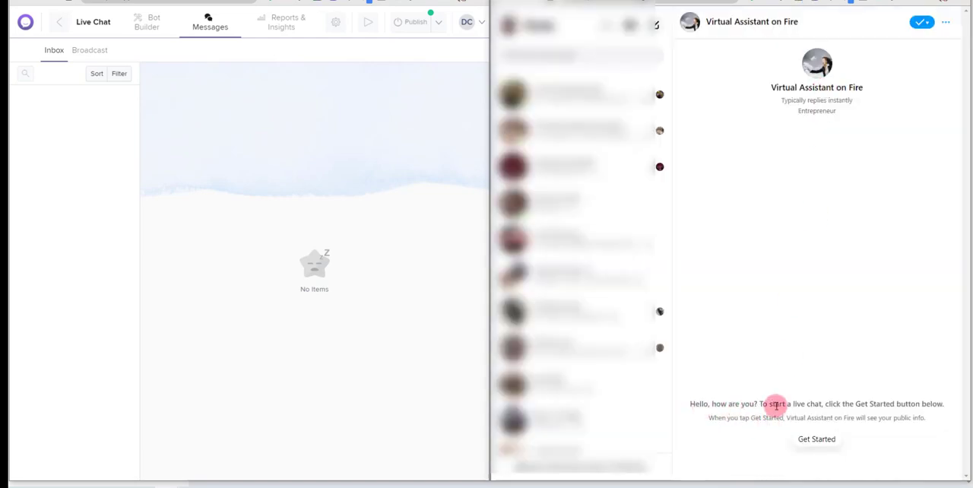
pyautogui.click(827, 441)
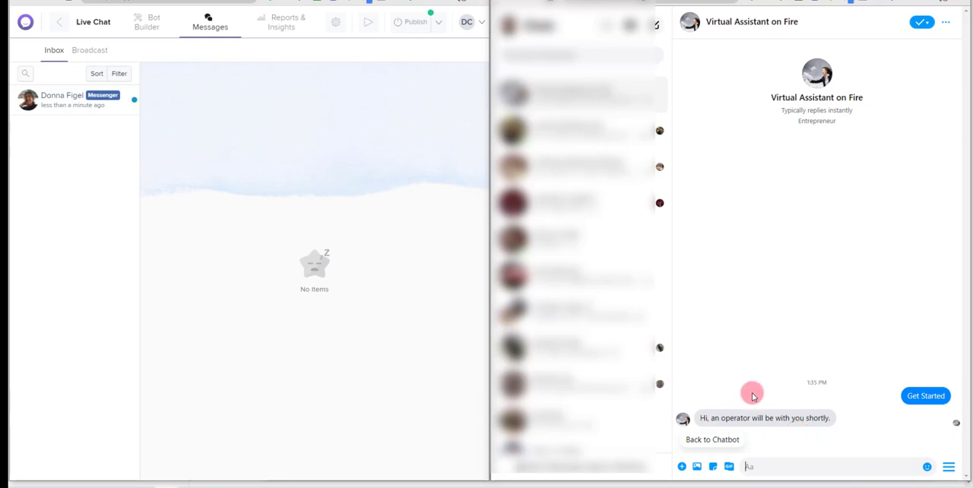
# Add "Feel free to enter your question below while you are waiting." to the human takeover block's Goodbye Message and update the published bot
pyautogui.click(148, 24)
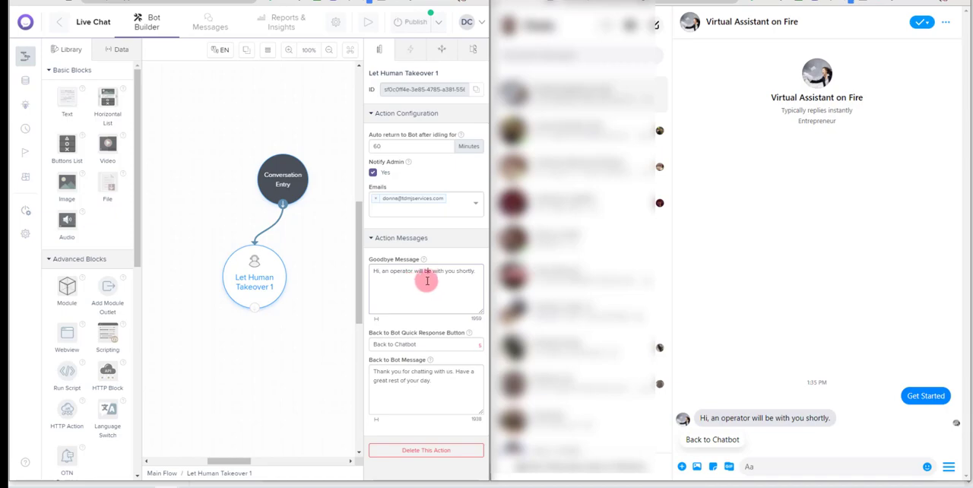
pyautogui.click(477, 273)
pyautogui.press('Return')
pyautogui.write('P')
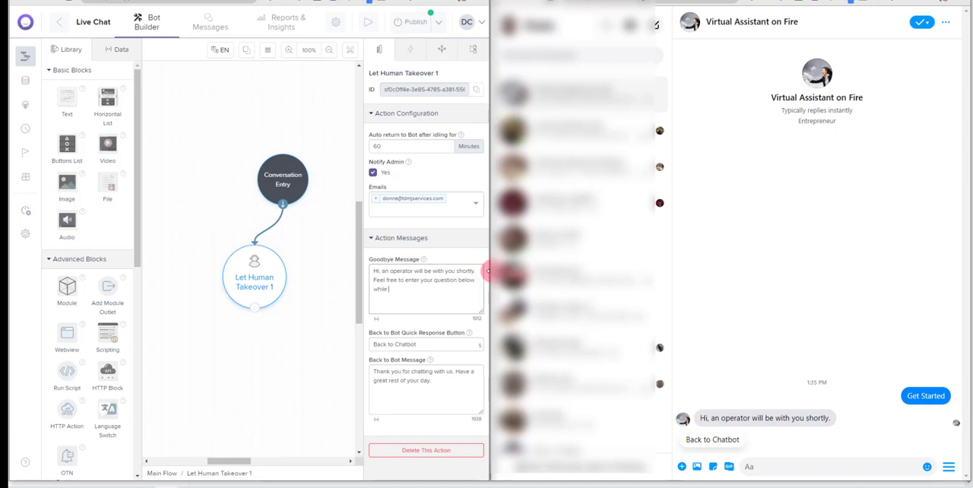
pyautogui.write('you are waiting')
pyautogui.click(416, 21)
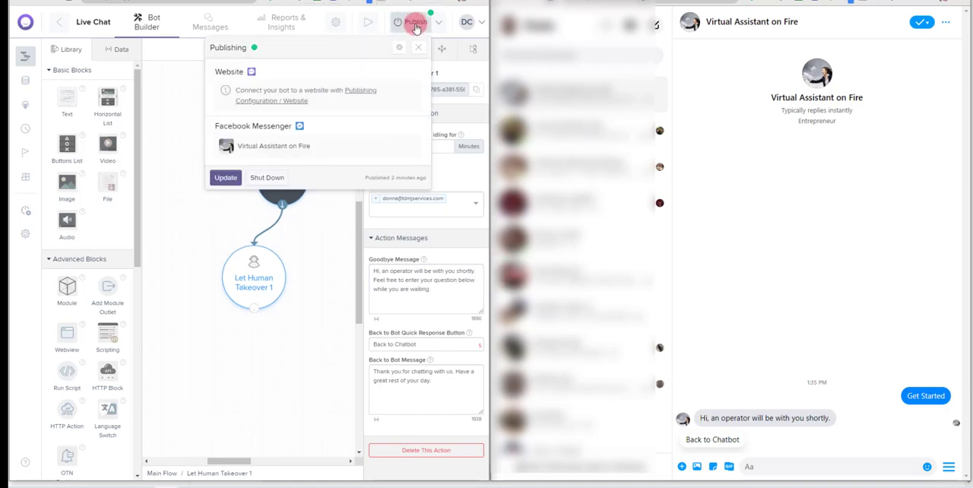
pyautogui.click(228, 180)
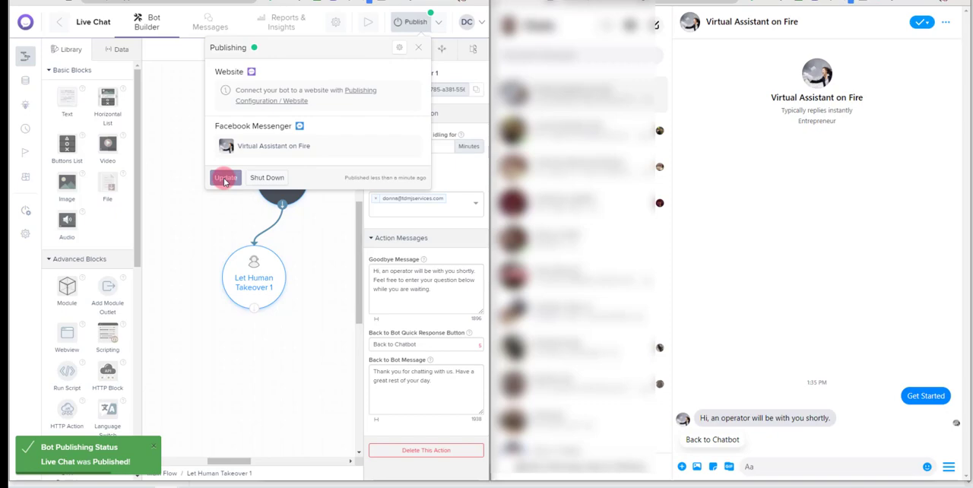
# Return to the message inbox, dismiss its introduction, and open the Messenger contact's conversation
pyautogui.click(207, 20)
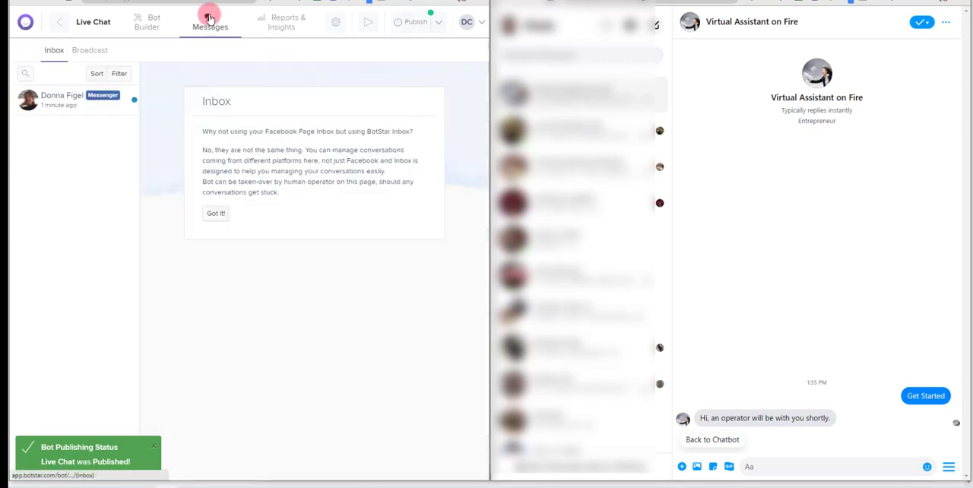
pyautogui.click(213, 213)
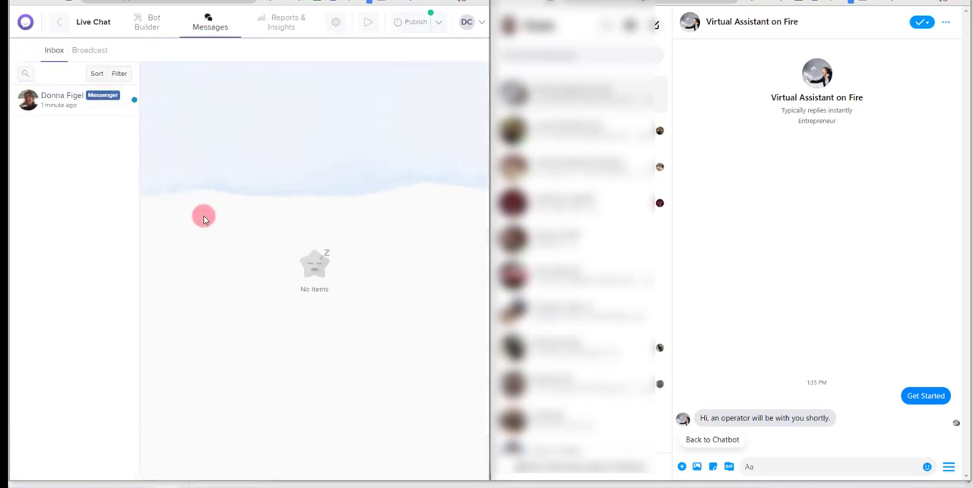
pyautogui.click(58, 105)
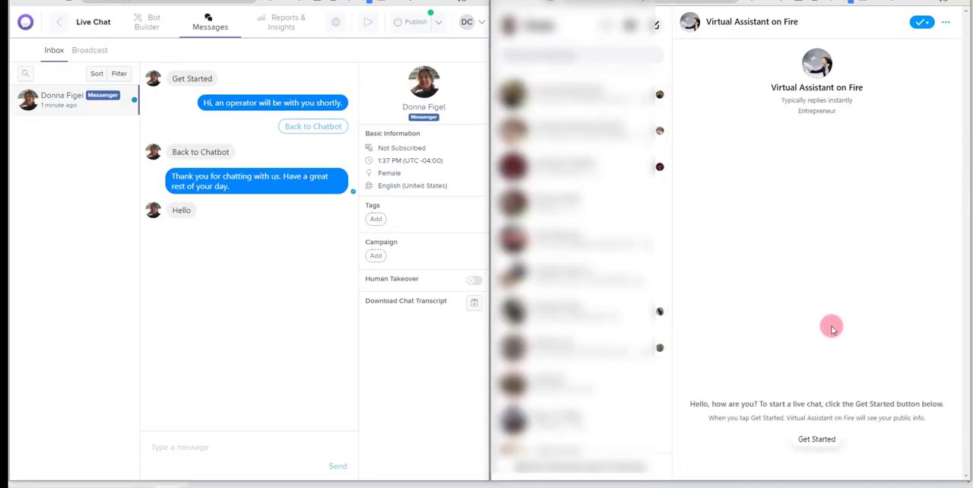
# Restart the Messenger conversation with Get Started and send "Just wanted to chat with you" to the operator
pyautogui.click(816, 440)
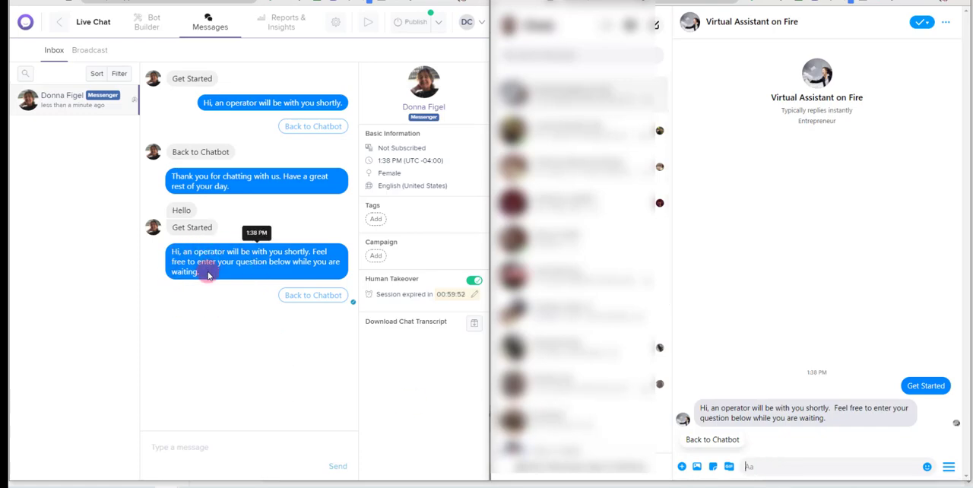
pyautogui.click(760, 466)
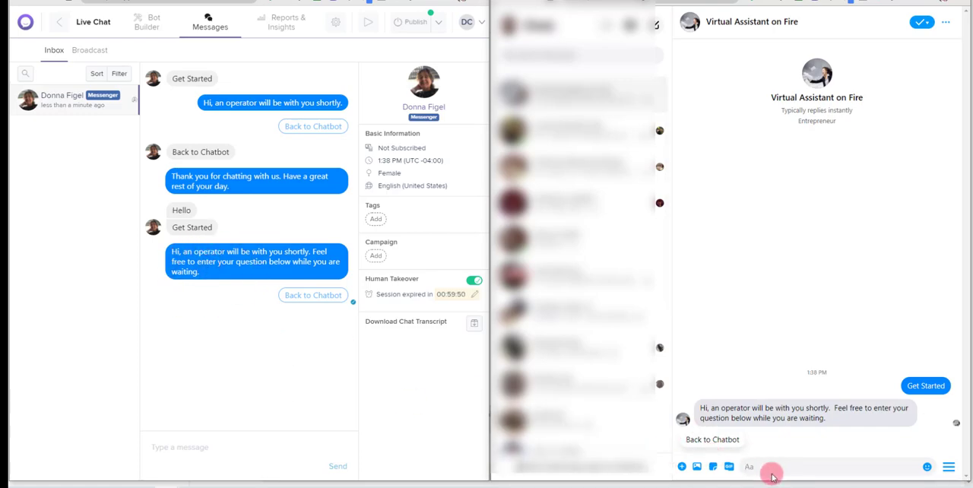
pyautogui.write('Just wan')
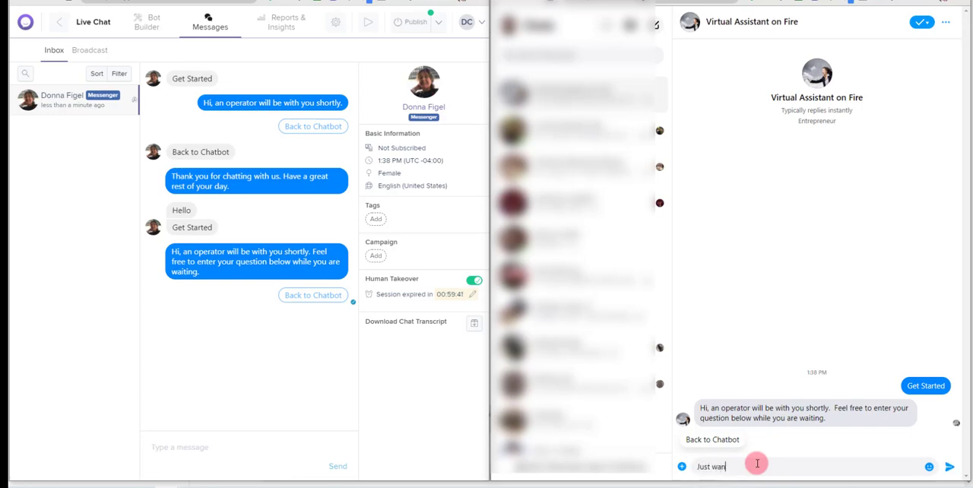
pyautogui.write('ted to chet with you')
pyautogui.press('Return')
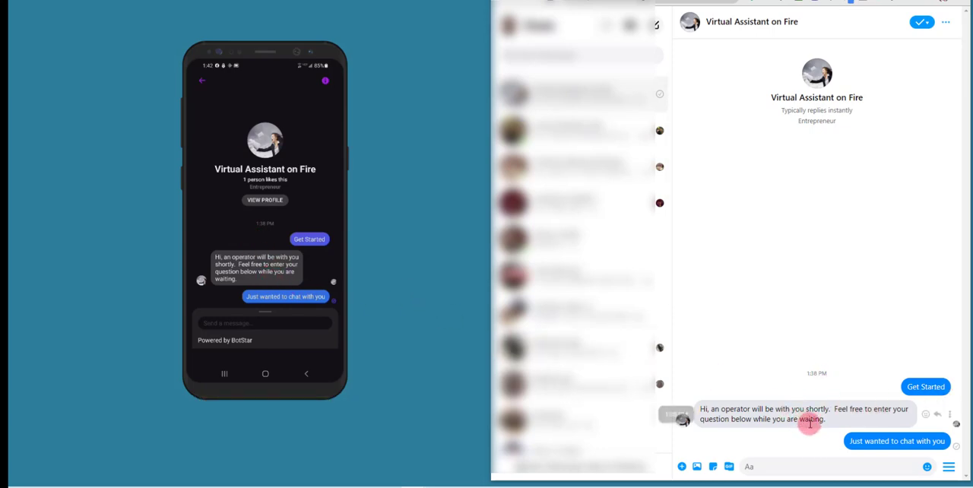
# Send "Hey hey" in the Virtual Assistant on Fire conversation from the phone
pyautogui.click(214, 310)
pyautogui.write('Hey he')
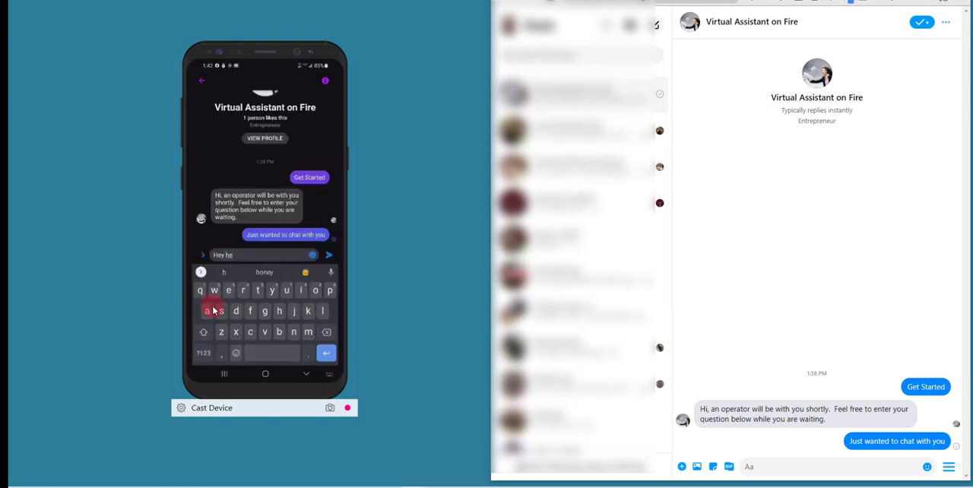
pyautogui.write('y')
pyautogui.press('Return')
# Send "hey back" in the same conversation from the desktop Messenger window
pyautogui.click(772, 466)
pyautogui.write('hey ye')
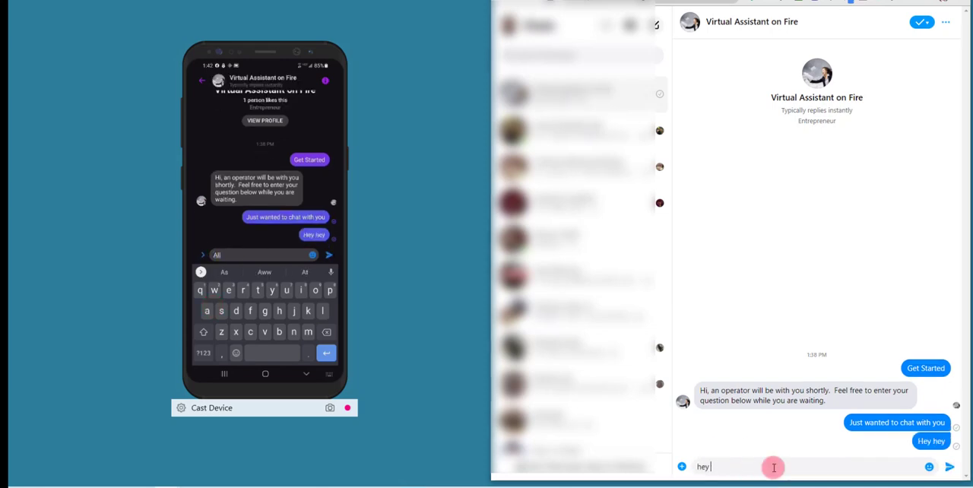
pyautogui.write(' back')
pyautogui.press('Return')
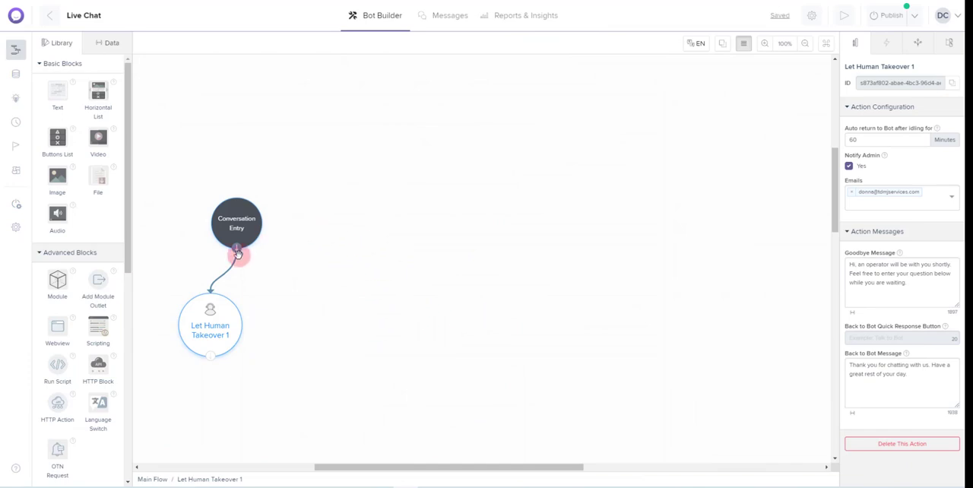
# Rename the Let Human Takeover 1 block to "Live Chat" and move the Conversation Entry block slightly up and to the right
pyautogui.scroll(-3, 365, 257)
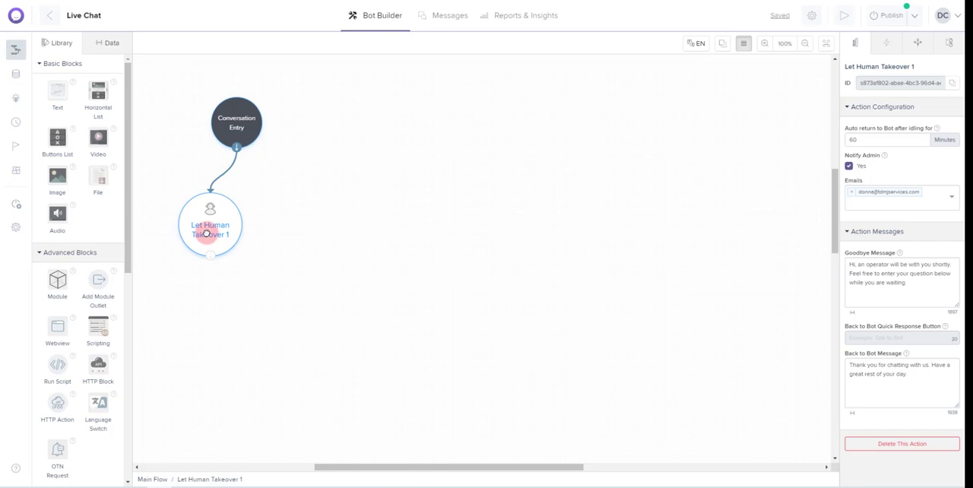
pyautogui.click(915, 68)
pyautogui.press('BackSpace')
pyautogui.write('Live Chat')
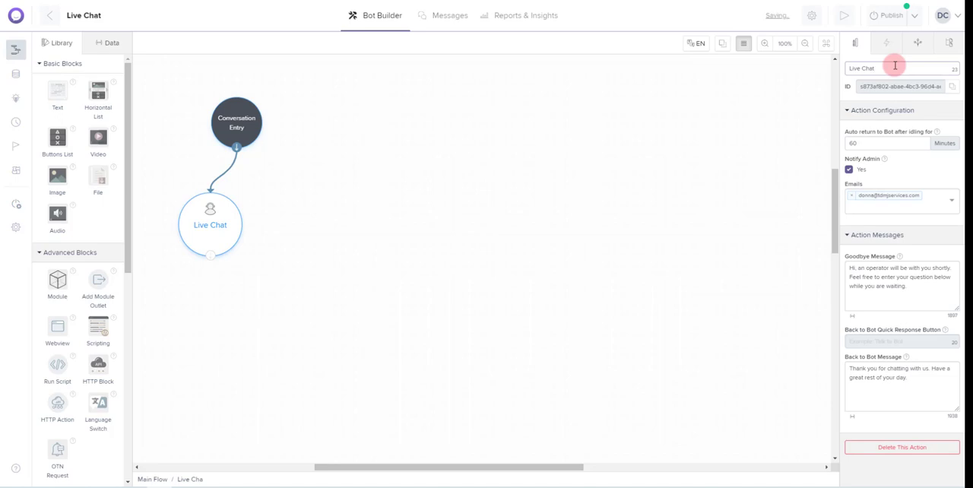
pyautogui.moveTo(245, 126); pyautogui.dragTo(254, 120)
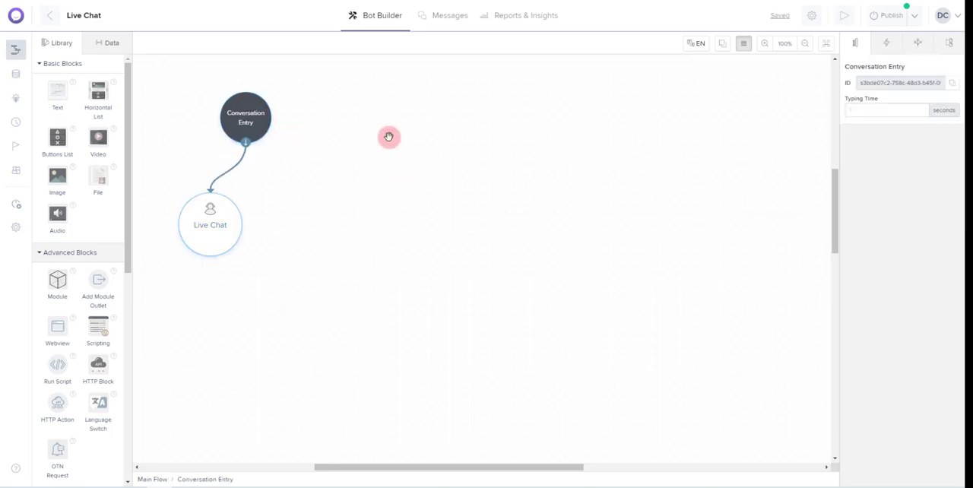
# Open the bot preview, close it and return to the flow canvas
pyautogui.click(843, 15)
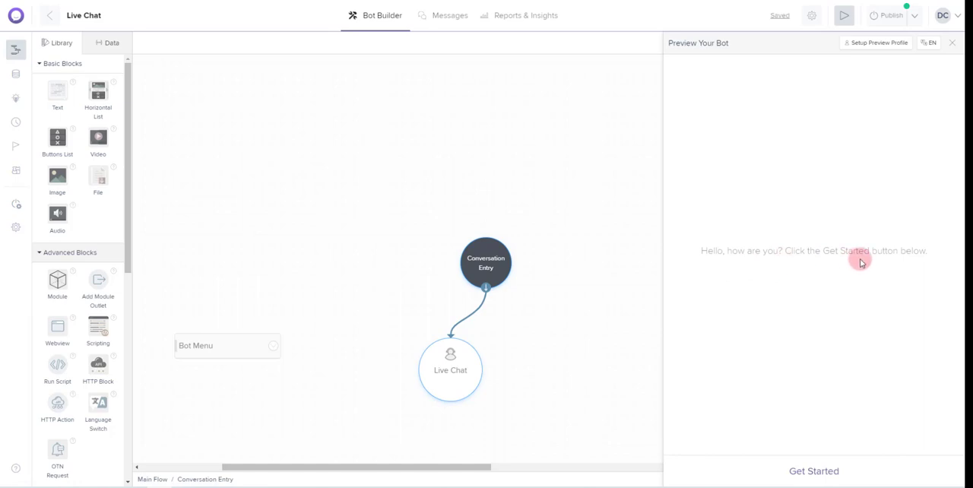
pyautogui.moveTo(564, 308); pyautogui.dragTo(327, 165)
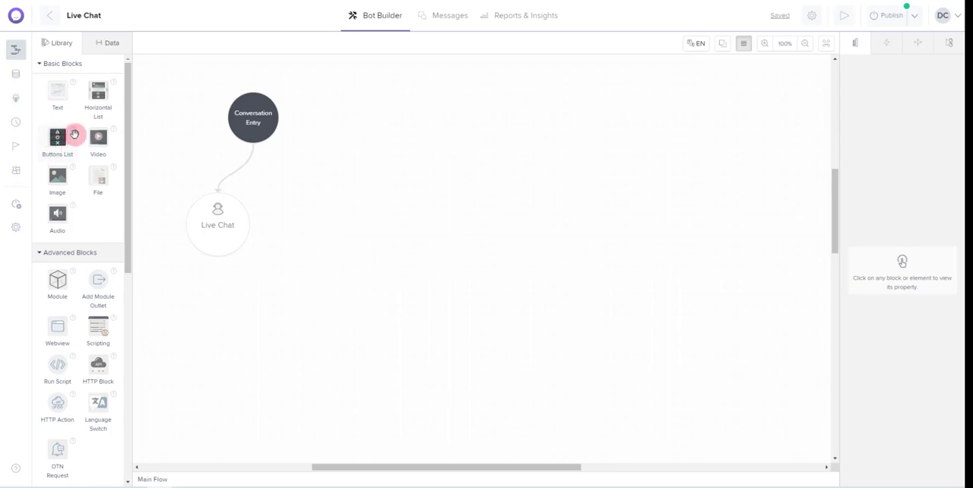
# Add a Buttons List block beside the Conversation Entry block and name it "Main Menu"
pyautogui.moveTo(56, 142); pyautogui.dragTo(398, 150)
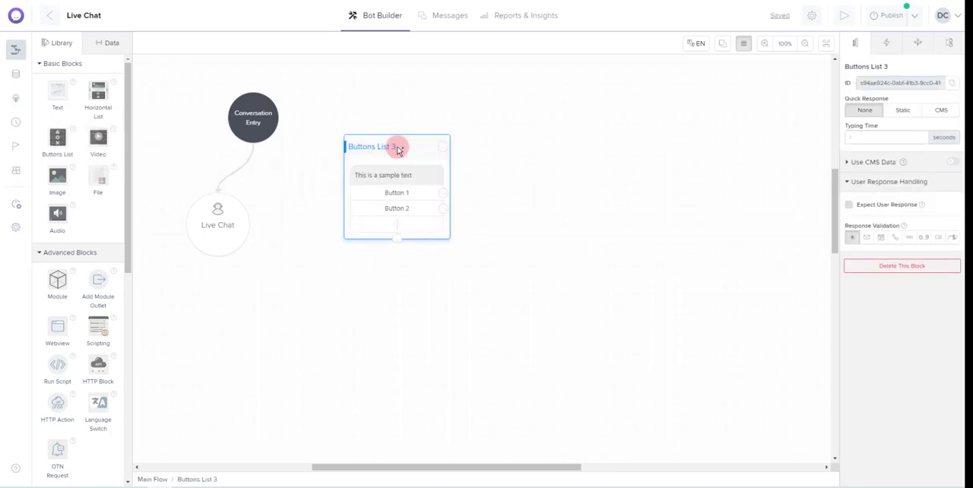
pyautogui.click(891, 67)
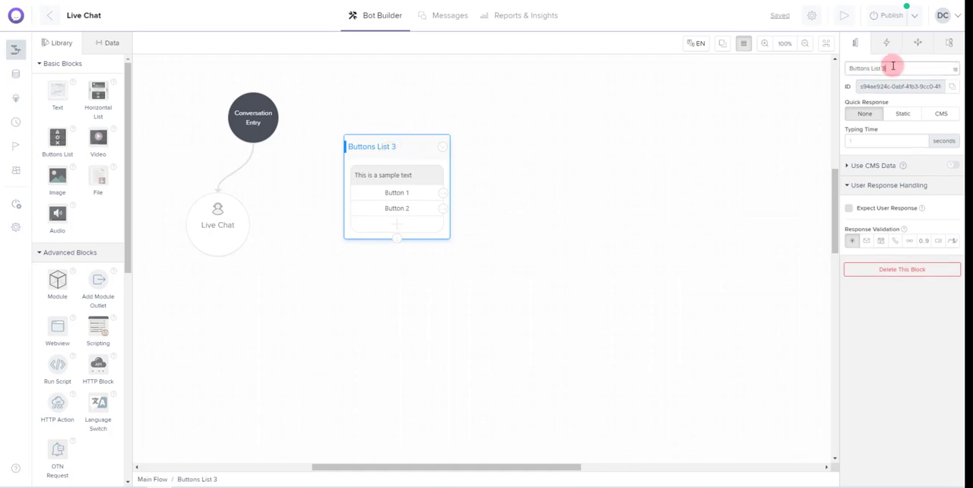
pyautogui.moveTo(845, 64); pyautogui.dragTo(894, 69)
pyautogui.write('Main M')
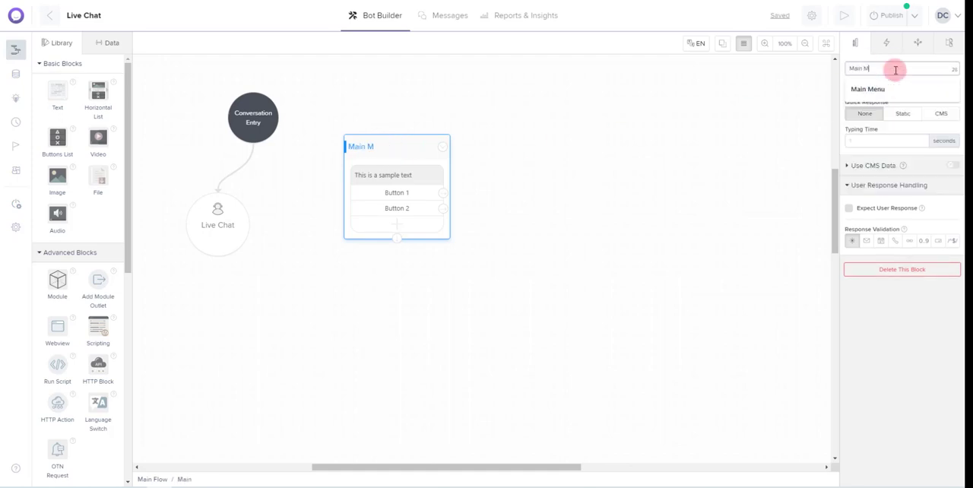
pyautogui.write('enu')
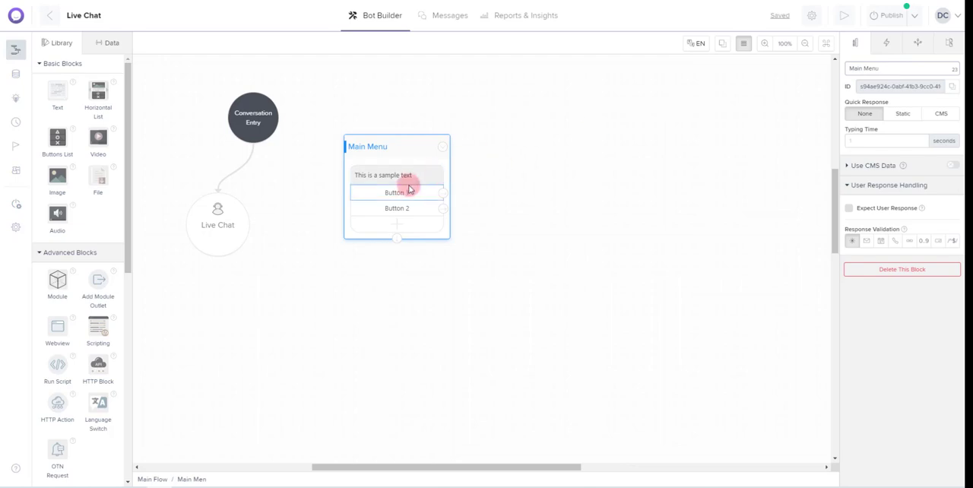
# Set the Main Menu message to "Hello, How can I help you today?" with a waving-hand emoji after "Hello,"
pyautogui.click(408, 180)
pyautogui.write('Hello,')
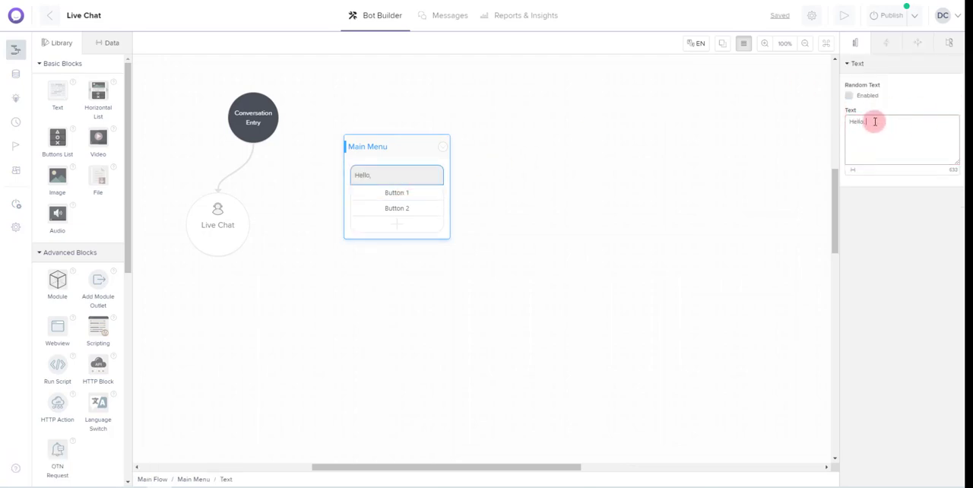
pyautogui.rightClick(873, 123)
pyautogui.click(873, 130)
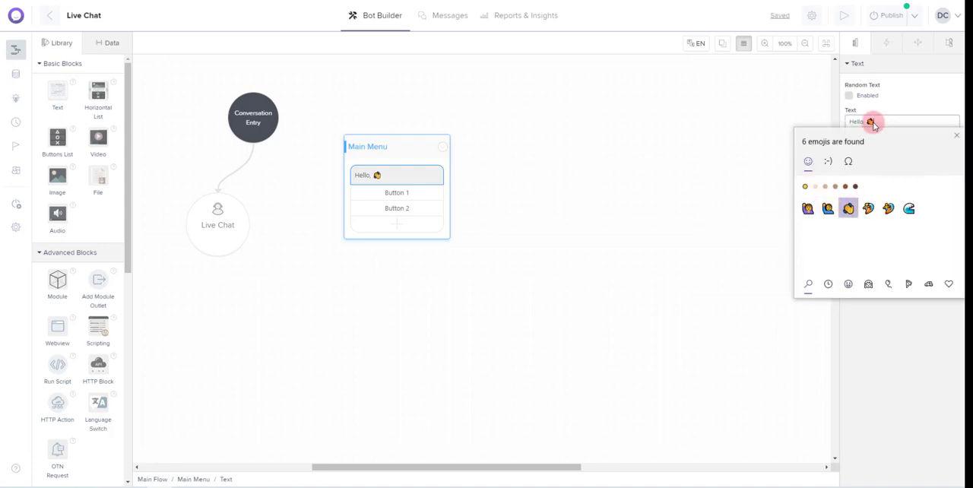
pyautogui.click(898, 119)
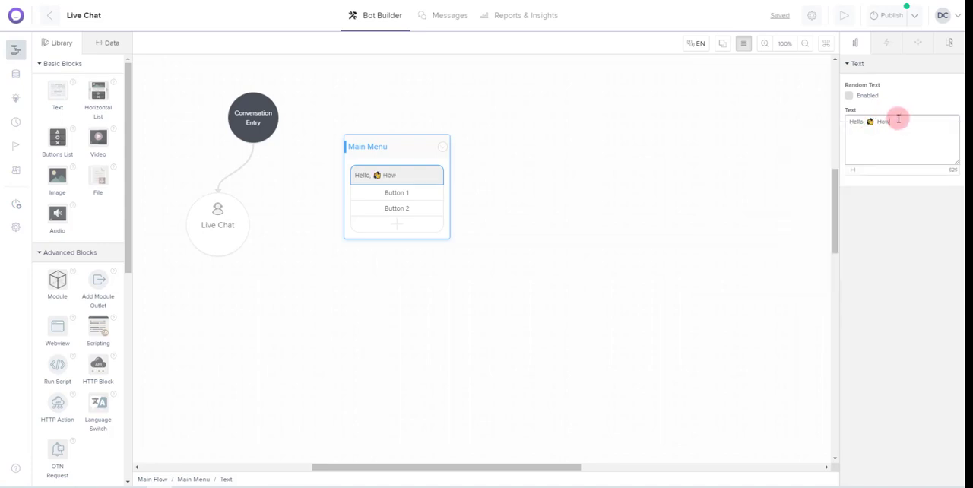
pyautogui.write('How can I help you to')
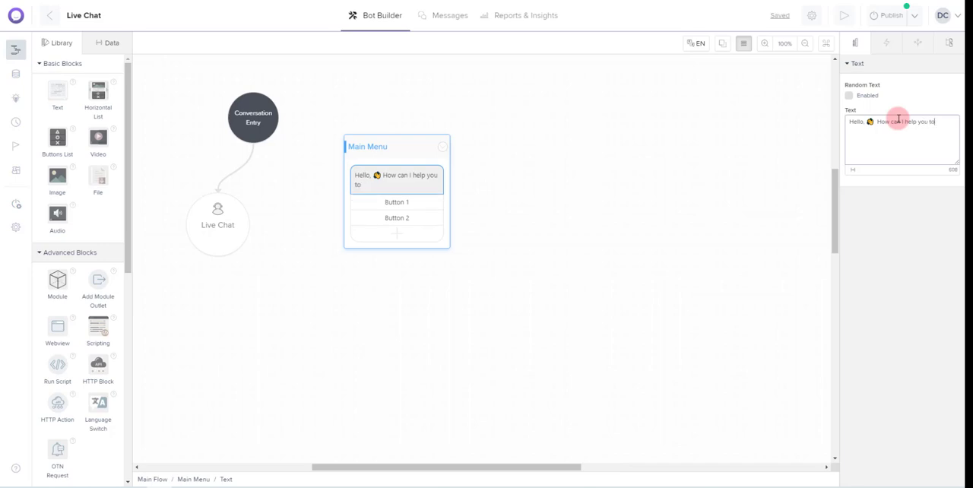
pyautogui.write('day?')
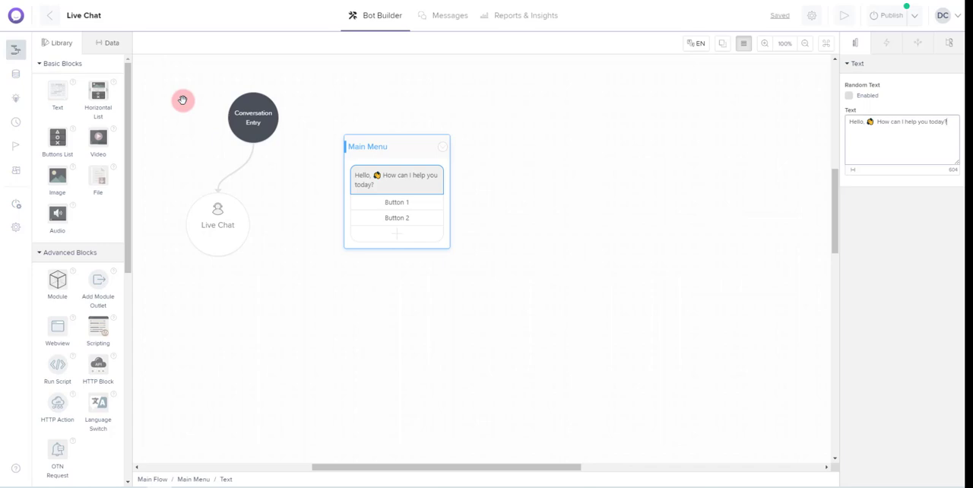
pyautogui.click(110, 43)
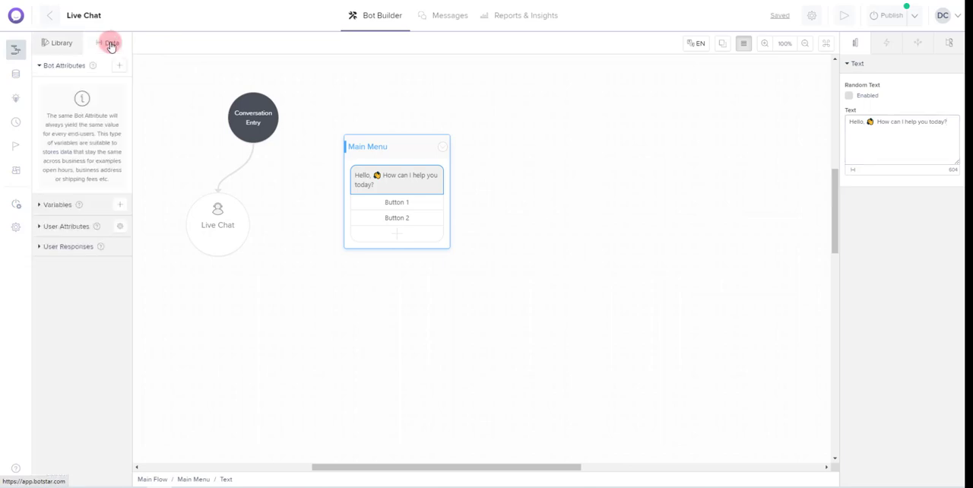
pyautogui.click(58, 205)
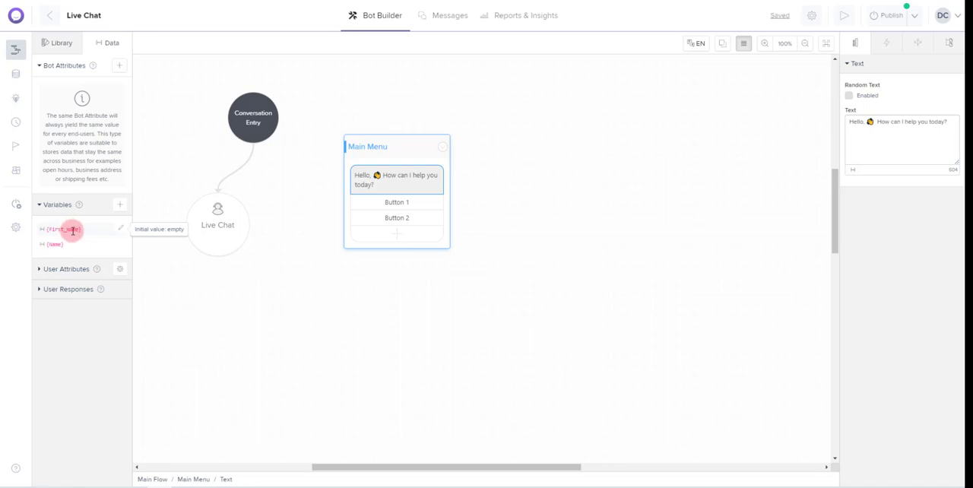
pyautogui.click(123, 205)
pyautogui.click(385, 158)
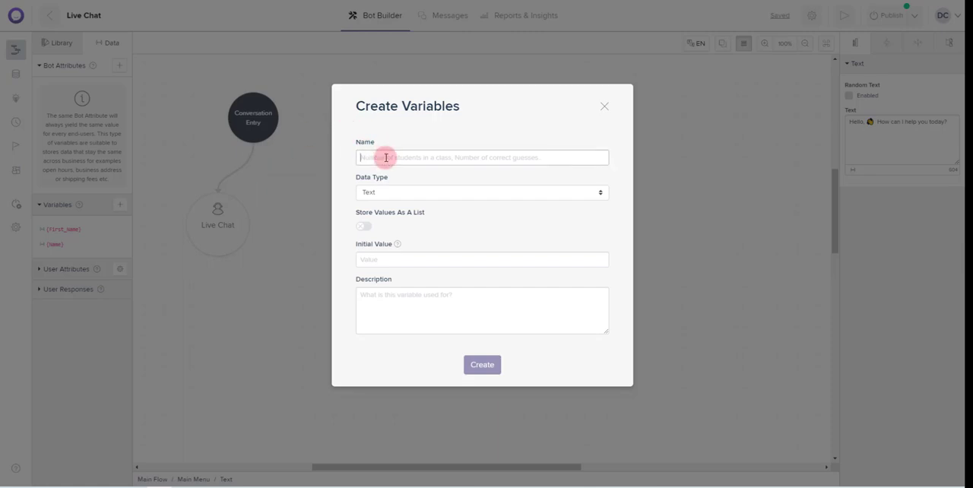
pyautogui.write('First_name')
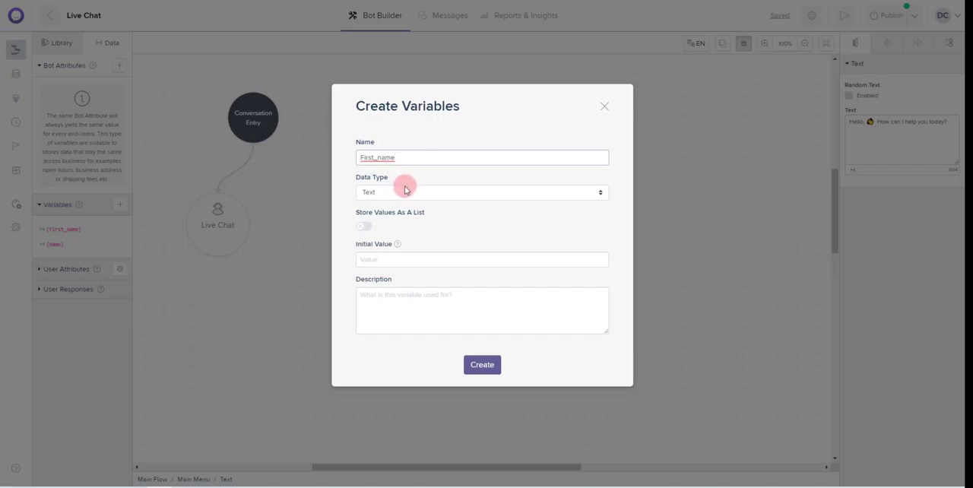
pyautogui.click(396, 191)
pyautogui.click(369, 206)
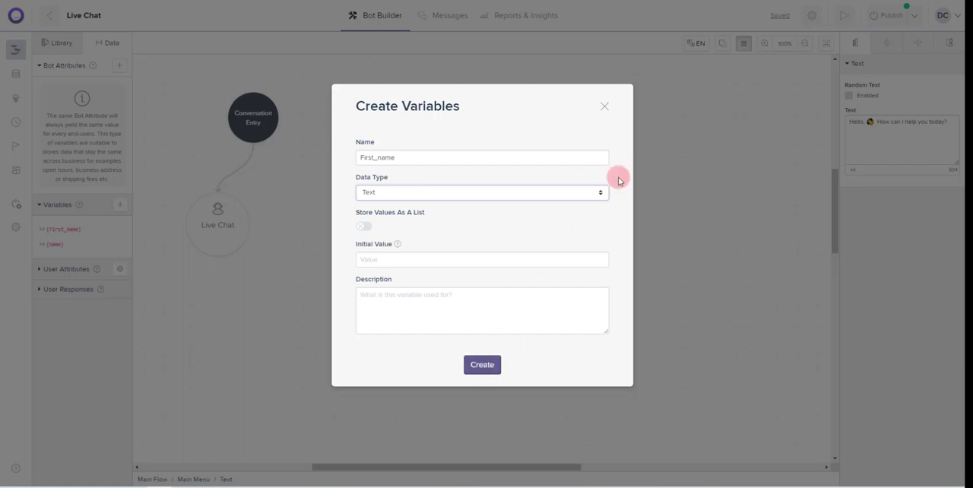
pyautogui.click(606, 107)
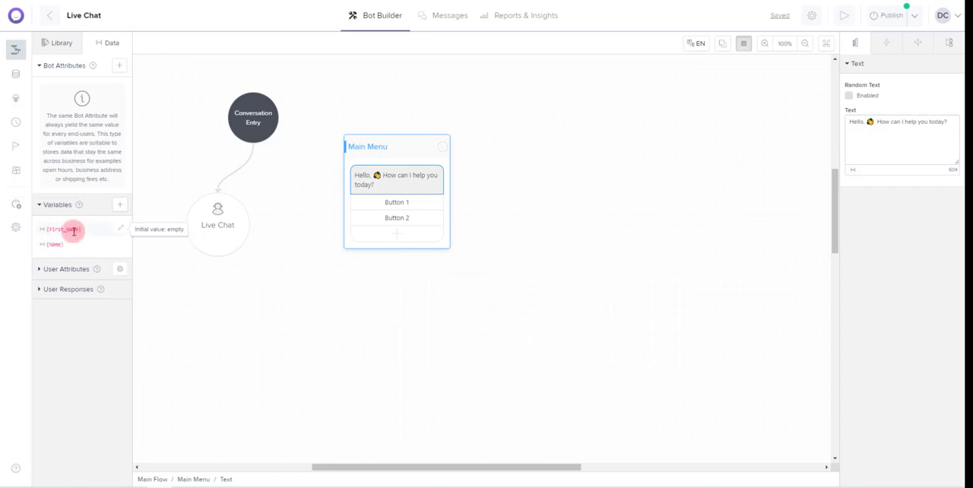
# Insert the {first_name} variable after "Hello," in the Main Menu message
pyautogui.moveTo(74, 231); pyautogui.dragTo(865, 122)
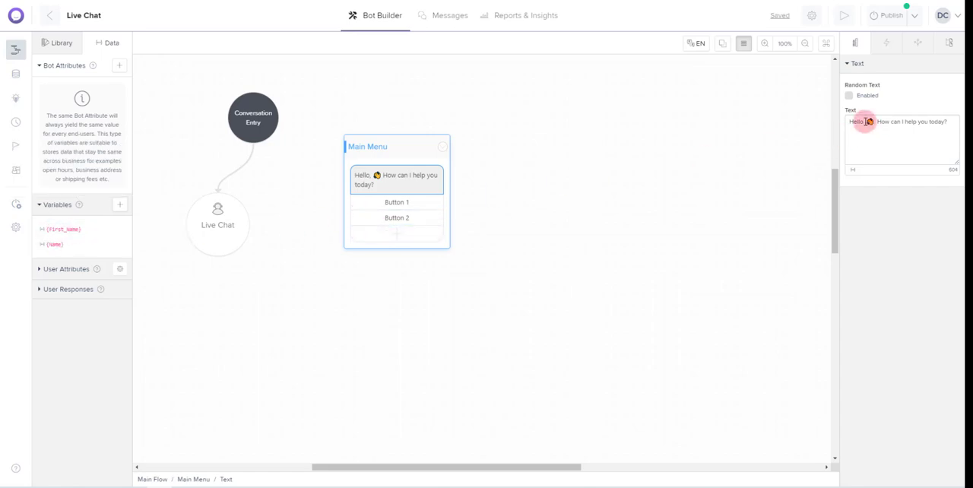
pyautogui.click(865, 122)
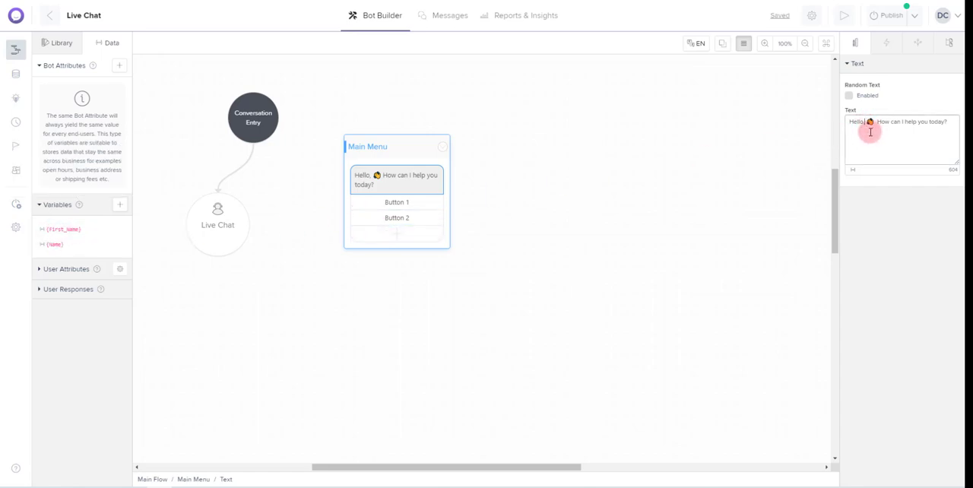
pyautogui.press('BackSpace')
pyautogui.write(', {')
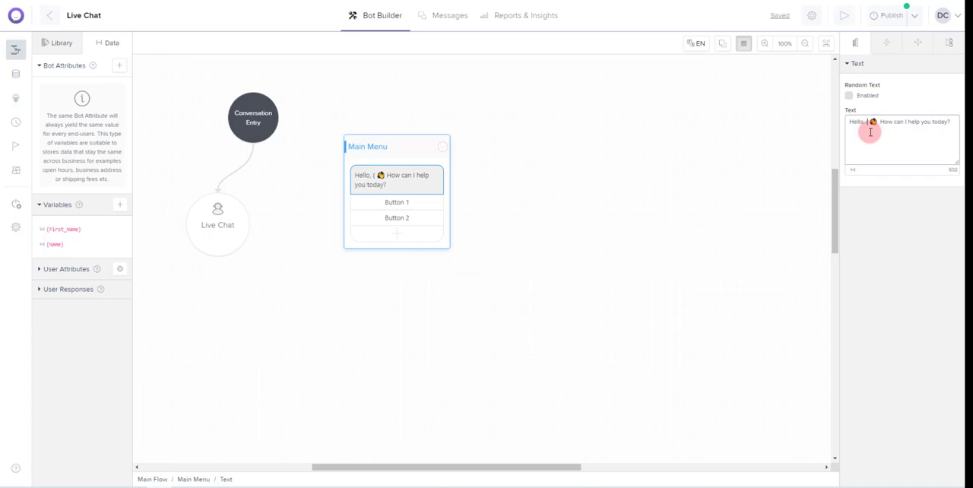
pyautogui.write('first_name}')
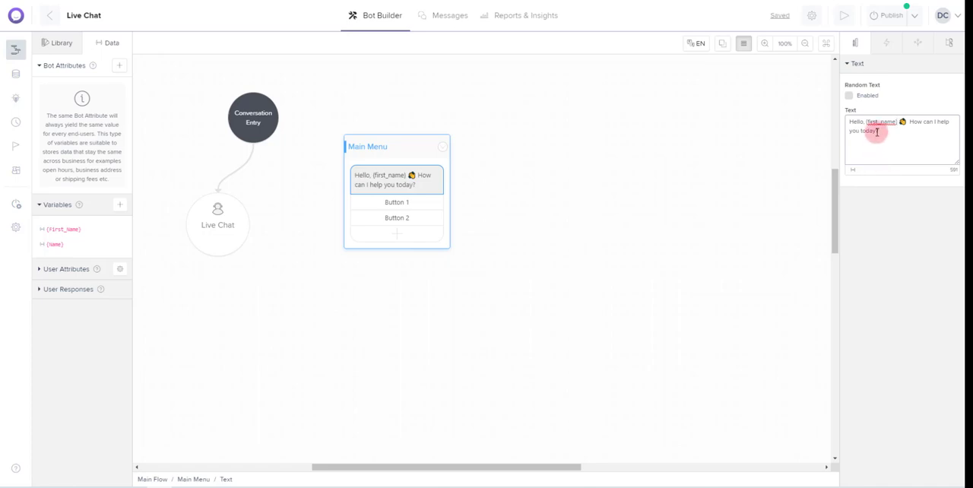
# Enable random text for the Main Menu message and add the variant "How can I help you today, {first_name}?"
pyautogui.click(849, 97)
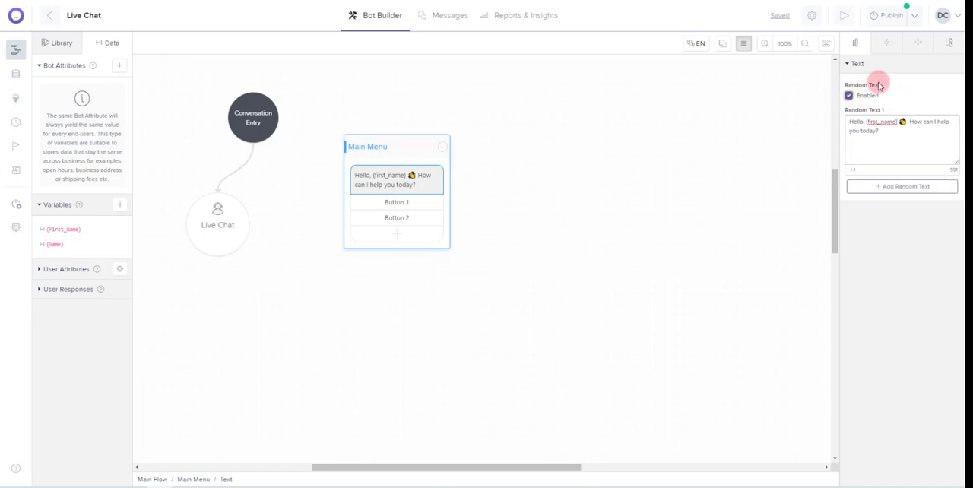
pyautogui.click(903, 188)
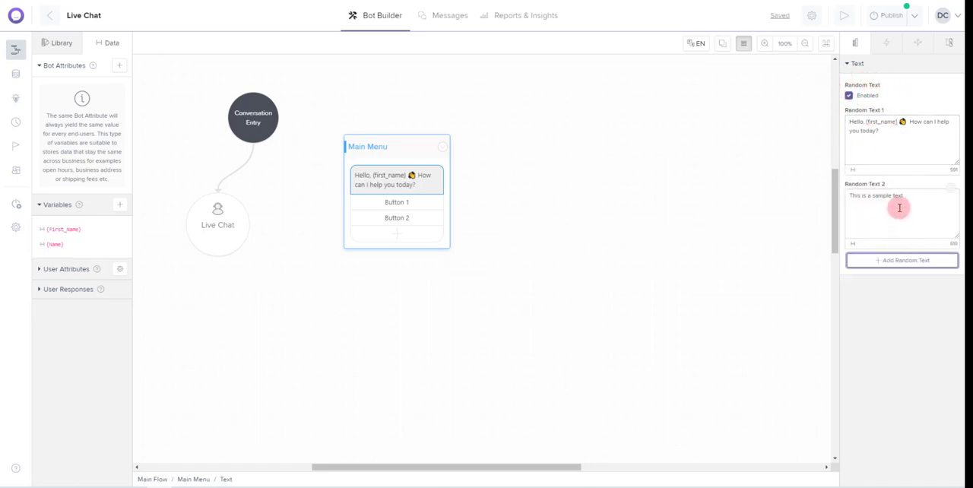
pyautogui.moveTo(899, 208); pyautogui.dragTo(849, 188)
pyautogui.write('How can')
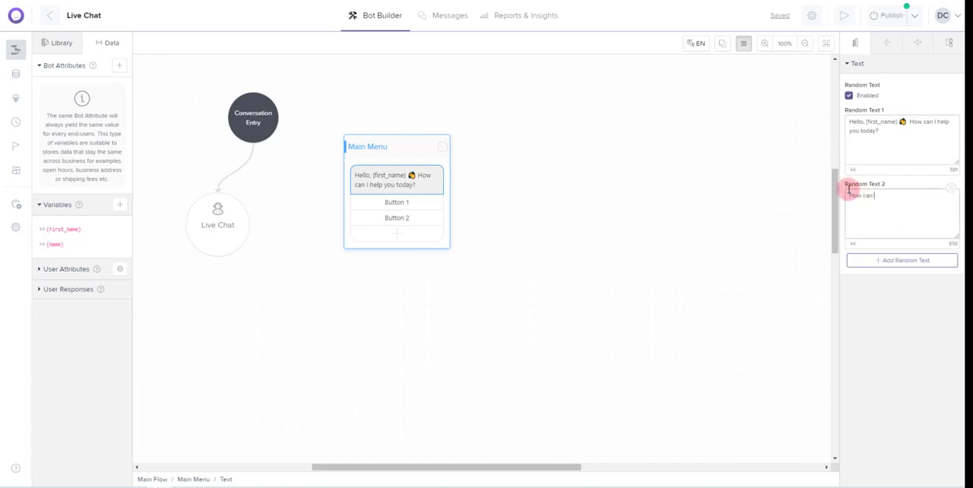
pyautogui.write(' I he')
pyautogui.press('BackSpace')
pyautogui.press('BackSpace')
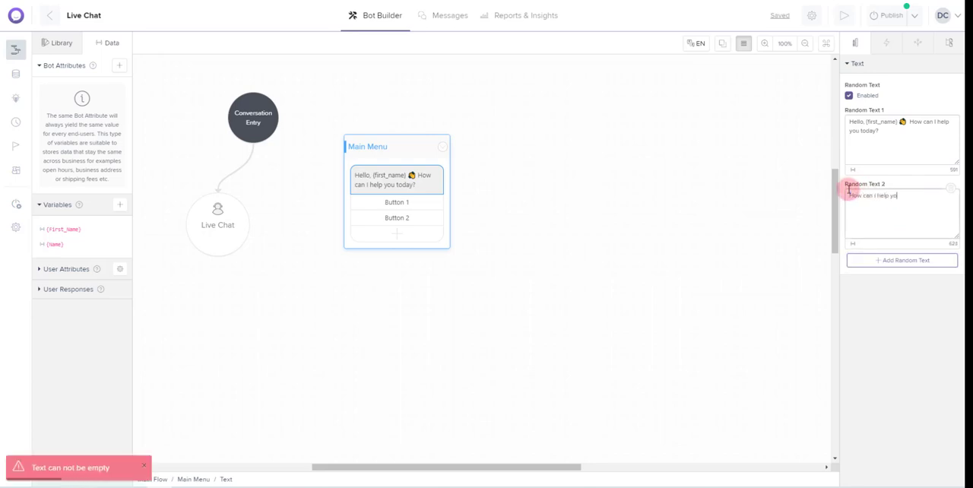
pyautogui.write('help you today. {first_name')
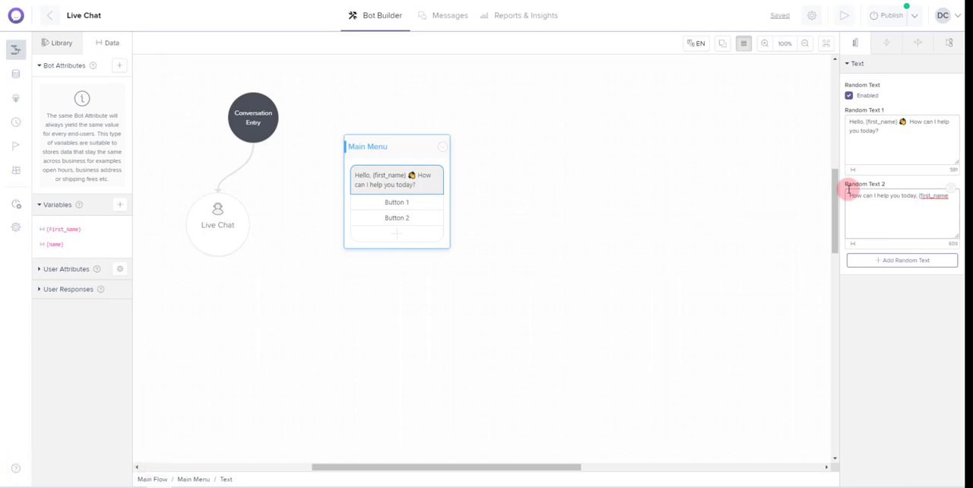
pyautogui.write('?')
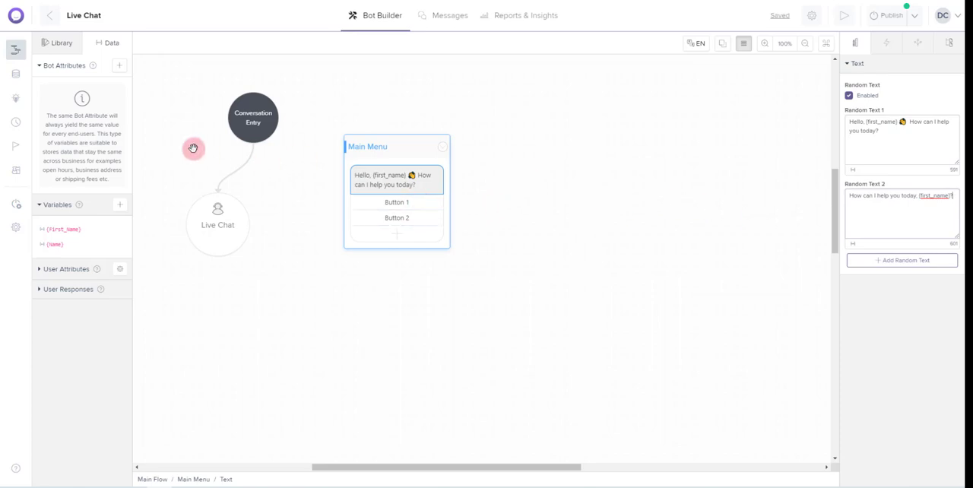
# Add a Text block named "Customer Name" between the Conversation Entry and Main Menu blocks, moving Main Menu farther away to make room
pyautogui.click(57, 43)
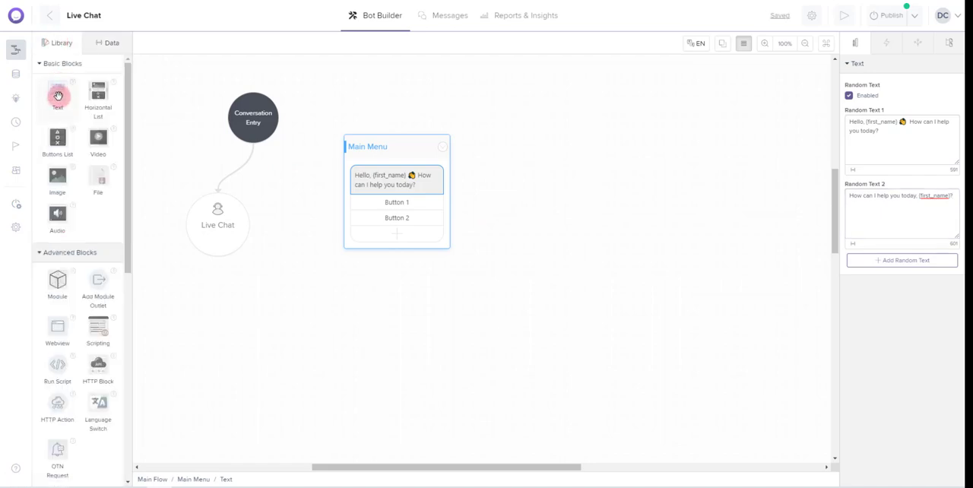
pyautogui.moveTo(57, 96); pyautogui.dragTo(331, 94)
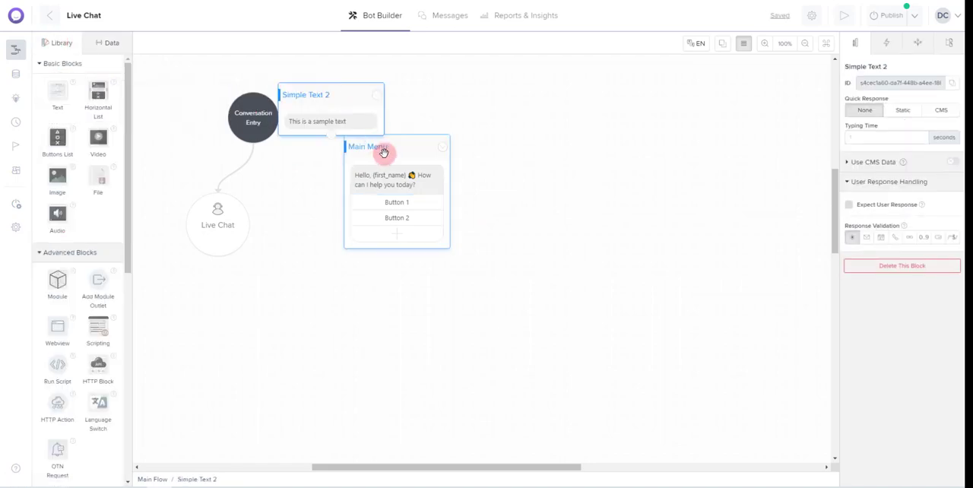
pyautogui.moveTo(384, 152); pyautogui.dragTo(510, 136)
pyautogui.moveTo(367, 107); pyautogui.dragTo(343, 125)
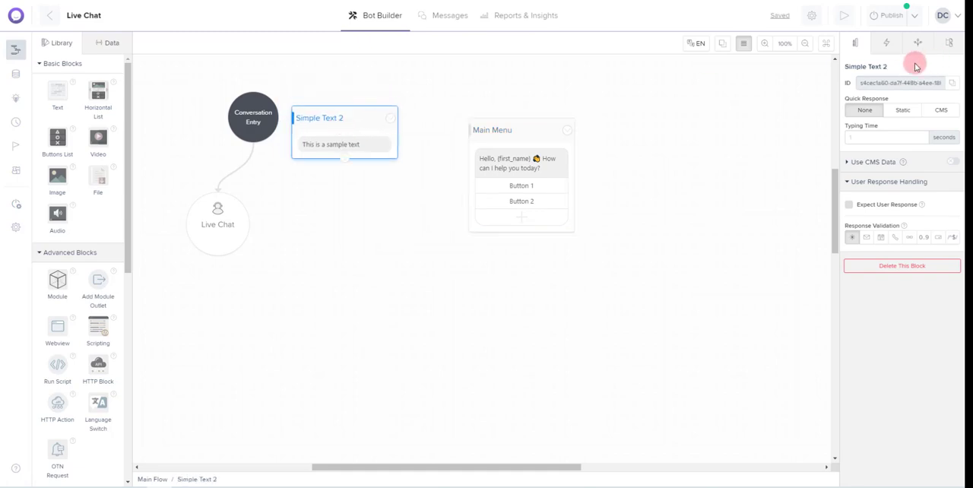
pyautogui.click(881, 67)
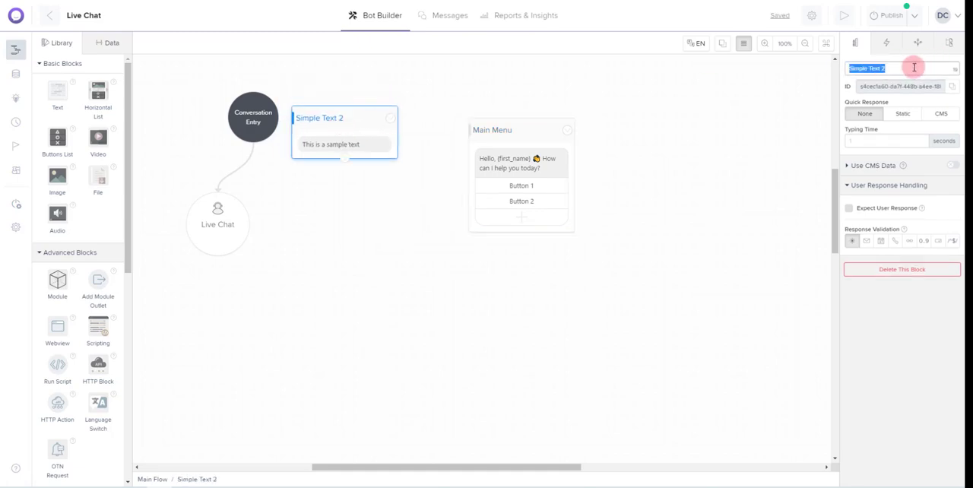
pyautogui.write('Customer Name')
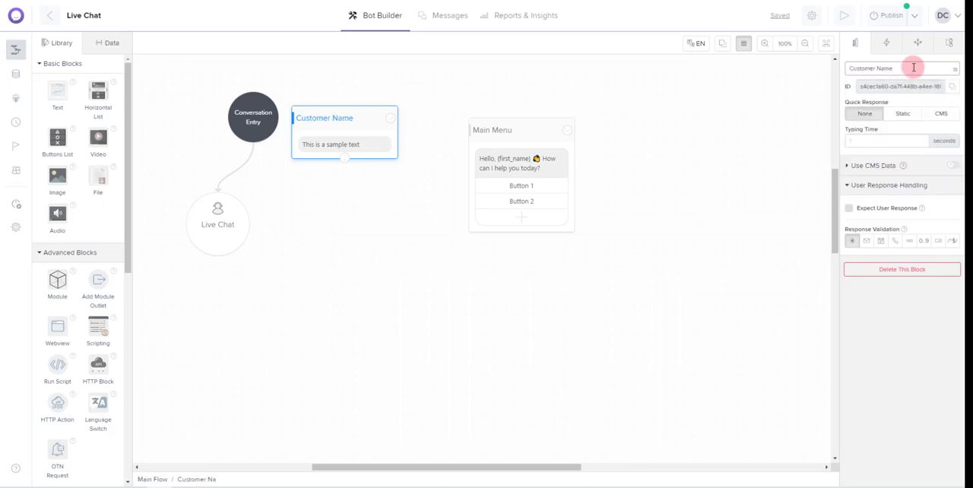
# Set the Customer Name block's message to "May I have your first name please?"
pyautogui.click(351, 147)
pyautogui.moveTo(911, 122); pyautogui.dragTo(849, 121)
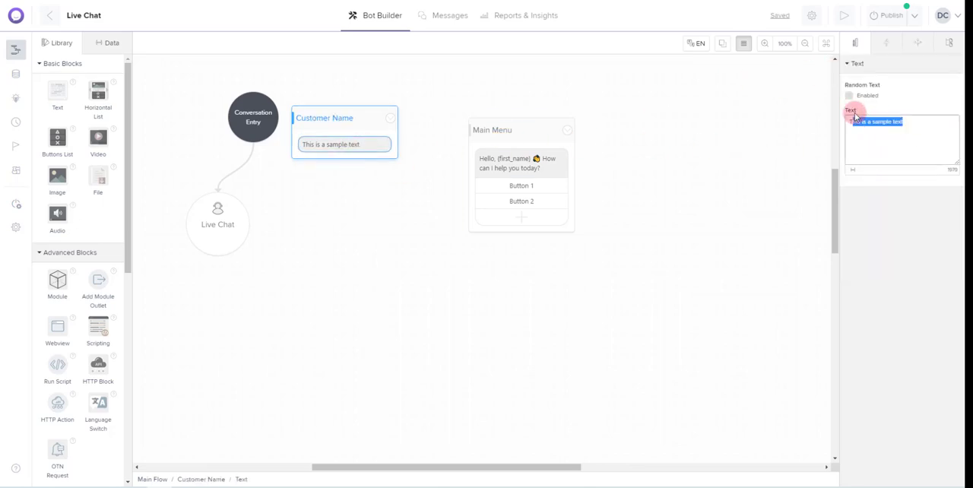
pyautogui.write('May I have your first')
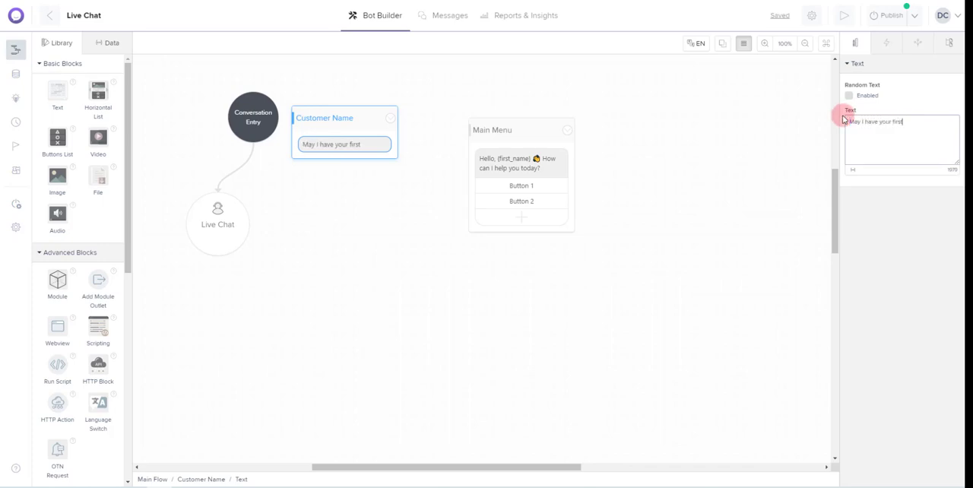
pyautogui.write(' name please?')
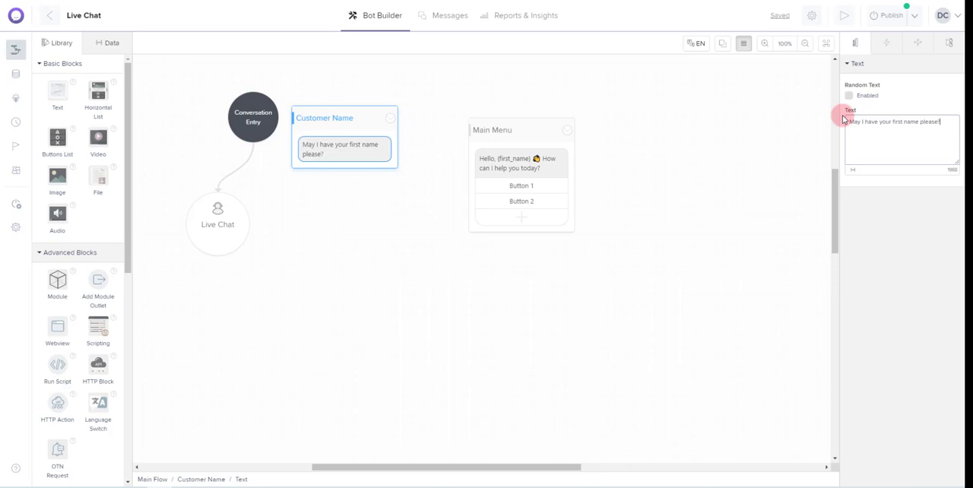
# Make the Customer Name block expect a user response and show the bot's stored user responses
pyautogui.click(852, 123)
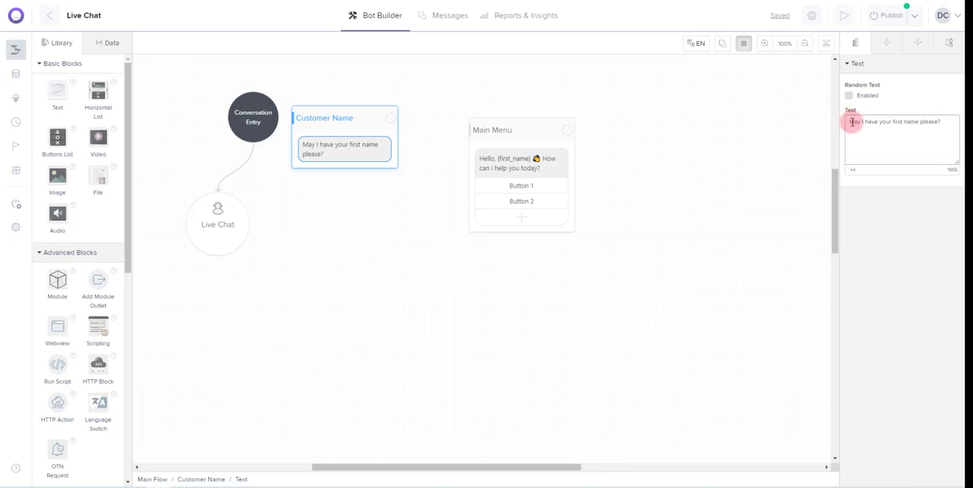
pyautogui.click(329, 121)
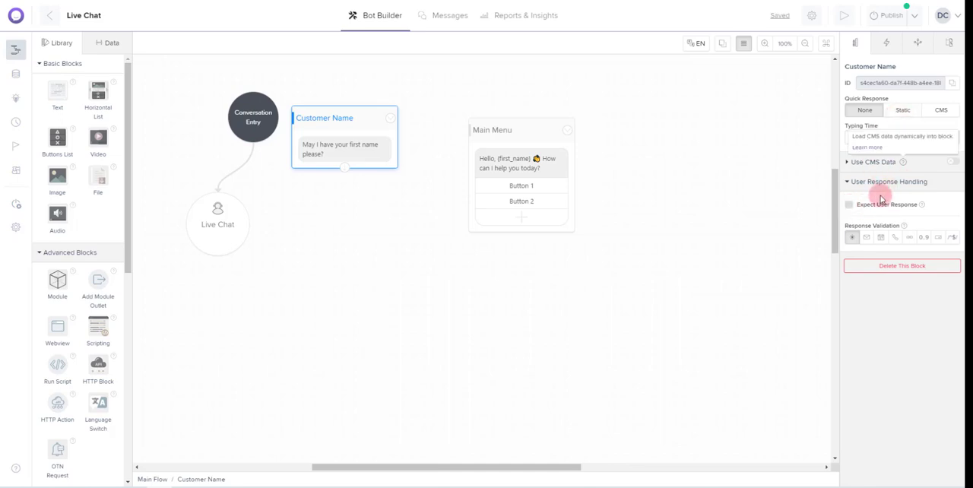
pyautogui.click(849, 206)
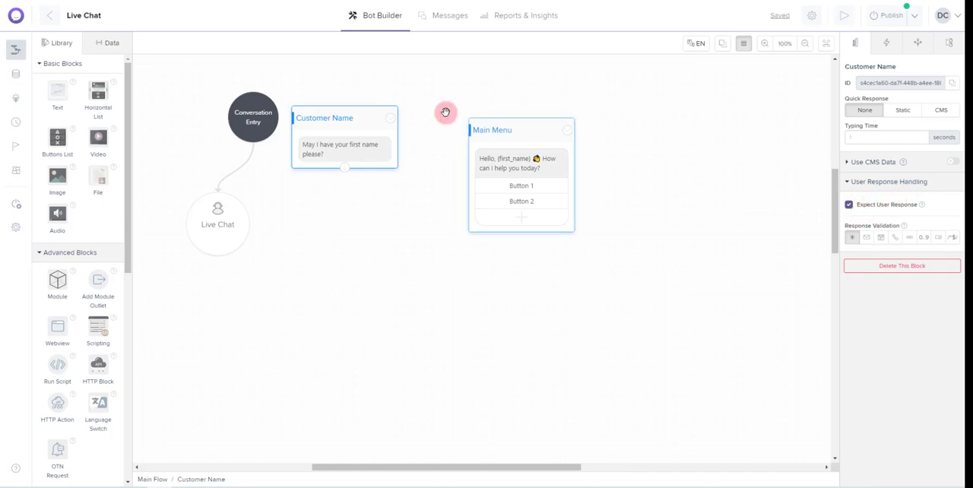
pyautogui.click(114, 44)
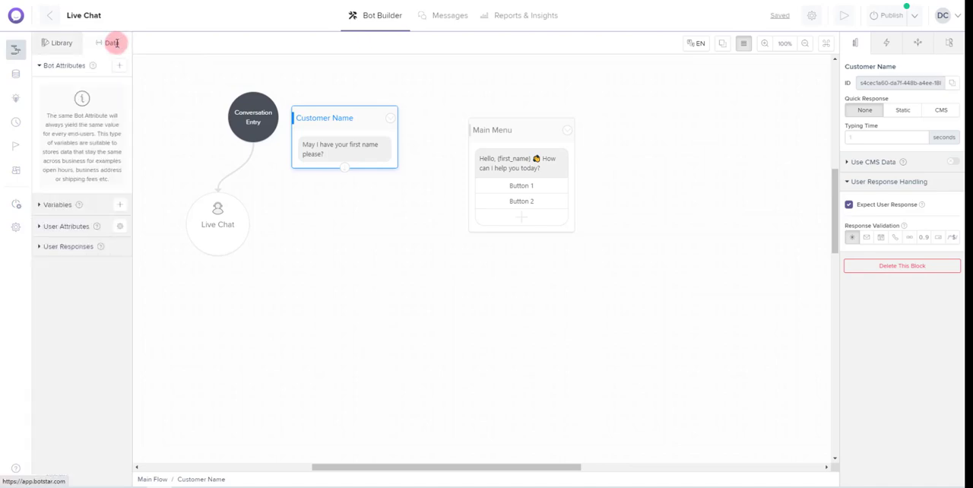
pyautogui.click(67, 248)
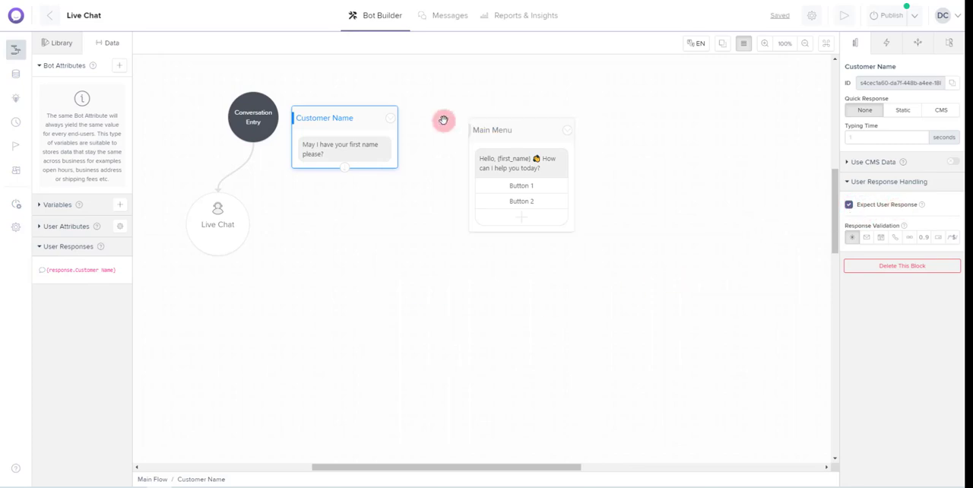
# Move the Customer Name block slightly up and the Main Menu block farther down to make room between them
pyautogui.moveTo(348, 122); pyautogui.dragTo(369, 99)
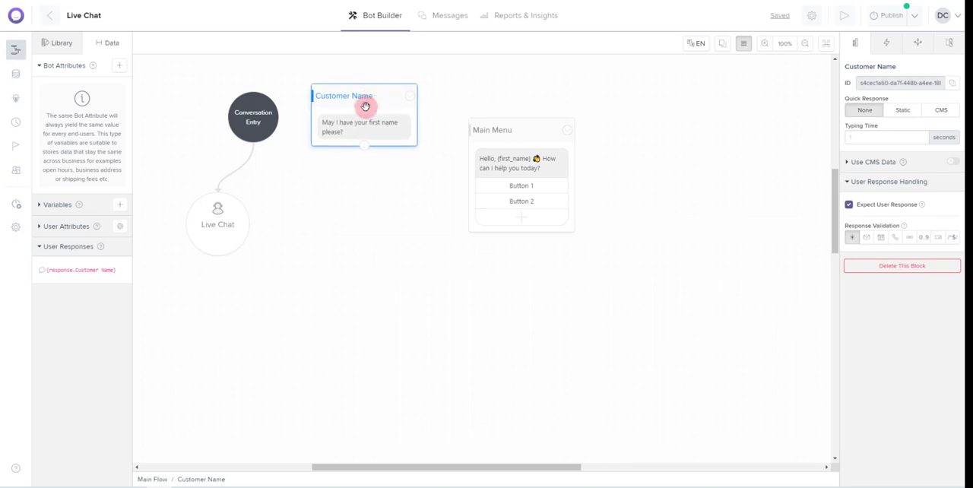
pyautogui.click(503, 130)
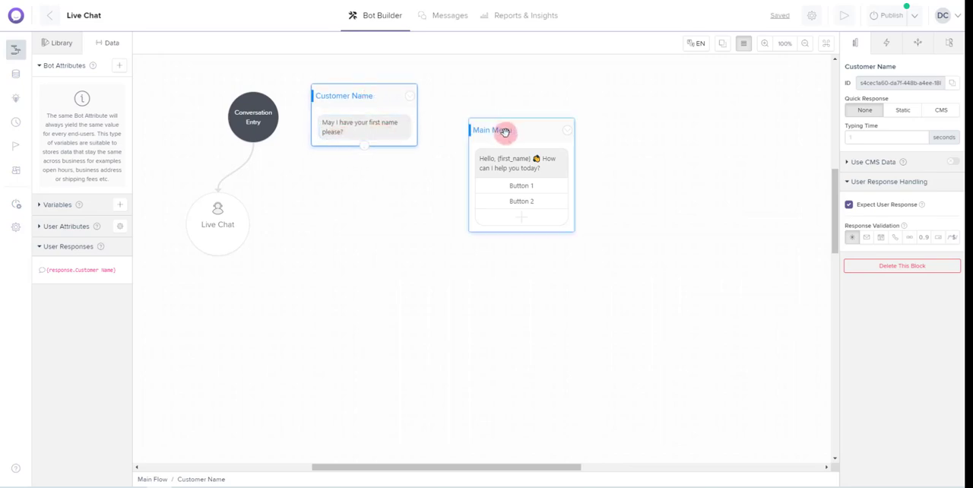
pyautogui.moveTo(504, 132); pyautogui.dragTo(501, 229)
# Add an Update Variables block below the Customer Name block and name it "Cust Name"
pyautogui.click(55, 41)
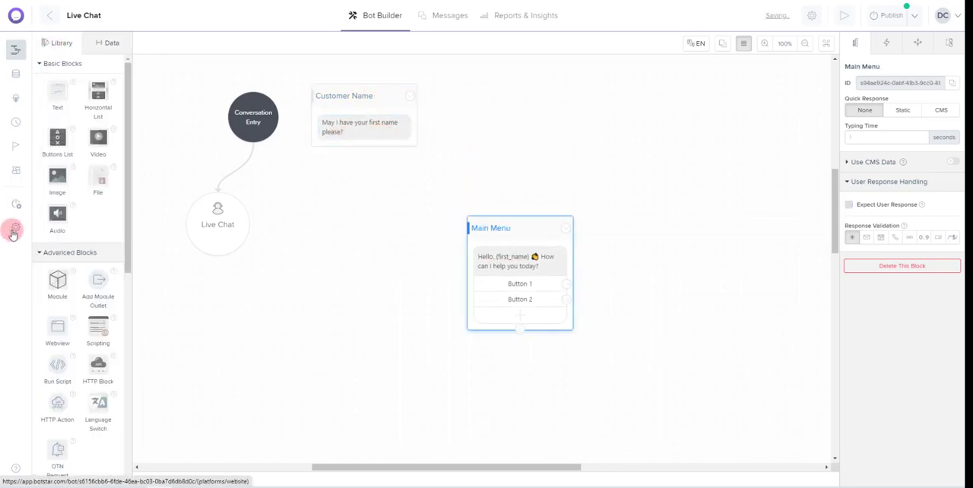
pyautogui.scroll(-2, 76, 306)
pyautogui.scroll(-2, 76, 305)
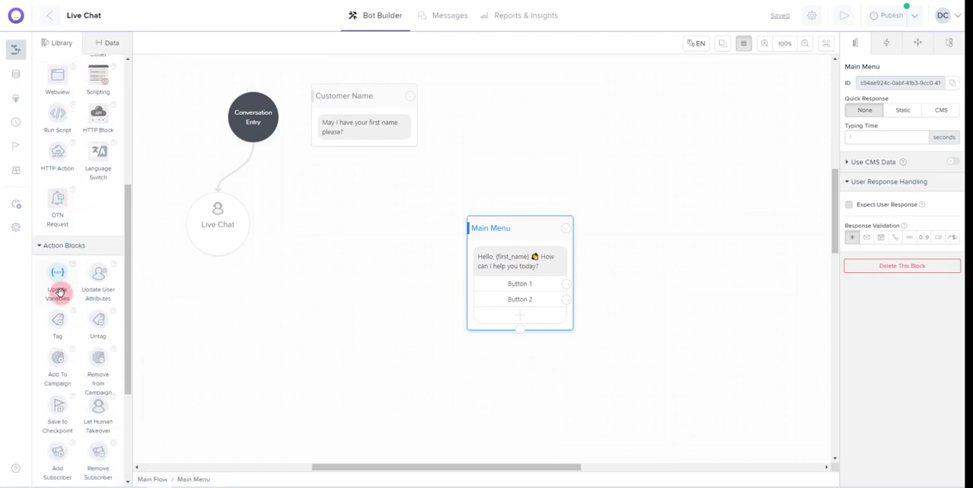
pyautogui.moveTo(58, 283); pyautogui.dragTo(365, 183)
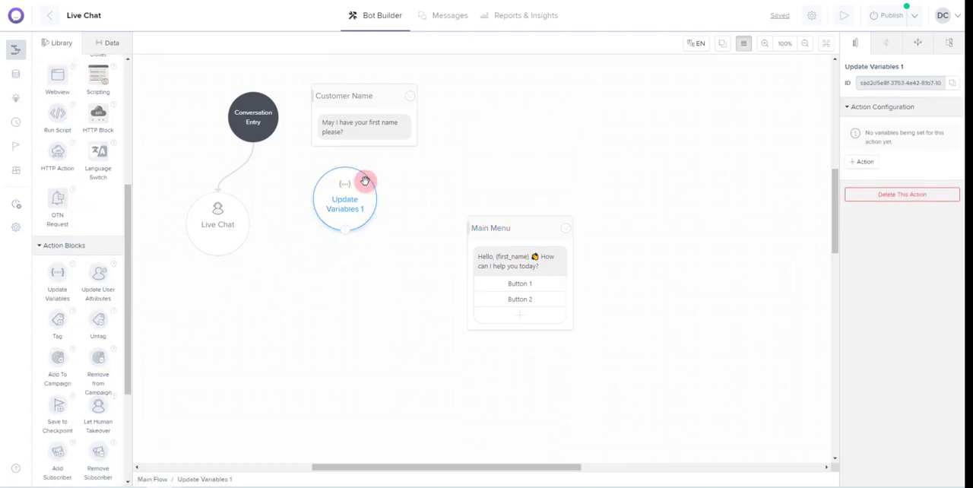
pyautogui.click(346, 209)
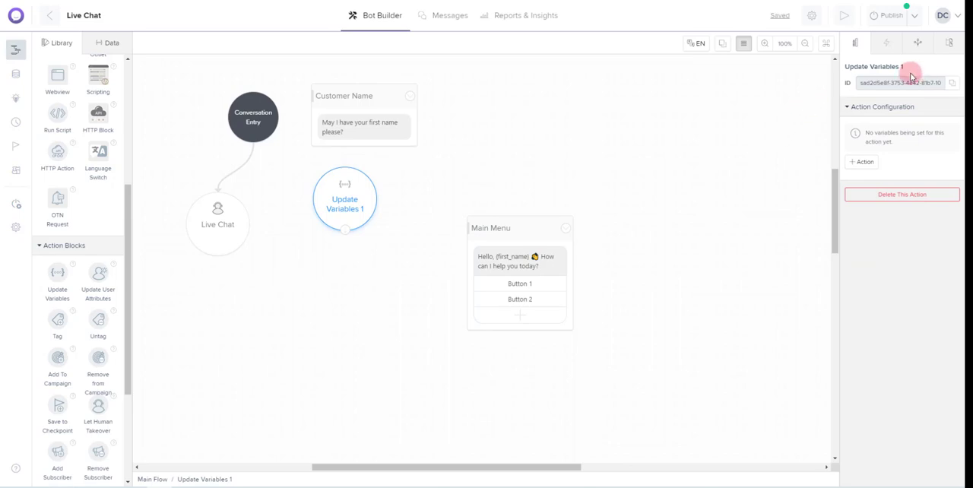
pyautogui.click(886, 67)
pyautogui.write('Cust Name')
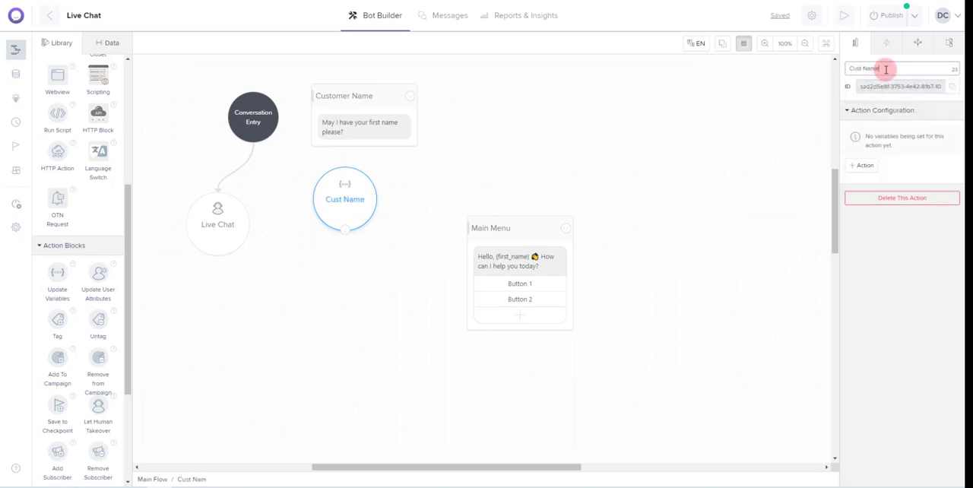
pyautogui.moveTo(358, 208); pyautogui.dragTo(386, 208)
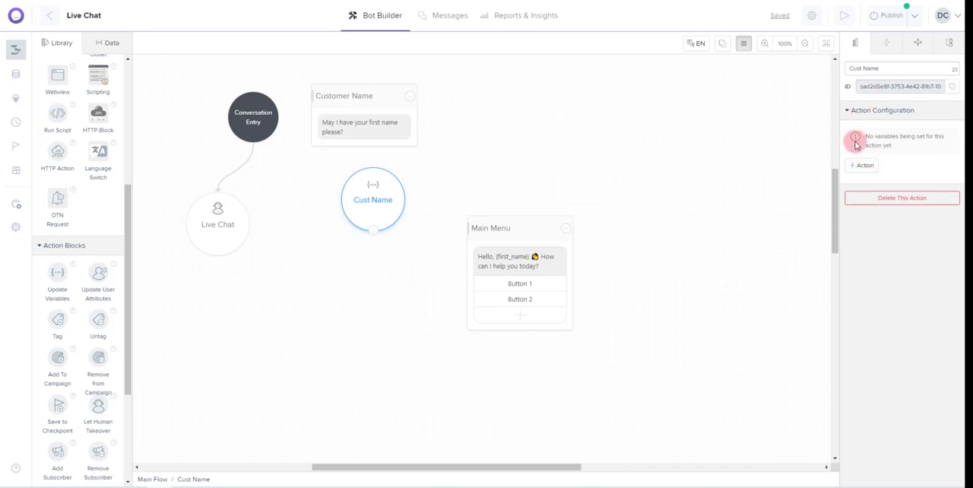
# Add an action to the Cust Name block that sets the First_Name variable to {response.Customer Name}
pyautogui.click(864, 165)
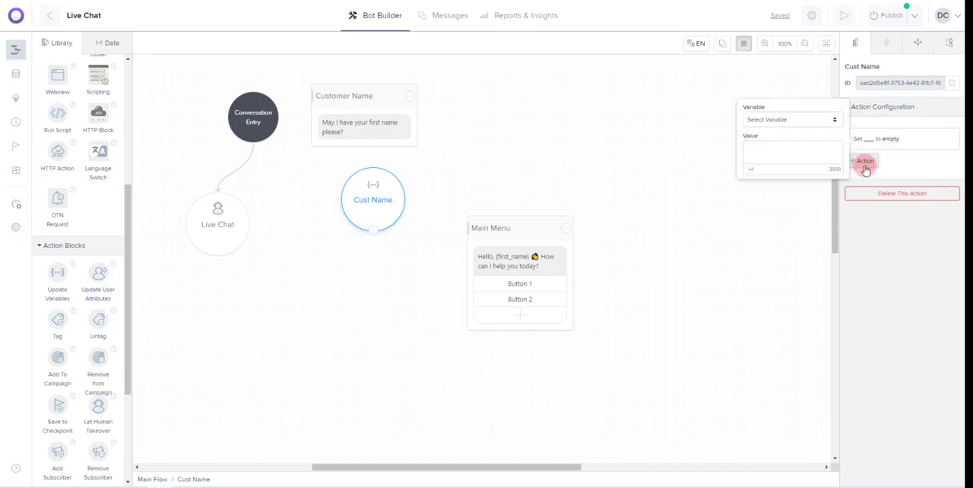
pyautogui.click(781, 122)
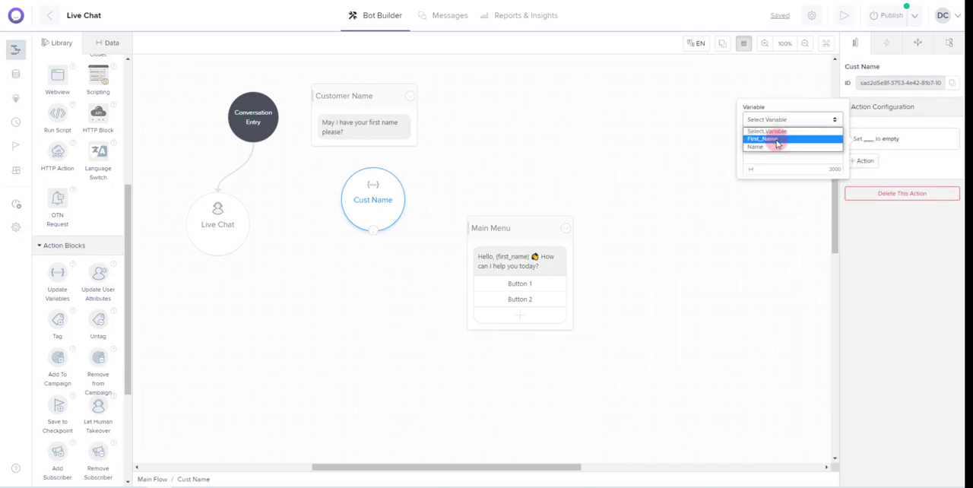
pyautogui.click(777, 141)
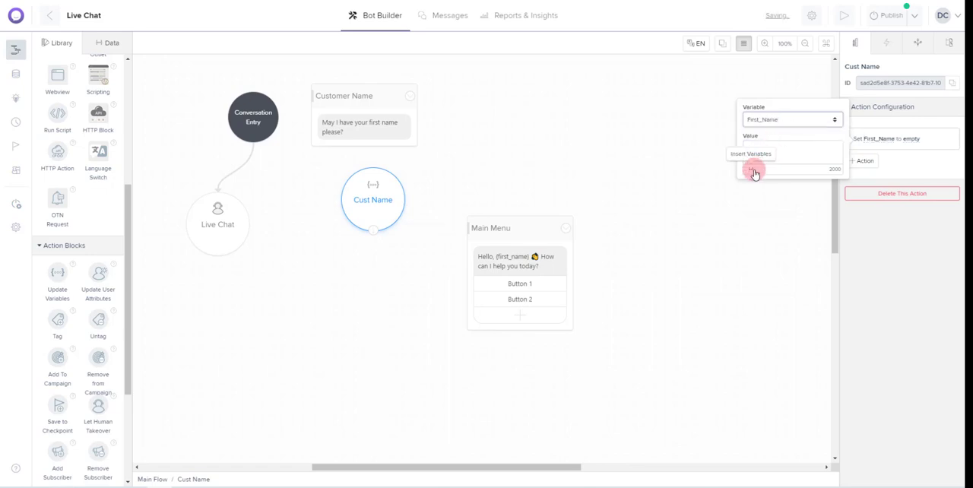
pyautogui.click(757, 149)
pyautogui.click(750, 169)
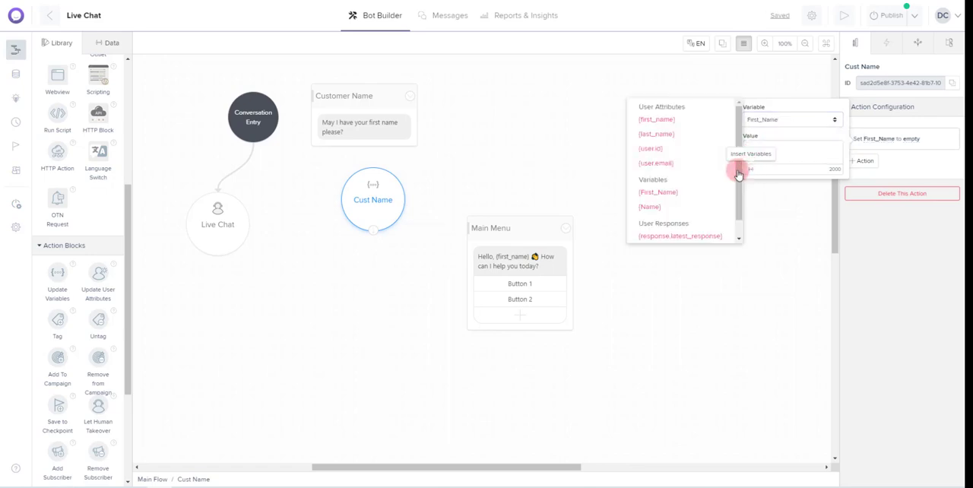
pyautogui.scroll(-1, 698, 224)
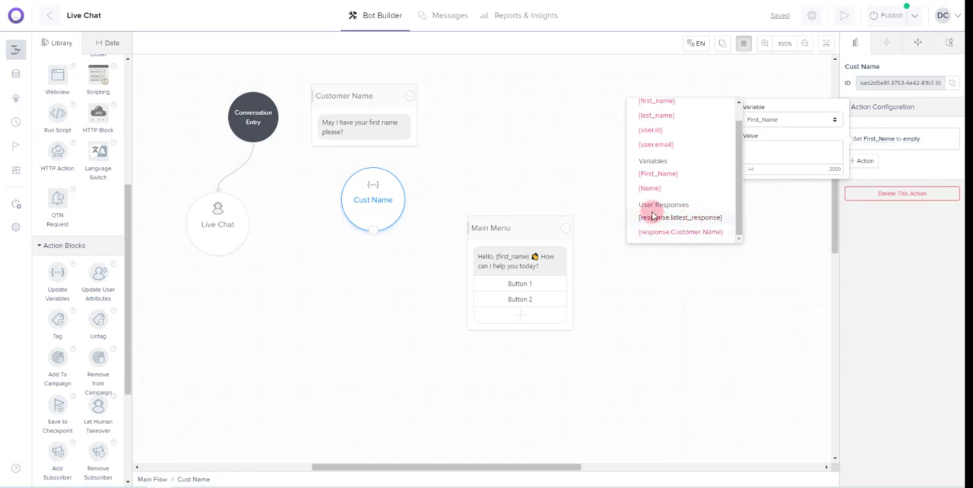
pyautogui.click(679, 231)
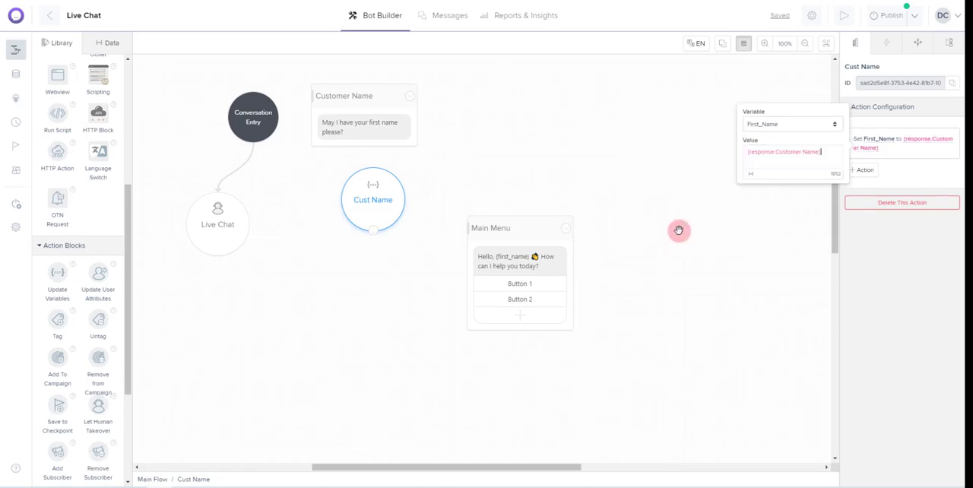
pyautogui.click(808, 221)
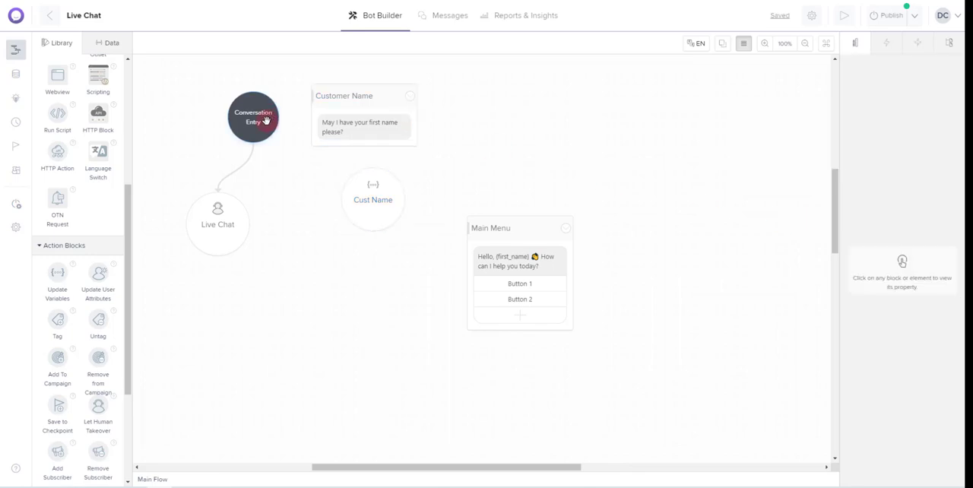
# Link Conversation Entry to Customer Name, Customer Name to Cust Name, and Cust Name to Main Menu
pyautogui.click(261, 121)
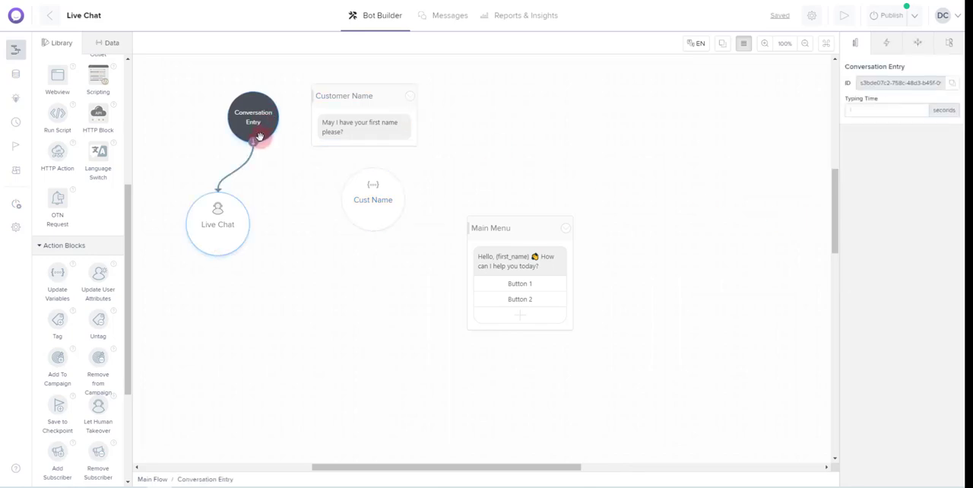
pyautogui.moveTo(255, 146); pyautogui.dragTo(331, 89)
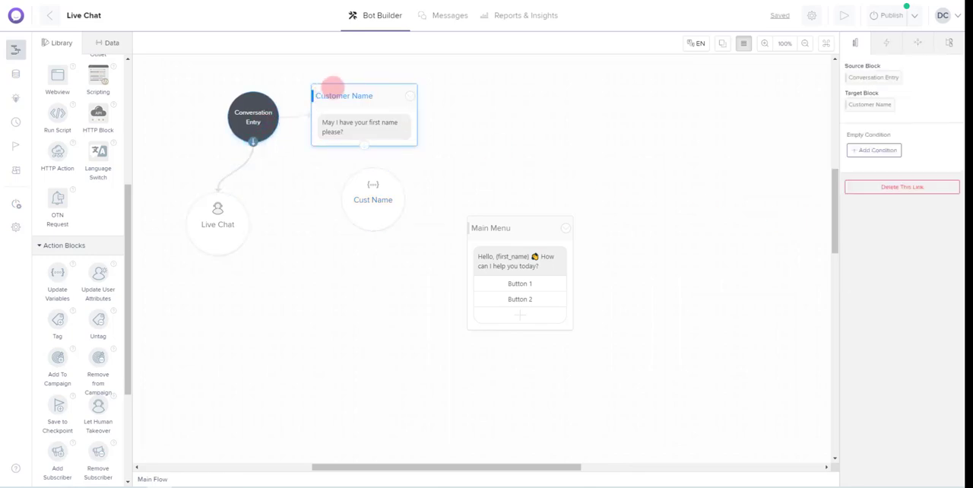
pyautogui.moveTo(366, 114); pyautogui.dragTo(376, 187)
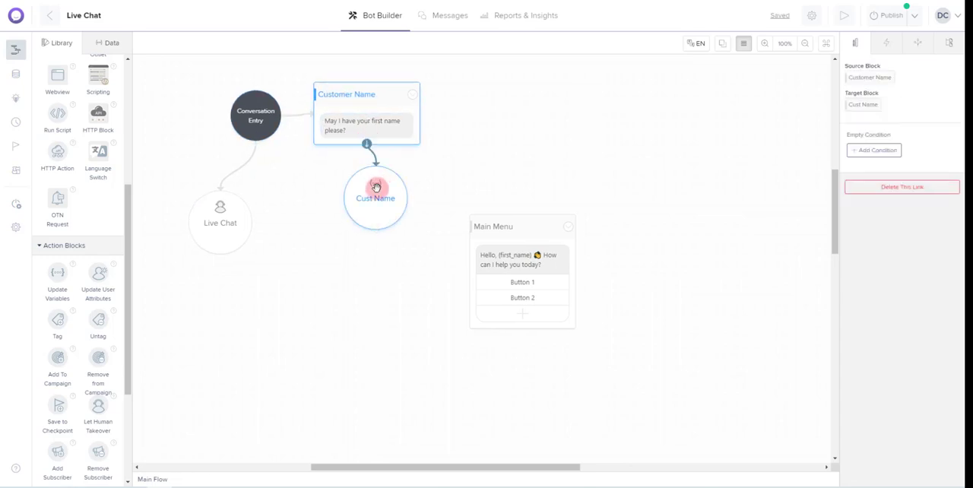
pyautogui.click(378, 226)
pyautogui.moveTo(375, 231); pyautogui.dragTo(495, 226)
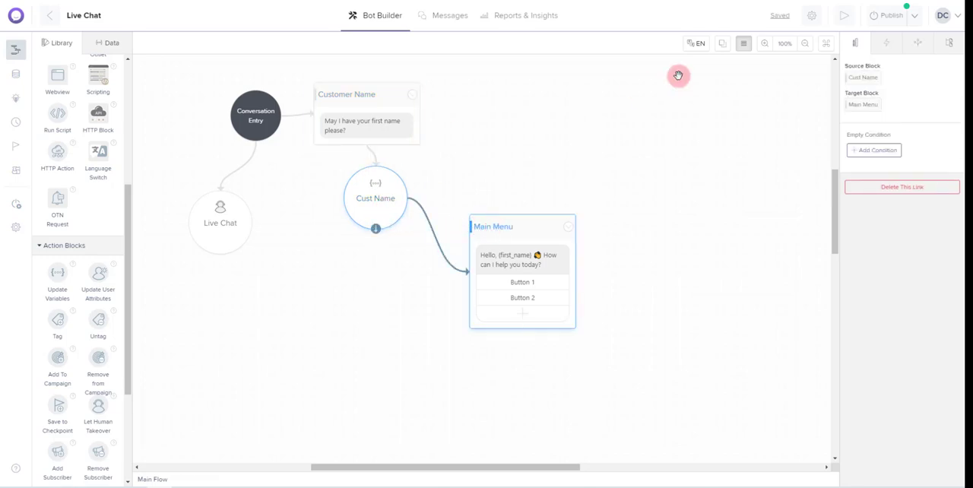
# Test the bot in the preview by starting the conversation and replying with a first name, and close the preview
pyautogui.click(847, 19)
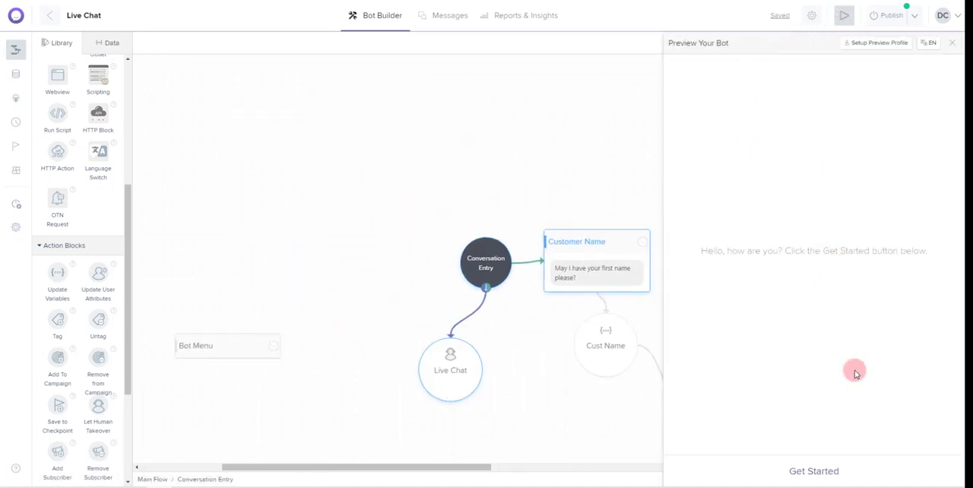
pyautogui.click(815, 473)
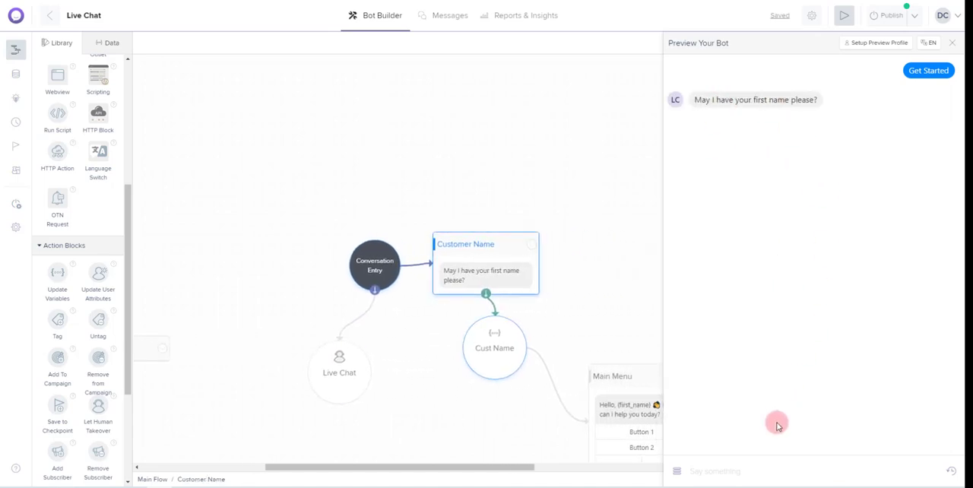
pyautogui.click(737, 469)
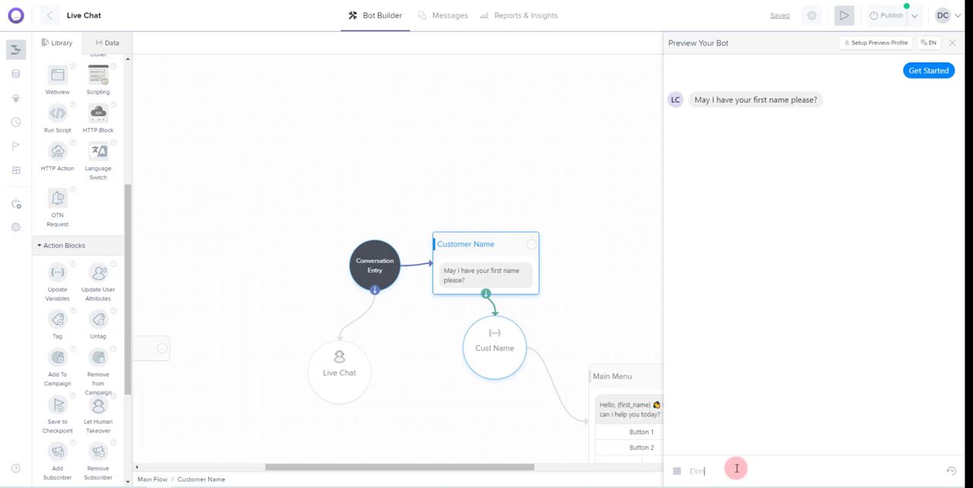
pyautogui.press('Return')
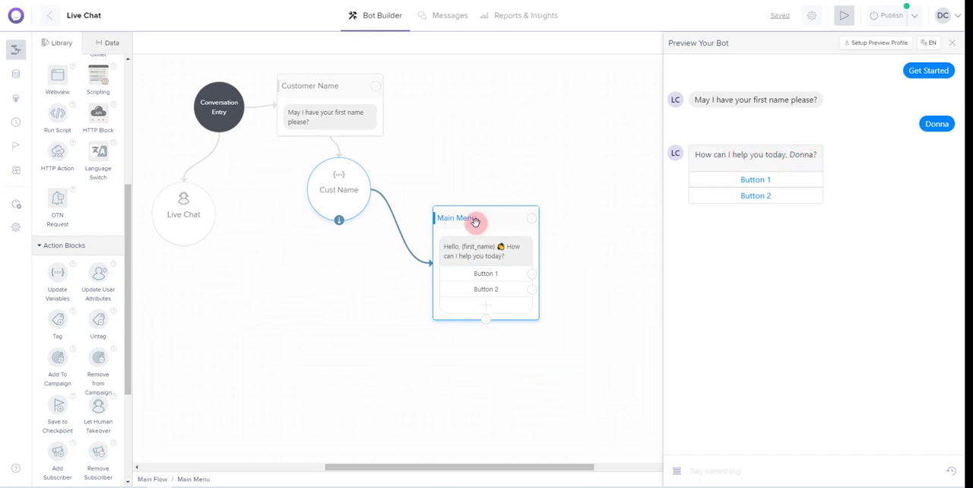
pyautogui.click(952, 43)
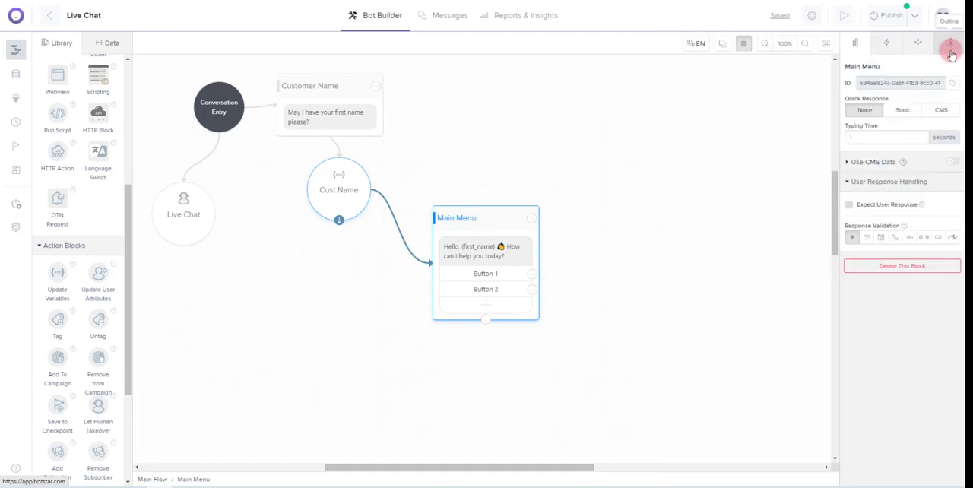
# Rearrange the flow so that Cust Name sits beside the Customer Name block and Main Menu sits directly beneath it
pyautogui.click(465, 245)
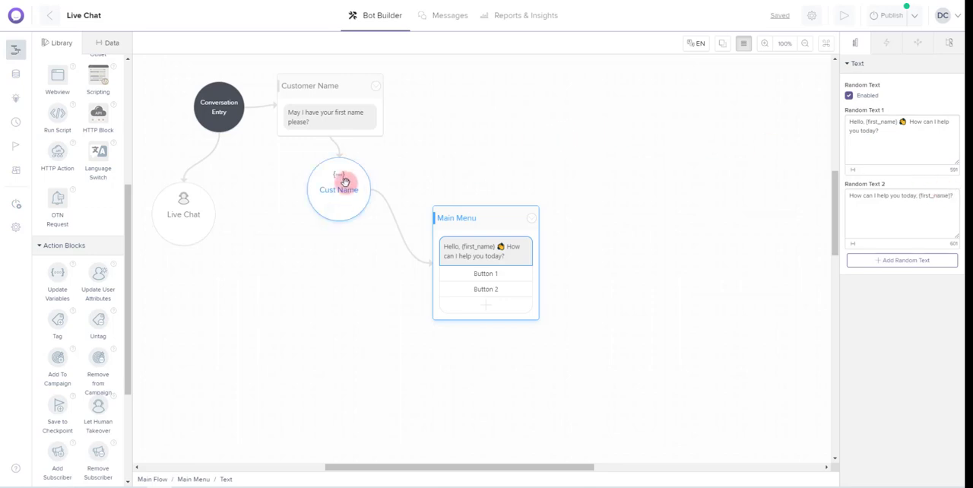
pyautogui.moveTo(345, 181); pyautogui.dragTo(463, 94)
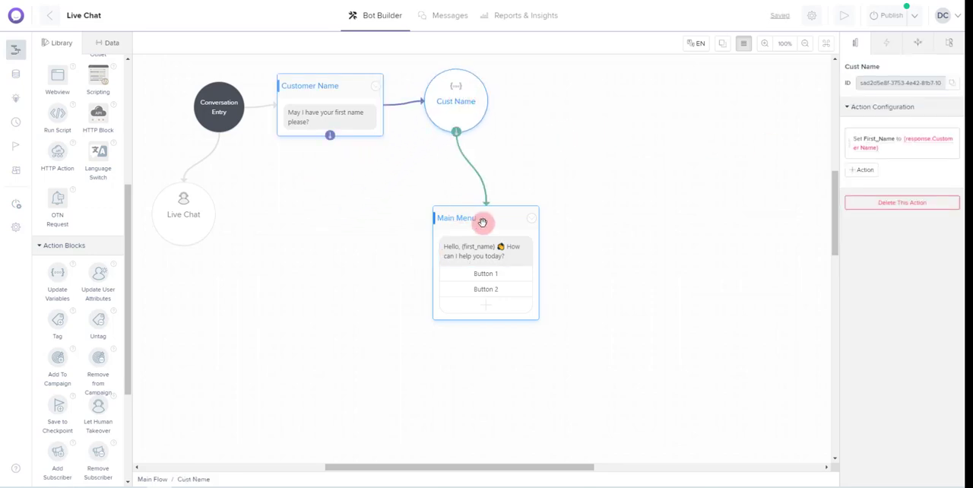
pyautogui.moveTo(482, 222); pyautogui.dragTo(331, 195)
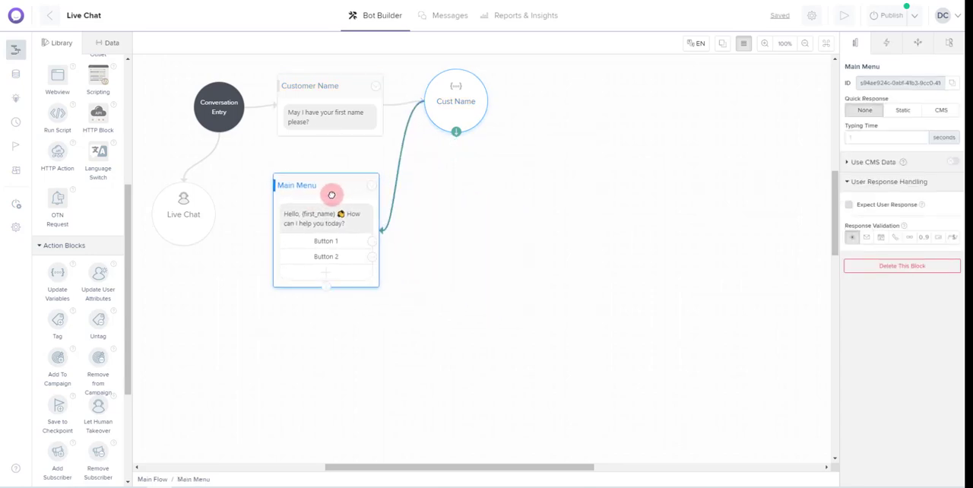
# Rename the Main Menu block's two buttons as "Services" and "Location/Hours"
pyautogui.click(332, 242)
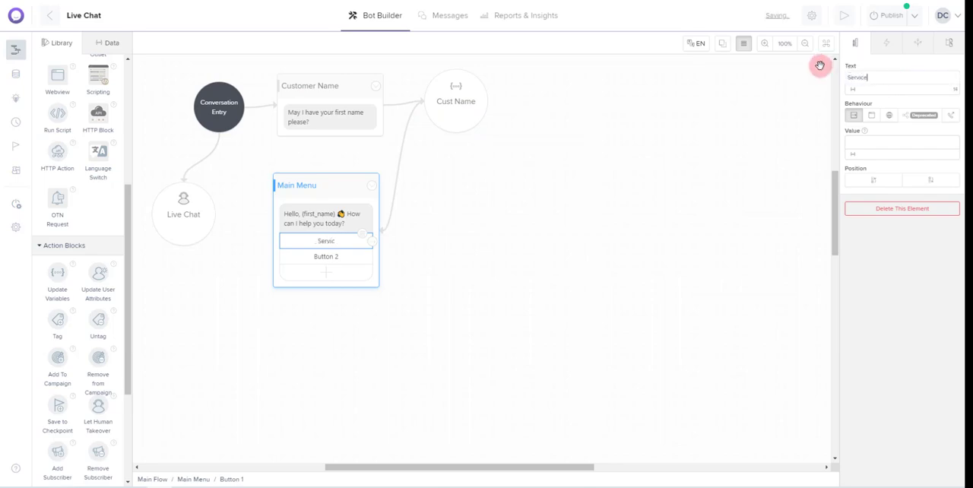
pyautogui.click(332, 260)
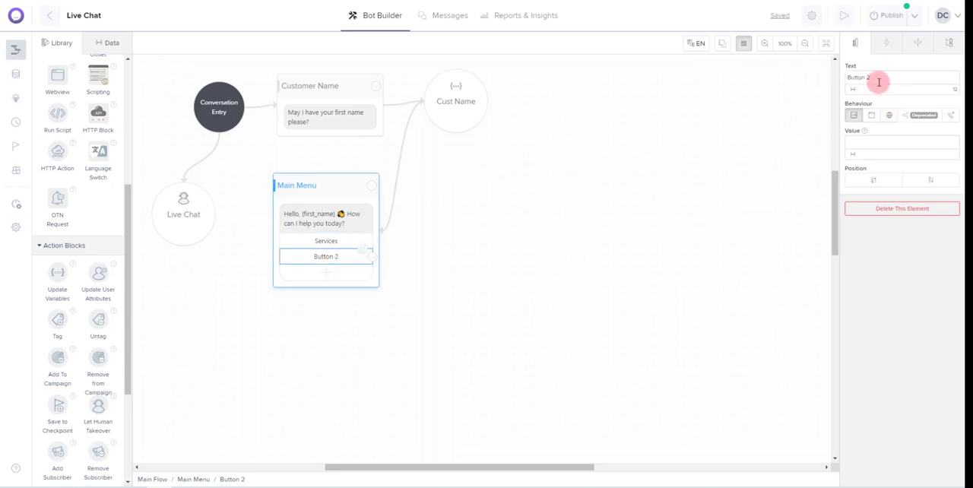
pyautogui.moveTo(875, 79); pyautogui.dragTo(838, 73)
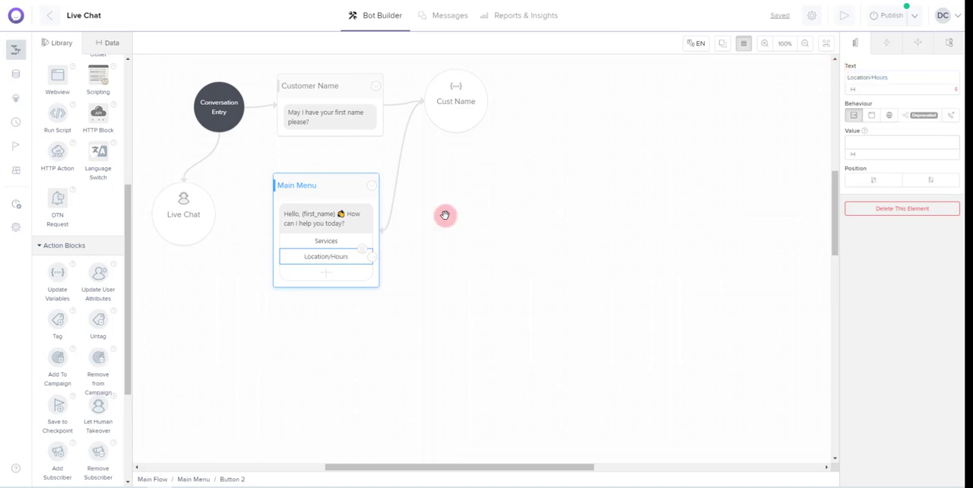
# Add a third button to the Main Menu block and name it "Contact Us"
pyautogui.click(325, 274)
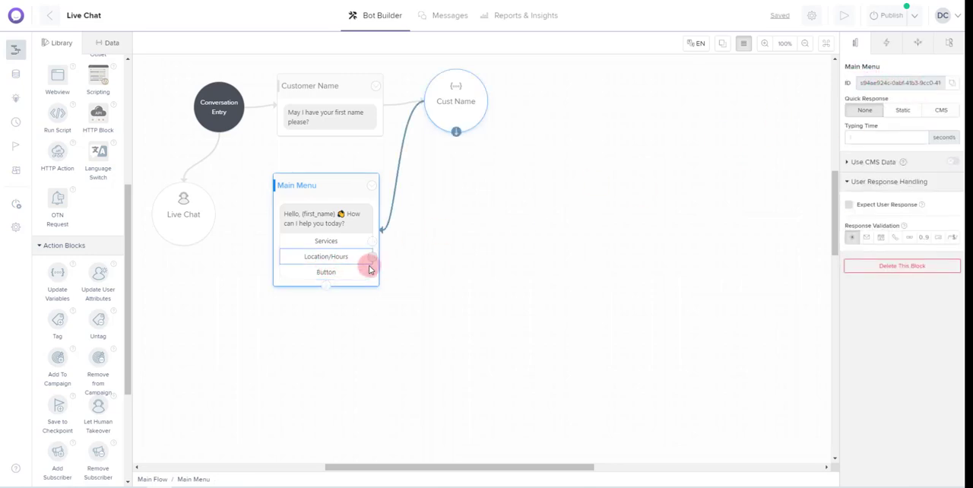
pyautogui.click(339, 272)
pyautogui.moveTo(886, 81); pyautogui.dragTo(840, 76)
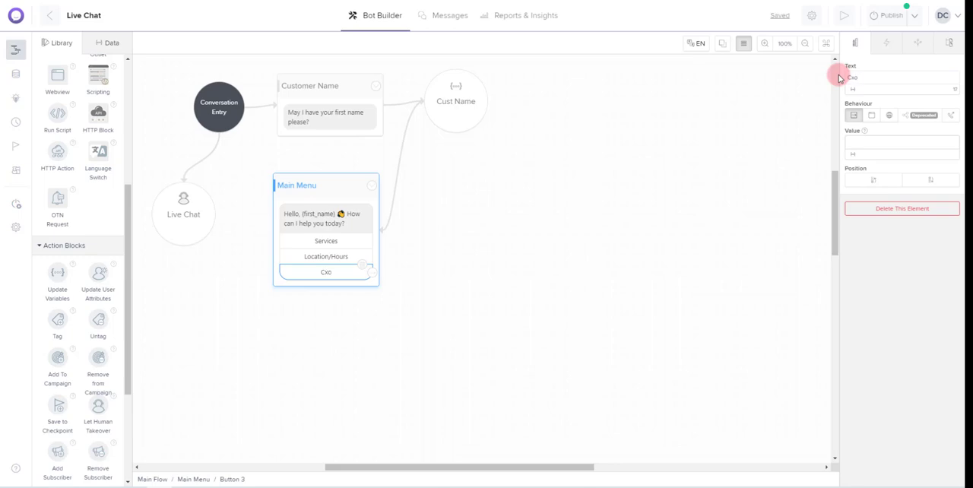
pyautogui.press('BackSpace')
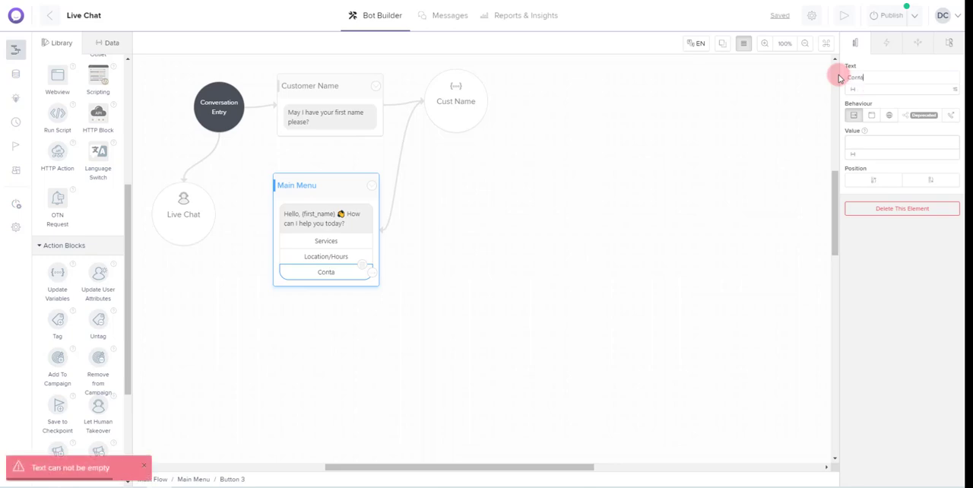
pyautogui.write('Contact Us')
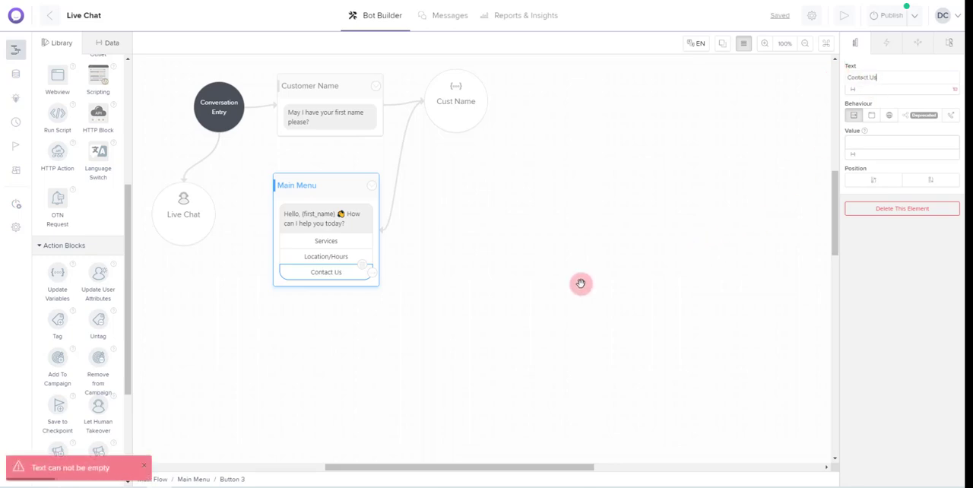
pyautogui.click(425, 269)
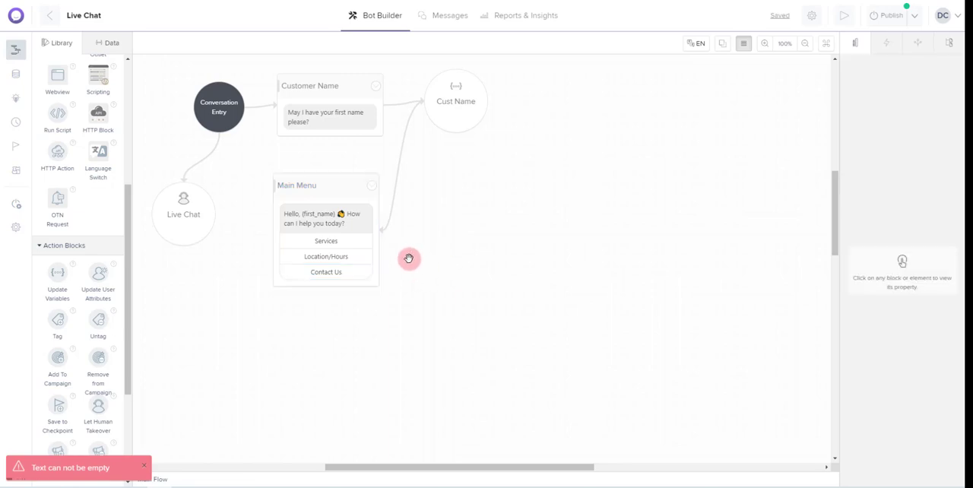
pyautogui.click(328, 242)
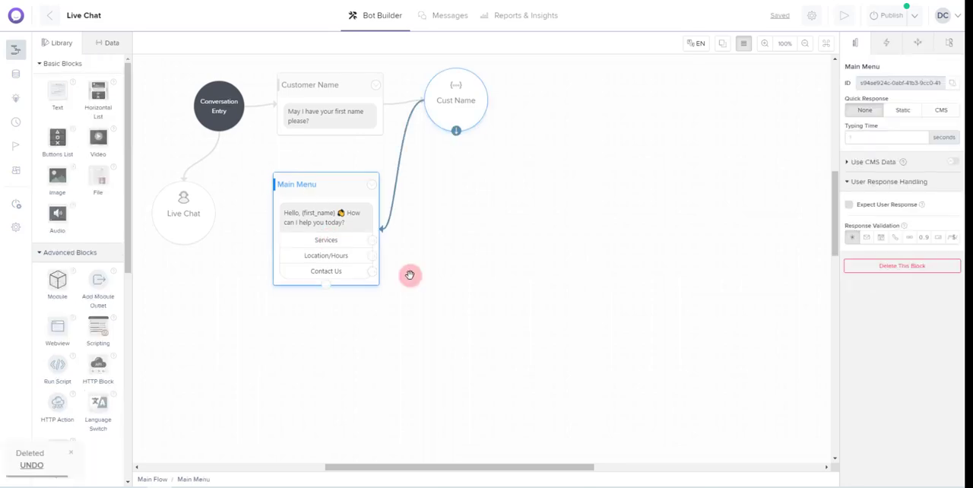
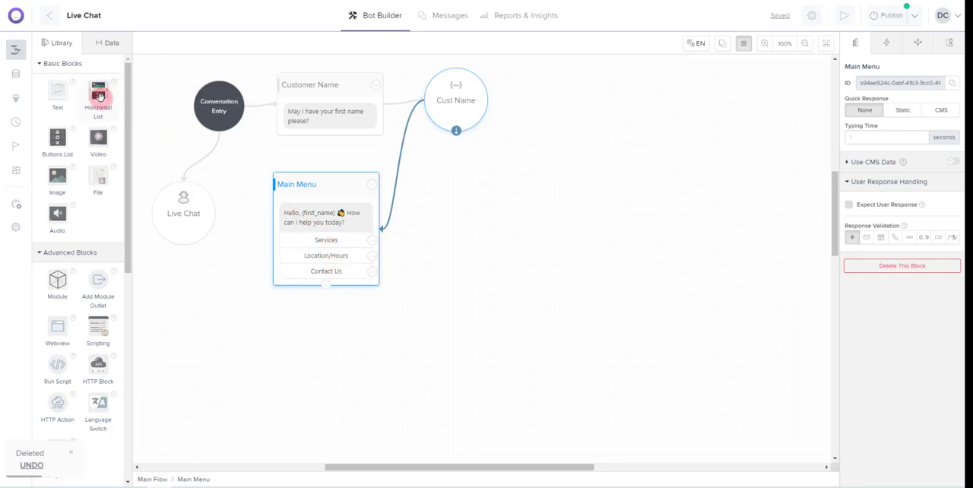
# Add a Horizontal List block beside the Main Menu block, and create a CMS entity named "Services"
pyautogui.moveTo(100, 97); pyautogui.dragTo(479, 212)
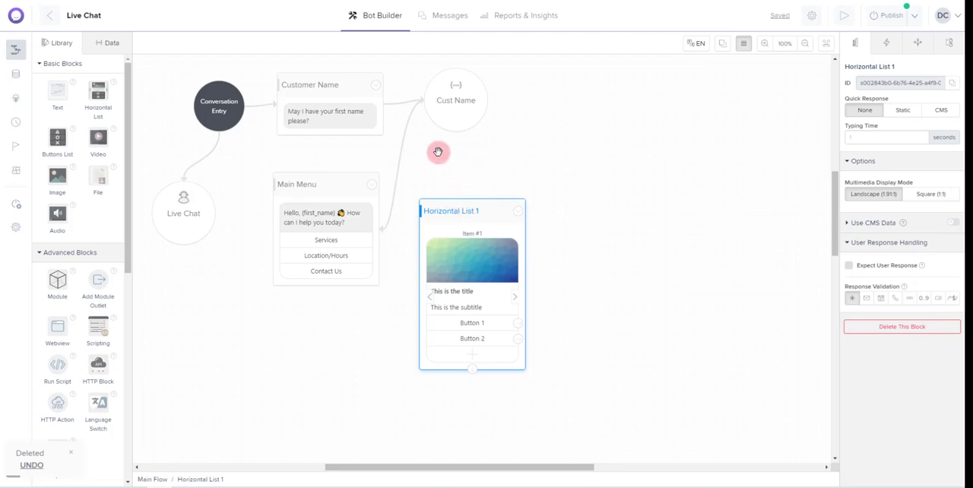
pyautogui.click(16, 76)
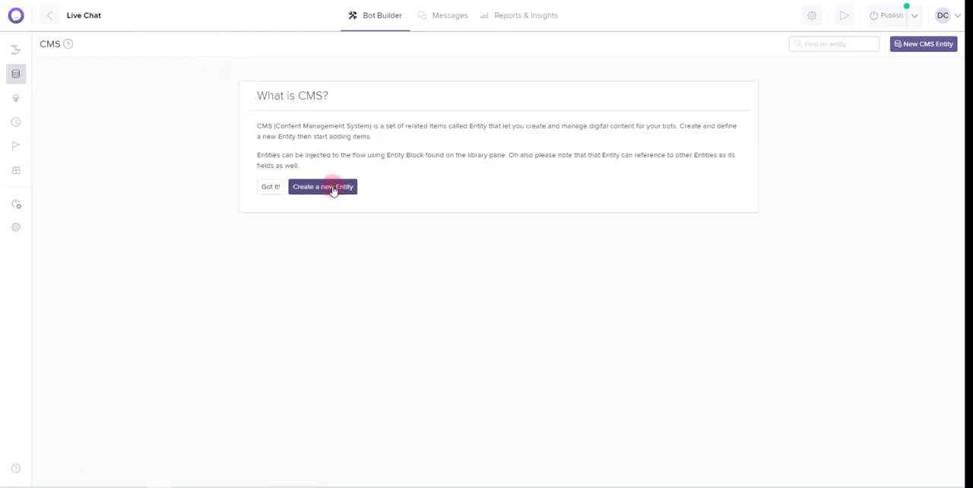
pyautogui.click(332, 189)
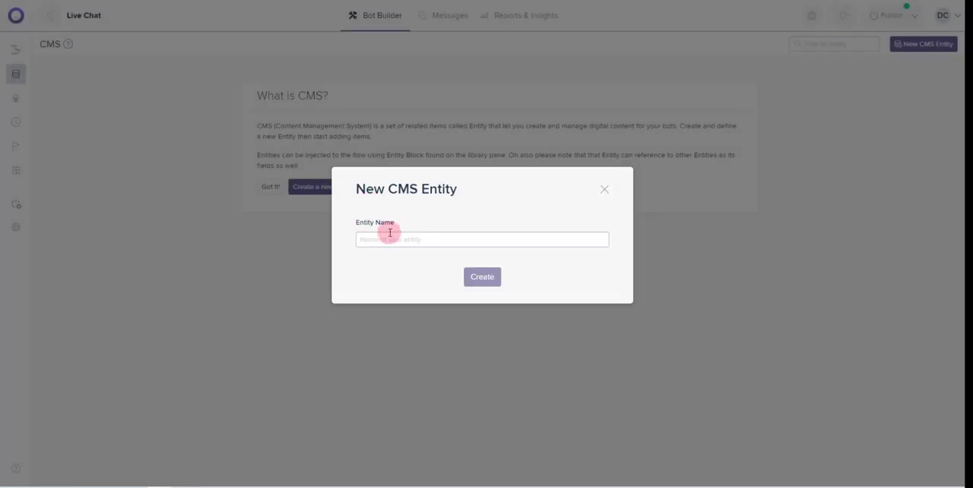
pyautogui.write('s')
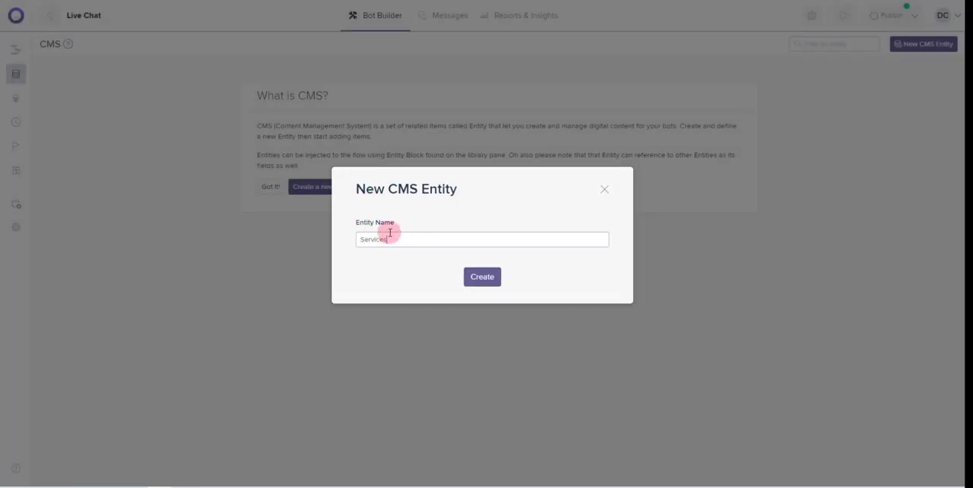
pyautogui.press('Return')
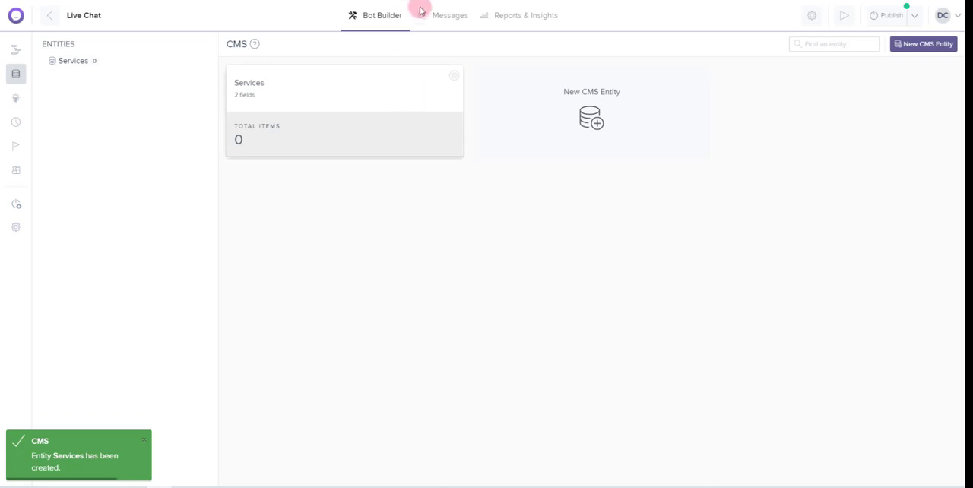
# Open the Services entity's settings and add a field named "Description" with the Text data type
pyautogui.click(287, 92)
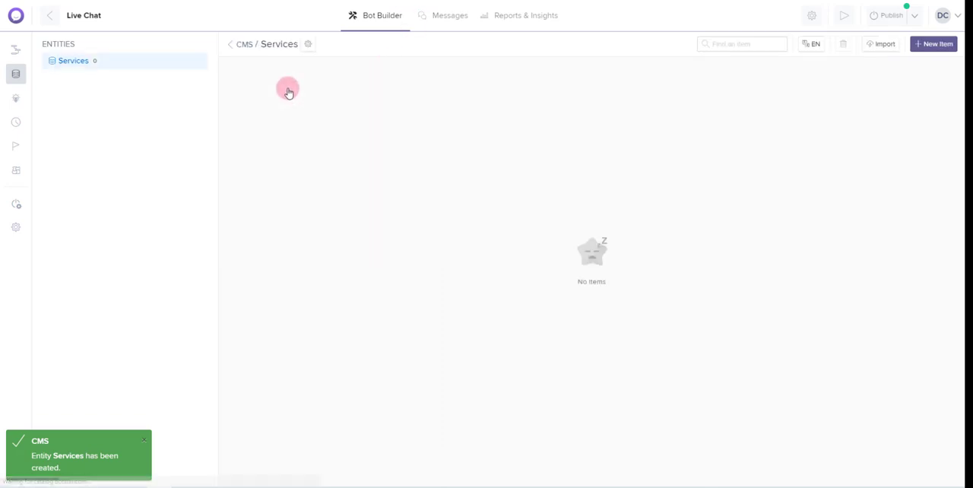
pyautogui.click(309, 46)
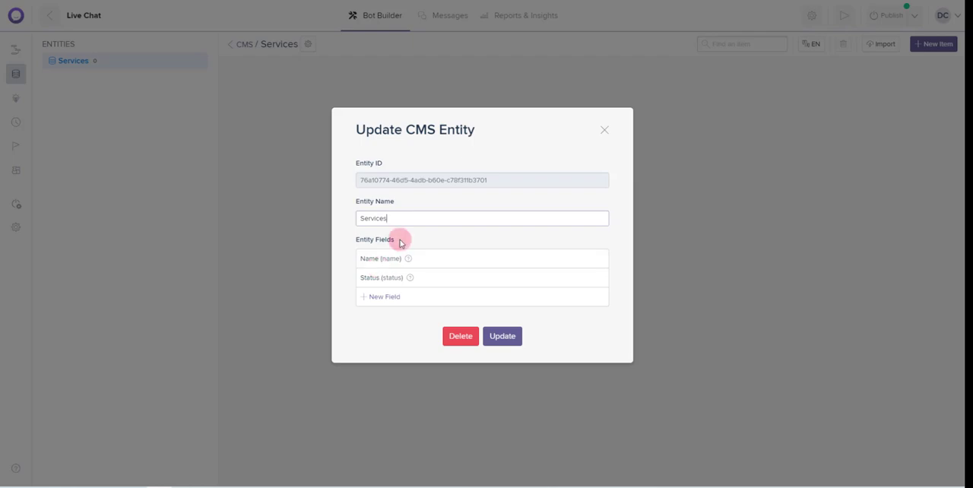
pyautogui.click(384, 298)
pyautogui.click(382, 252)
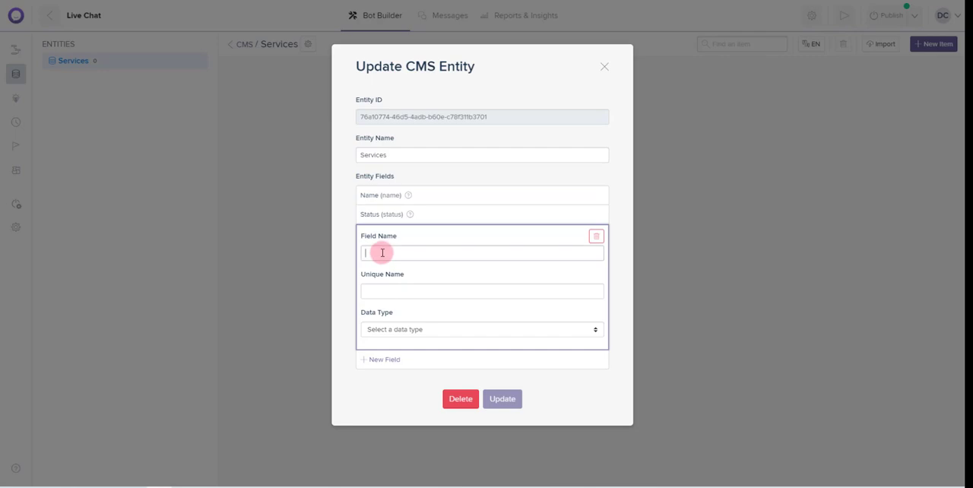
pyautogui.write('Description')
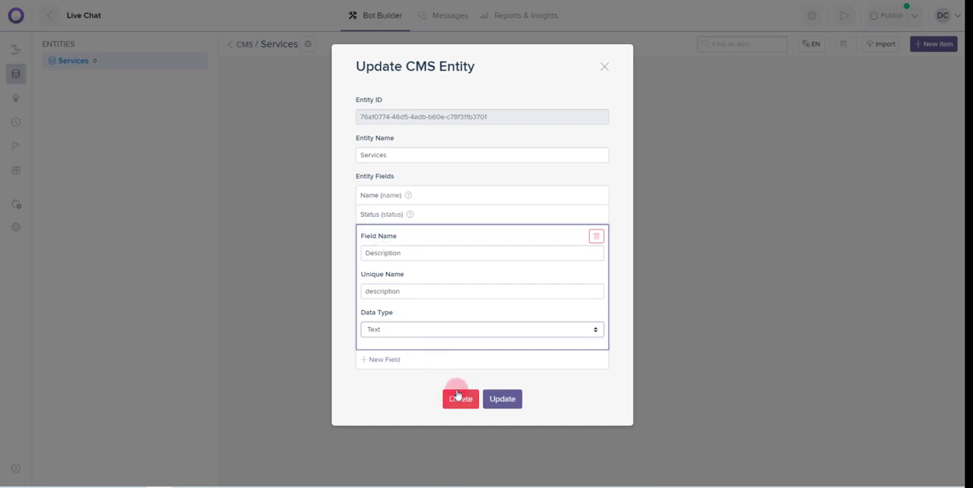
# Add a "Price" field with the Text data type to the Services entity
pyautogui.click(388, 359)
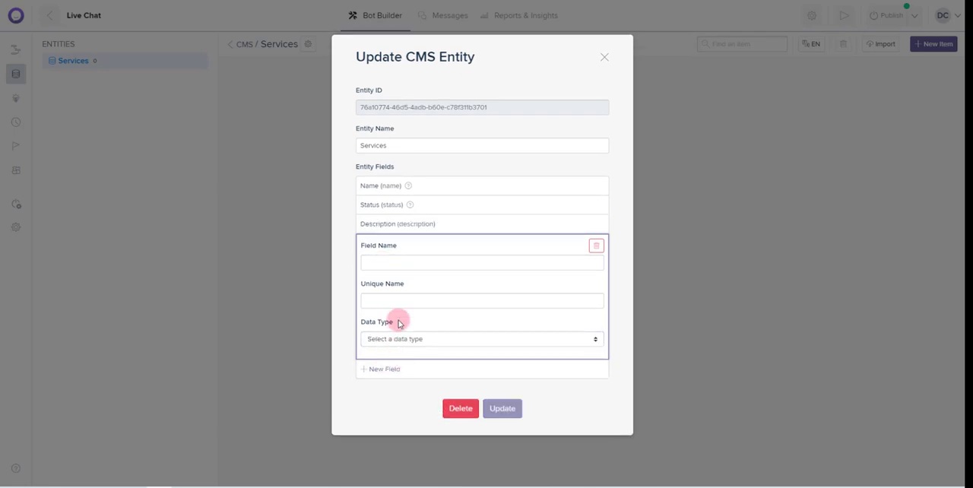
pyautogui.click(404, 262)
pyautogui.write('Price')
pyautogui.press('Tab')
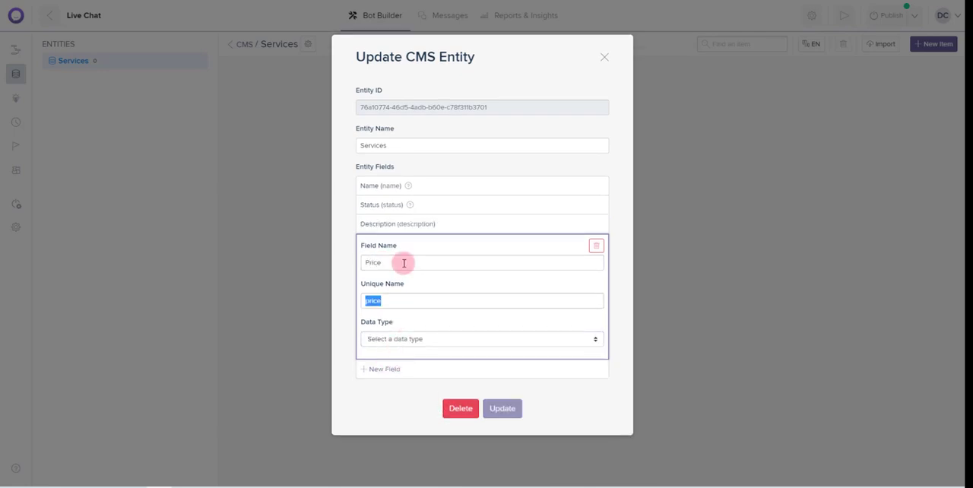
pyautogui.click(391, 339)
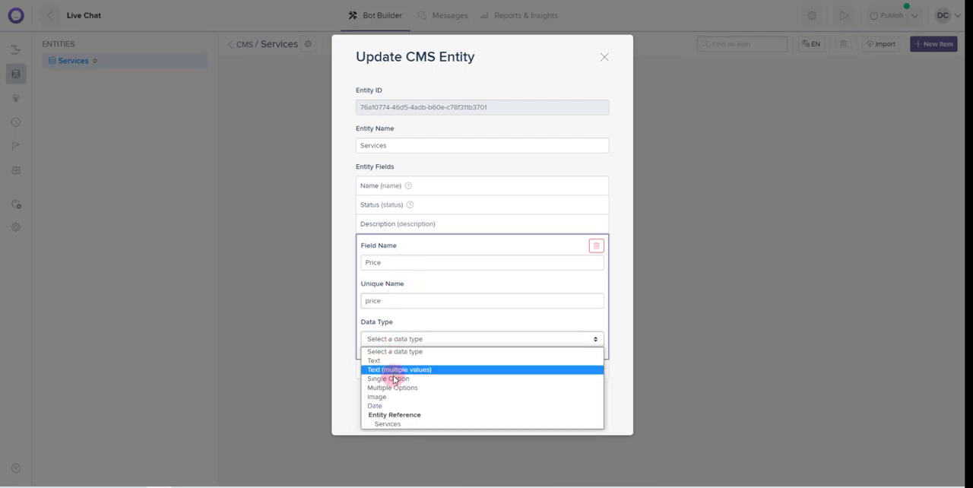
pyautogui.click(395, 363)
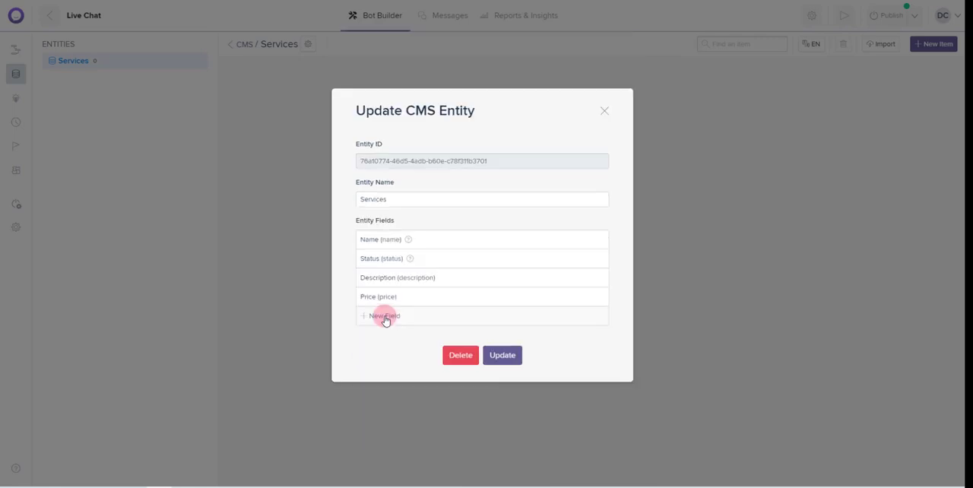
# Add a "More Info" field with the Text data type to the Services entity
pyautogui.click(384, 316)
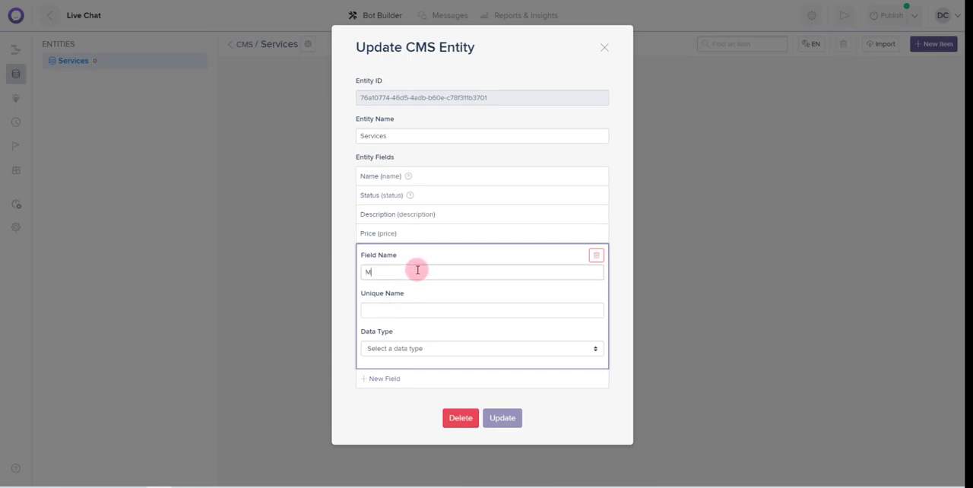
pyautogui.write('More Info')
pyautogui.press('Tab')
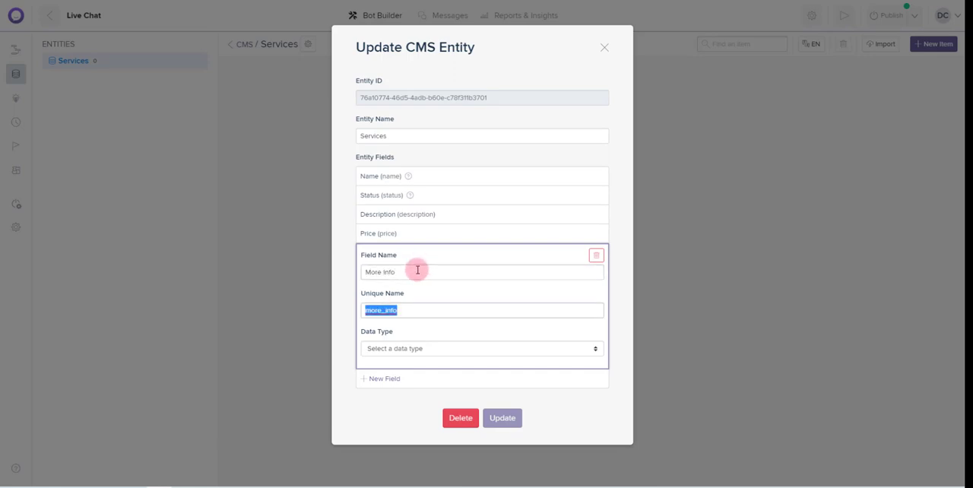
pyautogui.click(399, 348)
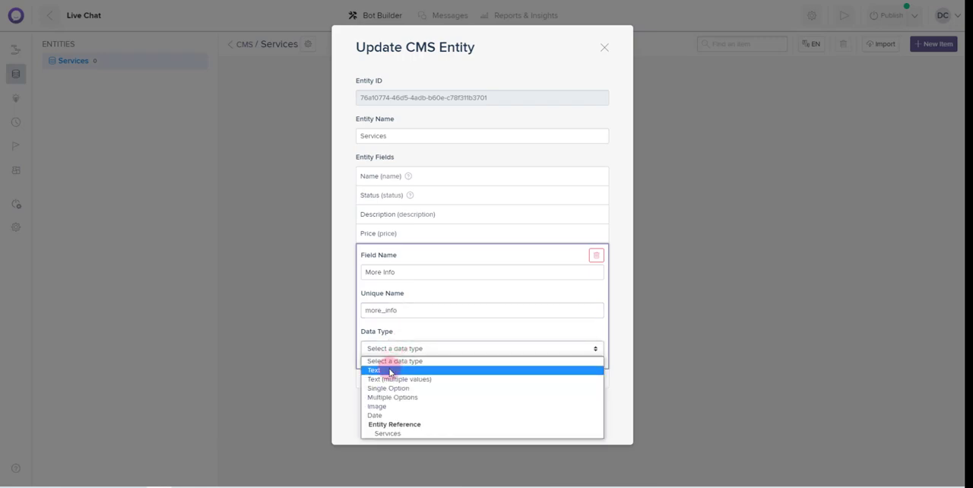
pyautogui.click(390, 372)
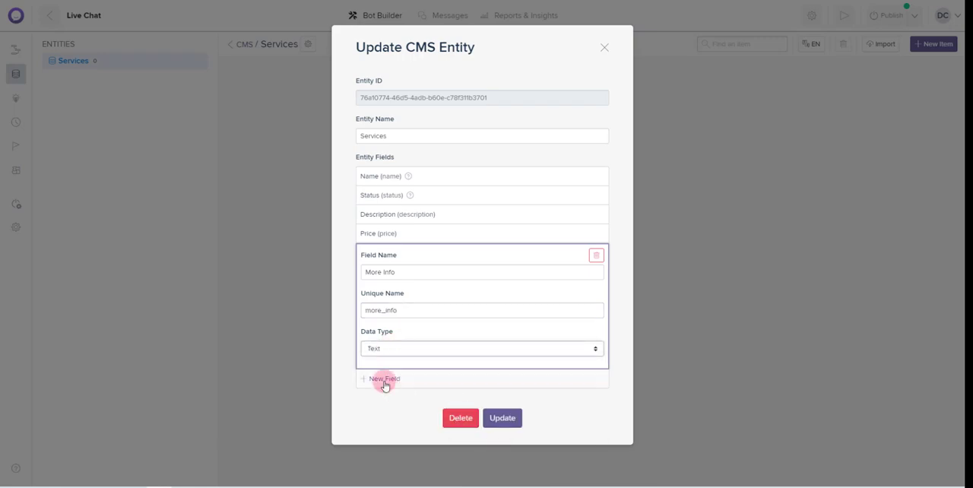
# Add a "Photo" field with the Image data type to the Services entity and save the entity's changes
pyautogui.click(384, 379)
pyautogui.click(398, 282)
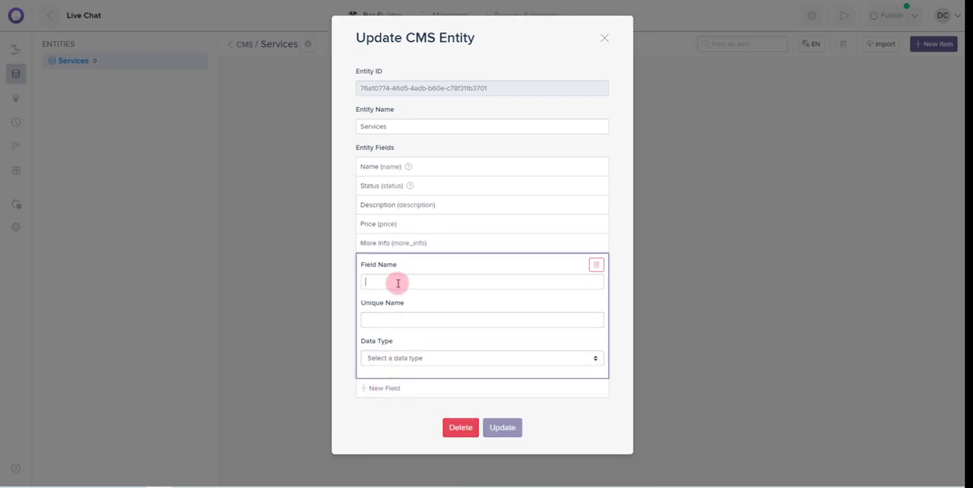
pyautogui.write('Photo')
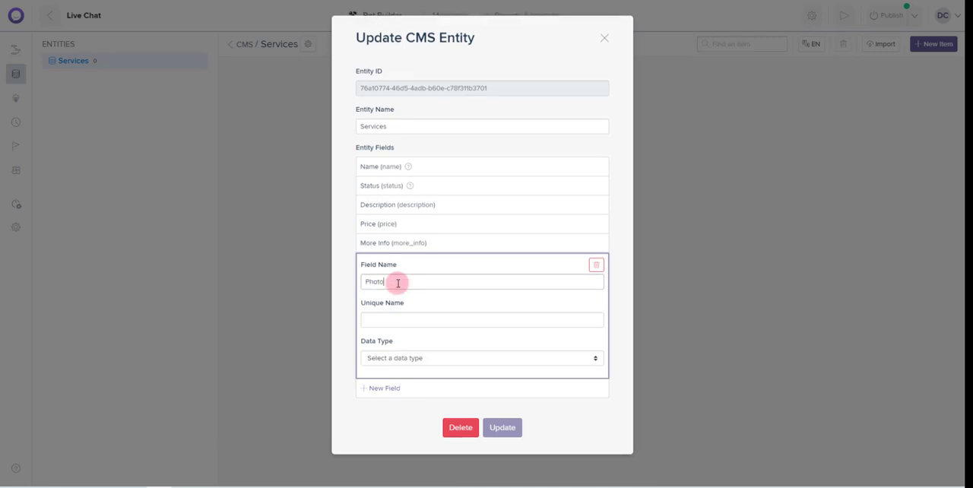
pyautogui.press('Tab')
pyautogui.press('Tab')
pyautogui.click(437, 359)
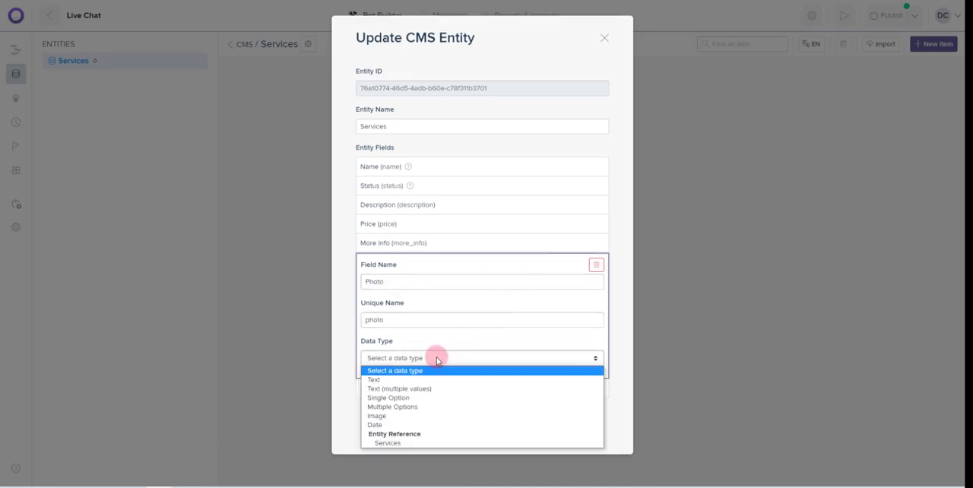
pyautogui.click(390, 416)
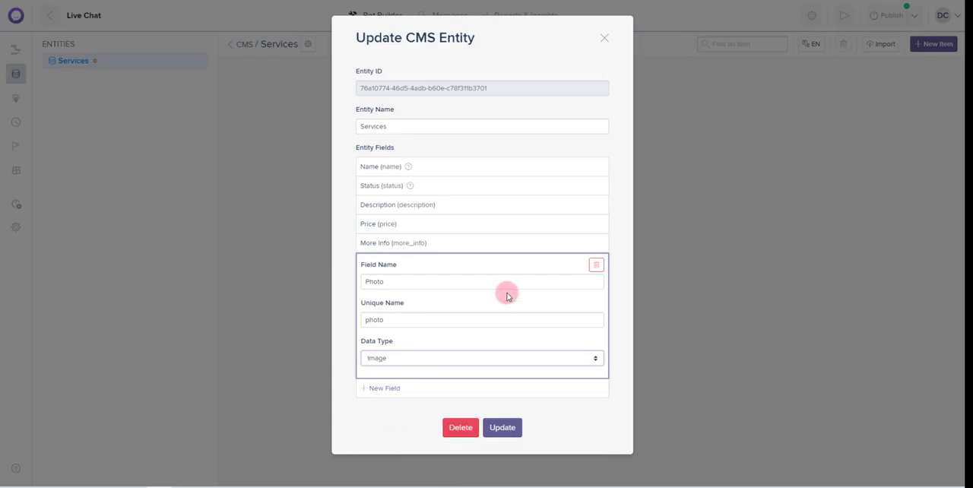
pyautogui.click(508, 434)
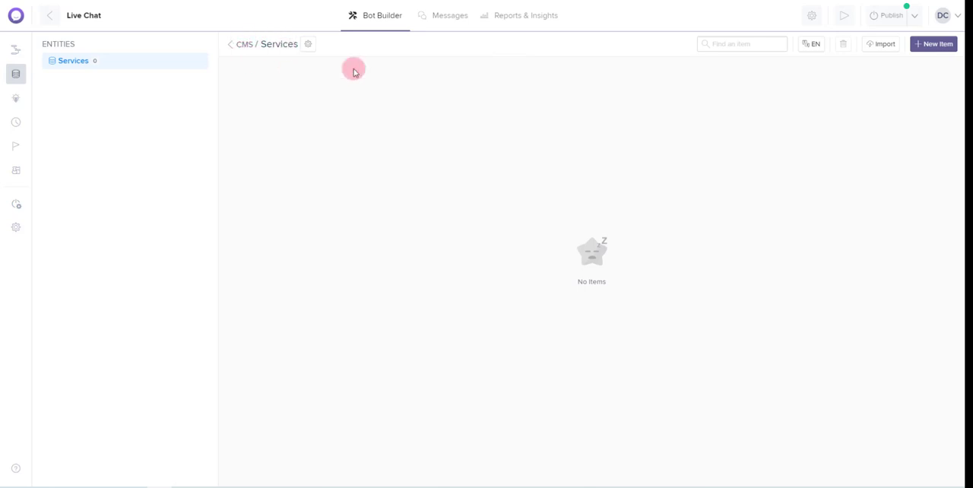
# Start a Services item named "Service 1" with the description "Description of Service 1" and the price "$100"
pyautogui.click(937, 44)
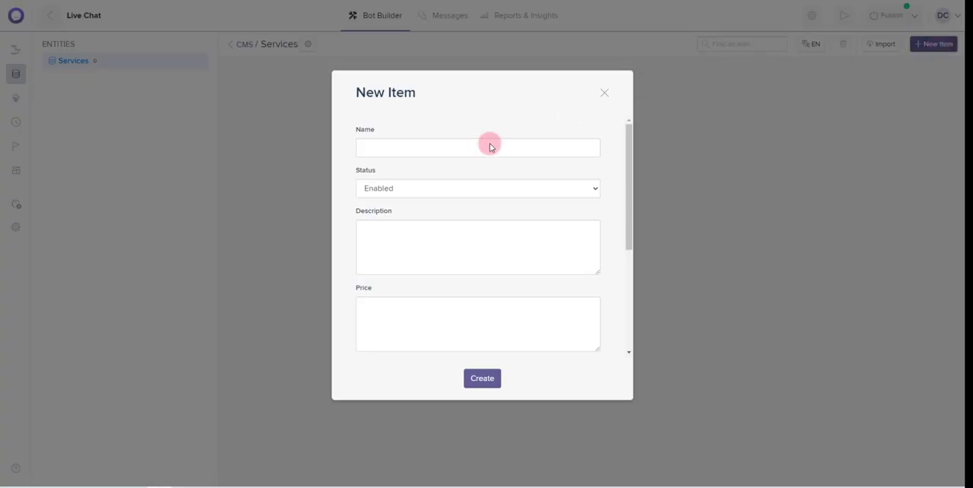
pyautogui.click(372, 148)
pyautogui.write('S')
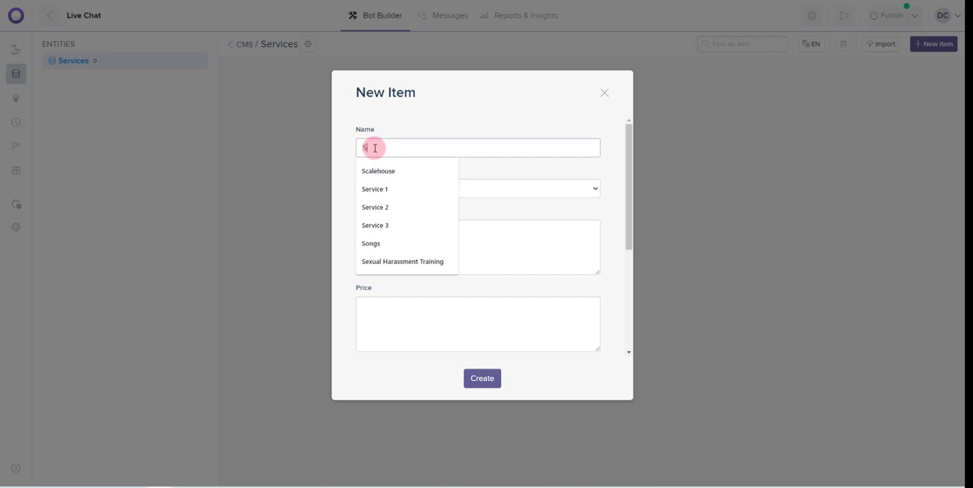
pyautogui.write('ervice 1')
pyautogui.press('Tab')
pyautogui.press('Tab')
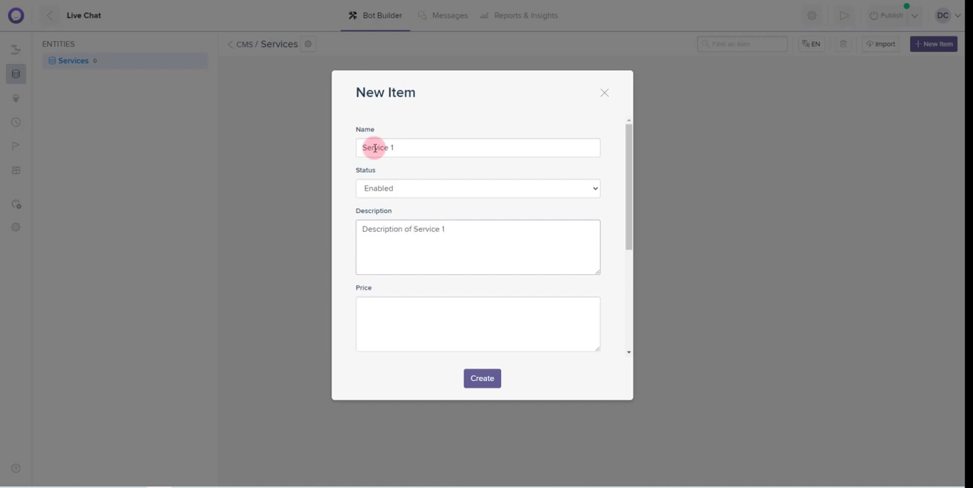
pyautogui.press('Tab')
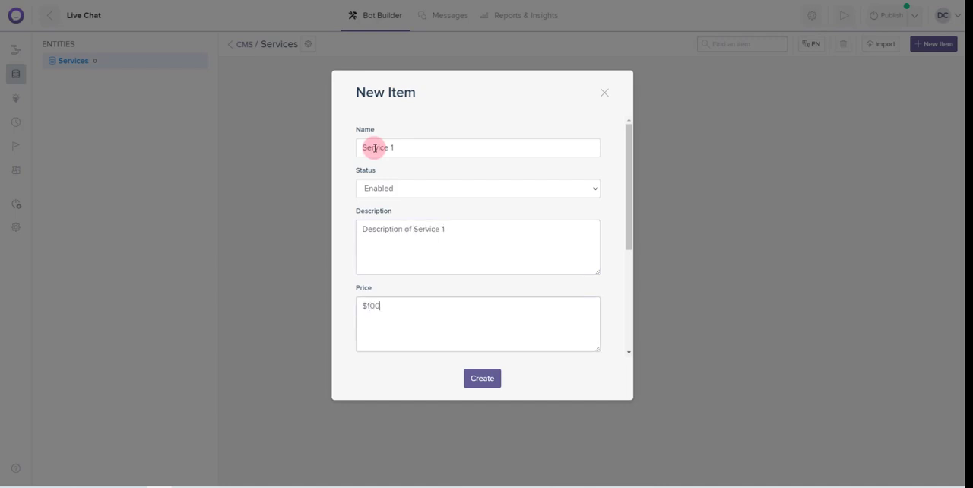
# Enter "More Info for Service 1" as the item's additional info, upload the "Service 1 500x500 px" image as its photo, and create the item
pyautogui.scroll(-2, 375, 148)
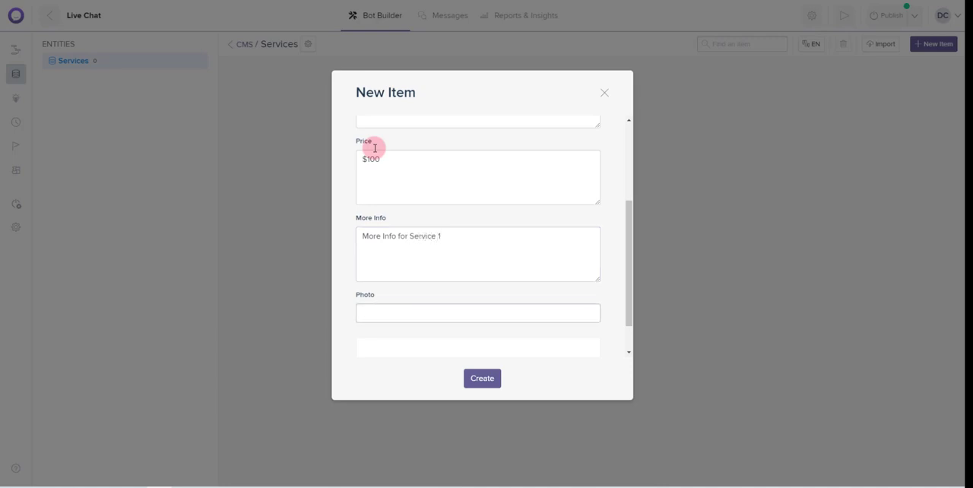
pyautogui.scroll(-1, 385, 306)
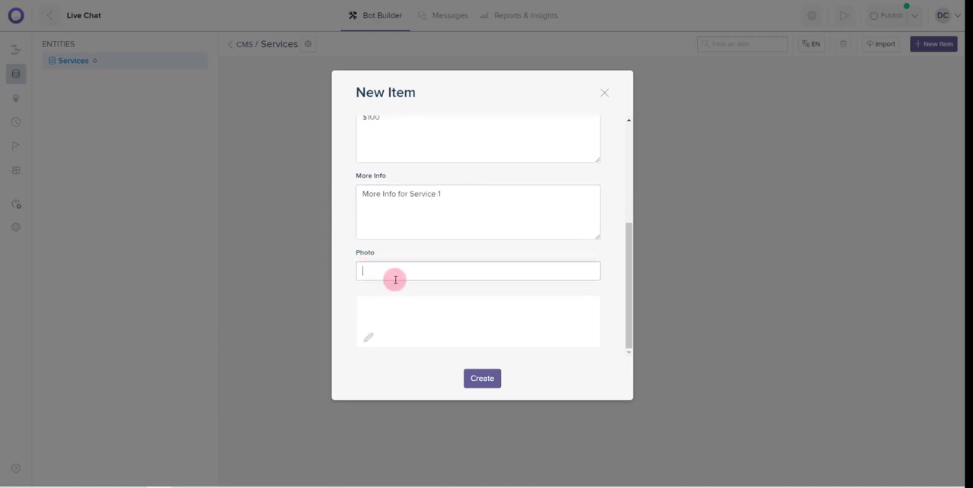
pyautogui.click(378, 341)
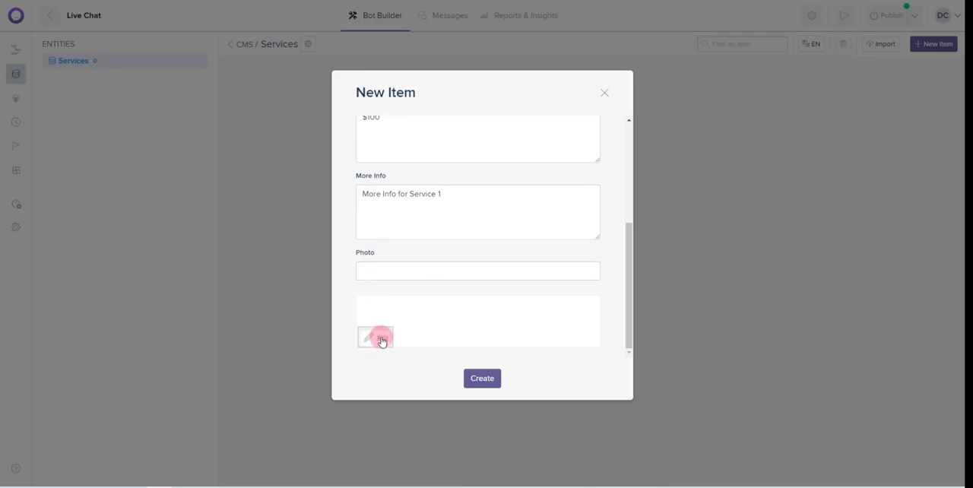
pyautogui.click(482, 333)
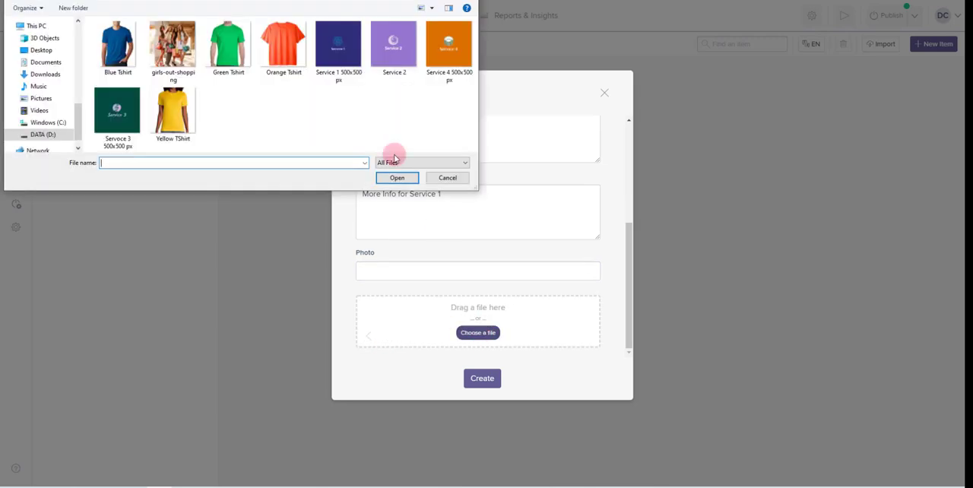
pyautogui.doubleClick(341, 46)
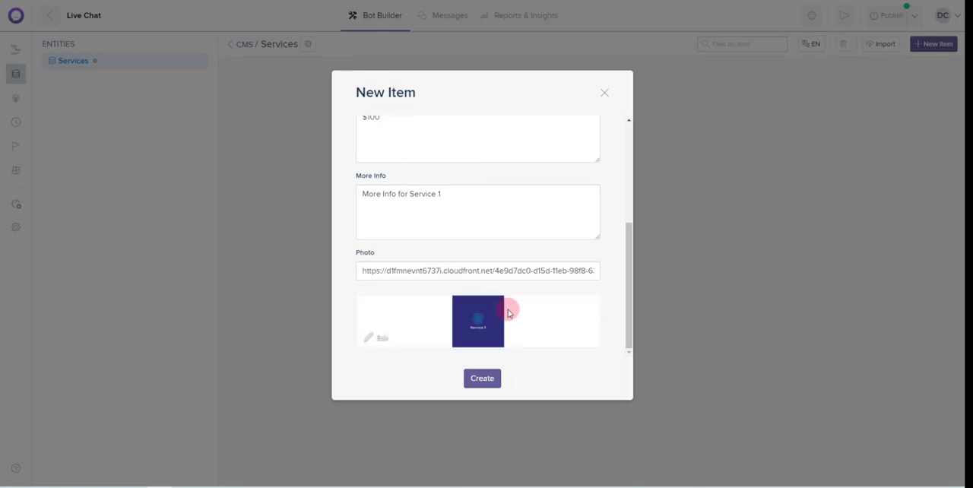
pyautogui.click(484, 384)
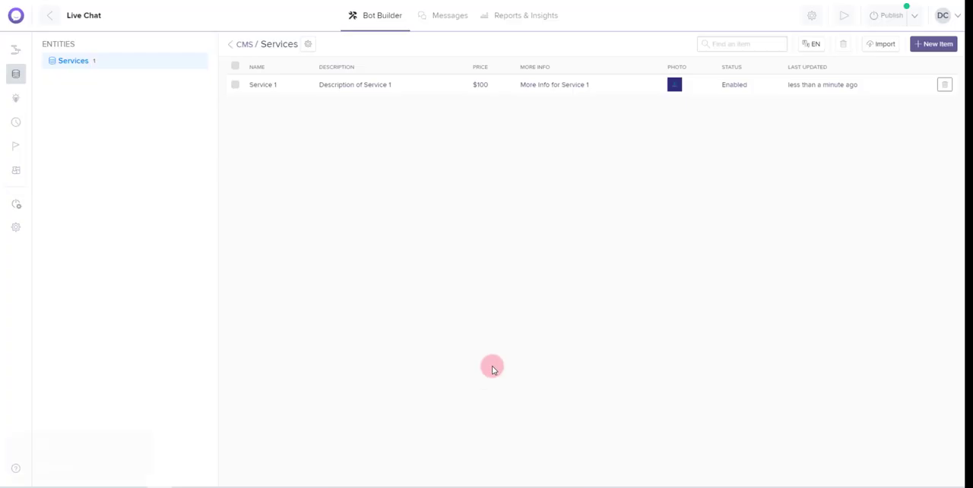
# Start a Services item named "Service 2" with the description "Description for Service 2" and the price "$150"
pyautogui.click(941, 50)
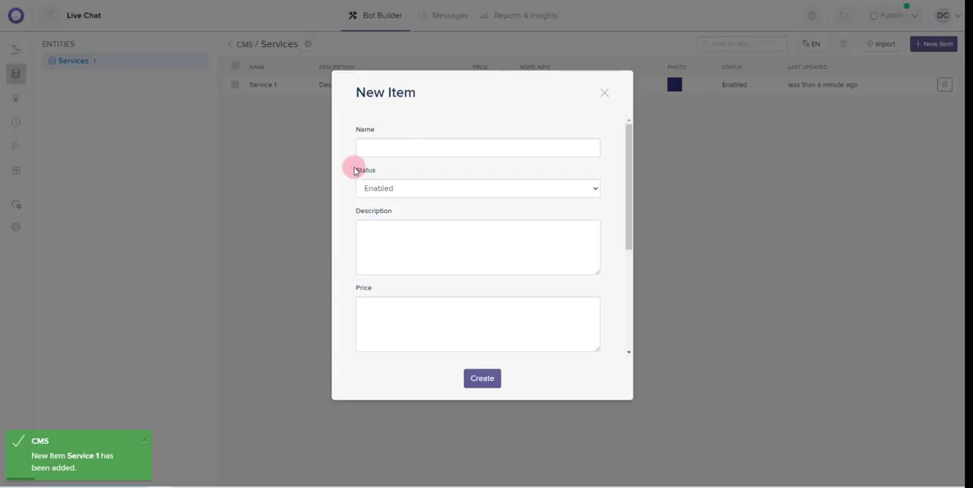
pyautogui.click(393, 144)
pyautogui.write('Service')
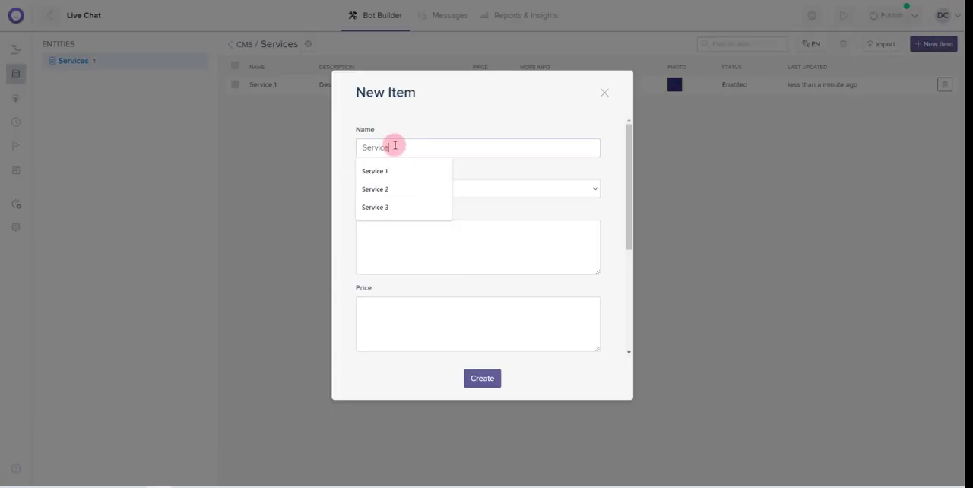
pyautogui.write(' 2')
pyautogui.press('Tab')
pyautogui.press('Tab')
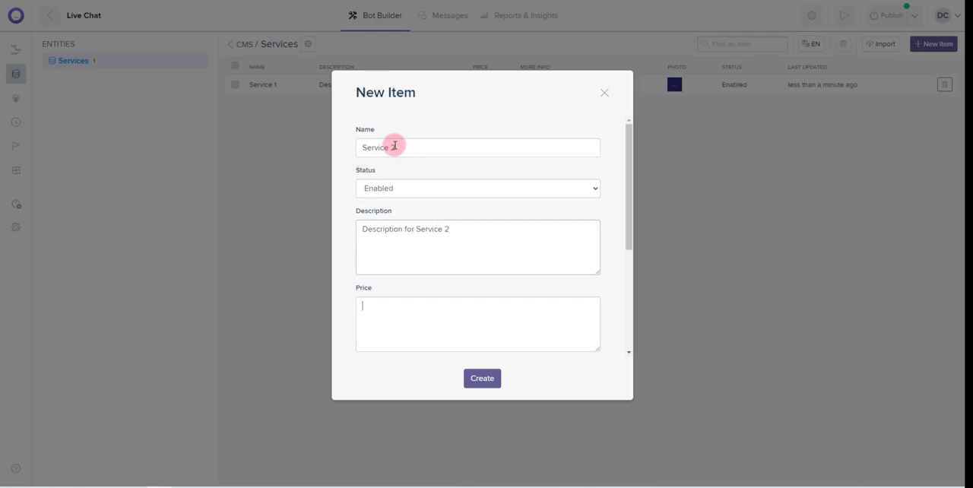
pyautogui.press('Tab')
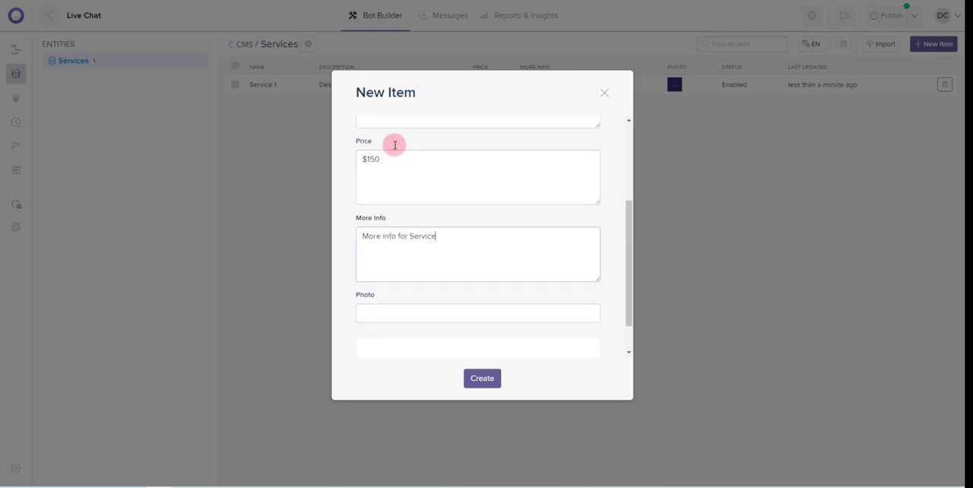
# Enter "More info for Service 2" as the item's additional info, upload the purple Service 2 image as its photo, and create the item
pyautogui.press('Tab')
pyautogui.scroll(-1, 395, 144)
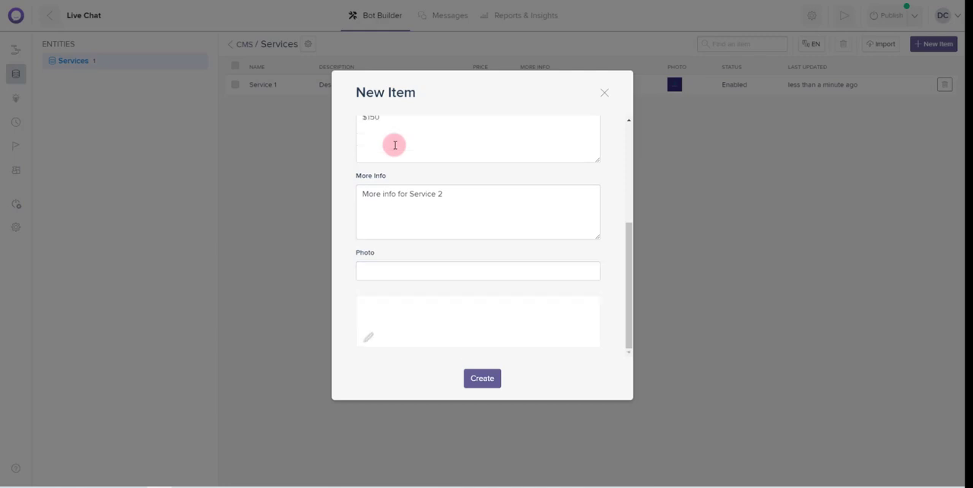
pyautogui.click(478, 333)
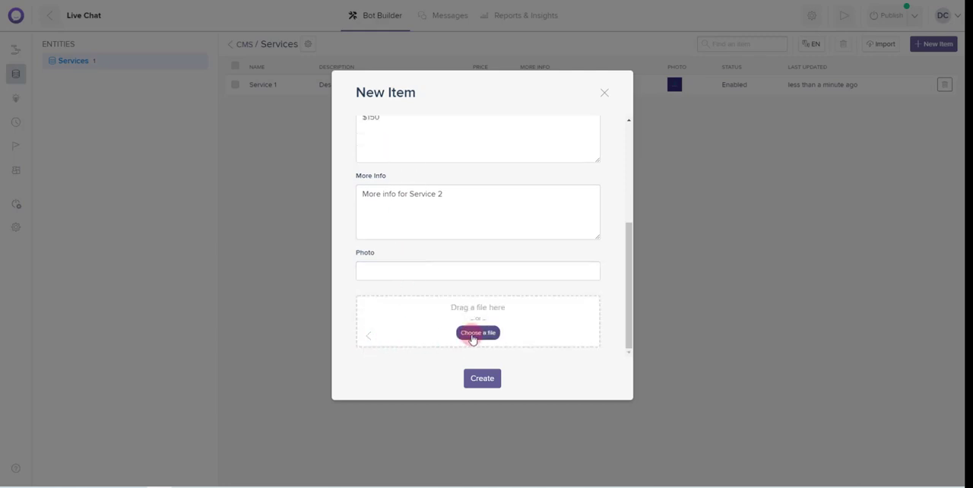
pyautogui.click(385, 53)
pyautogui.doubleClick(385, 54)
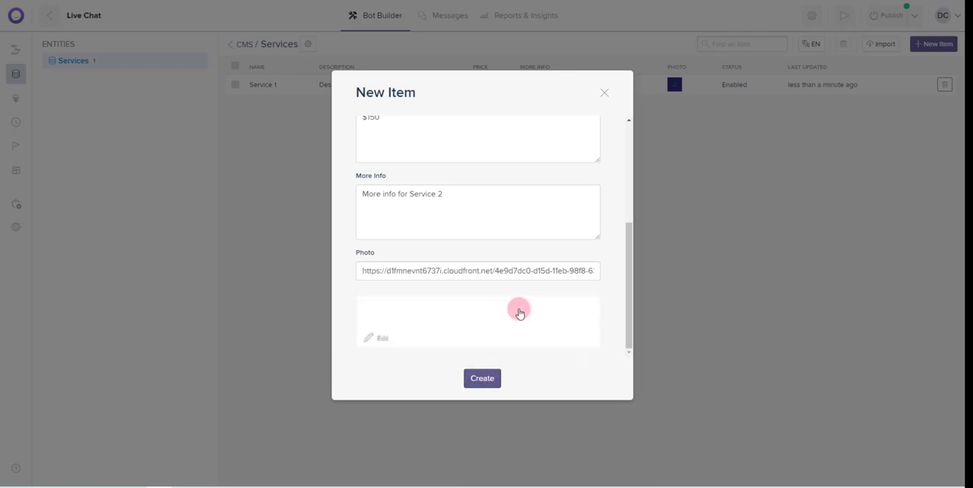
pyautogui.click(491, 382)
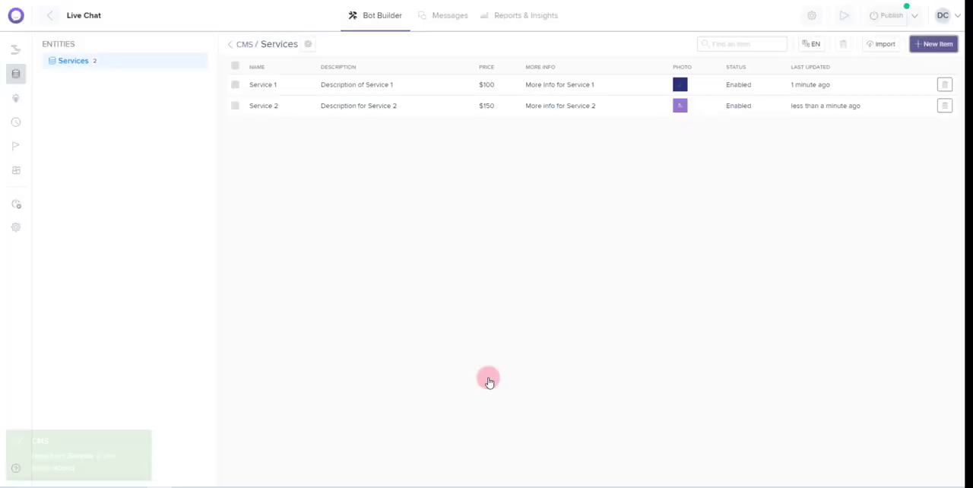
# Start a Services item named "Service 3" with the description "Description for Service 3" and the price "$200"
pyautogui.click(933, 46)
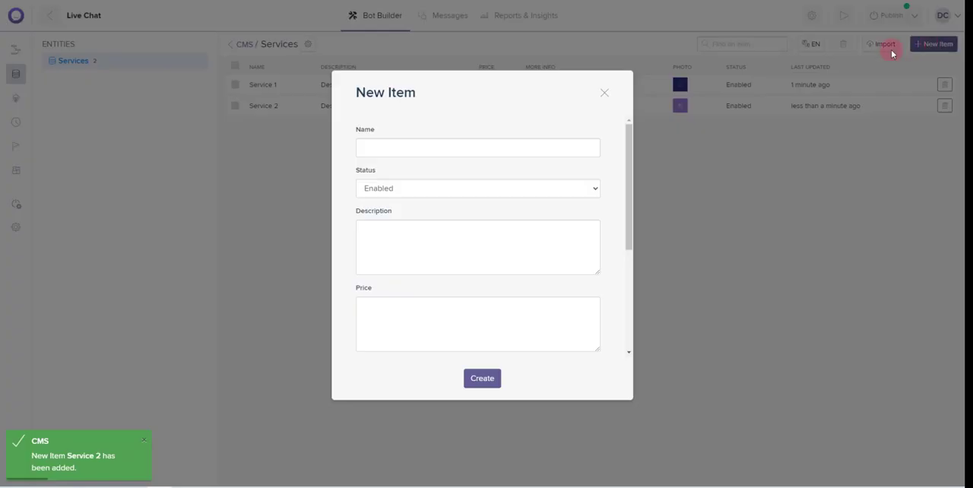
pyautogui.click(385, 148)
pyautogui.write('Se')
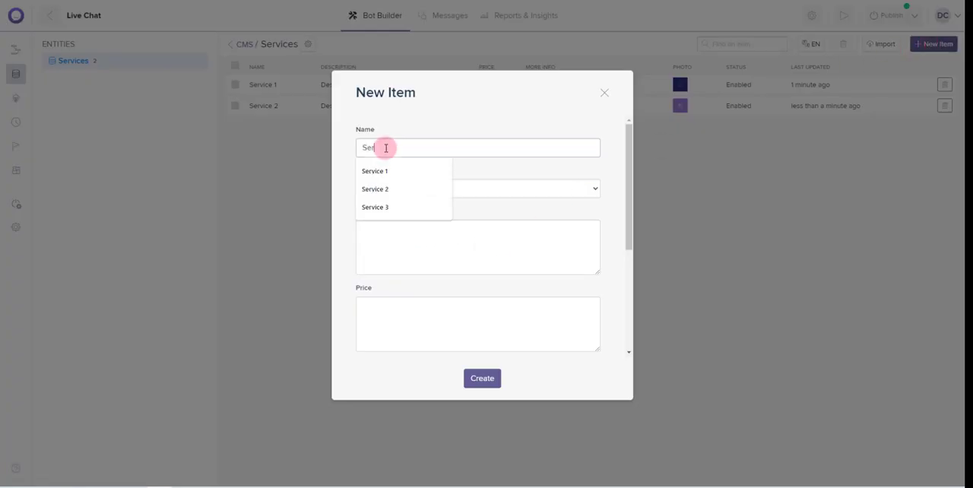
pyautogui.write('rvice 3')
pyautogui.press('Tab')
pyautogui.press('Tab')
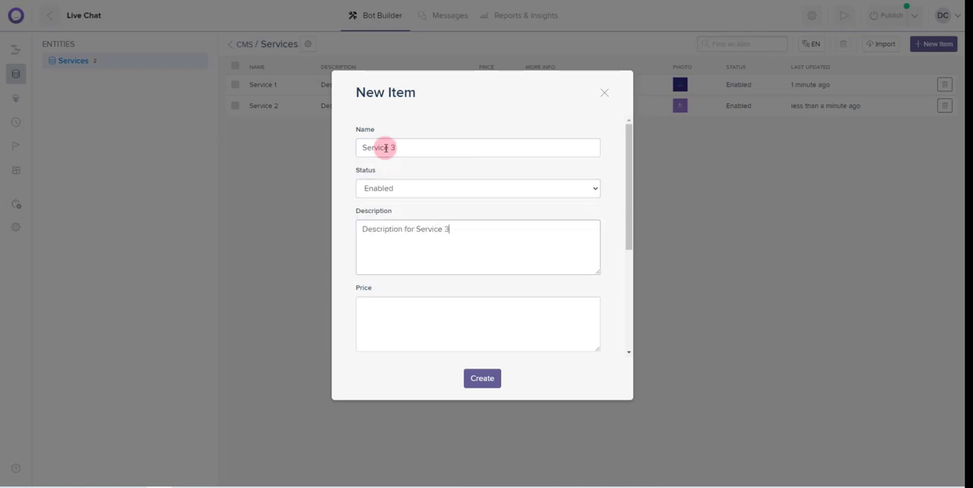
pyautogui.press('Tab')
pyautogui.write('$20')
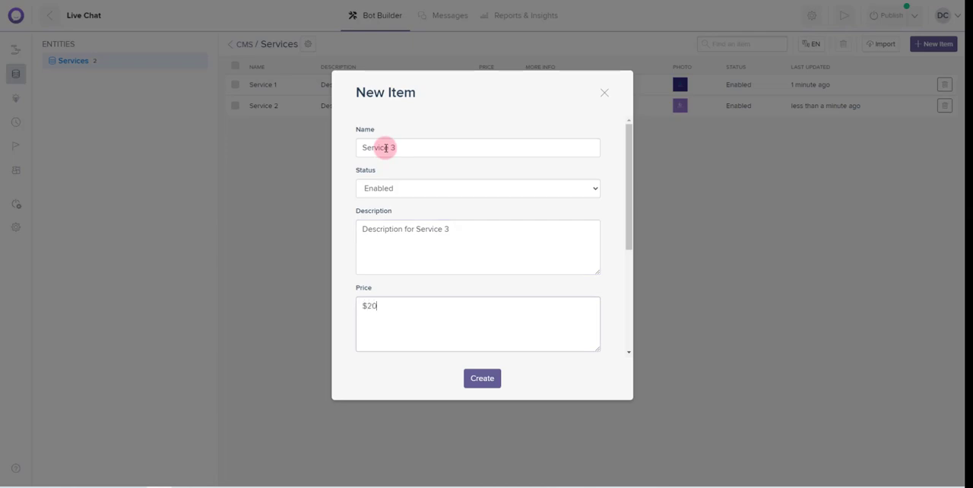
pyautogui.write('0')
# Enter "More info for Service 3" as the item's additional info, upload the green Service 3 image as its photo, and create the item
pyautogui.press('Tab')
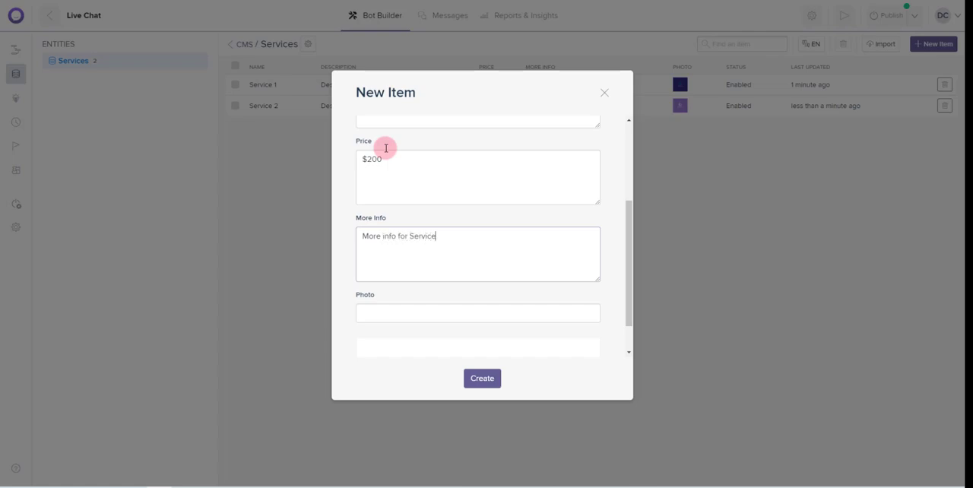
pyautogui.press('Tab')
pyautogui.scroll(-1, 385, 148)
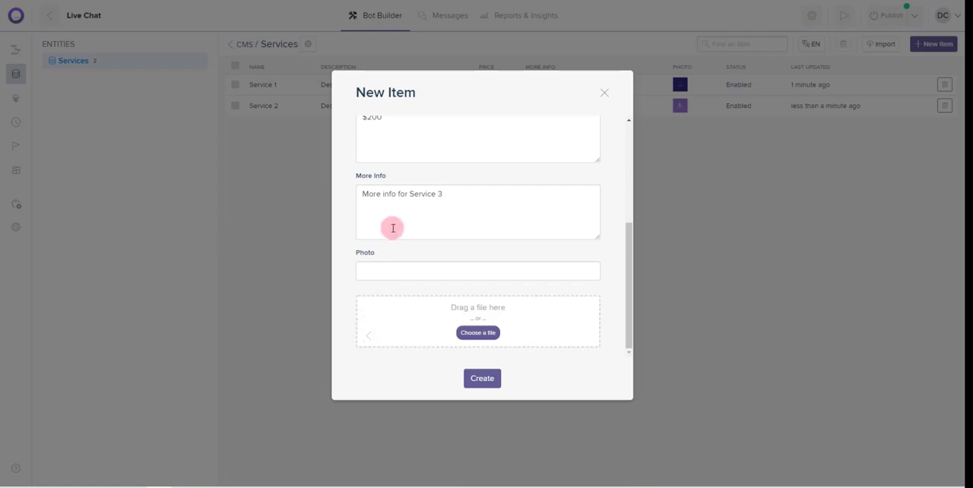
pyautogui.click(476, 332)
pyautogui.doubleClick(117, 112)
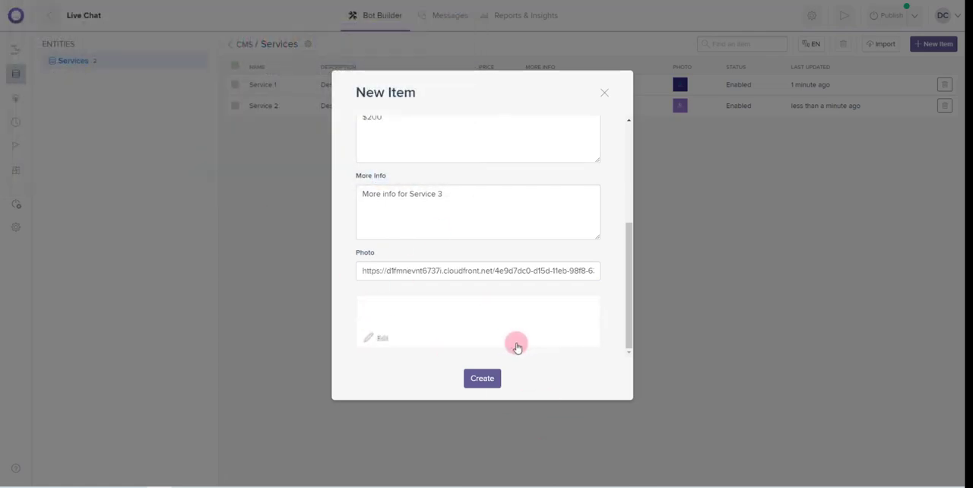
pyautogui.click(491, 380)
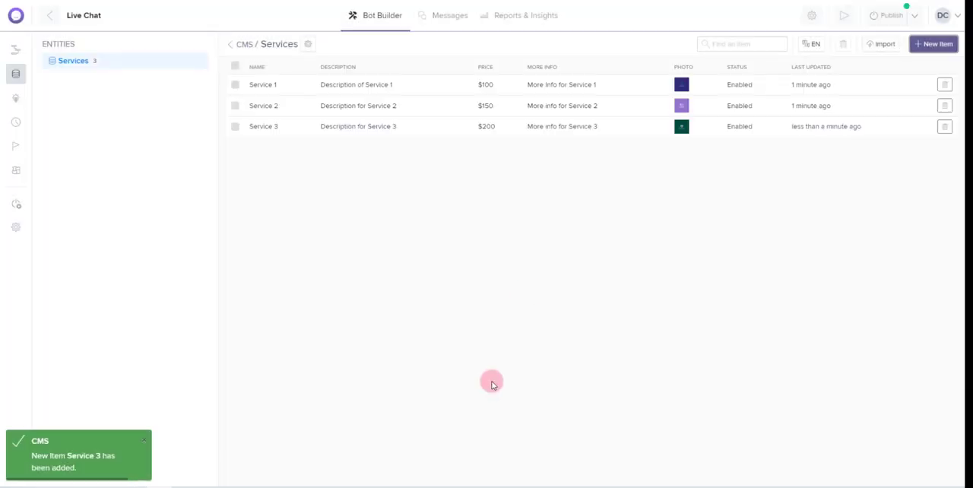
# Return to the bot's flow and rename the Horizontal List 1 block as "Services"
pyautogui.click(385, 20)
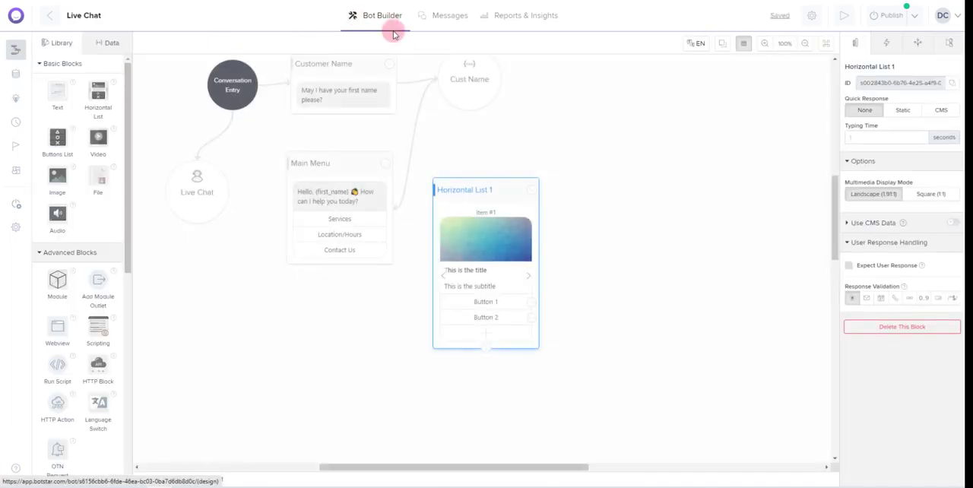
pyautogui.click(474, 196)
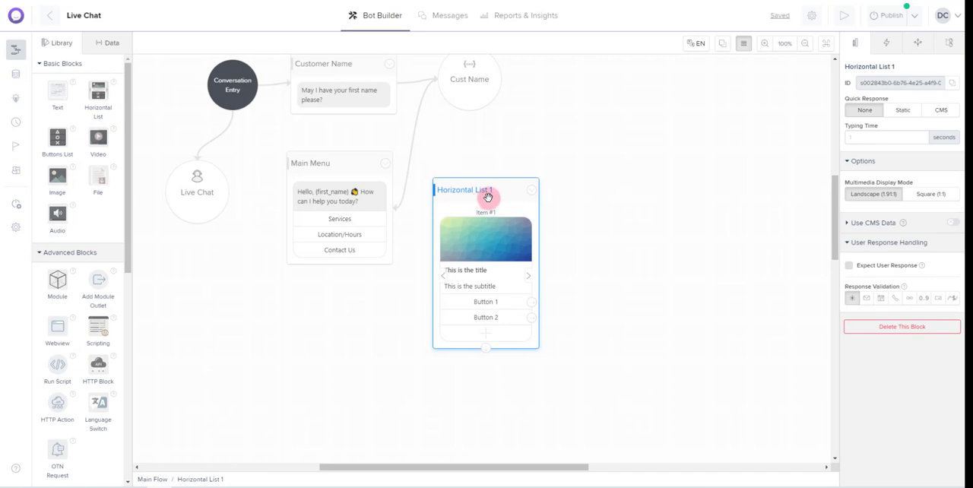
pyautogui.click(891, 66)
pyautogui.hotkey('ctrl', 'a')
pyautogui.press('BackSpace')
pyautogui.write('Servic')
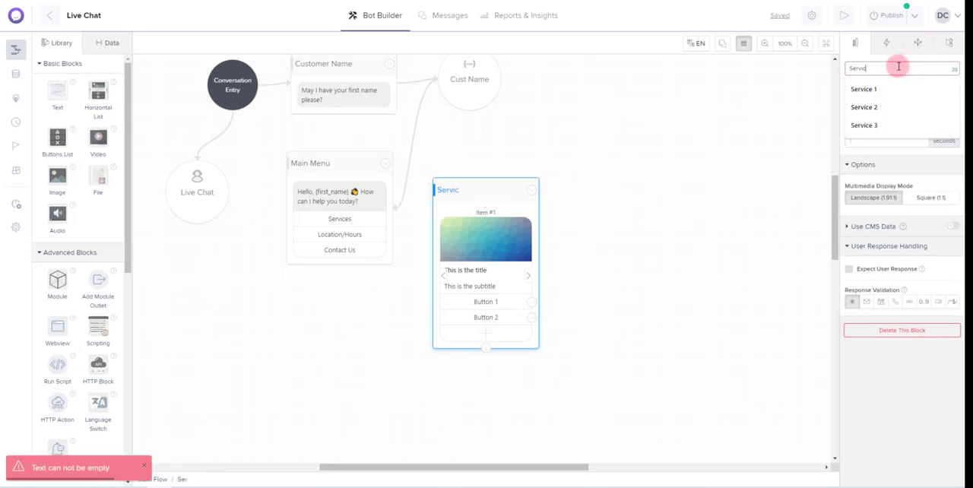
pyautogui.write('es')
pyautogui.press('Return')
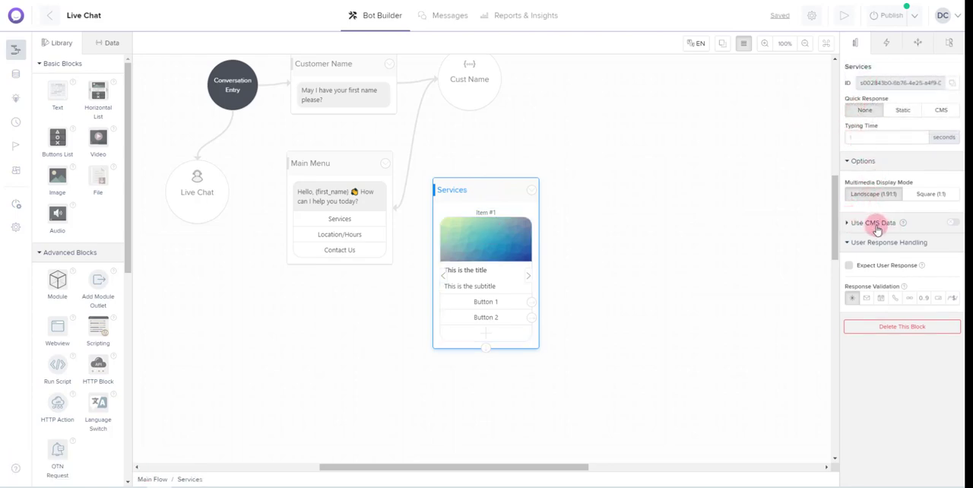
# Enable CMS data for the Services block, using the Services entity with a maximum of 3 items
pyautogui.click(952, 222)
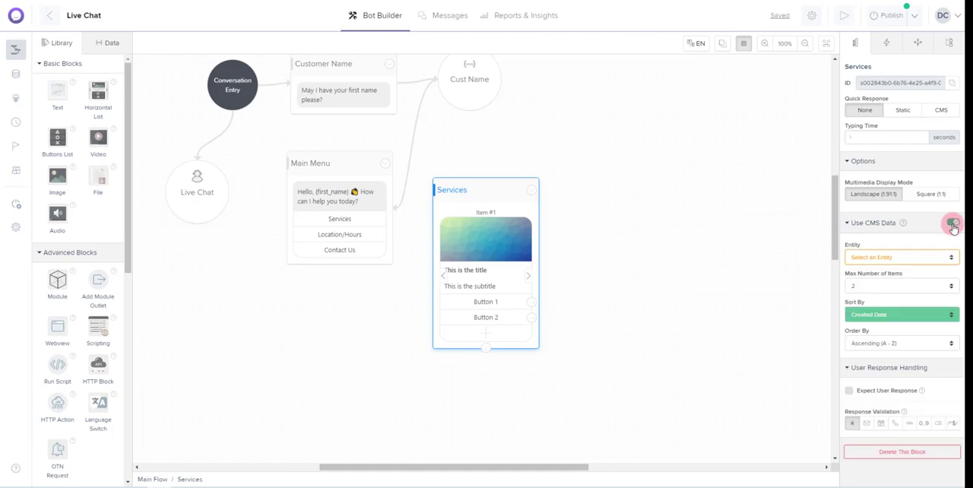
pyautogui.click(923, 257)
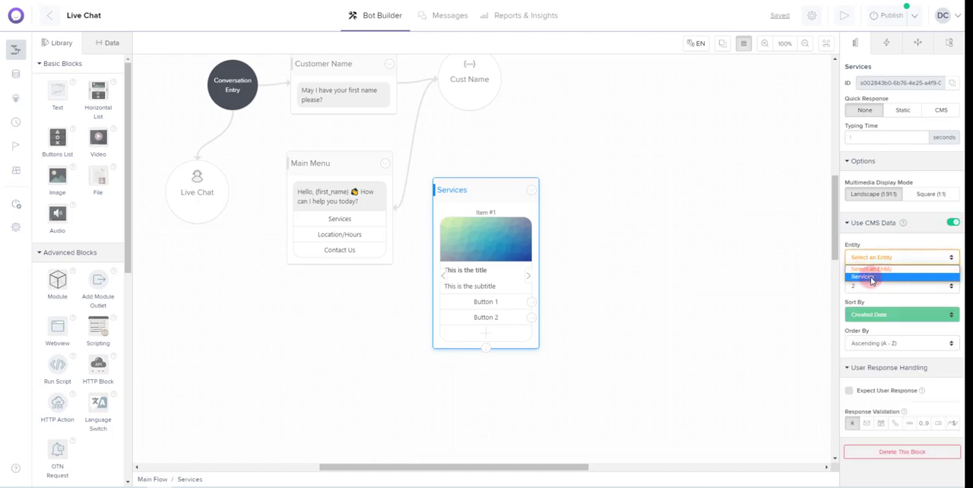
pyautogui.click(871, 277)
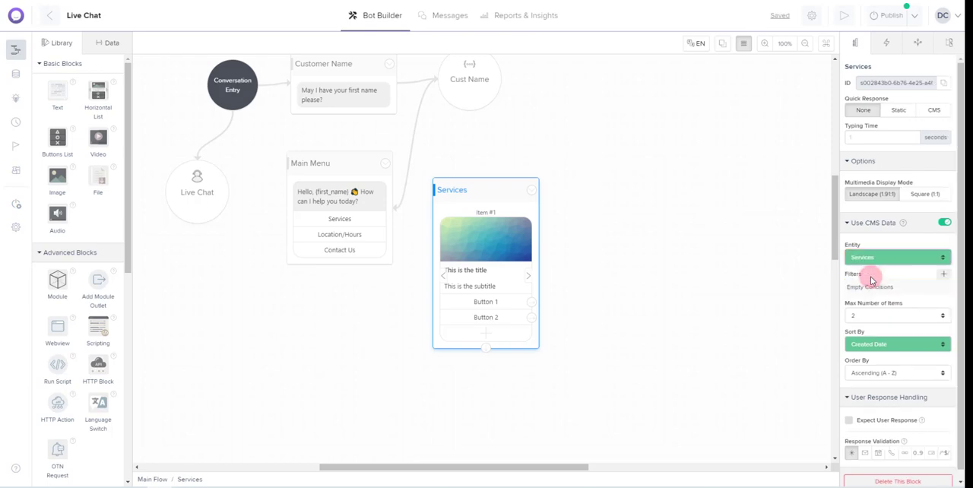
pyautogui.click(900, 314)
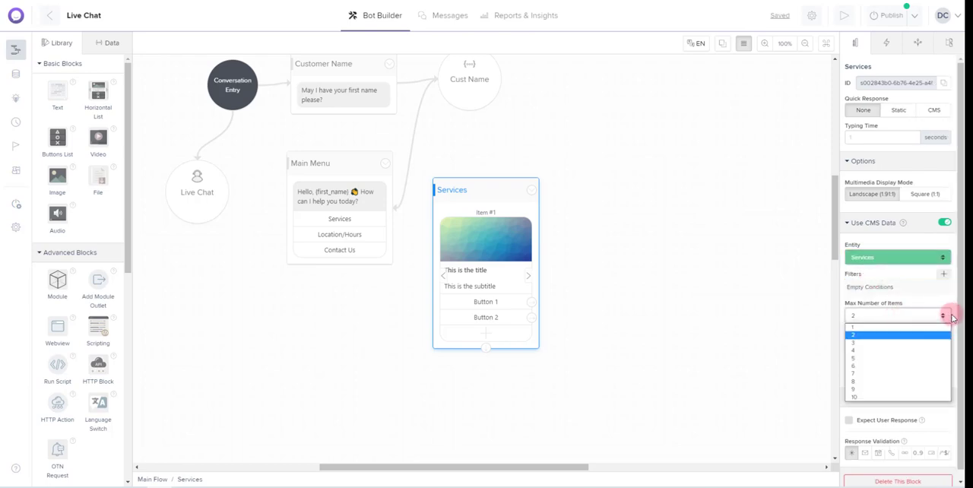
pyautogui.click(884, 344)
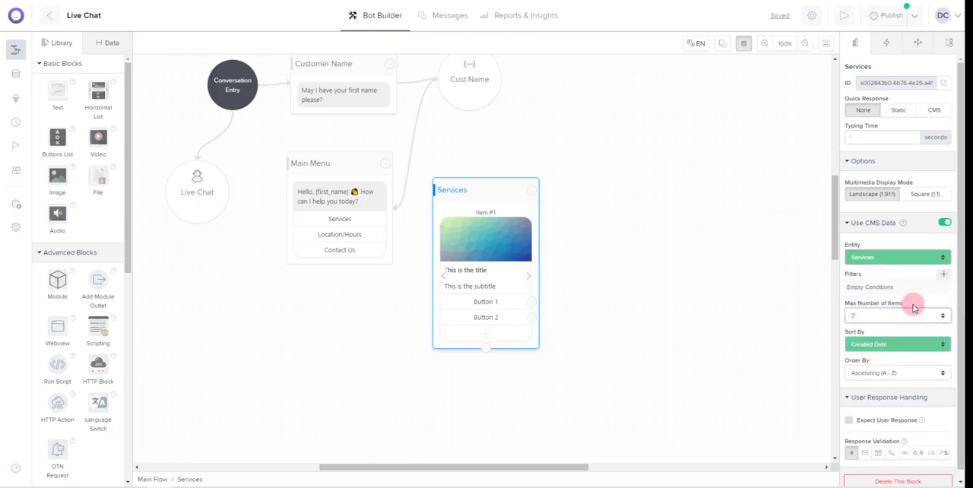
pyautogui.scroll(-1, 912, 304)
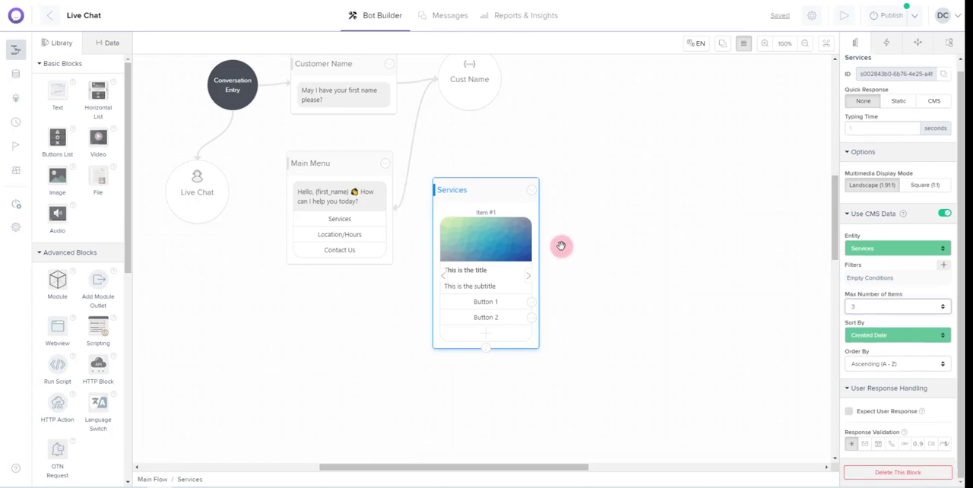
# Set the image of the Services list's first item to load from the CMS Photo field
pyautogui.click(485, 232)
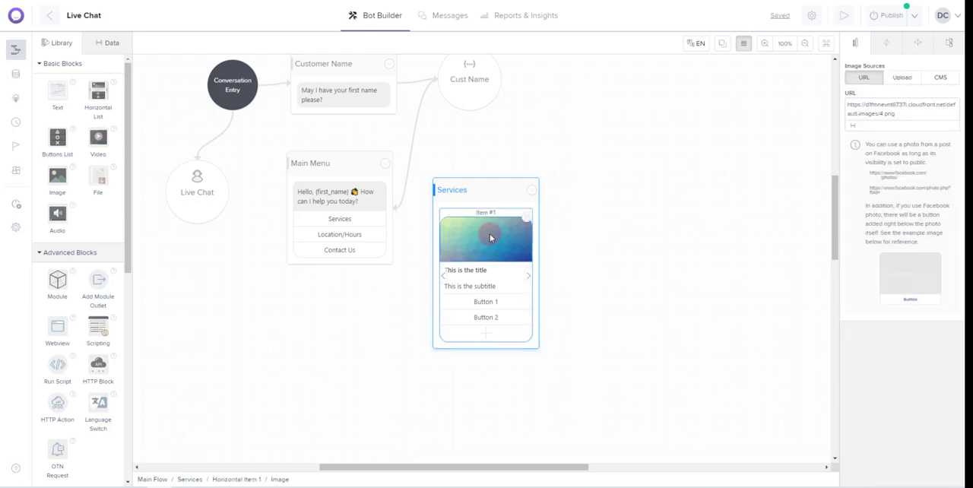
pyautogui.click(941, 78)
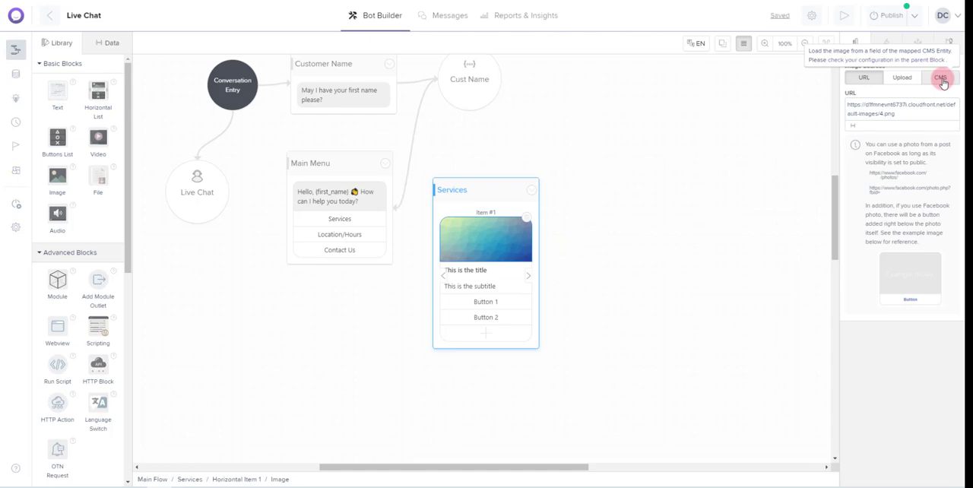
pyautogui.click(941, 78)
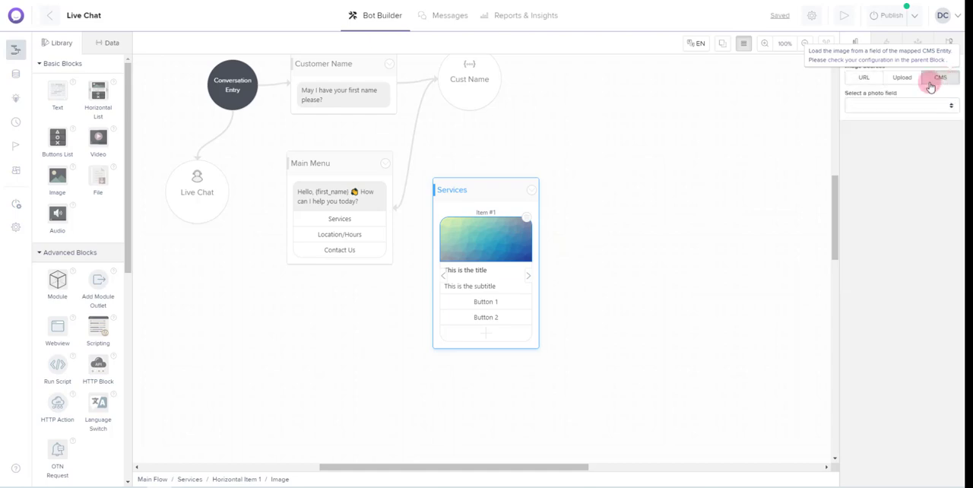
pyautogui.click(872, 109)
pyautogui.click(861, 157)
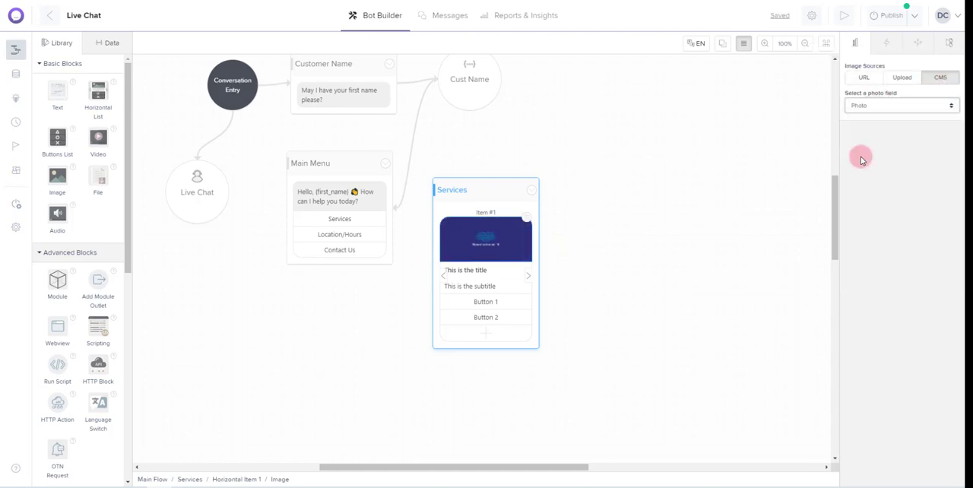
# Replace the Services item's title with the CMS Name variable followed by the Price variable in parentheses
pyautogui.click(472, 262)
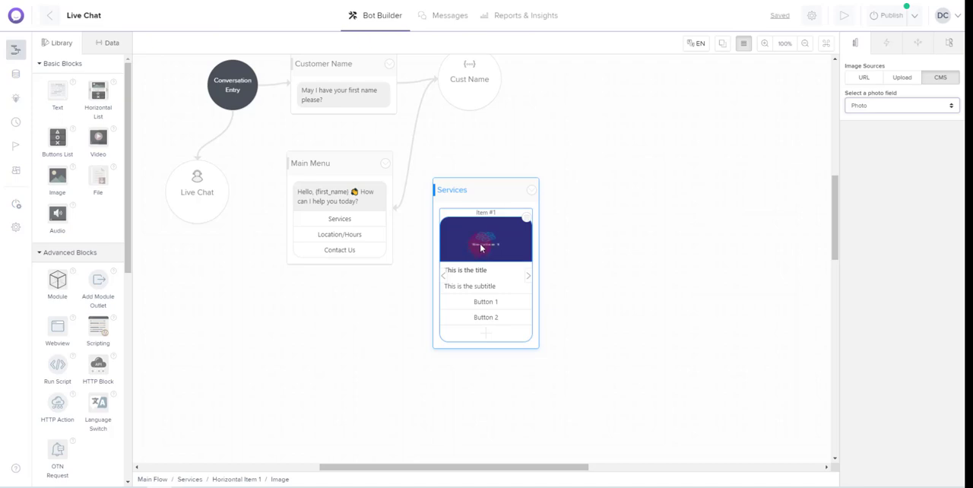
pyautogui.click(481, 272)
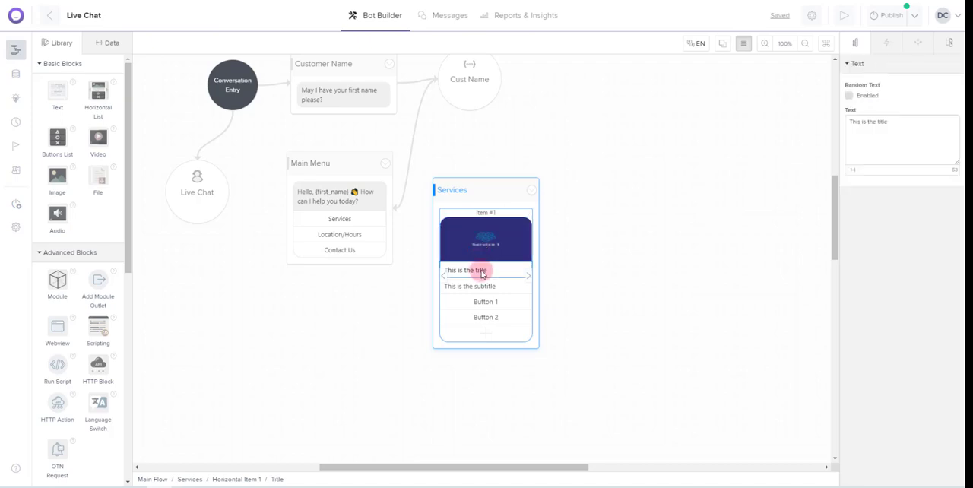
pyautogui.click(890, 127)
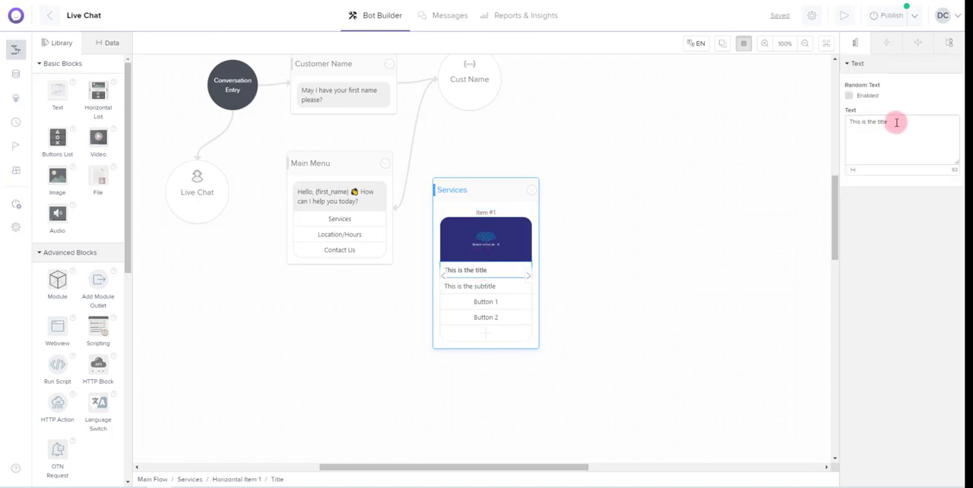
pyautogui.moveTo(897, 123); pyautogui.dragTo(842, 129)
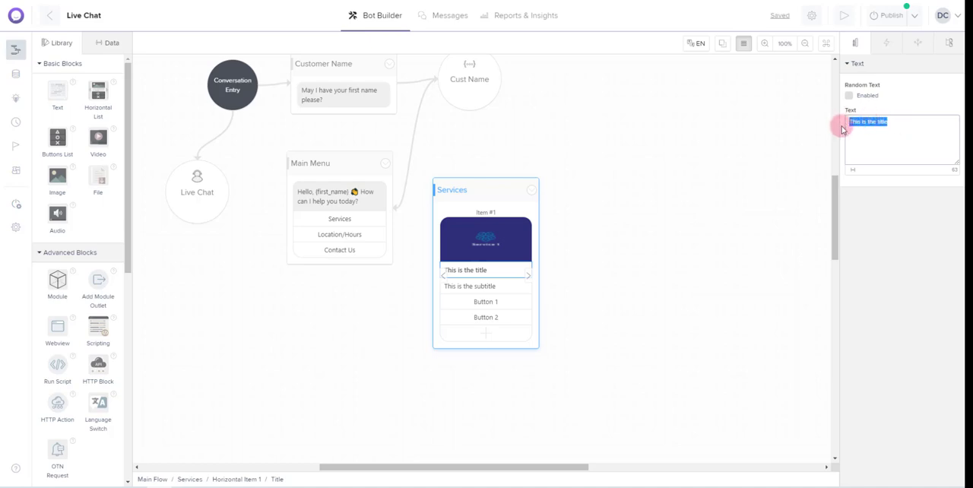
pyautogui.press('BackSpace')
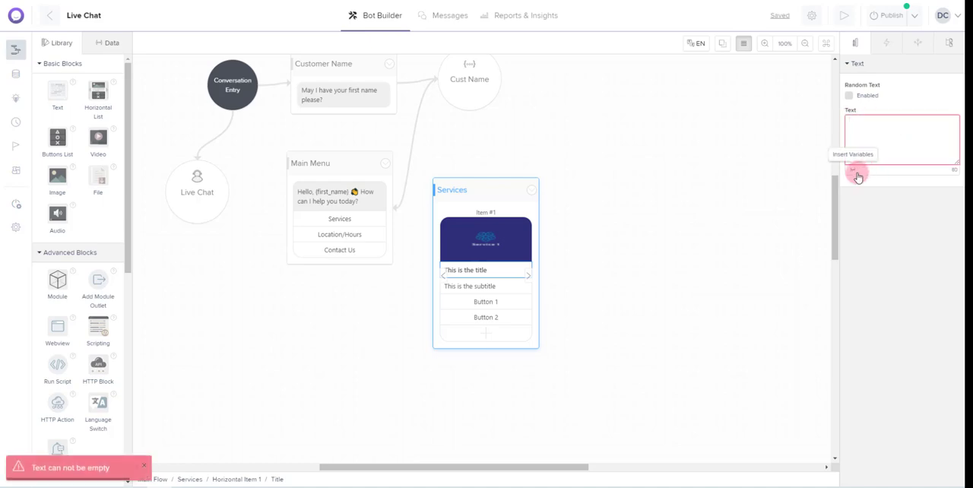
pyautogui.click(853, 172)
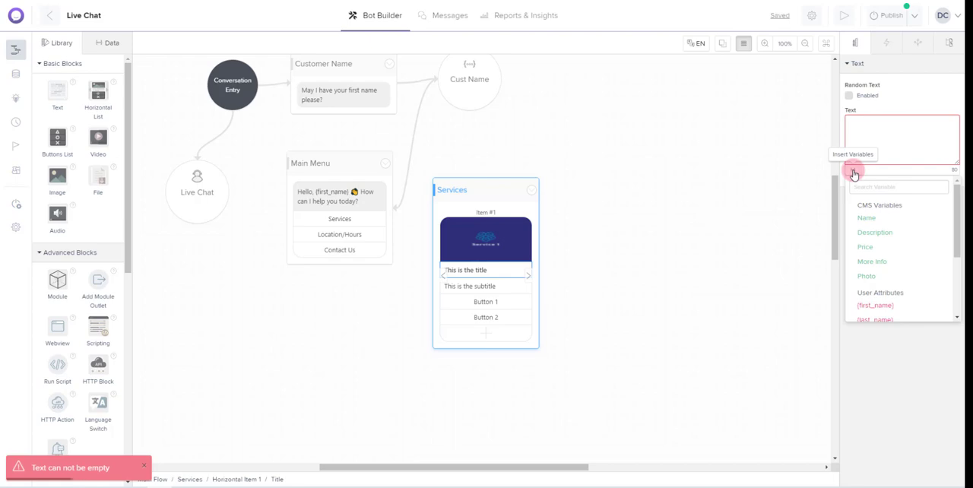
pyautogui.click(866, 218)
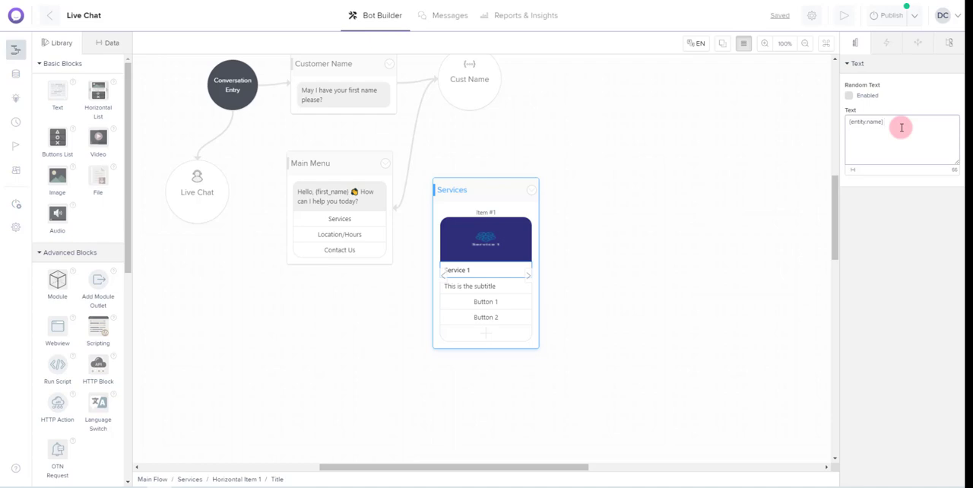
pyautogui.click(853, 174)
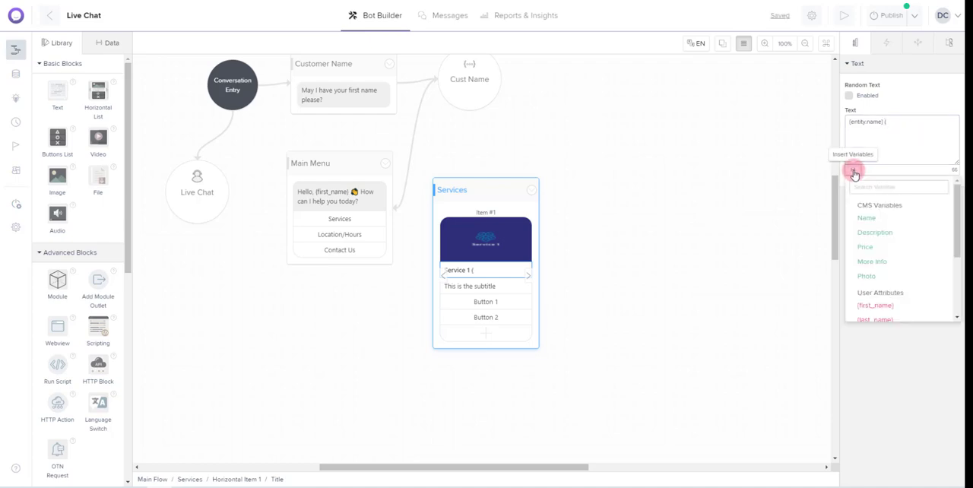
pyautogui.click(867, 245)
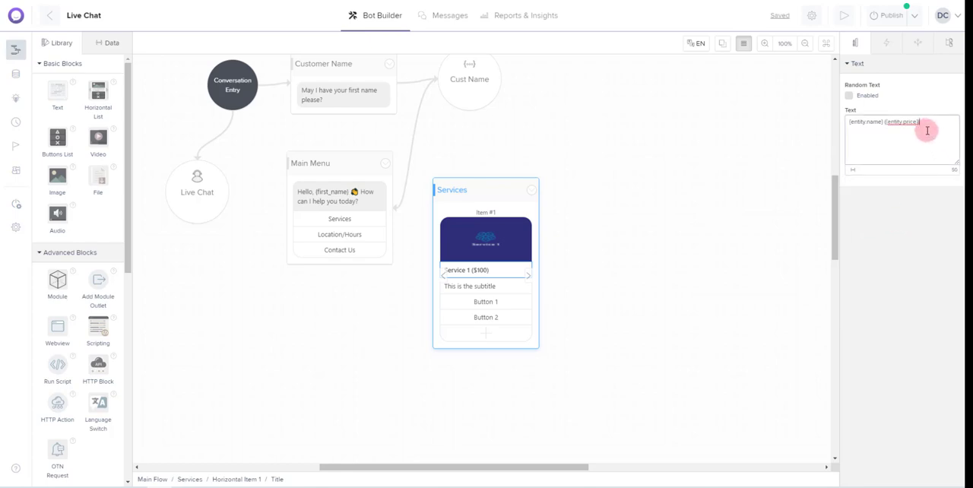
# Replace the Services item's subtitle with the CMS Description variable and the More Info variable on a second line
pyautogui.click(479, 290)
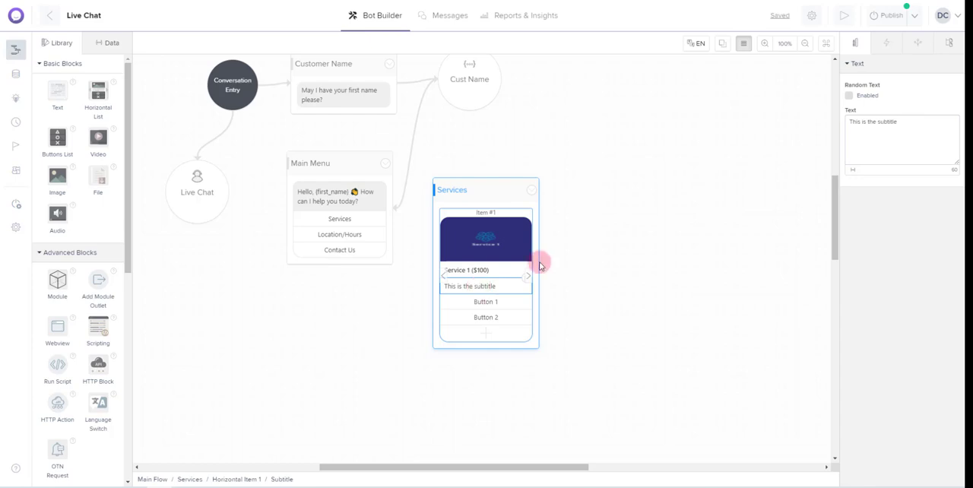
pyautogui.moveTo(907, 120); pyautogui.dragTo(830, 121)
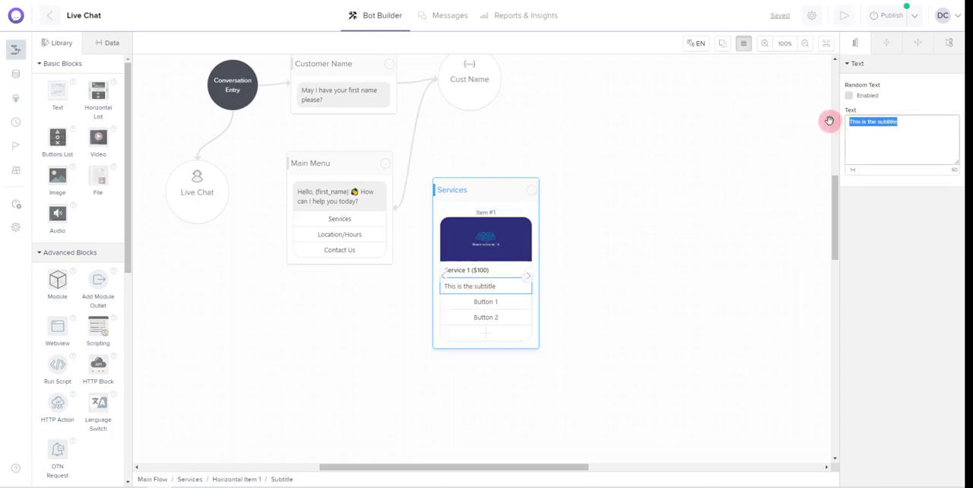
pyautogui.press('BackSpace')
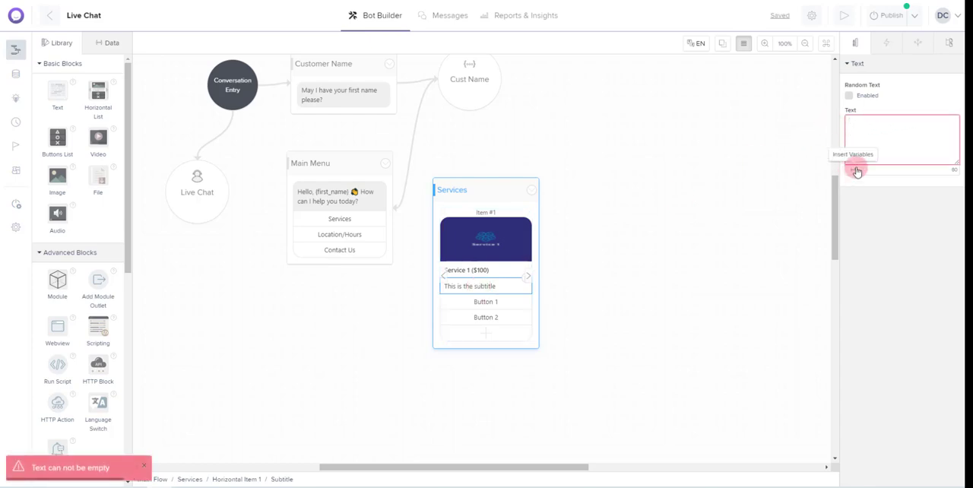
pyautogui.click(854, 172)
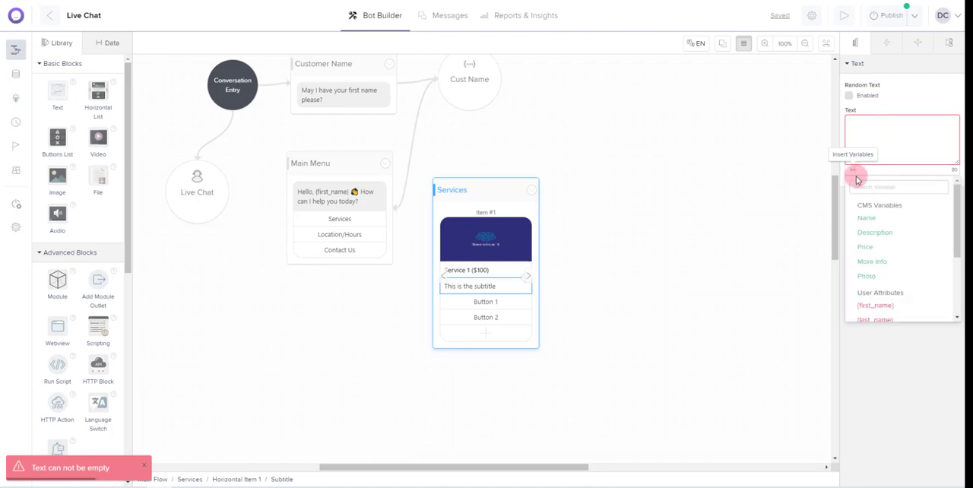
pyautogui.click(877, 233)
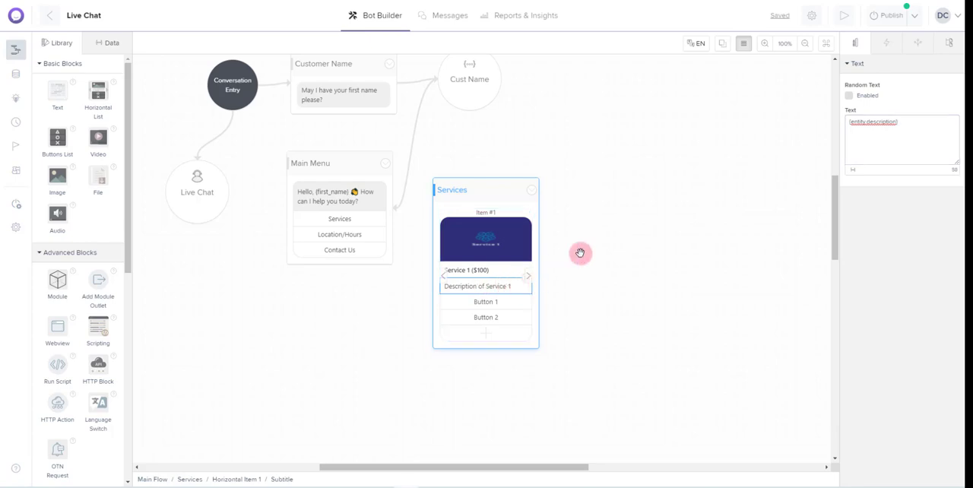
pyautogui.click(907, 122)
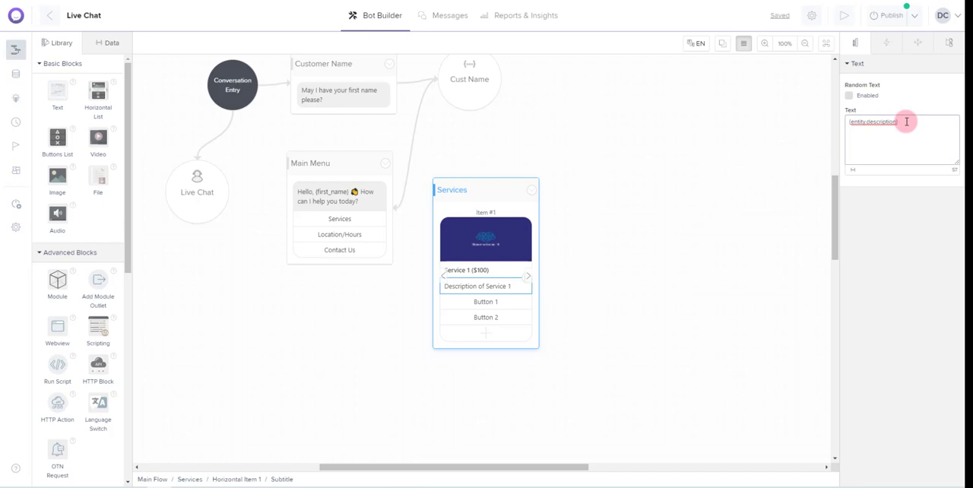
pyautogui.click(855, 175)
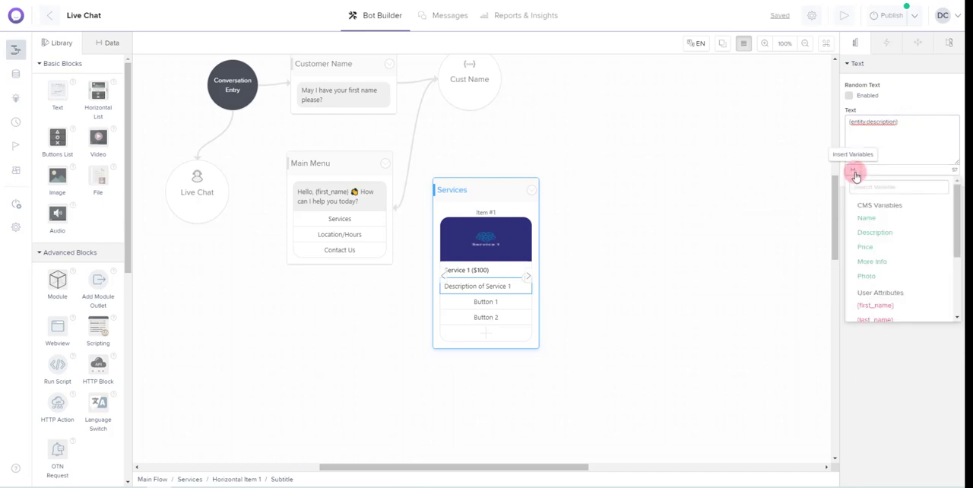
pyautogui.click(869, 263)
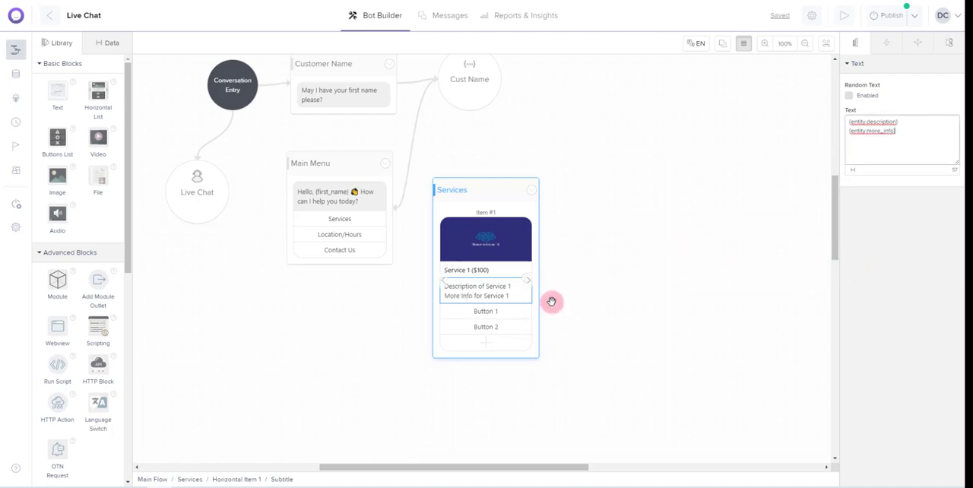
pyautogui.click(487, 312)
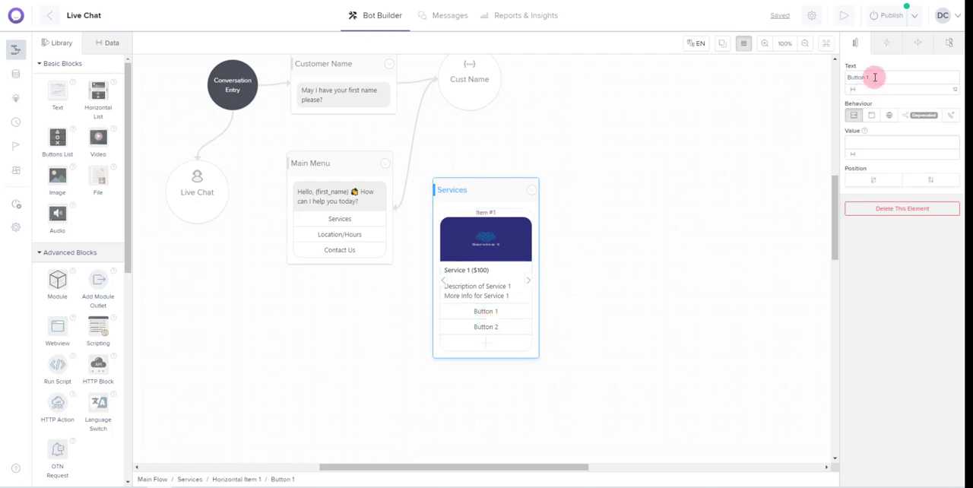
pyautogui.moveTo(871, 79); pyautogui.dragTo(826, 76)
pyautogui.write('Make Appointment')
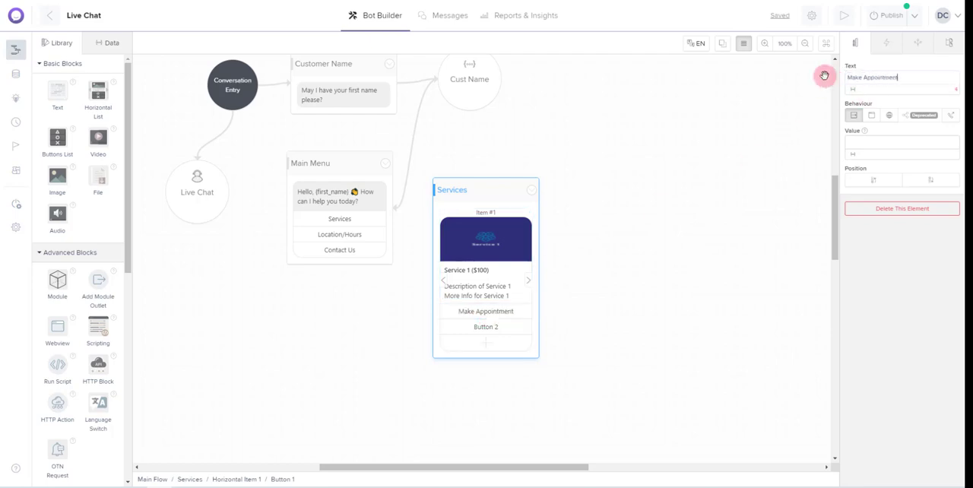
pyautogui.click(889, 117)
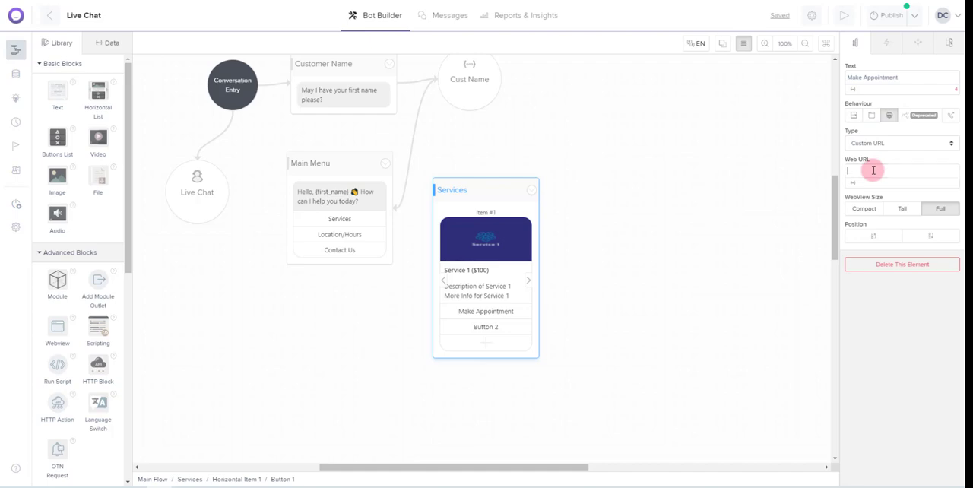
pyautogui.write('http://calend')
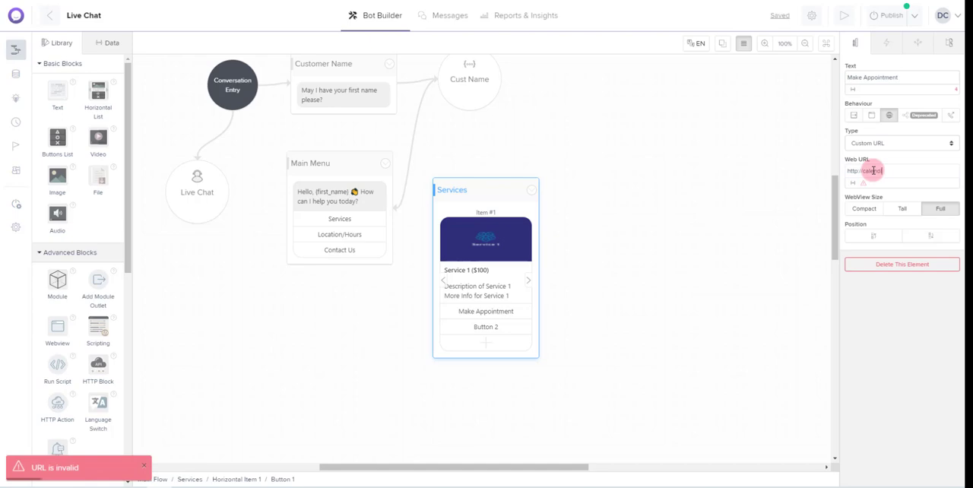
pyautogui.write('com')
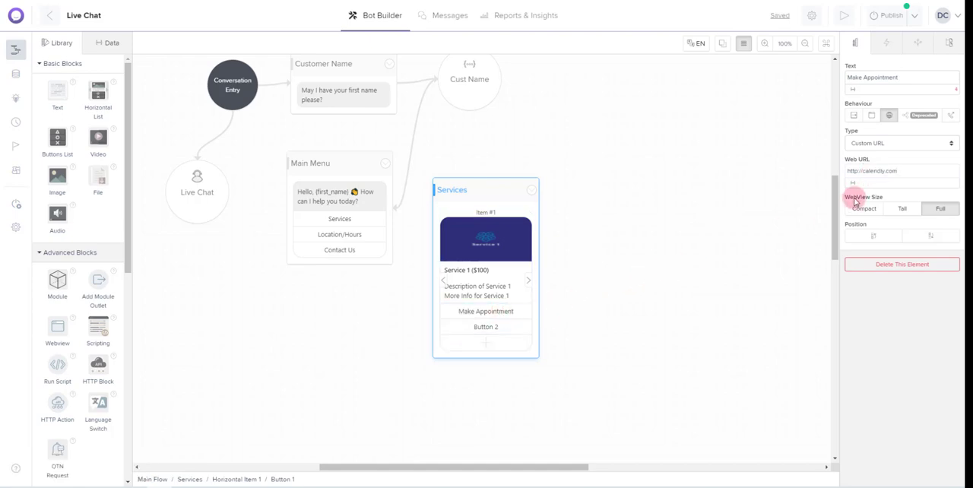
pyautogui.click(907, 173)
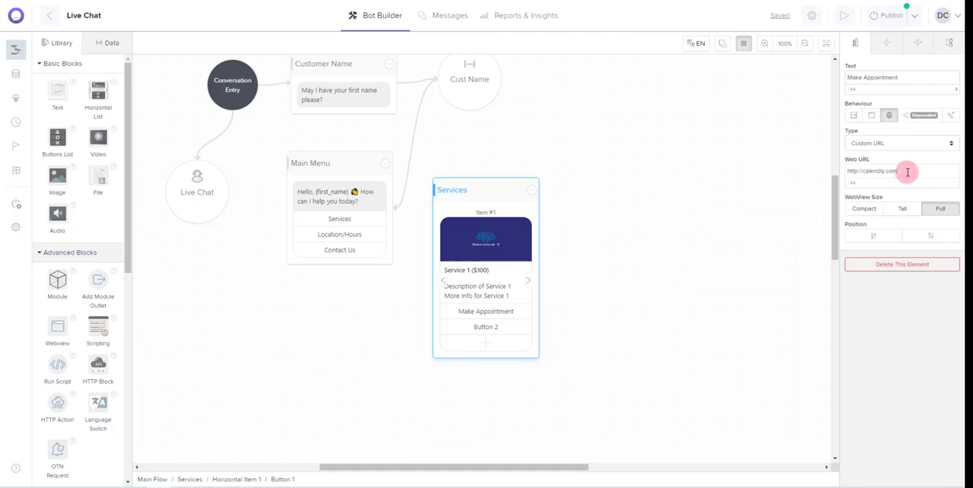
# Rename the Services item's second button as "Purchase"
pyautogui.click(491, 329)
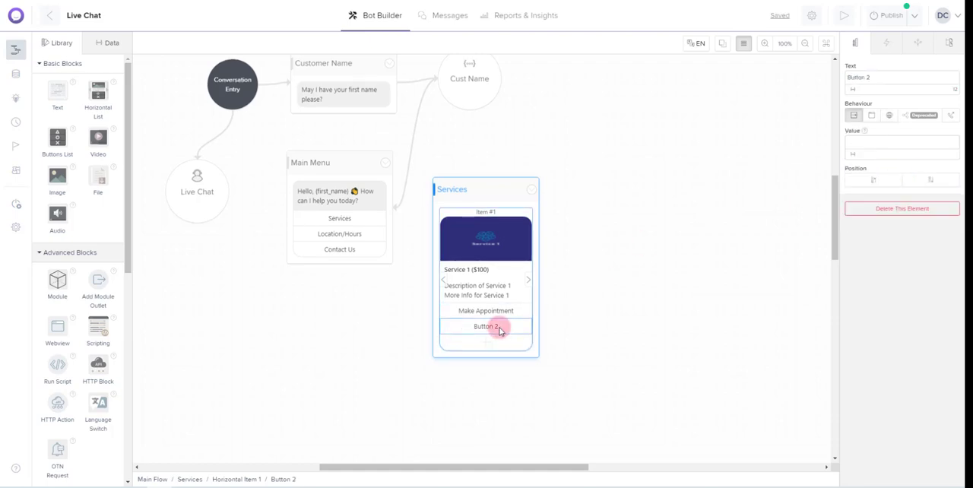
pyautogui.moveTo(882, 76); pyautogui.dragTo(840, 75)
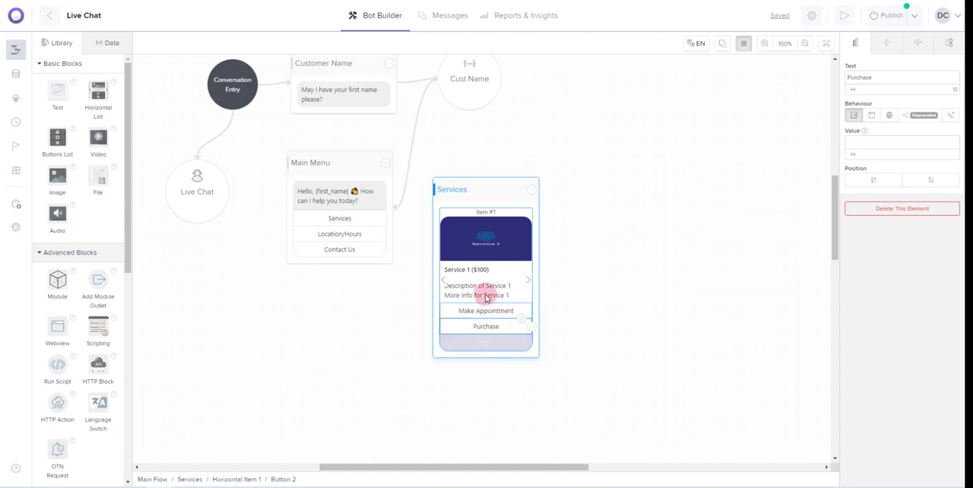
# Set the Services block's multimedia display mode to Square (1:1)
pyautogui.click(475, 193)
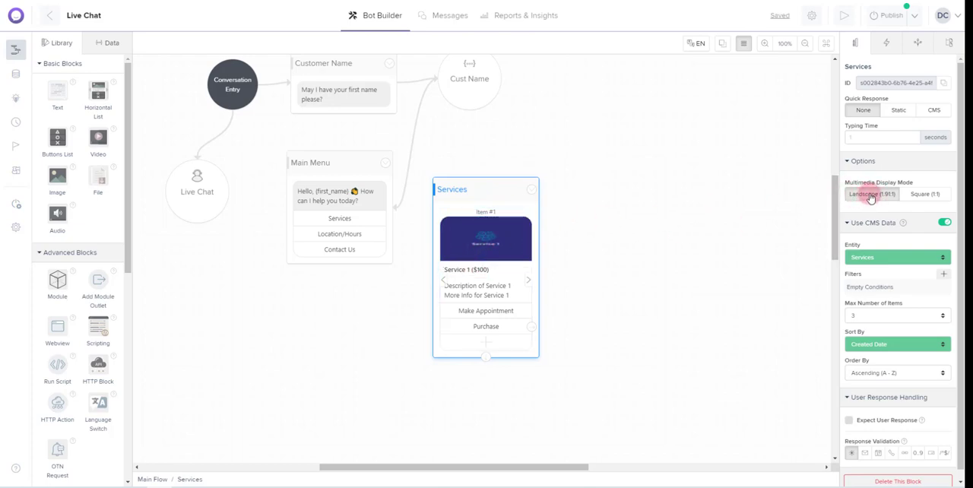
pyautogui.click(925, 195)
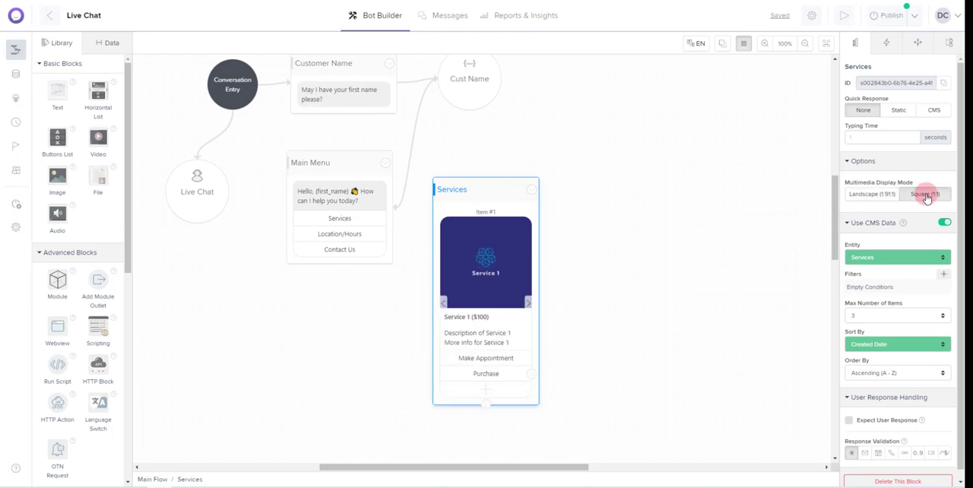
pyautogui.click(881, 197)
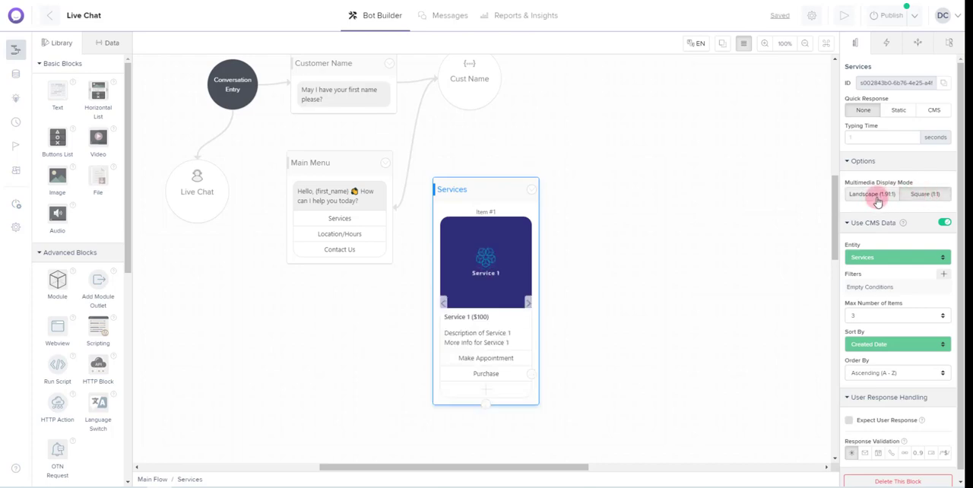
pyautogui.click(920, 197)
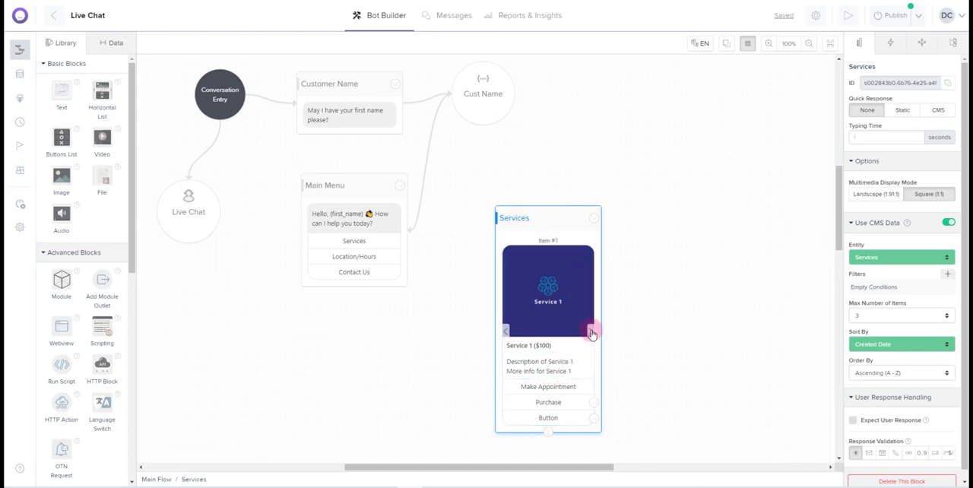
# Page through the Services list to its third item and move the block slightly up on the canvas
pyautogui.click(592, 331)
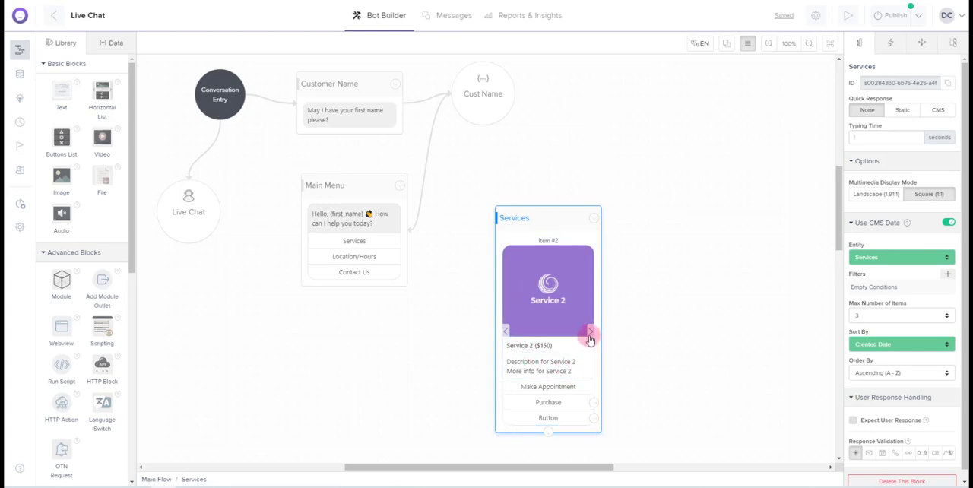
pyautogui.click(592, 332)
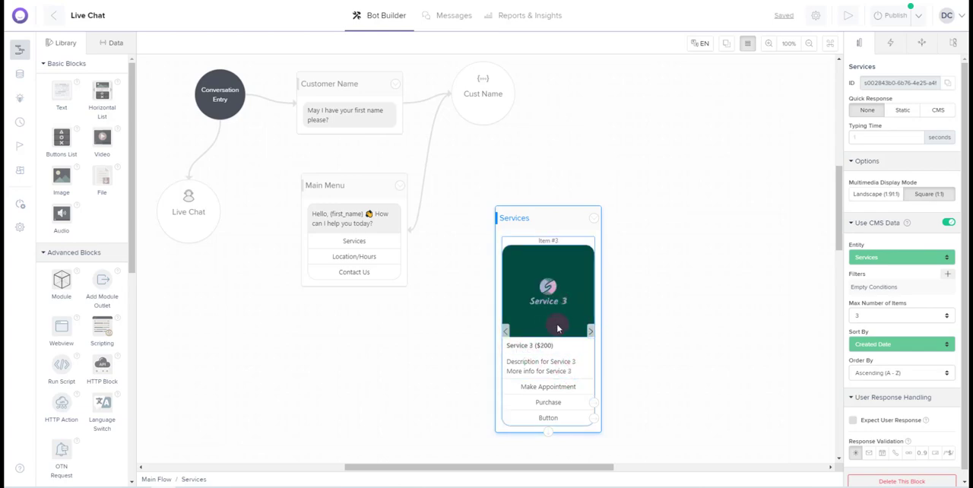
pyautogui.click(543, 221)
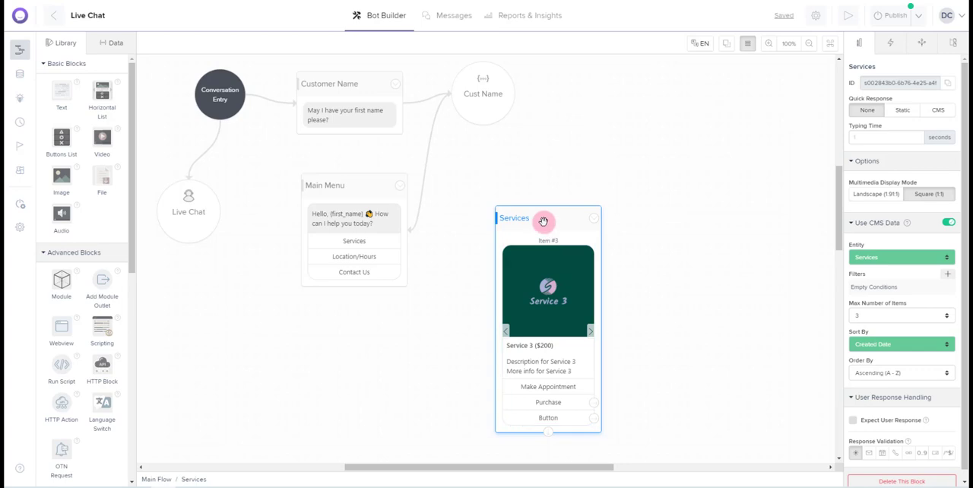
pyautogui.moveTo(544, 221); pyautogui.dragTo(556, 174)
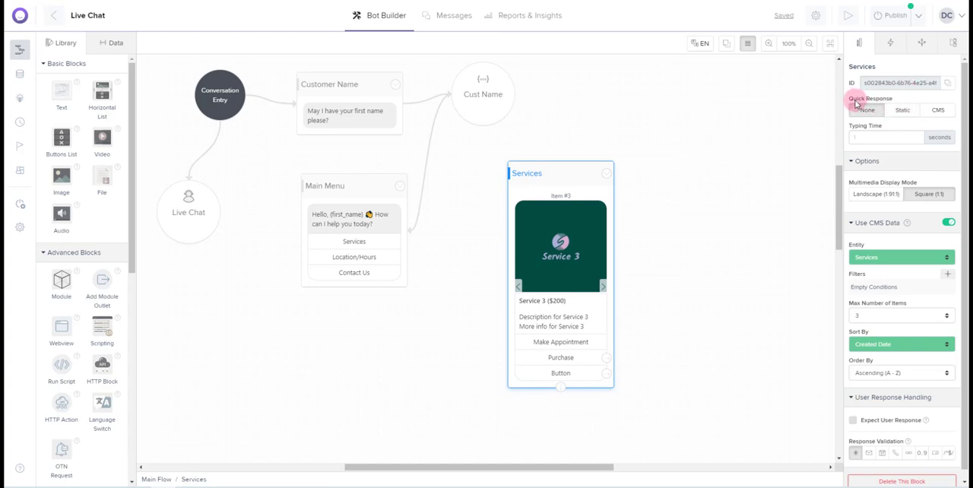
# Set the Services block's quick responses to Static and add a text response named "Live Chat"
pyautogui.click(904, 112)
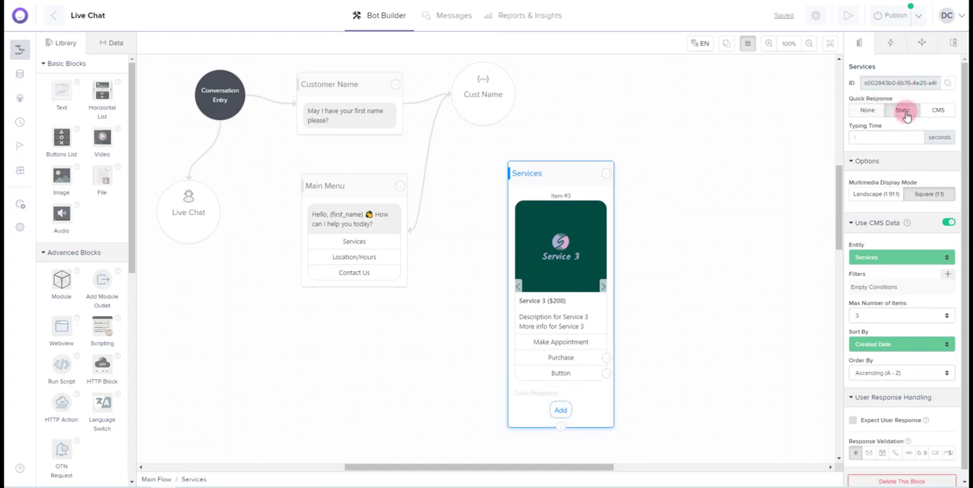
pyautogui.click(563, 412)
pyautogui.click(532, 410)
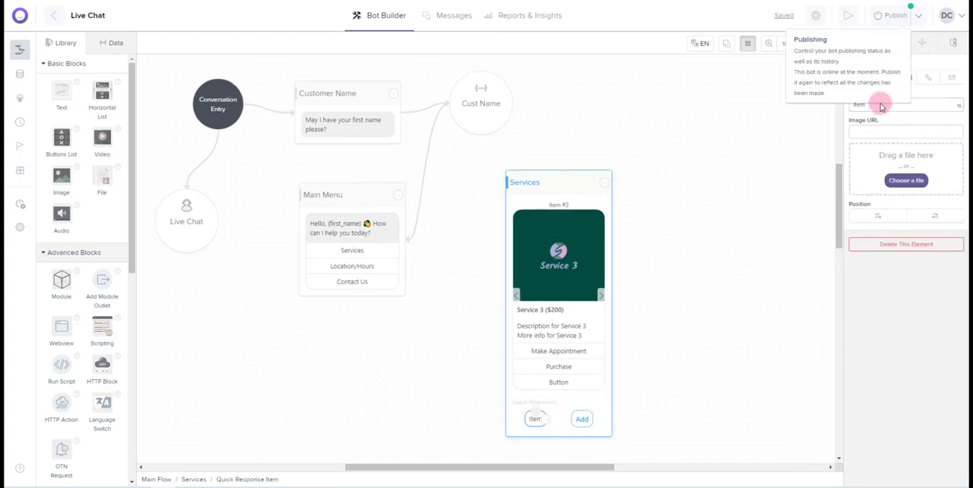
pyautogui.doubleClick(874, 108)
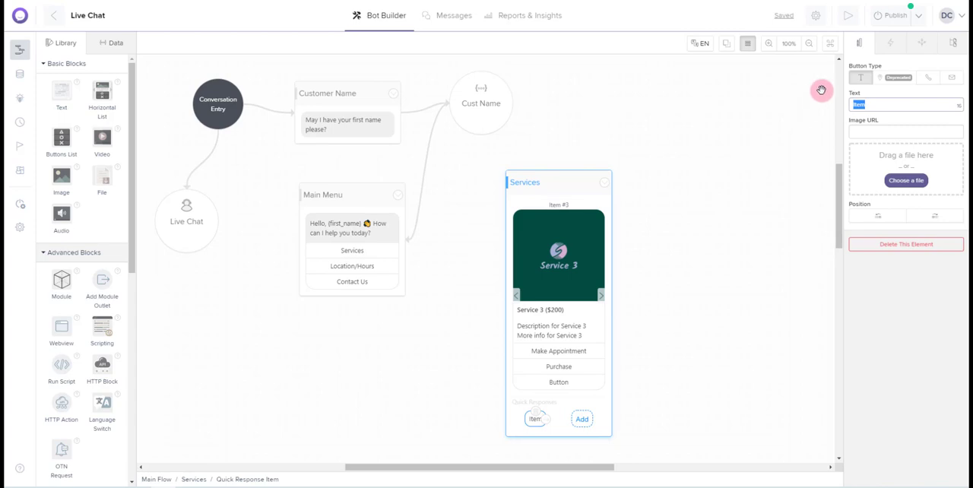
pyautogui.write('Live Chat')
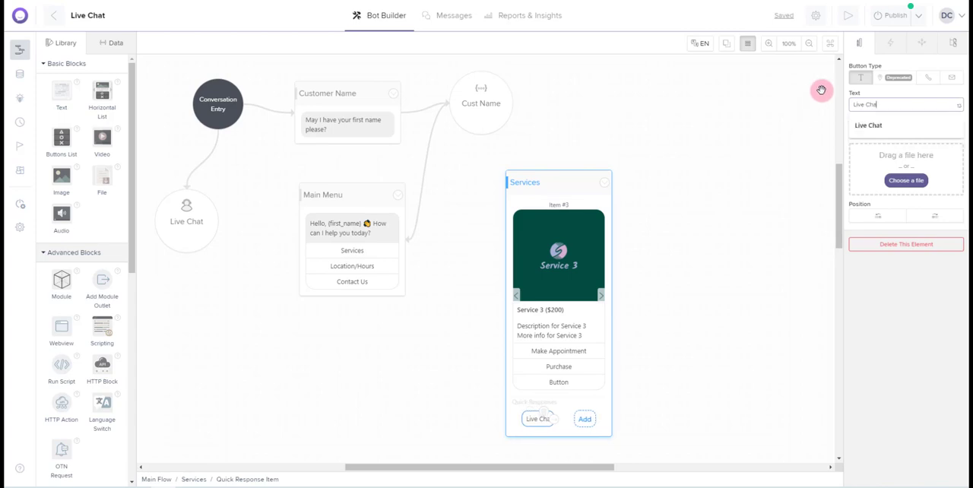
pyautogui.click(821, 90)
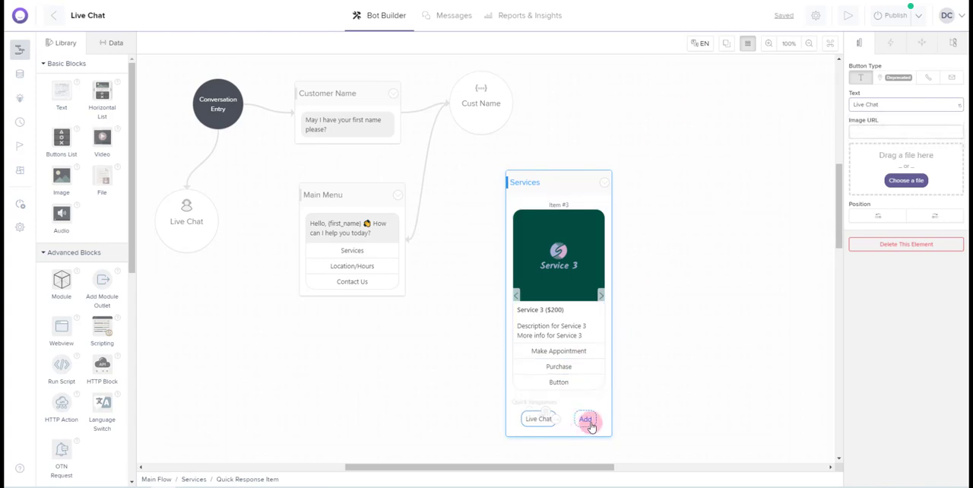
# Add a second quick response named "Main Menu" to the Services block and move the block slightly up and to the right on the canvas
pyautogui.click(587, 421)
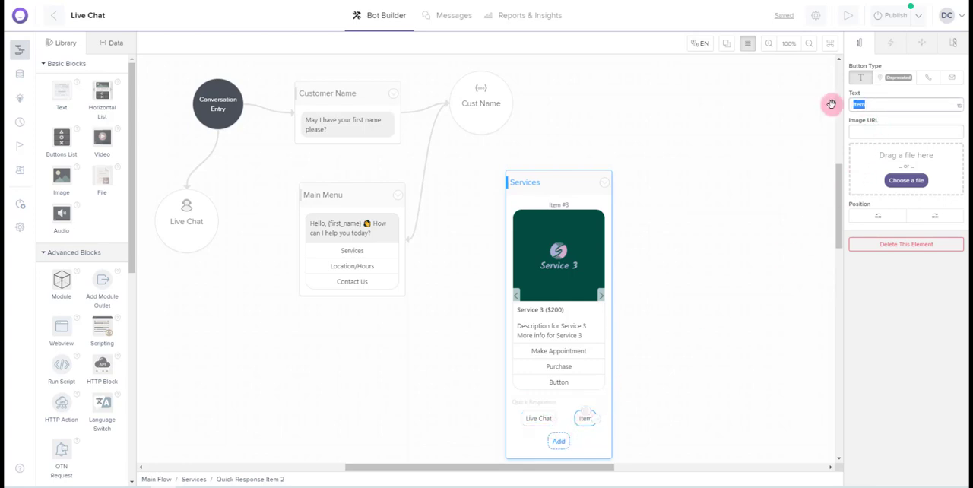
pyautogui.write('Main Menu')
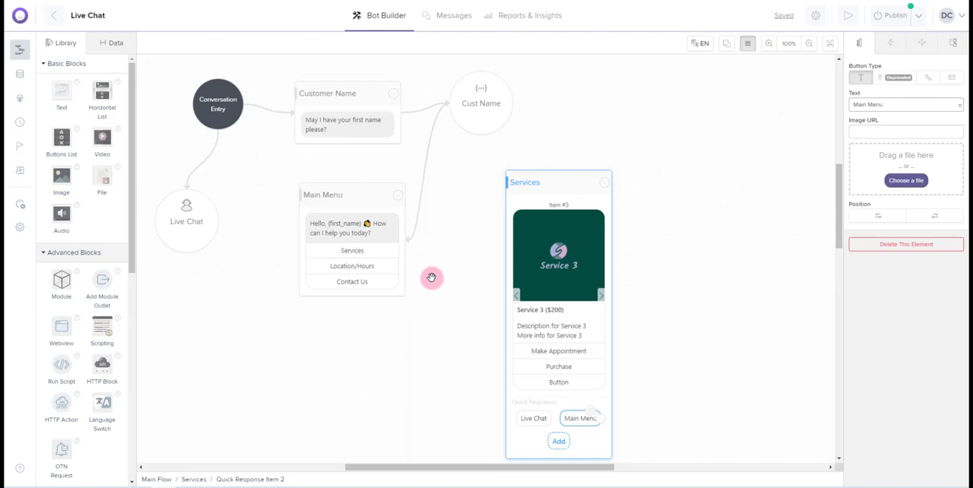
pyautogui.click(554, 181)
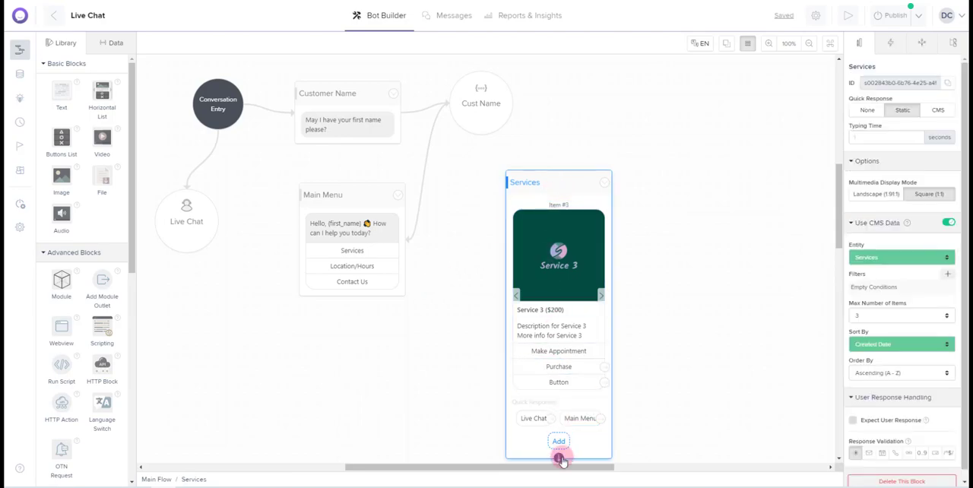
pyautogui.moveTo(567, 191); pyautogui.dragTo(594, 151)
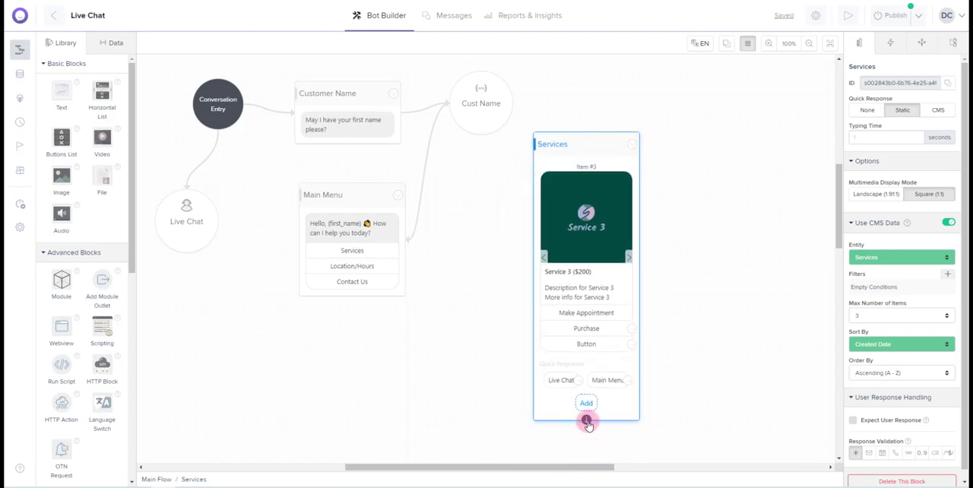
pyautogui.moveTo(586, 422); pyautogui.dragTo(364, 249)
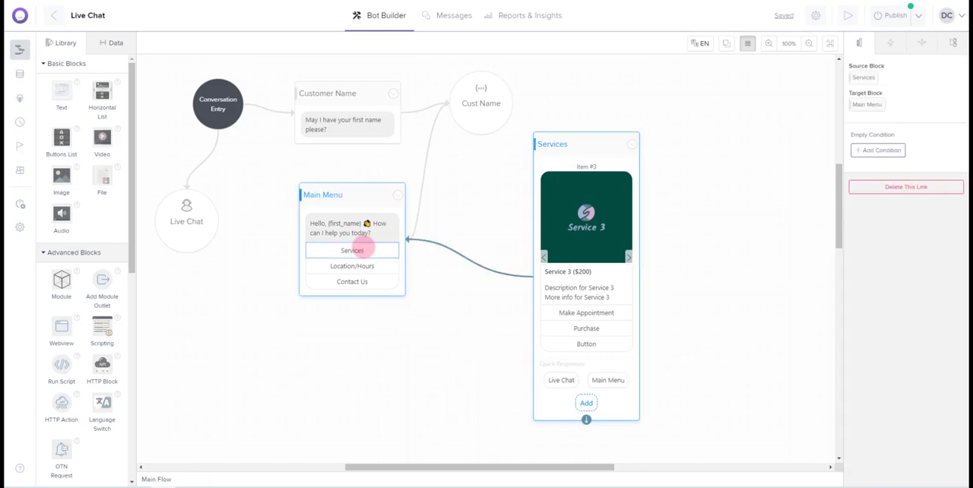
pyautogui.click(398, 196)
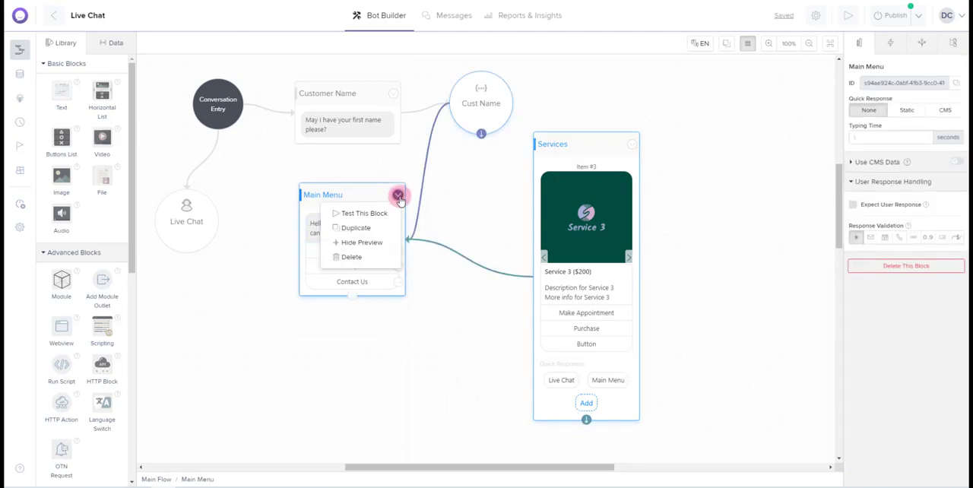
pyautogui.click(372, 211)
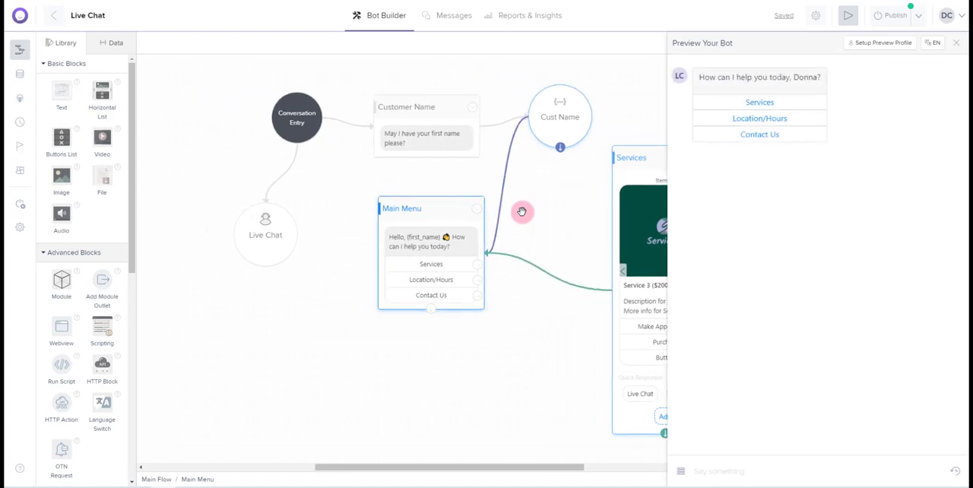
pyautogui.click(764, 104)
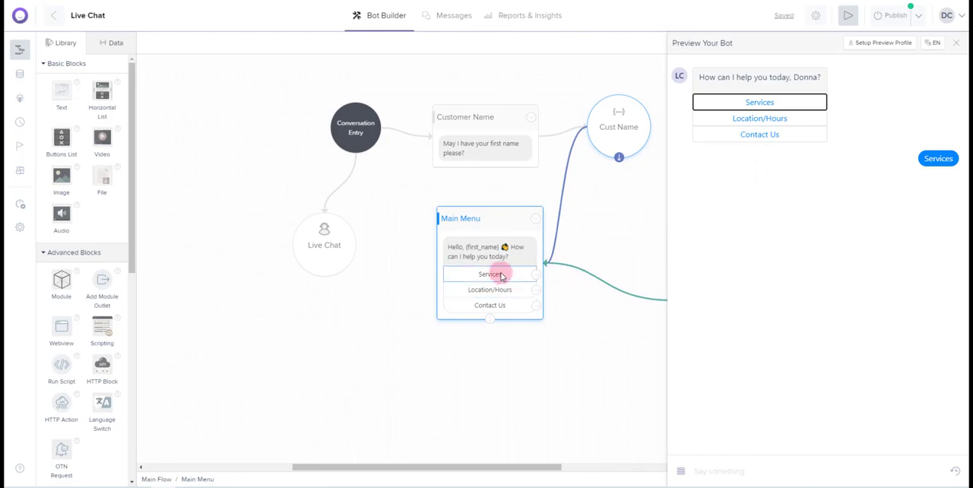
pyautogui.click(955, 42)
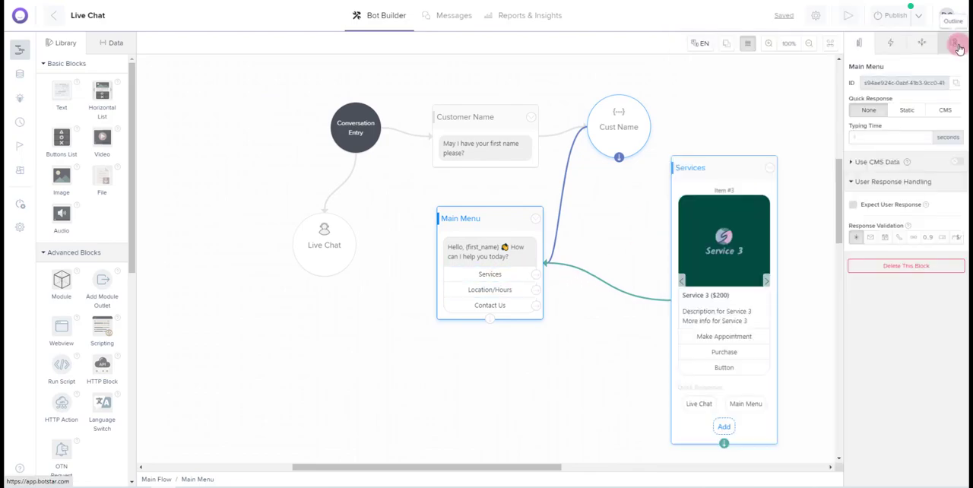
pyautogui.click(597, 281)
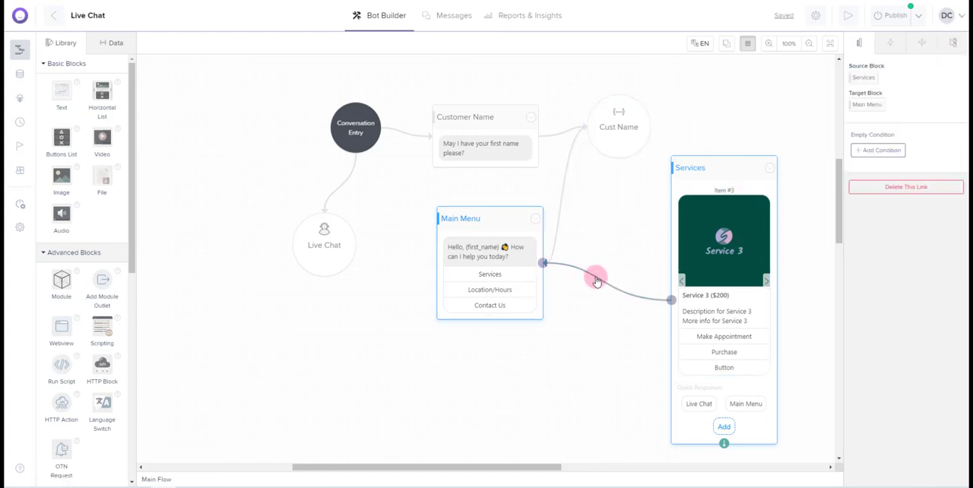
pyautogui.click(916, 188)
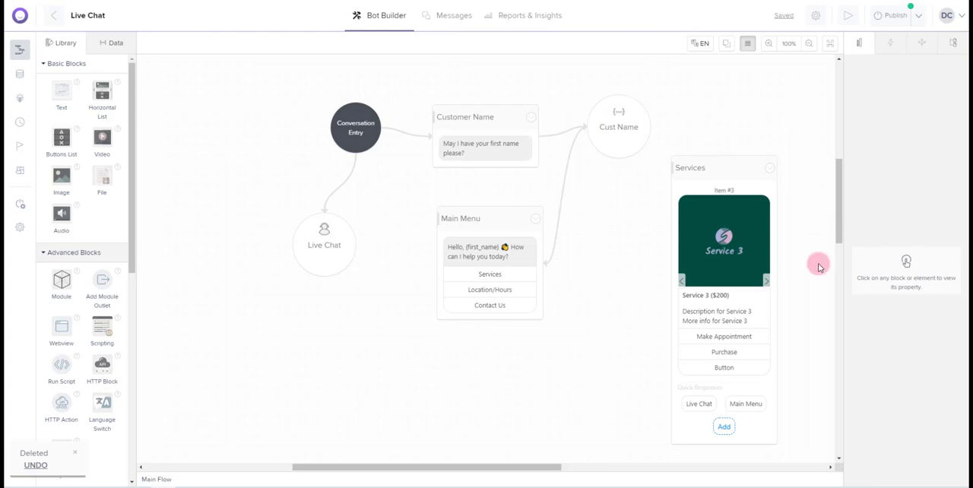
# Link the Main Menu's Services button to the Services block and test that choice starting from the Main Menu block
pyautogui.click(513, 277)
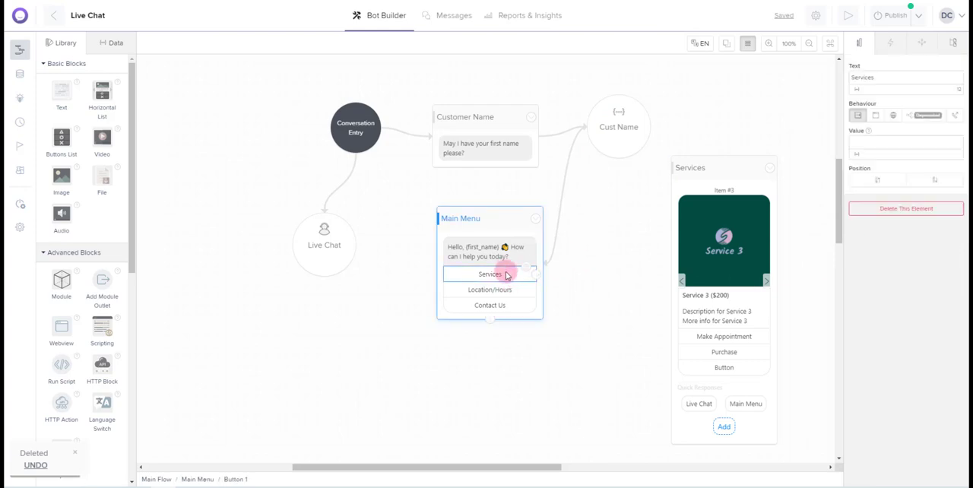
pyautogui.moveTo(538, 277); pyautogui.dragTo(700, 172)
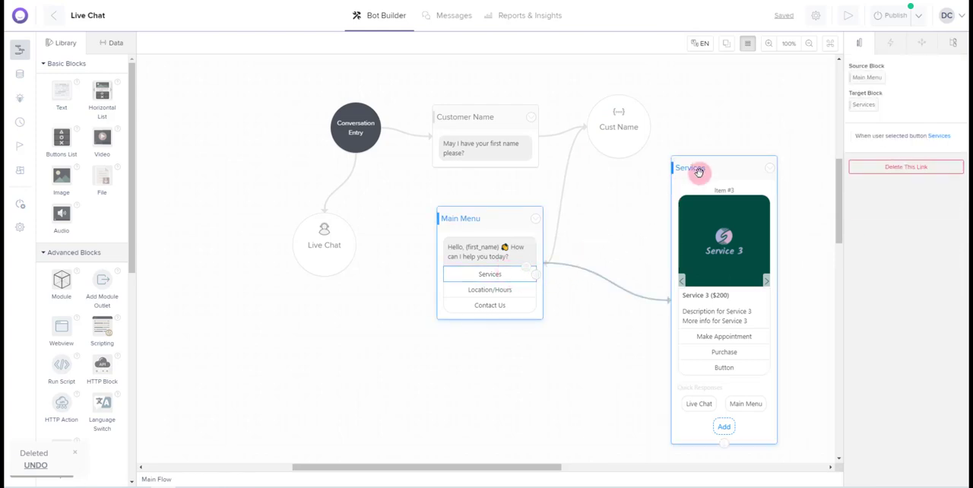
pyautogui.click(535, 219)
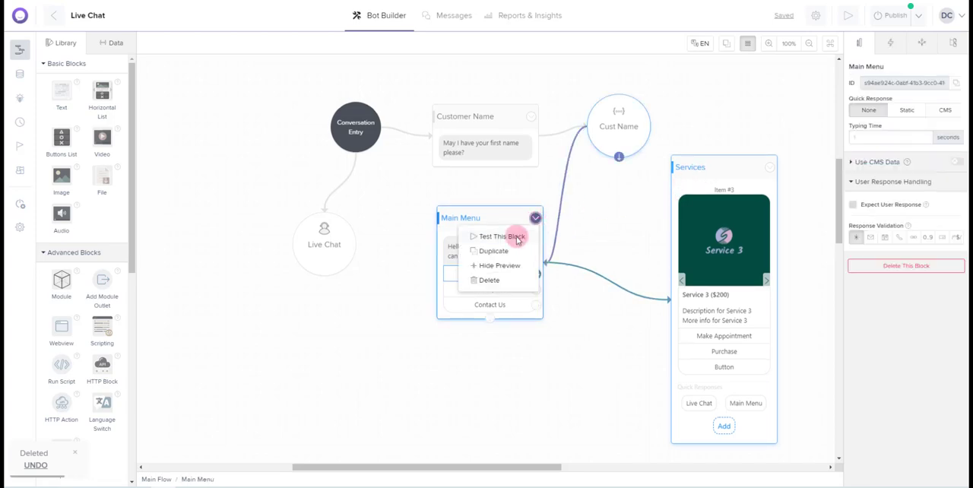
pyautogui.click(516, 237)
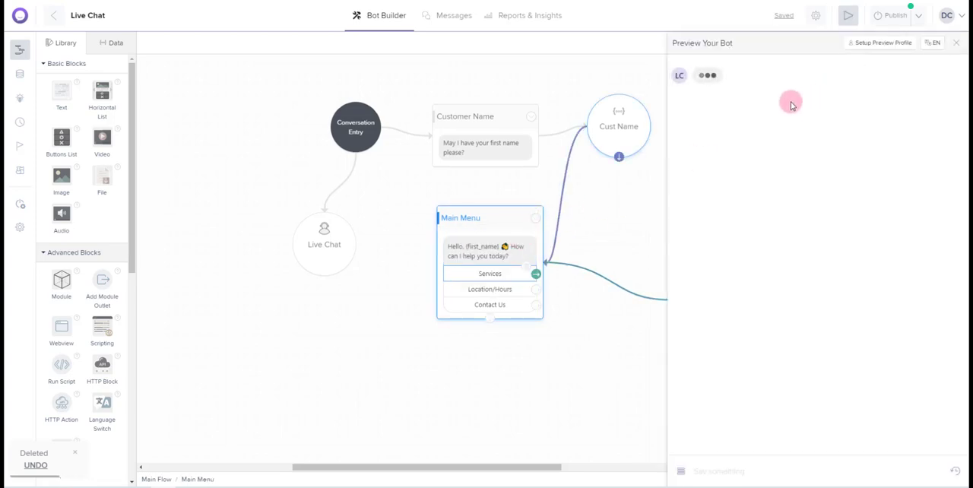
pyautogui.click(762, 103)
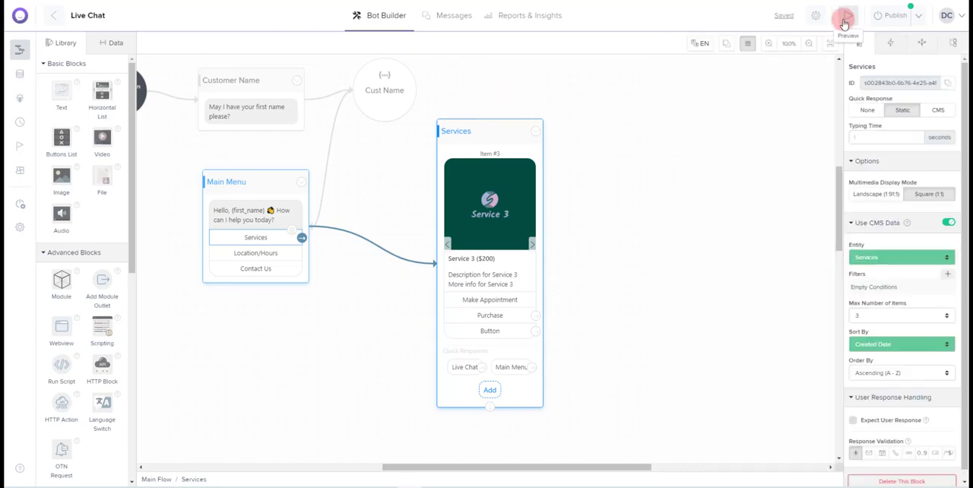
# Preview the bot from its conversation entry, answer the name question with a first name, and choose Services
pyautogui.click(843, 23)
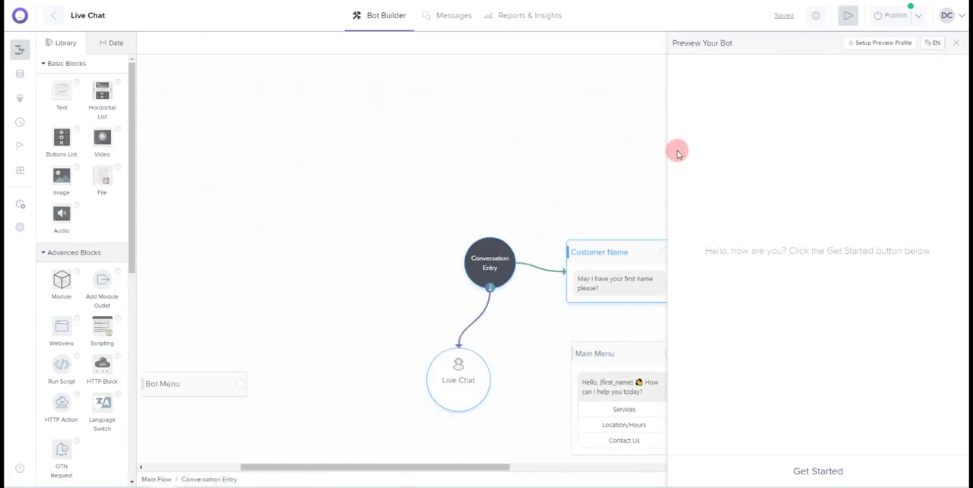
pyautogui.click(831, 470)
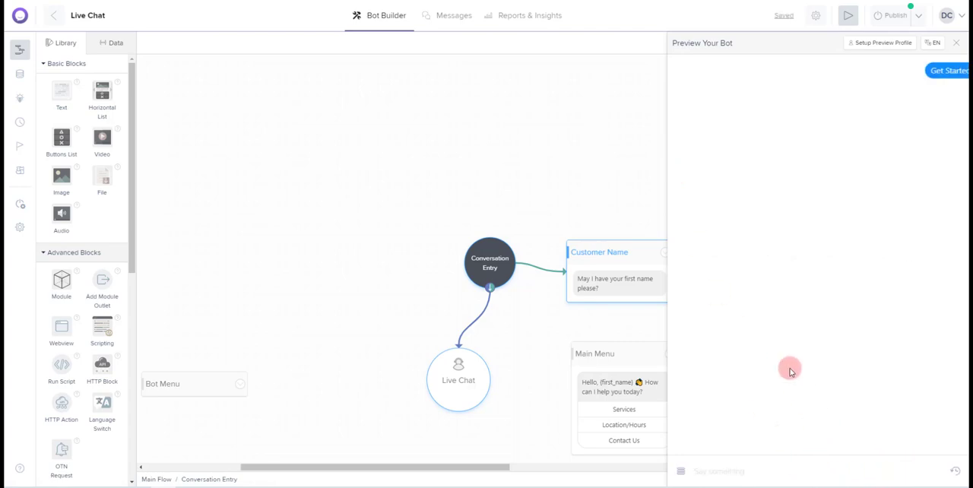
pyautogui.click(711, 469)
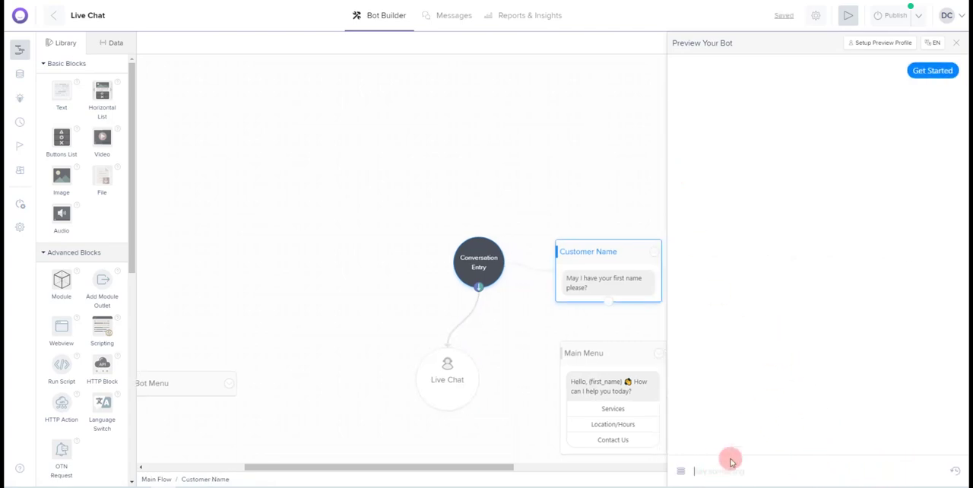
pyautogui.write('Donna')
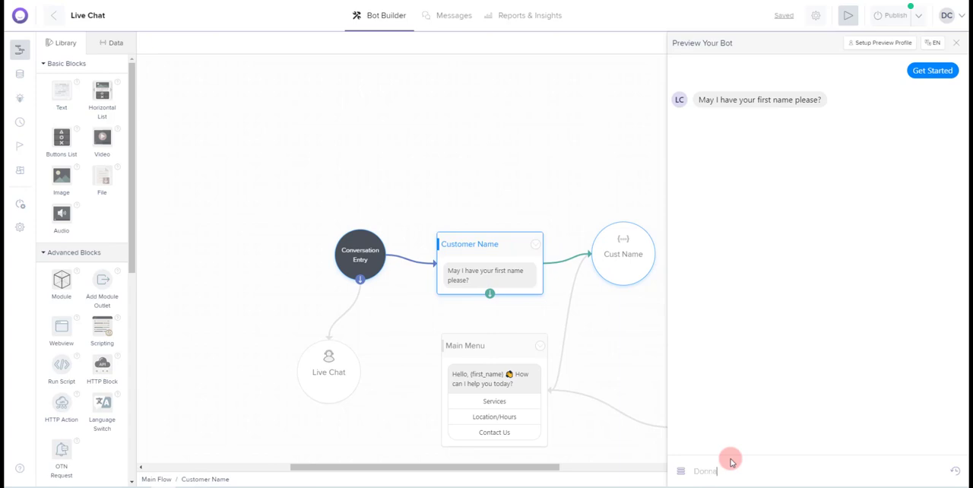
pyautogui.press('Return')
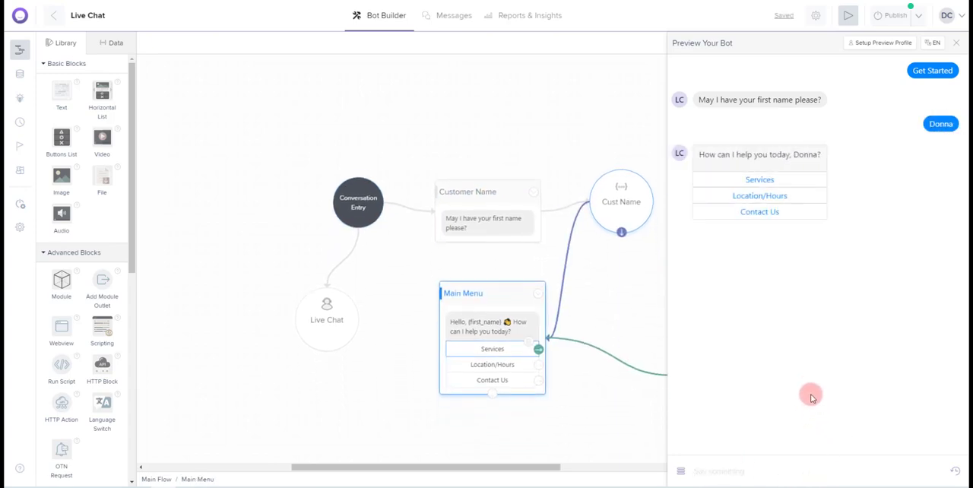
pyautogui.click(760, 181)
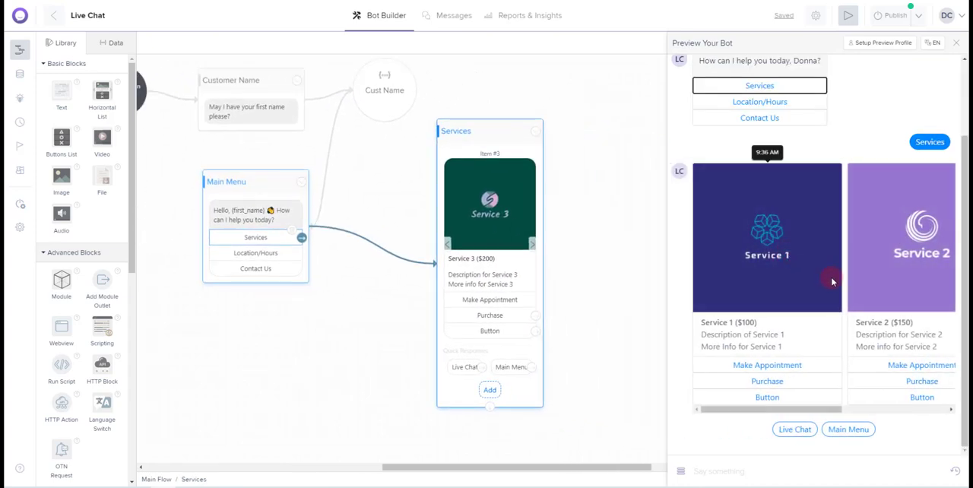
# Browse the previewed service cards to Service 3, try its Make Appointment button and the Main Menu quick response, and close the preview
pyautogui.moveTo(820, 412); pyautogui.dragTo(934, 417)
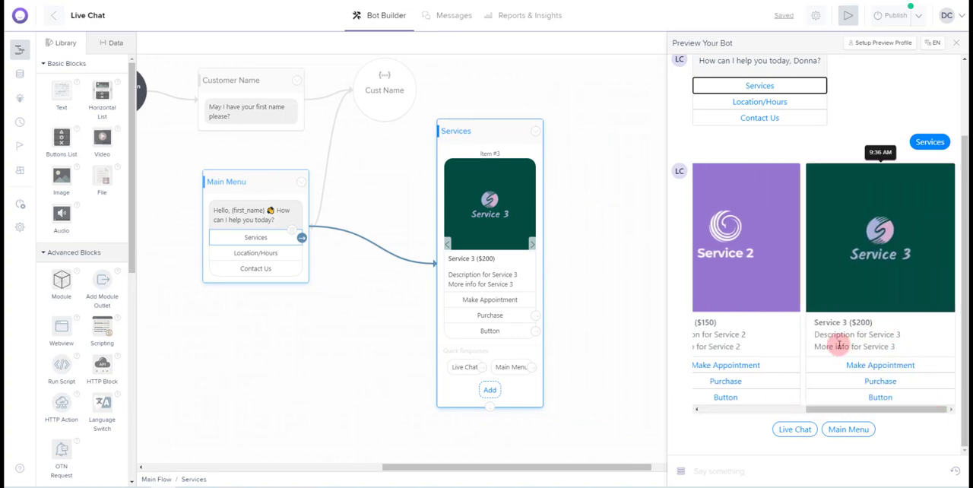
pyautogui.click(875, 364)
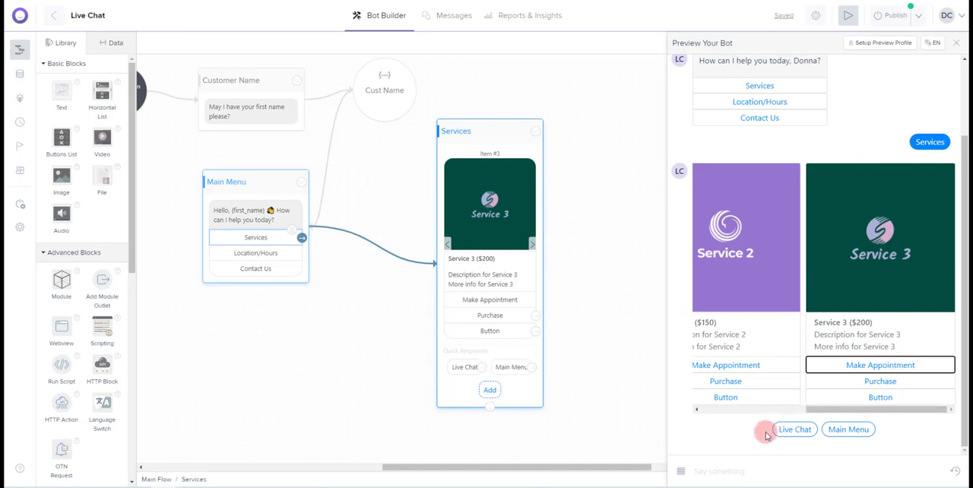
pyautogui.click(859, 430)
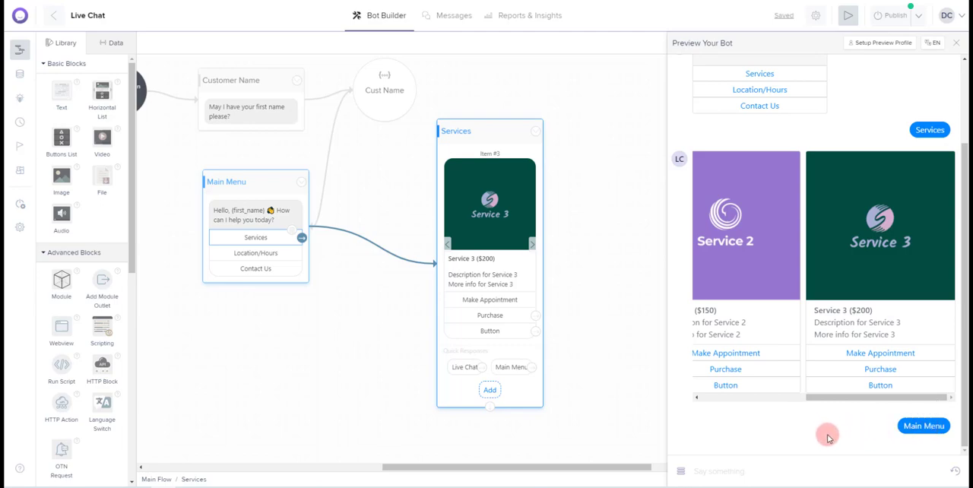
pyautogui.click(958, 45)
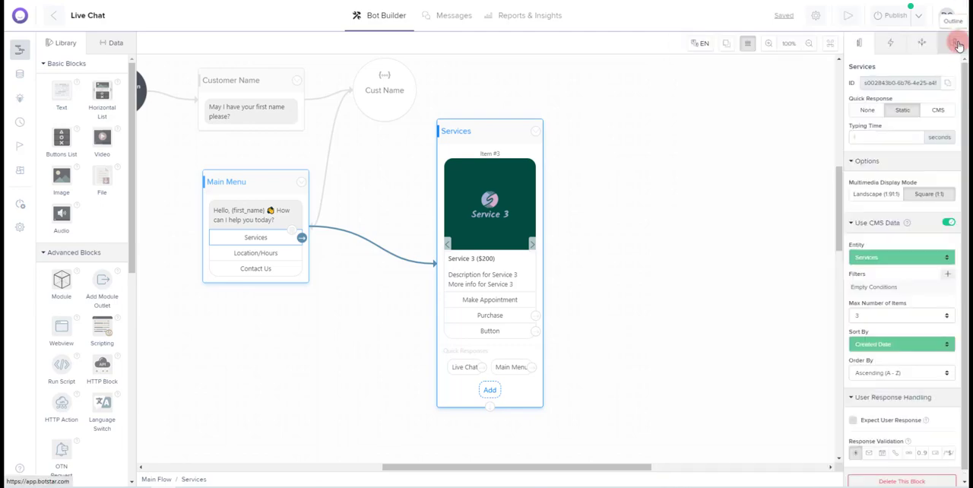
# Link the Services block's Live Chat quick response to the Live Chat block and its Main Menu quick response to the Main Menu block
pyautogui.click(469, 369)
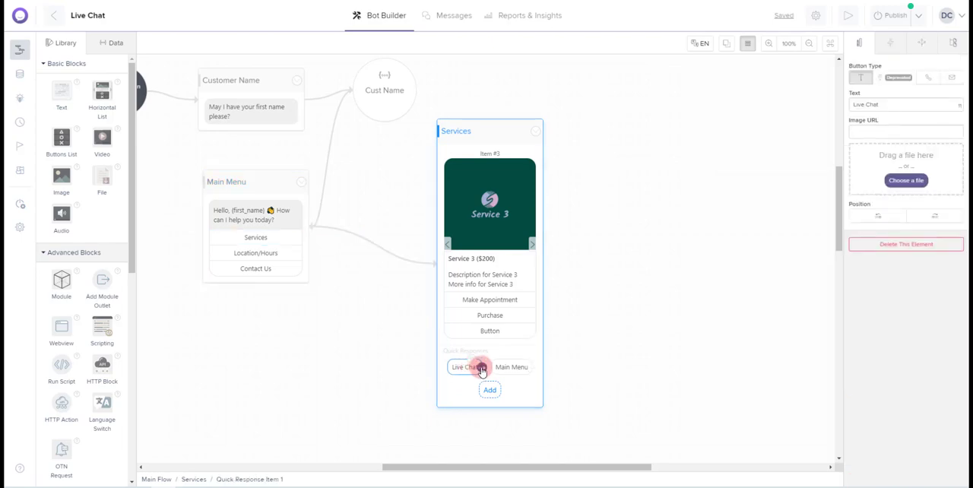
pyautogui.moveTo(312, 330); pyautogui.dragTo(406, 341)
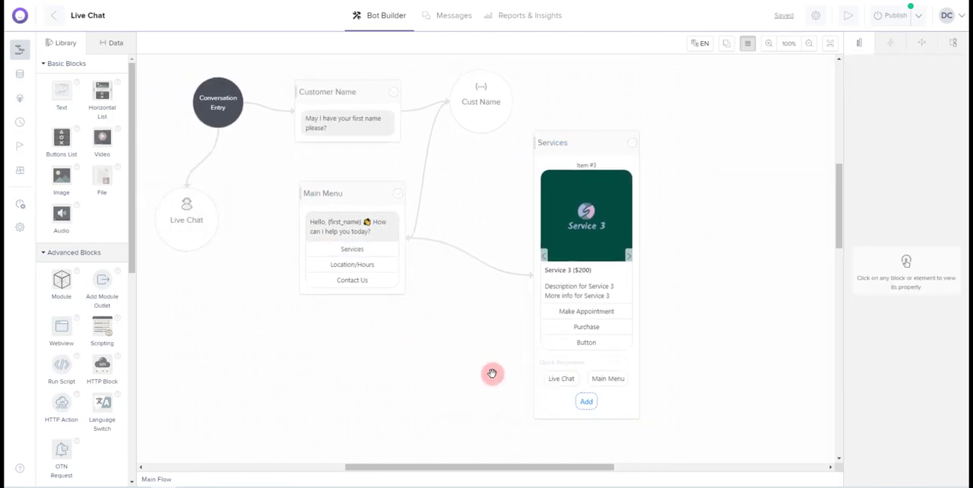
pyautogui.click(555, 380)
pyautogui.moveTo(578, 379); pyautogui.dragTo(181, 232)
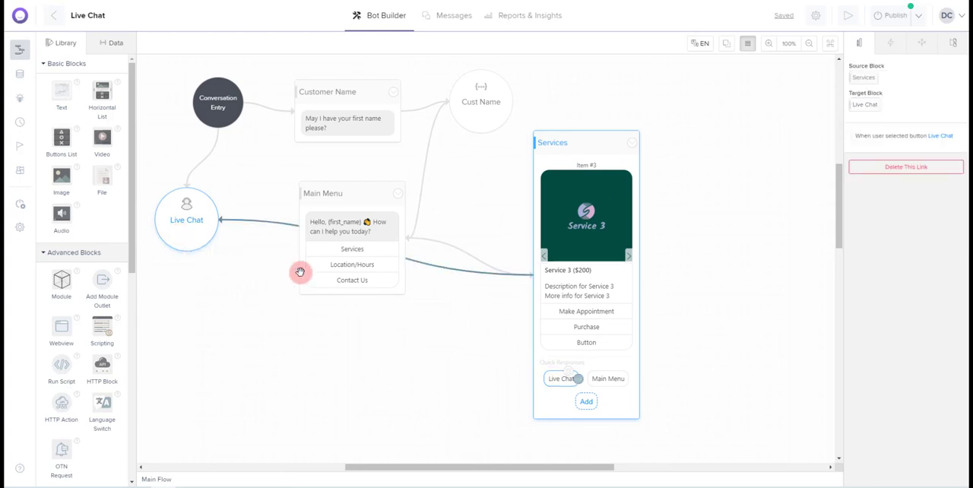
pyautogui.click(627, 383)
pyautogui.moveTo(629, 382); pyautogui.dragTo(395, 293)
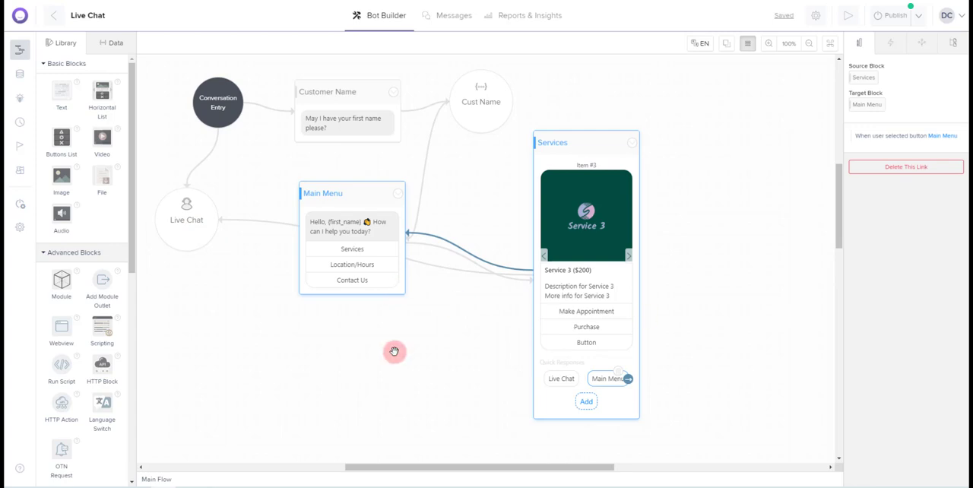
# Add a Module block below the Main Menu block and name it Location/Hours
pyautogui.moveTo(395, 352); pyautogui.dragTo(452, 314)
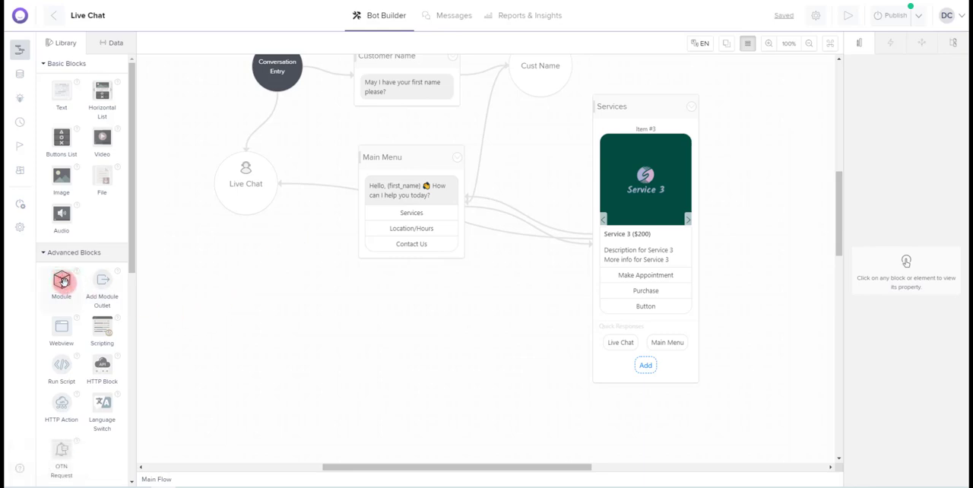
pyautogui.moveTo(63, 281); pyautogui.dragTo(285, 289)
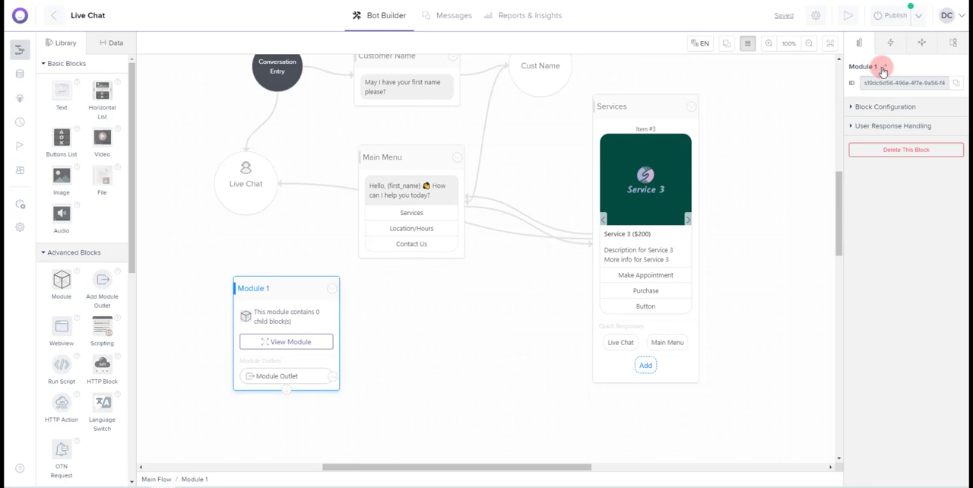
pyautogui.click(879, 69)
pyautogui.hotkey('ctrl', 'a')
pyautogui.write('Loc')
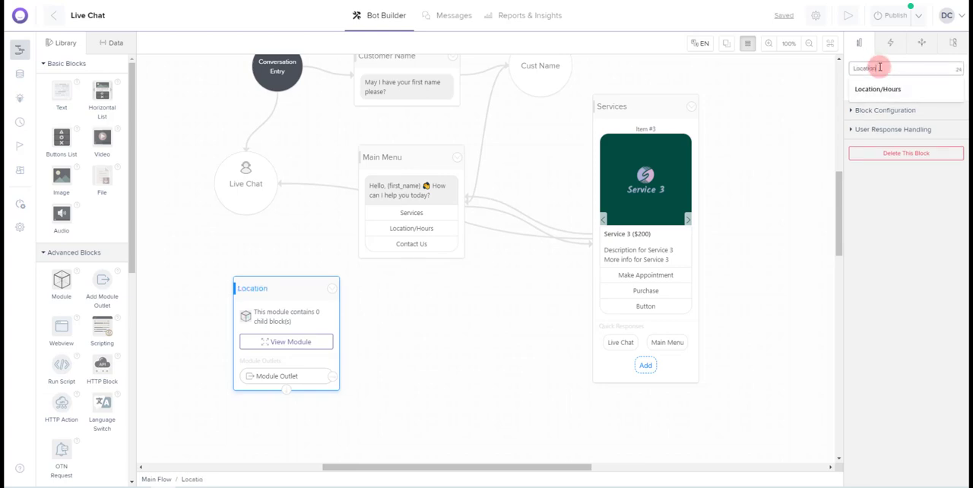
pyautogui.write('ation')
pyautogui.press('Down')
pyautogui.press('Return')
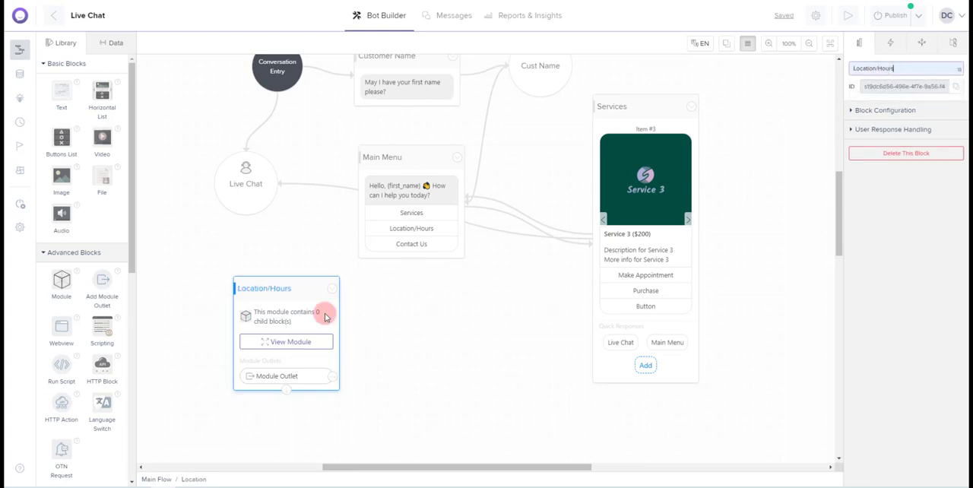
# Open the Location/Hours module and rearrange its Module Entry and Module Outlet nodes to leave space between them
pyautogui.click(276, 344)
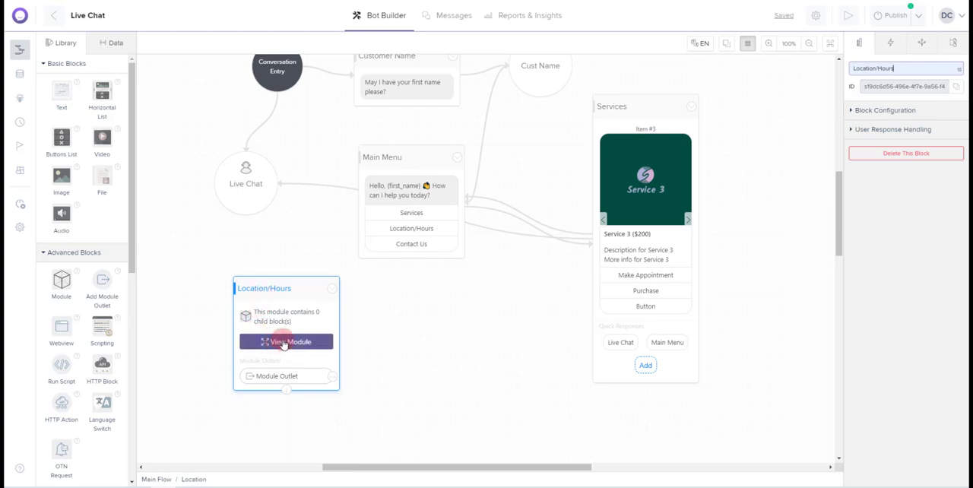
pyautogui.click(498, 263)
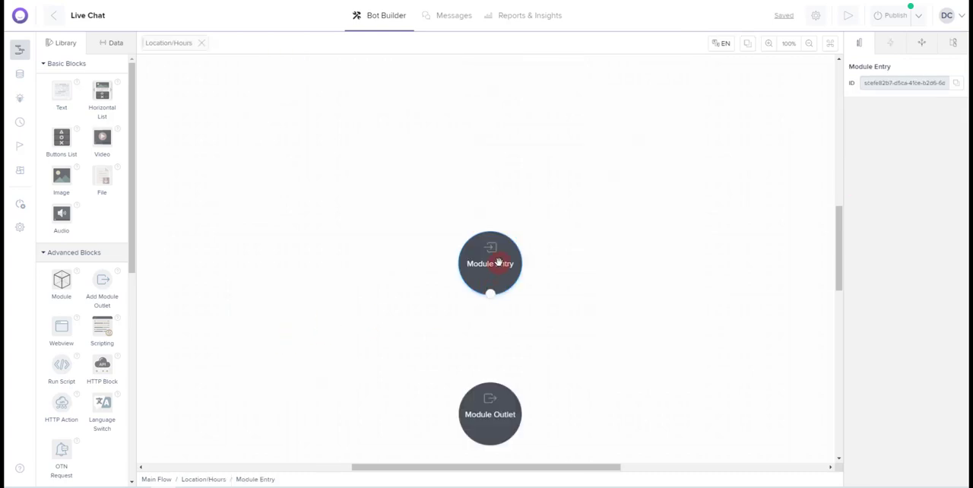
pyautogui.moveTo(498, 263); pyautogui.dragTo(285, 127)
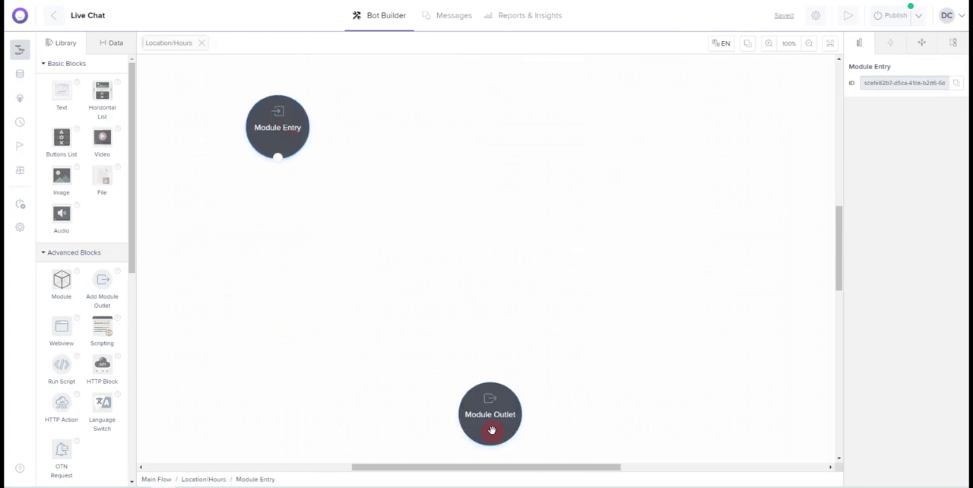
pyautogui.moveTo(492, 430); pyautogui.dragTo(506, 419)
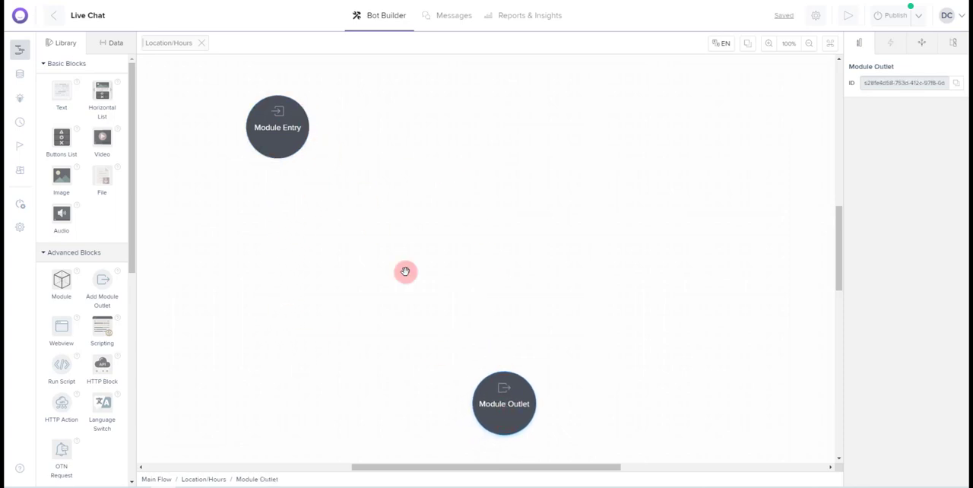
# Add a Buttons List block between Module Entry and Module Outlet and name it Location/Hours
pyautogui.click(62, 137)
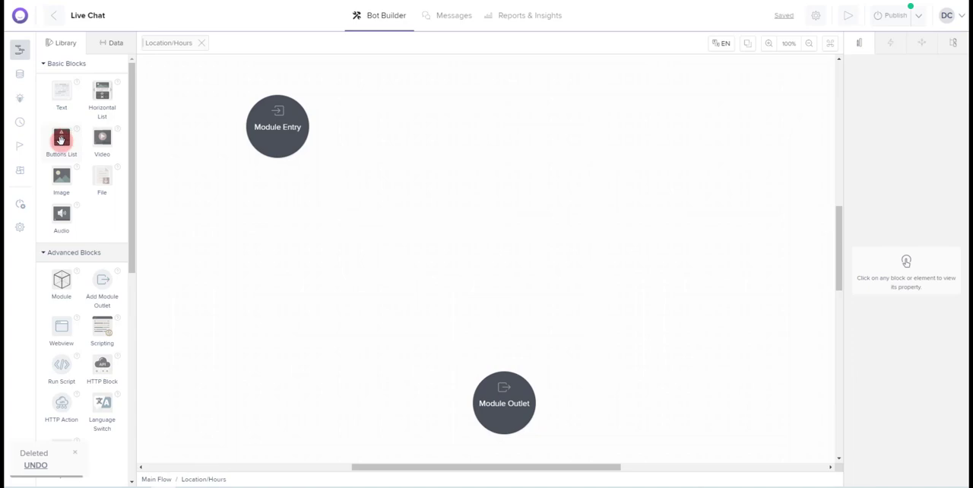
pyautogui.moveTo(61, 139); pyautogui.dragTo(391, 174)
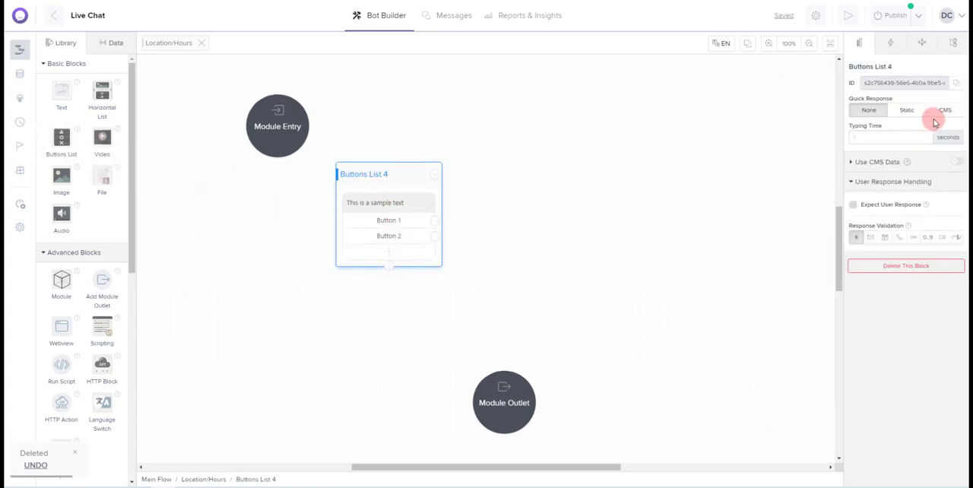
pyautogui.click(898, 67)
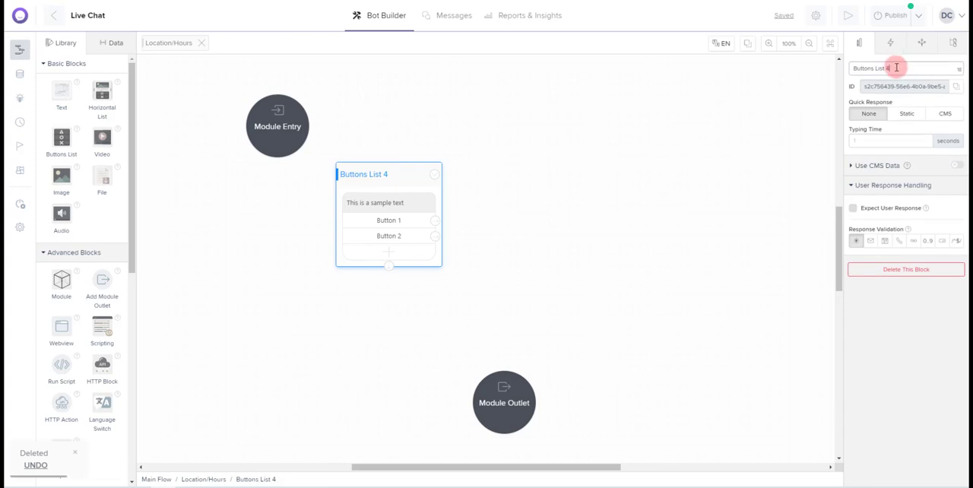
pyautogui.moveTo(897, 67); pyautogui.dragTo(852, 66)
pyautogui.write('Location')
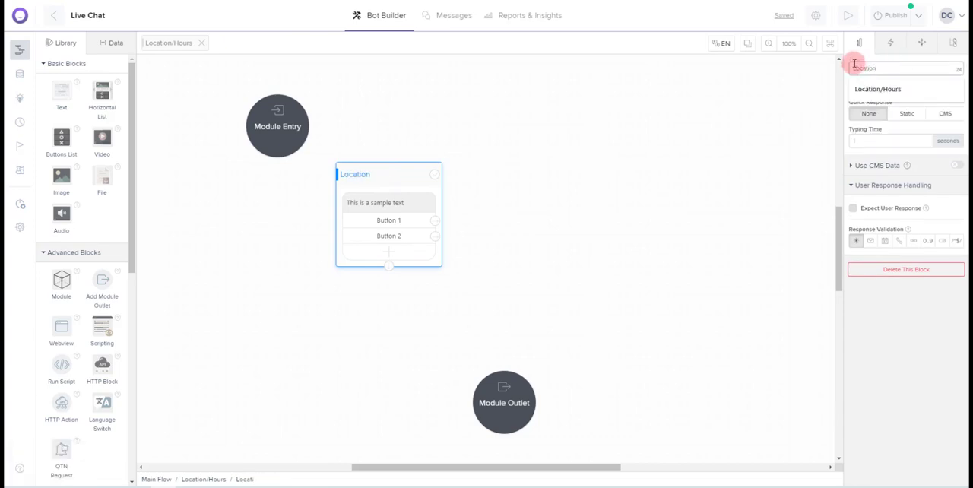
pyautogui.write('/Hours')
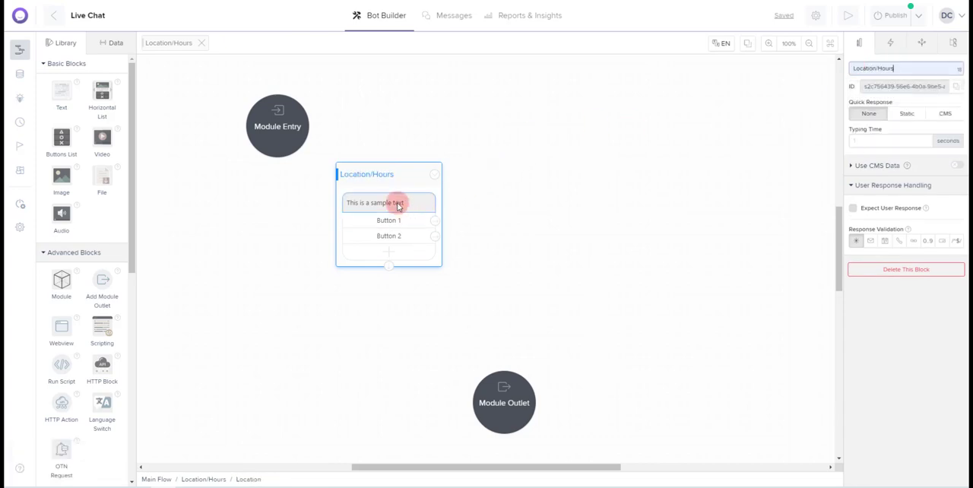
# Replace the Location/Hours block's sample message with "We are located at" followed by the business's street address
pyautogui.click(398, 204)
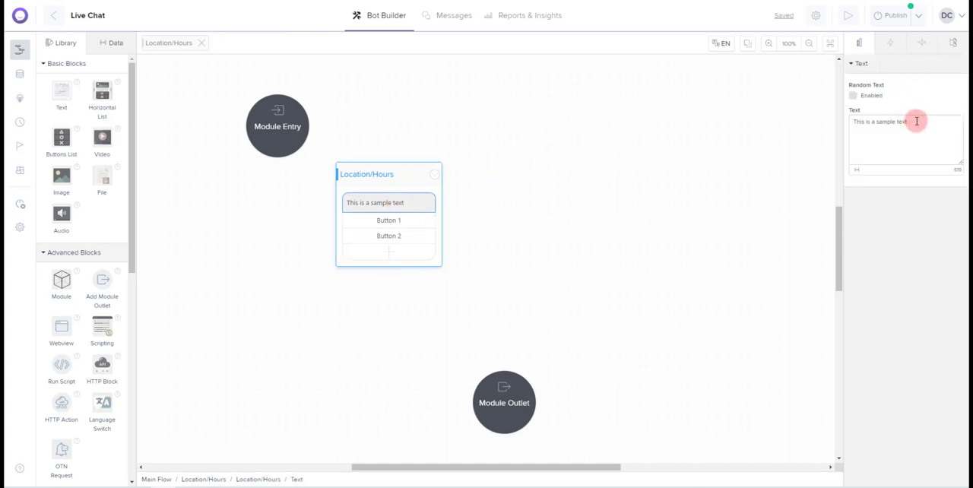
pyautogui.moveTo(912, 119); pyautogui.dragTo(850, 121)
pyautogui.press('BackSpace')
pyautogui.write('We')
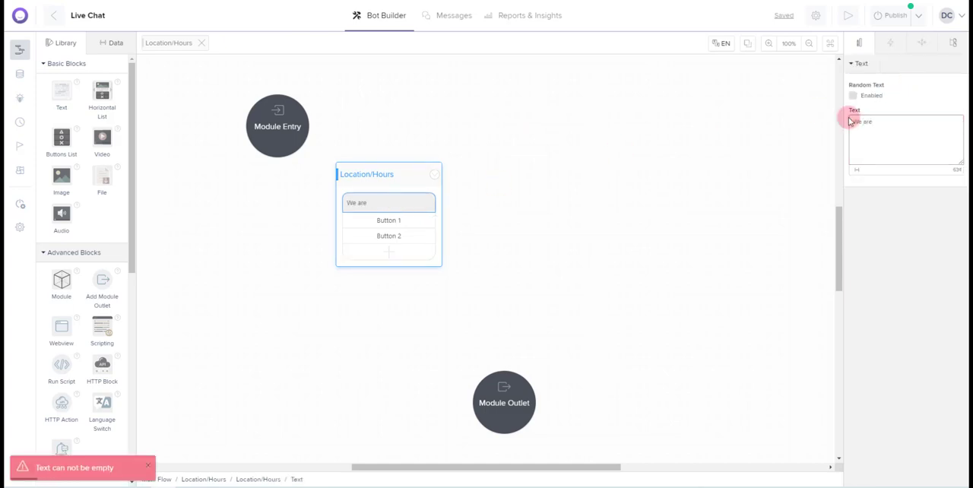
pyautogui.write(' are located a')
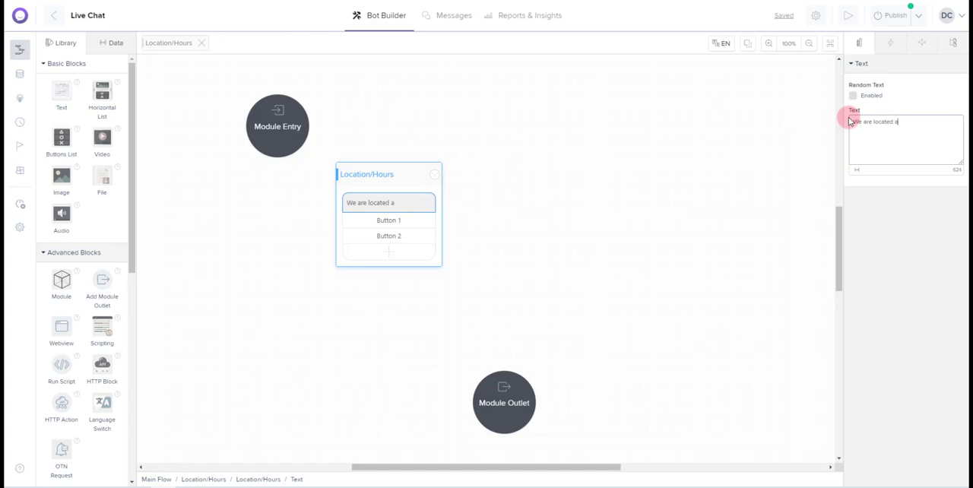
pyautogui.write('t 123 Main St Somewhere, USA 37373')
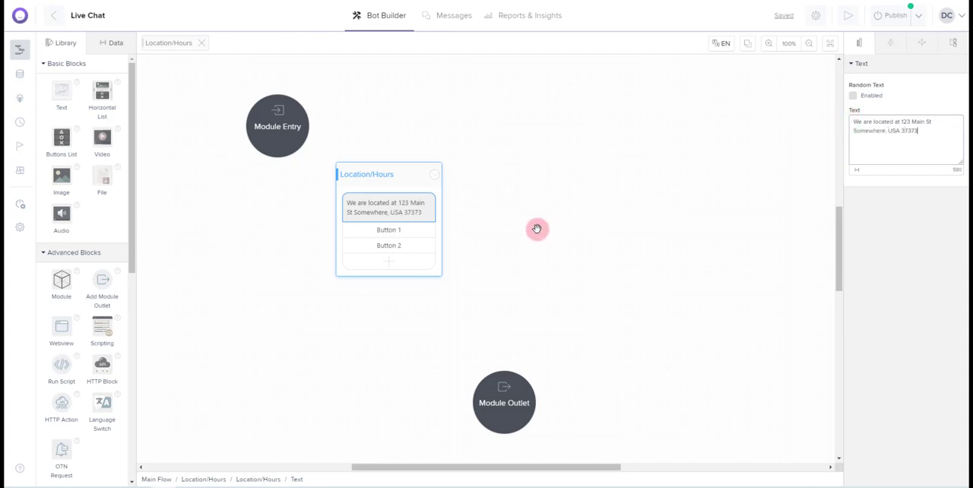
pyautogui.click(401, 233)
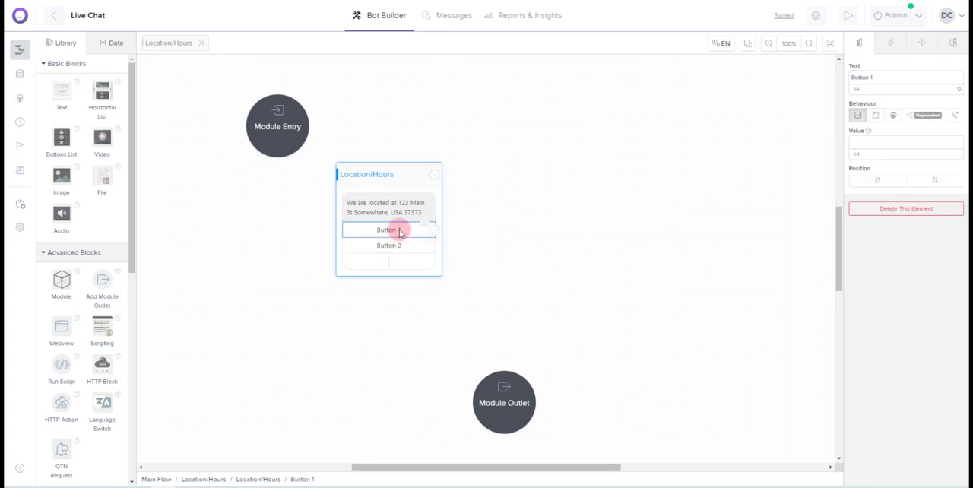
pyautogui.moveTo(889, 77); pyautogui.dragTo(841, 78)
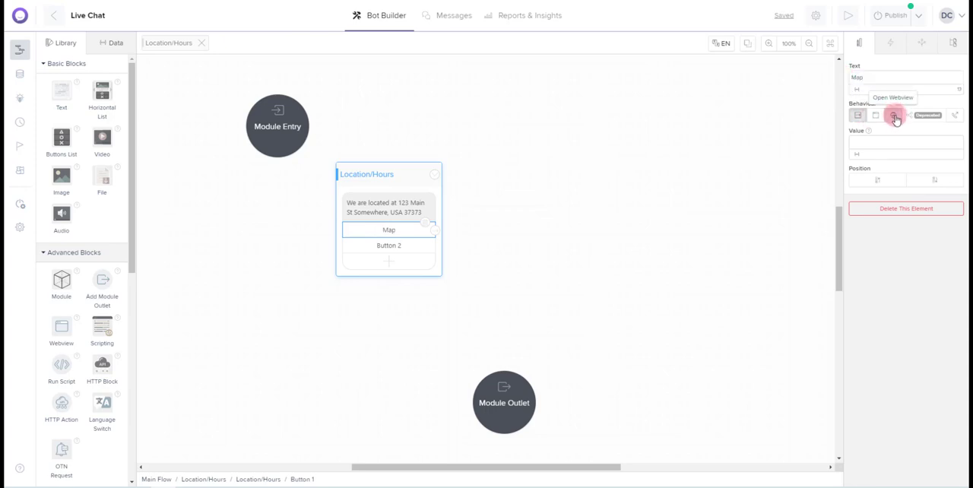
pyautogui.click(893, 114)
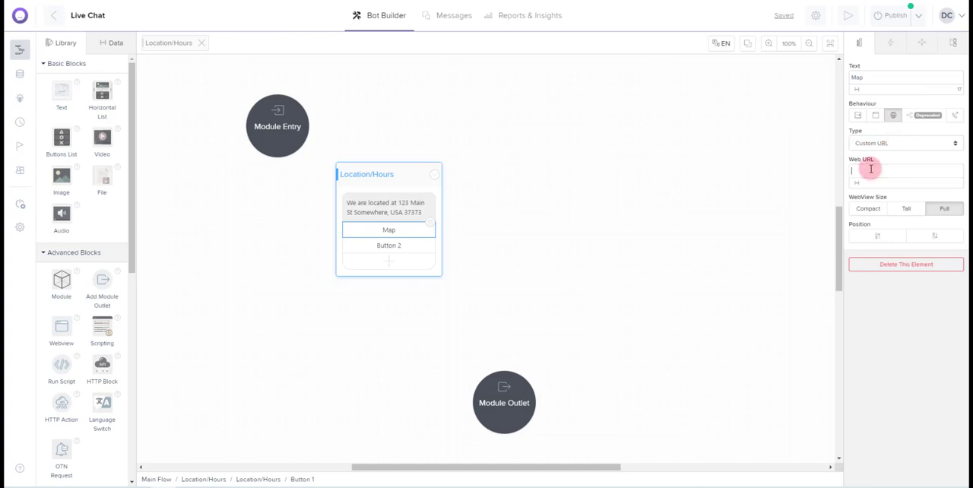
pyautogui.write('ttp://google.com')
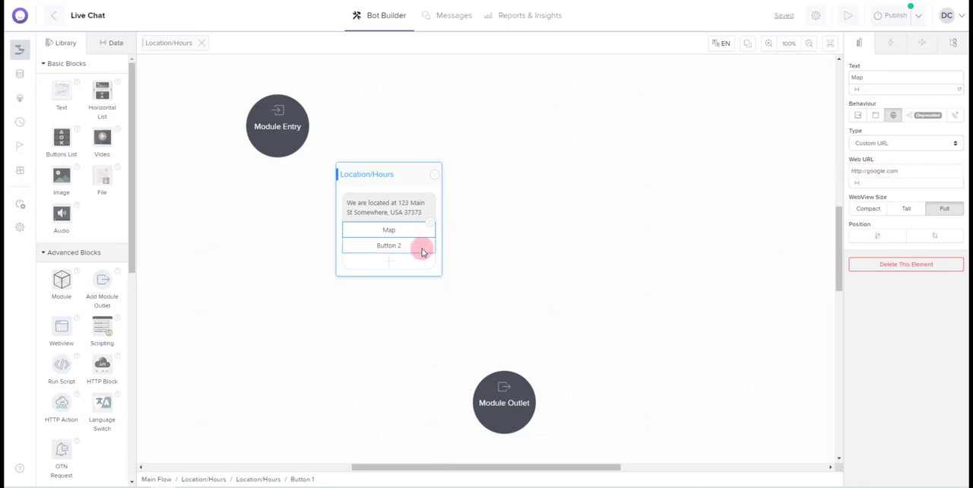
pyautogui.click(395, 247)
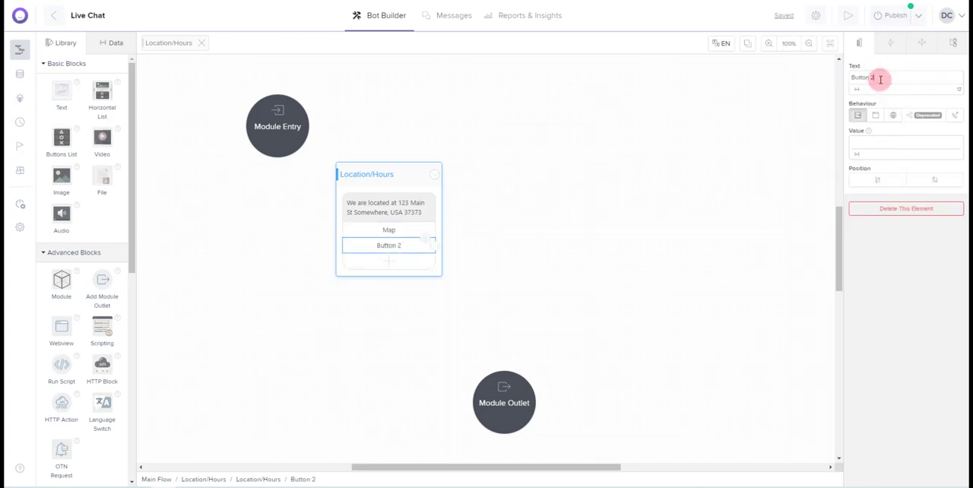
pyautogui.moveTo(880, 78); pyautogui.dragTo(843, 78)
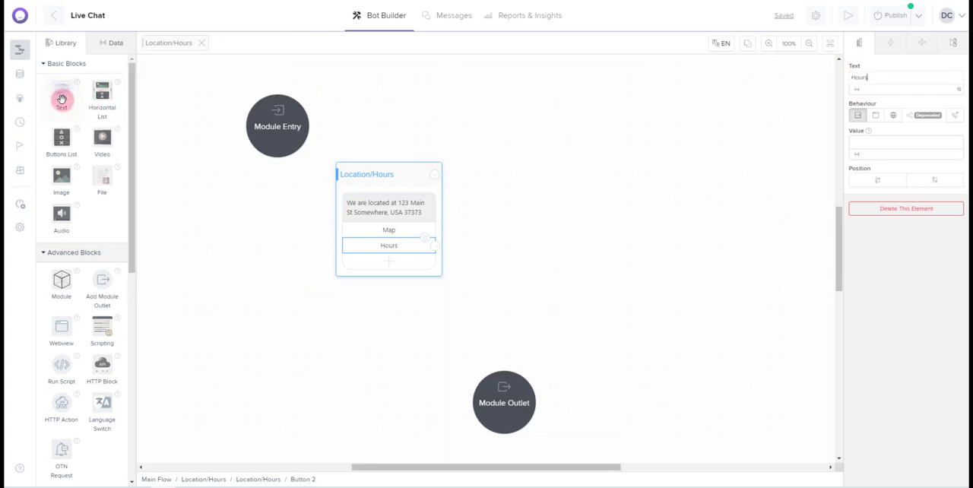
# Add a Text block beside the Location/Hours block and name it Hours
pyautogui.moveTo(62, 95); pyautogui.dragTo(549, 221)
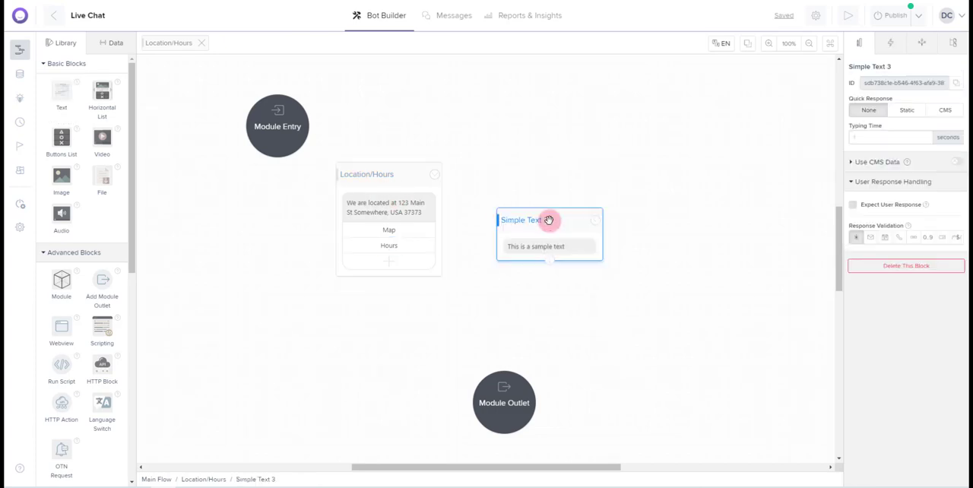
pyautogui.click(896, 66)
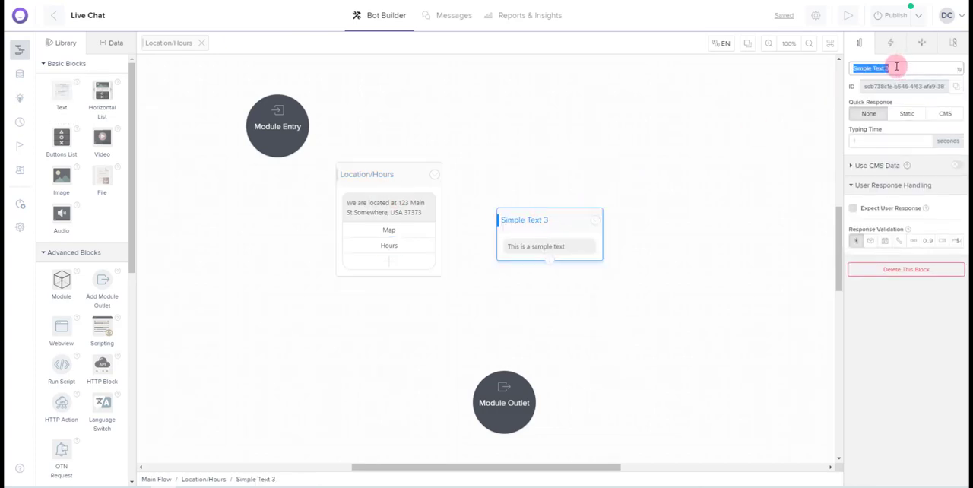
pyautogui.write('Hou')
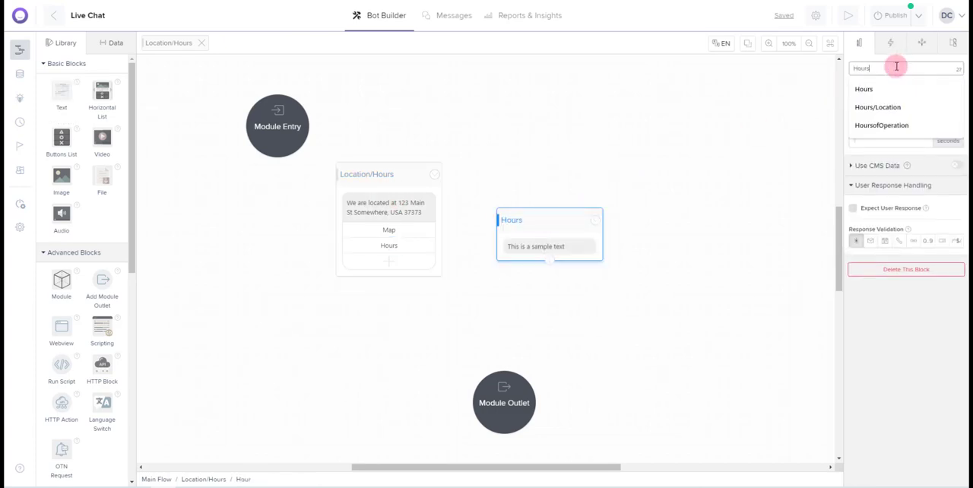
pyautogui.write('rs')
# Set the Hours block's message to "Monday thru Friday 7 AM to 5 PM"
pyautogui.click(559, 251)
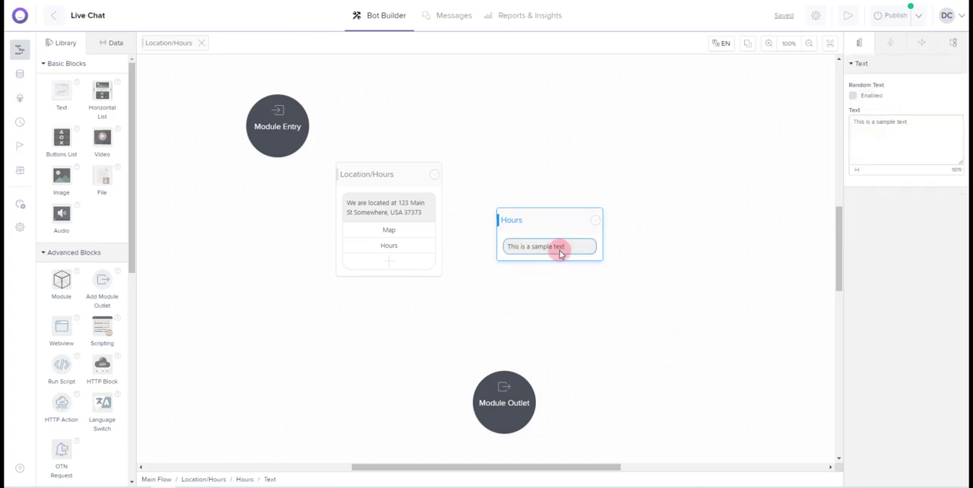
pyautogui.click(845, 123)
pyautogui.write('Monday thru Friday 7 AM to')
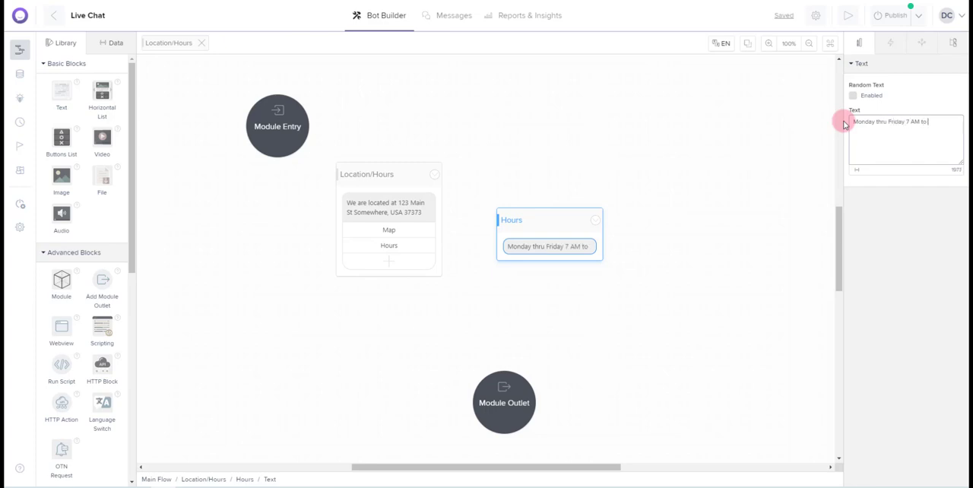
pyautogui.write('5 PM')
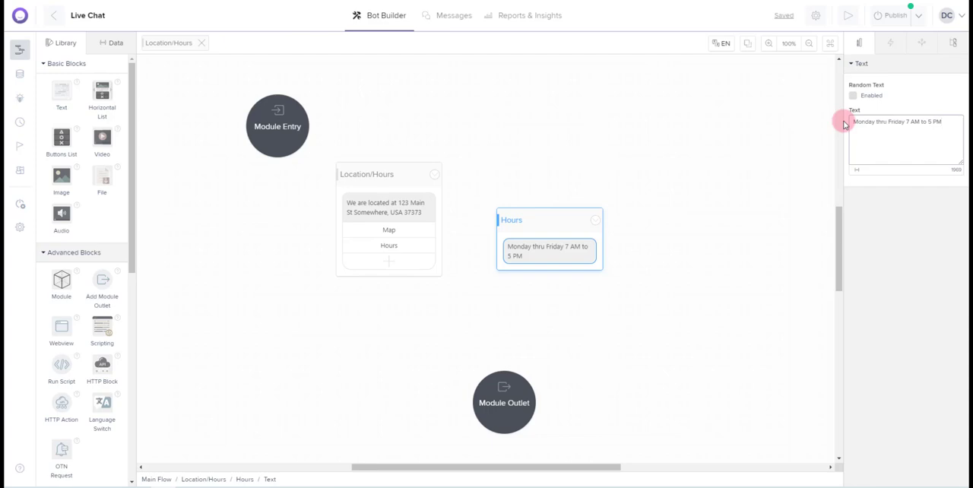
pyautogui.click(681, 143)
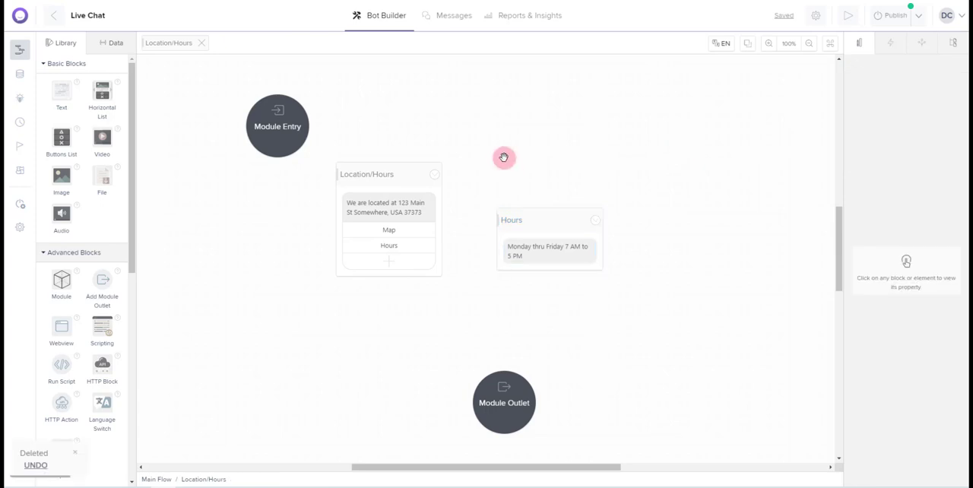
# Link Module Entry to the Location/Hours buttons block
pyautogui.click(284, 152)
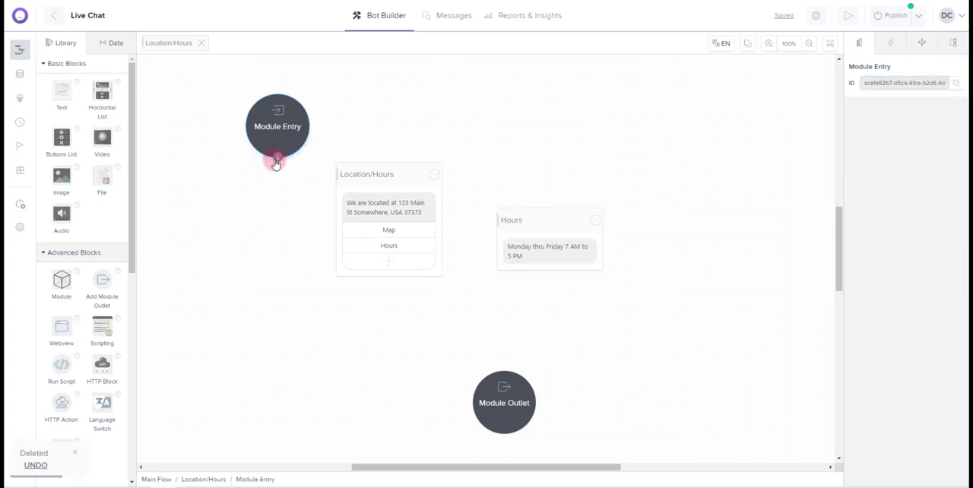
pyautogui.moveTo(279, 162); pyautogui.dragTo(384, 175)
pyautogui.click(419, 244)
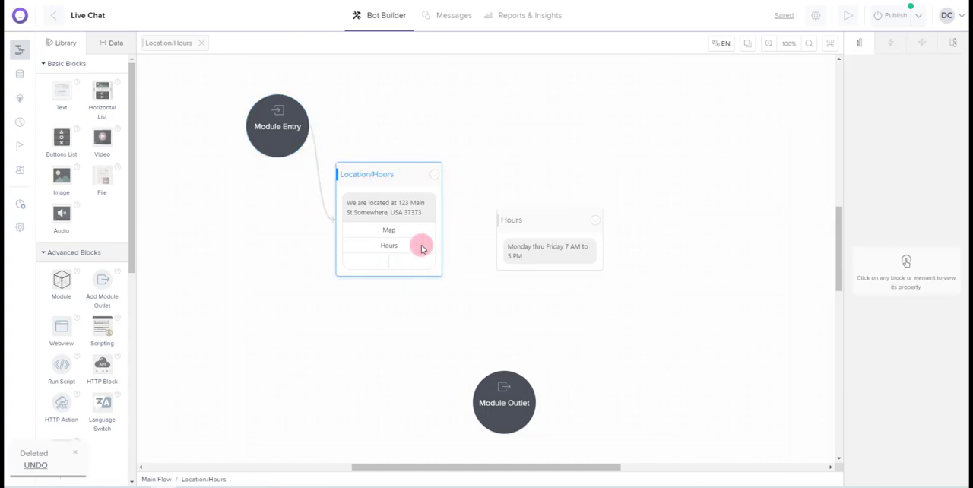
# Link the Location/Hours block's Hours button to the Hours block, and the Hours block to Module Outlet
pyautogui.click(405, 249)
pyautogui.moveTo(435, 246); pyautogui.dragTo(516, 221)
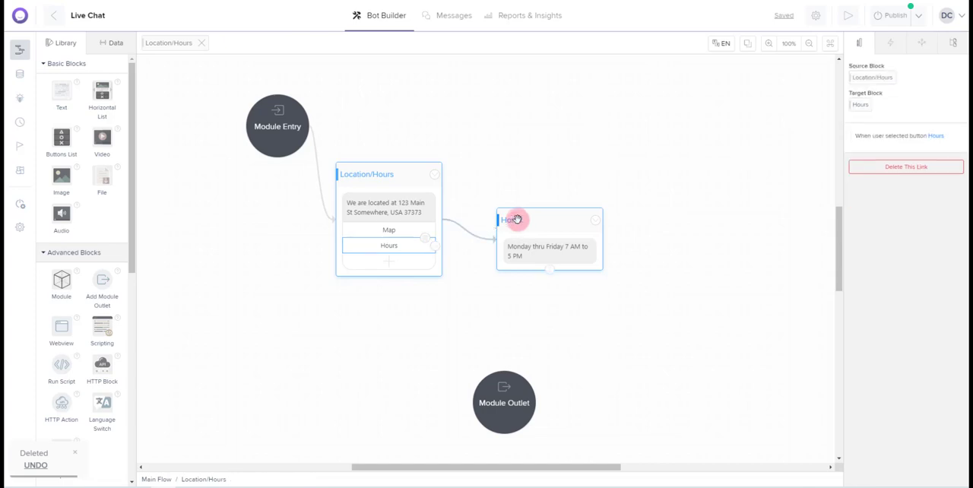
pyautogui.click(550, 271)
pyautogui.moveTo(549, 271); pyautogui.dragTo(505, 389)
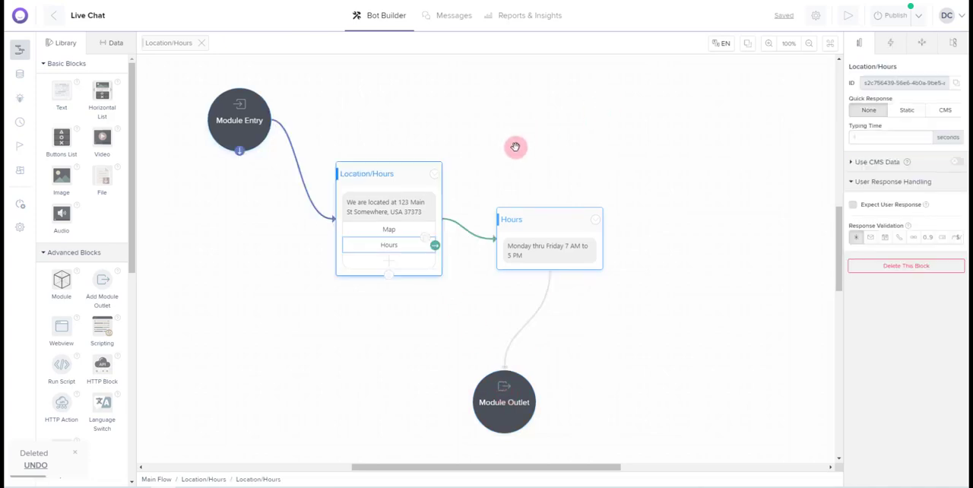
# Test the Location/Hours block in the preview, trying its Map and Hours buttons, and close the preview
pyautogui.click(434, 175)
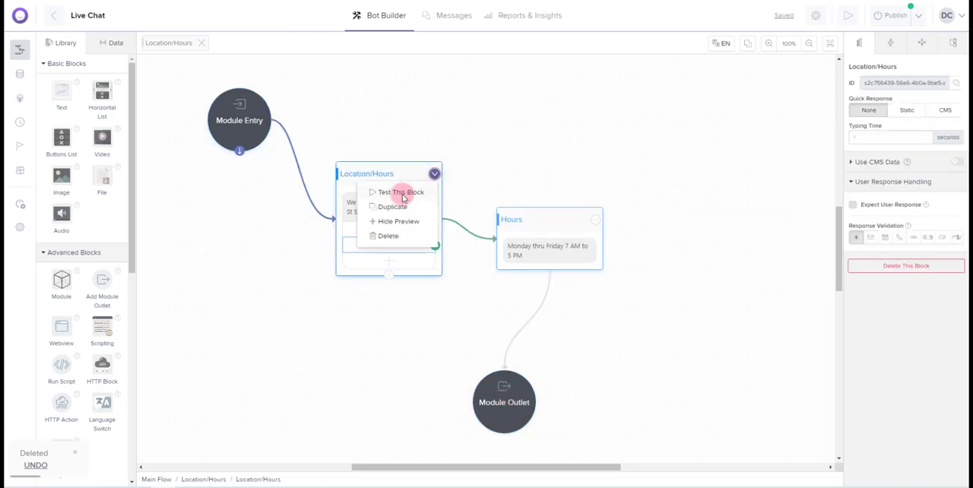
pyautogui.click(397, 191)
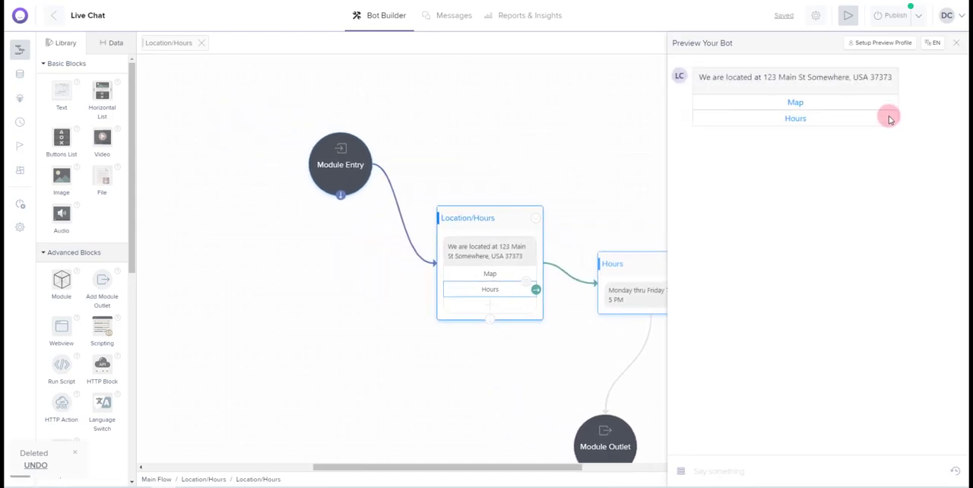
pyautogui.click(805, 106)
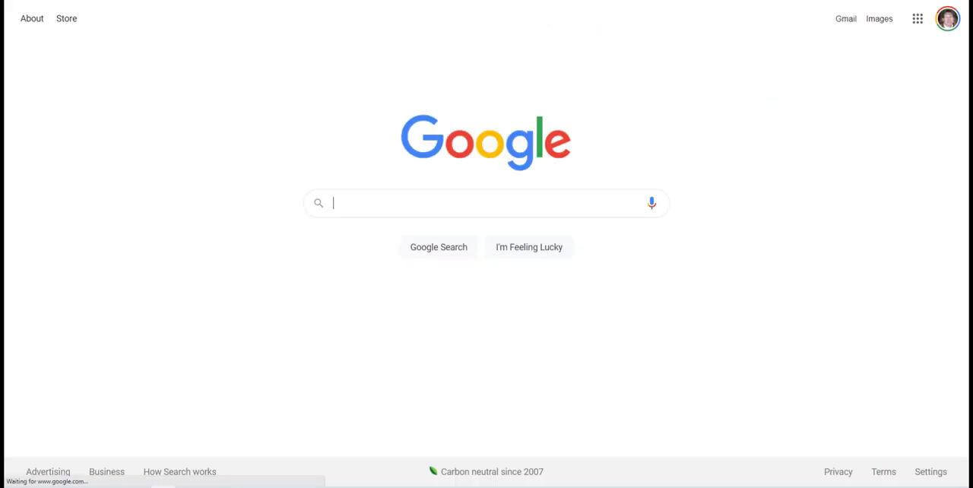
pyautogui.click(327, 0)
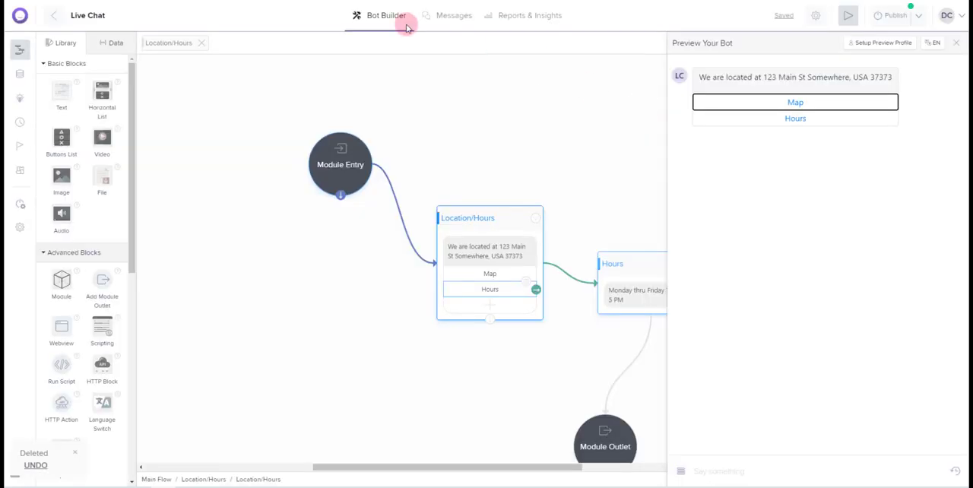
pyautogui.click(796, 120)
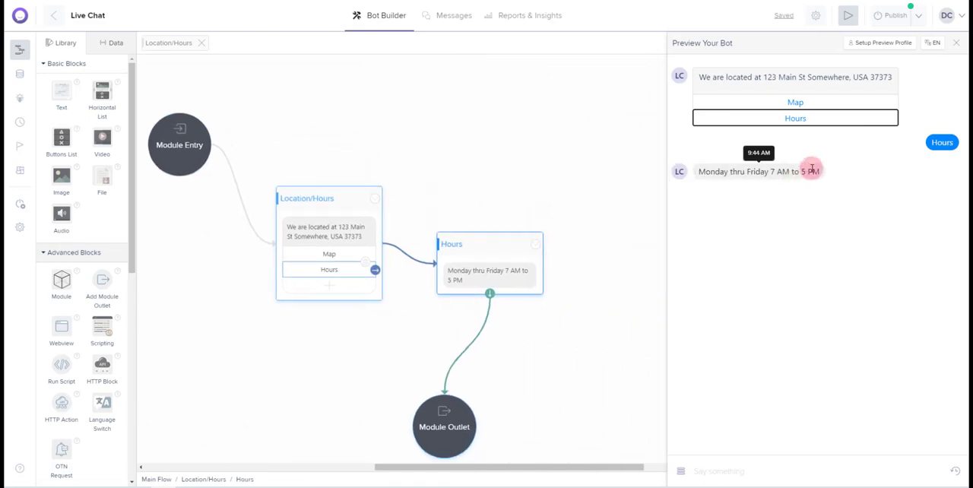
pyautogui.click(956, 42)
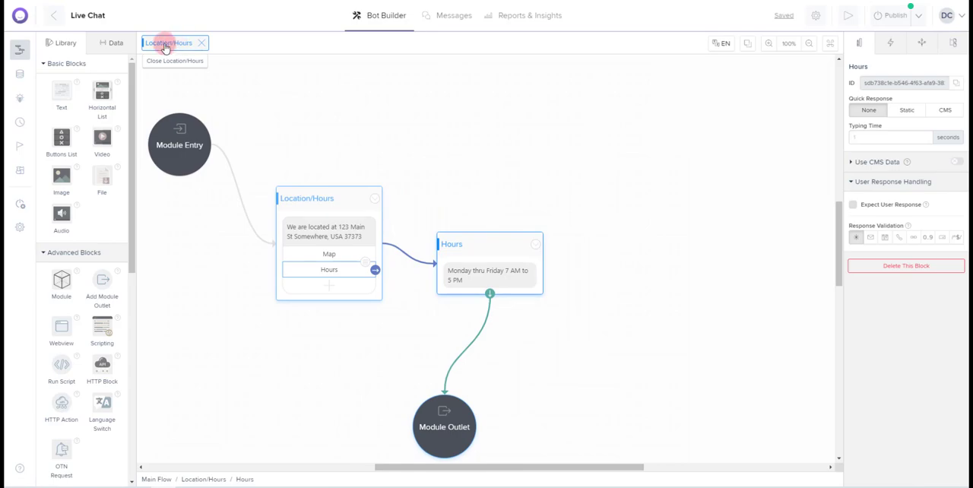
# In the main flow, link Main Menu's Location/Hours button to the Location/Hours module and delete the module's selected link to Main Menu
pyautogui.click(203, 45)
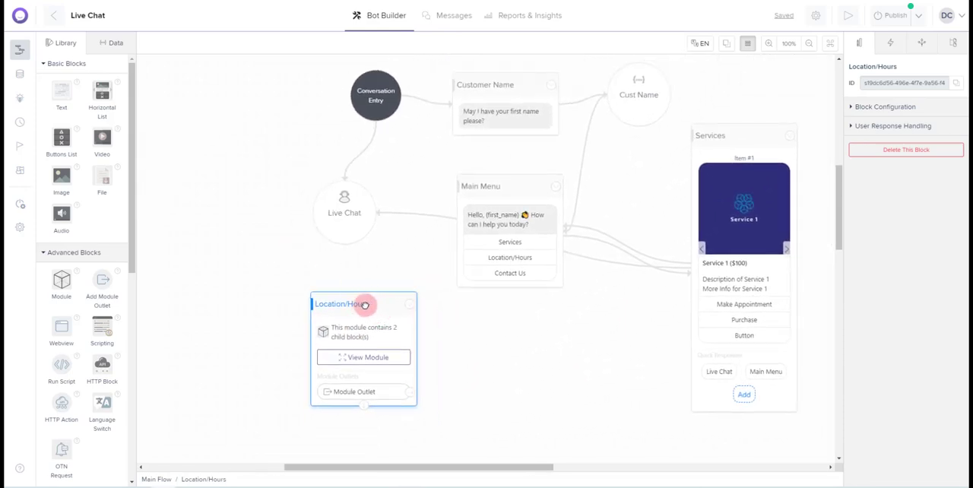
pyautogui.click(553, 260)
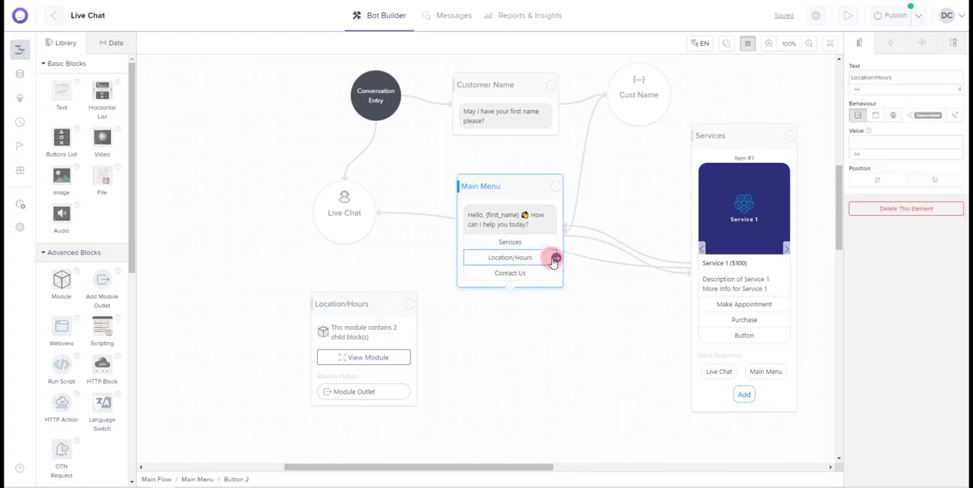
pyautogui.moveTo(557, 260); pyautogui.dragTo(301, 288)
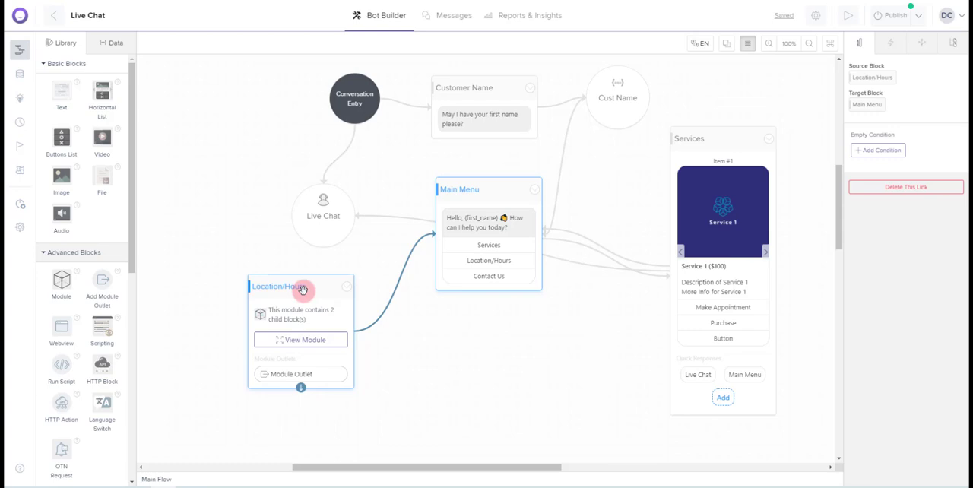
pyautogui.press('Delete')
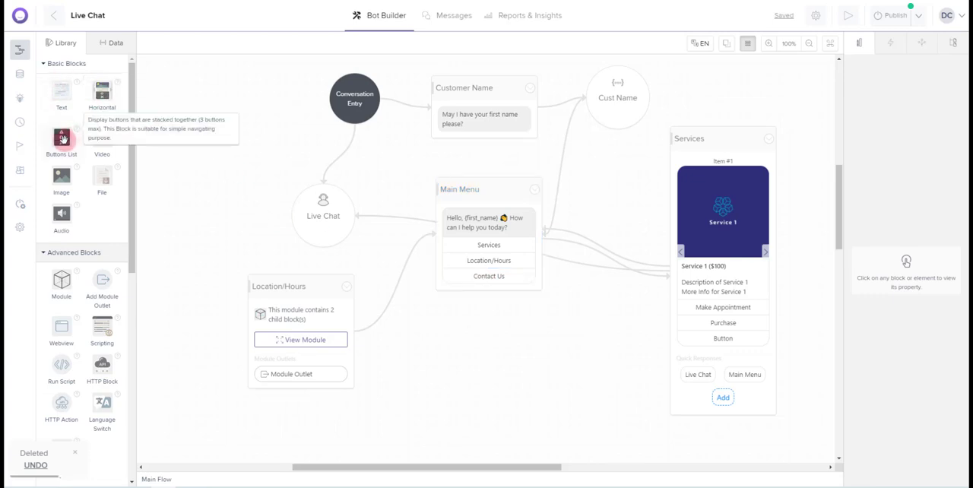
# Add a Buttons List block below the Main Menu block and name it Contact Us
pyautogui.moveTo(61, 137); pyautogui.dragTo(460, 319)
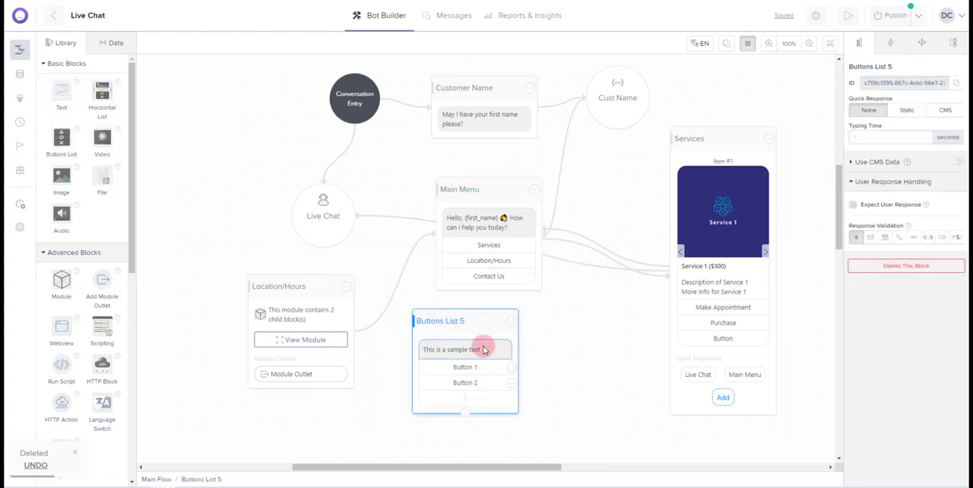
pyautogui.click(450, 322)
pyautogui.click(454, 322)
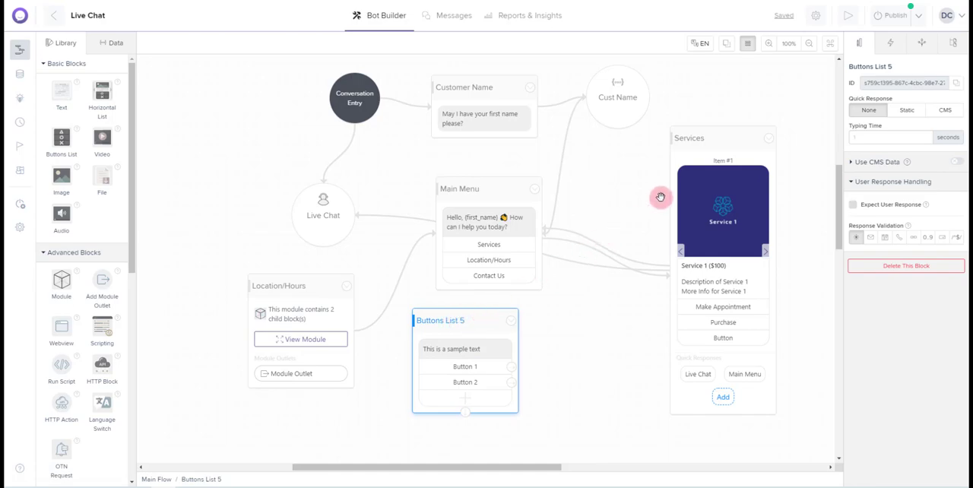
pyautogui.click(897, 67)
pyautogui.tripleClick(899, 68)
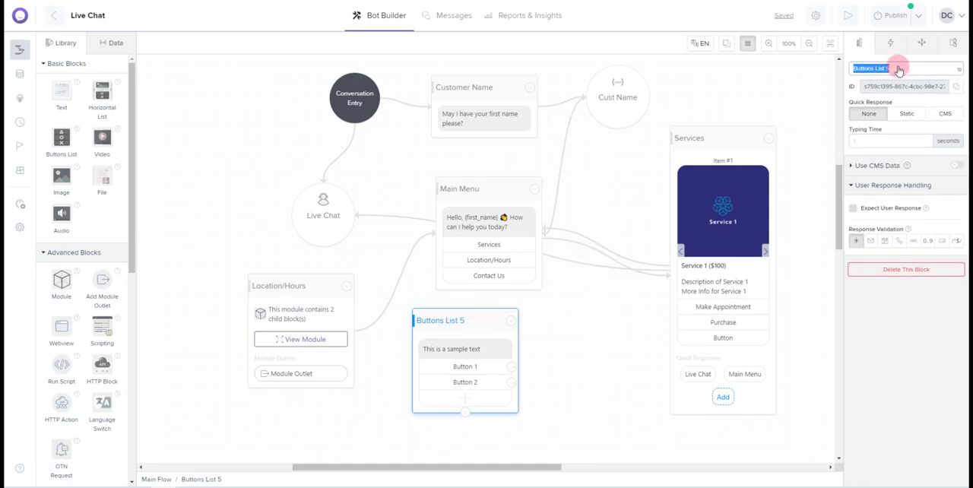
pyautogui.write('Contact Us')
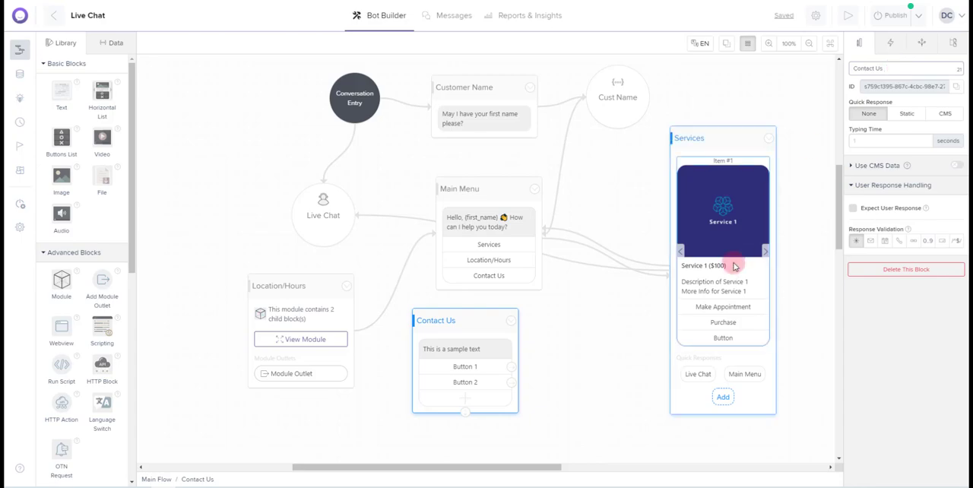
# Set the Contact Us block's message to "We would love to chat with you."
pyautogui.click(444, 353)
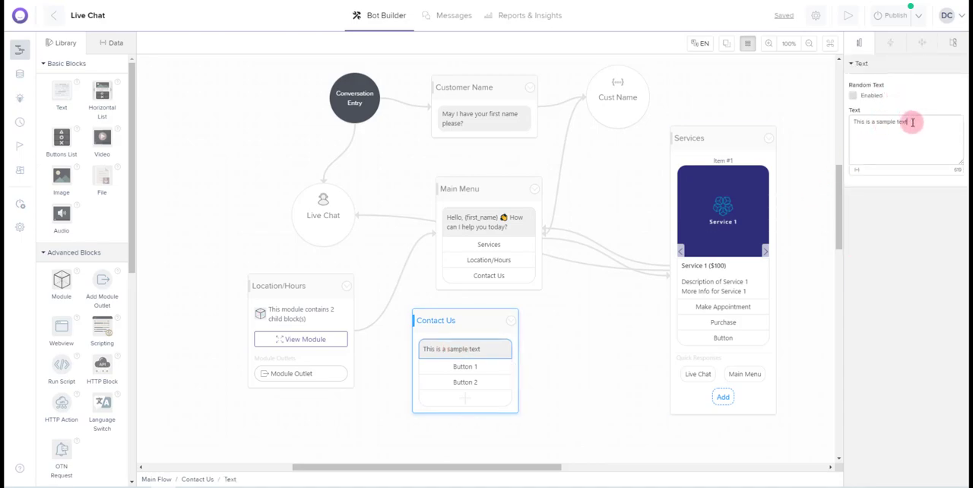
pyautogui.moveTo(910, 123); pyautogui.dragTo(846, 126)
pyautogui.write('We would love to')
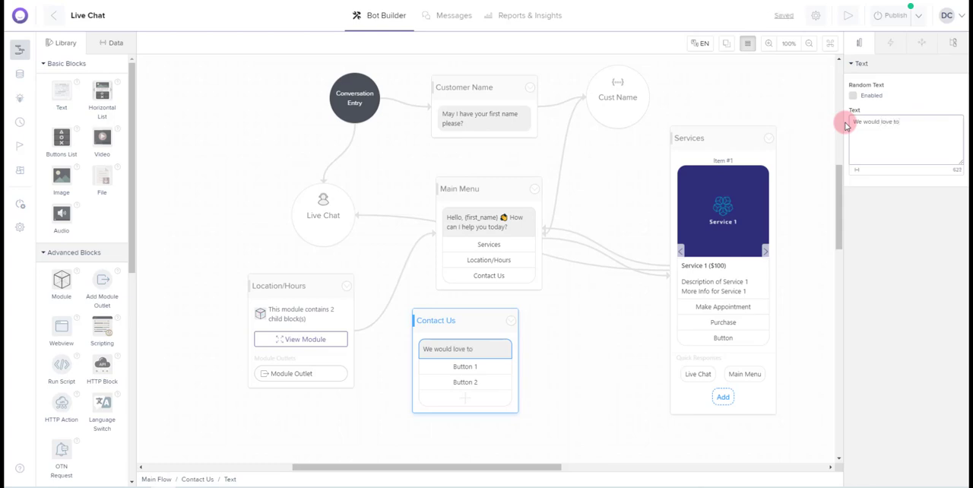
pyautogui.write(' chat with you.')
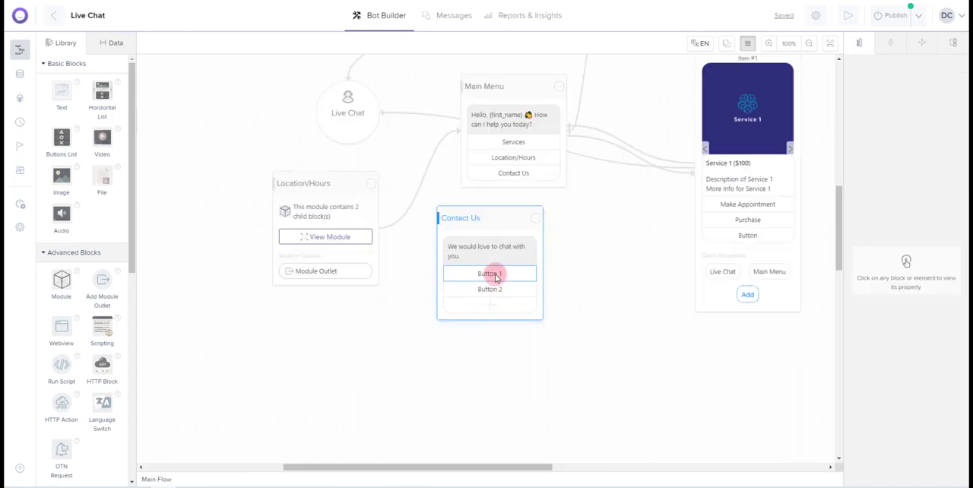
# Rename the Contact Us block's first button Call Us with a telephone receiver emoji, and make it call the business phone number
pyautogui.click(494, 273)
pyautogui.moveTo(876, 78); pyautogui.dragTo(836, 74)
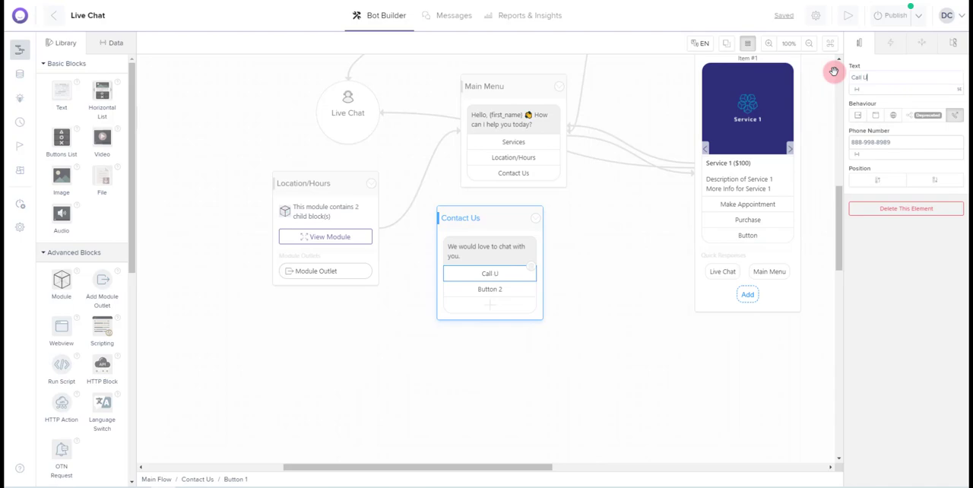
pyautogui.rightClick(872, 76)
pyautogui.click(876, 84)
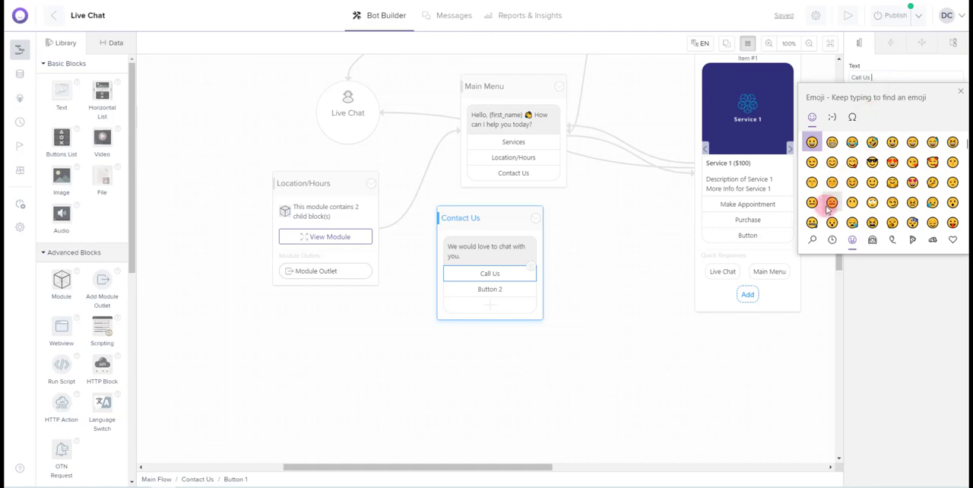
pyautogui.click(813, 240)
pyautogui.write('phone')
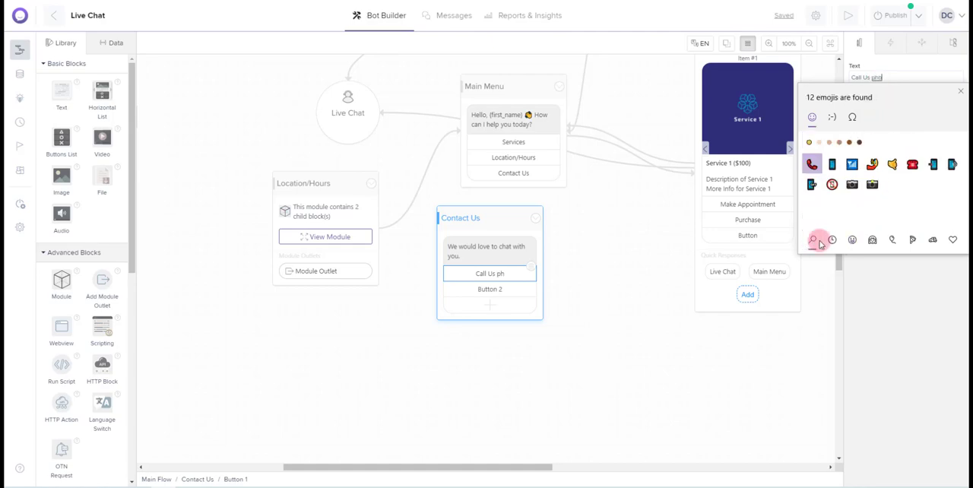
pyautogui.click(813, 163)
pyautogui.click(888, 325)
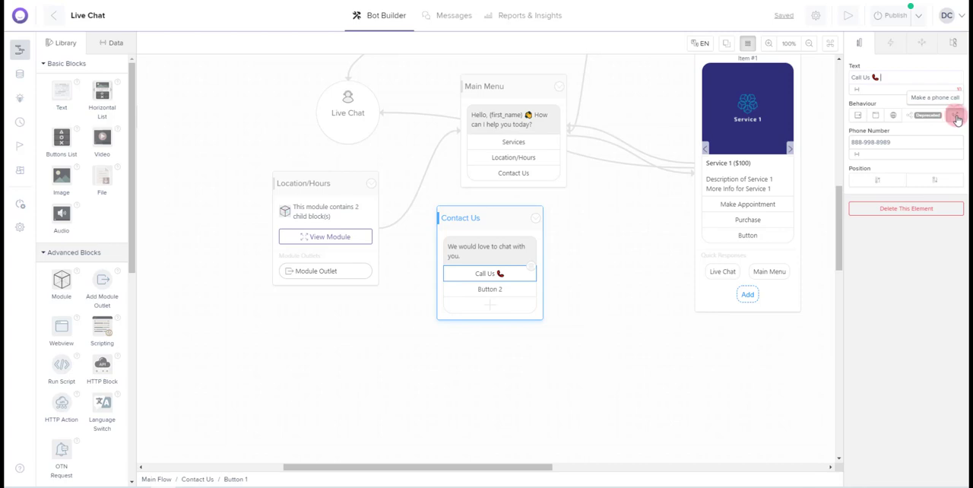
pyautogui.click(909, 139)
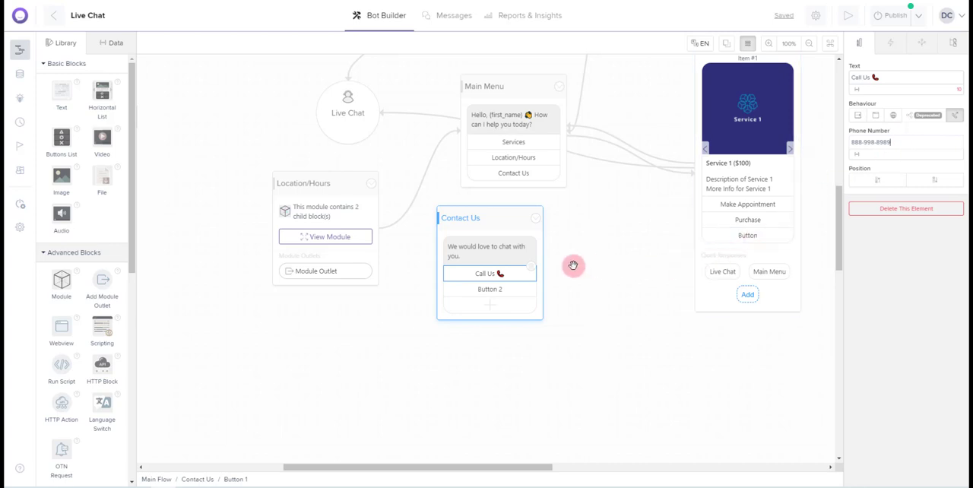
# Rename the Contact Us block's second button Live Chat
pyautogui.click(499, 293)
pyautogui.moveTo(877, 79); pyautogui.dragTo(846, 79)
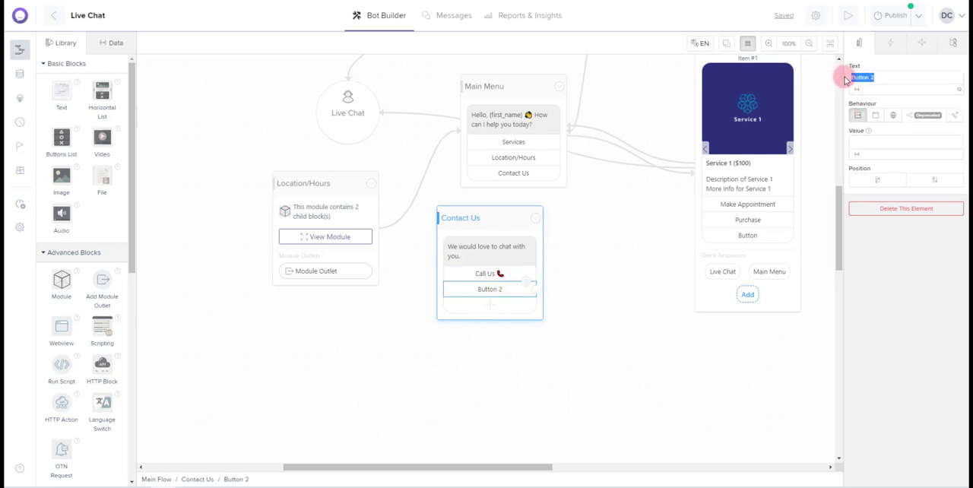
pyautogui.press('BackSpace')
pyautogui.write('Li')
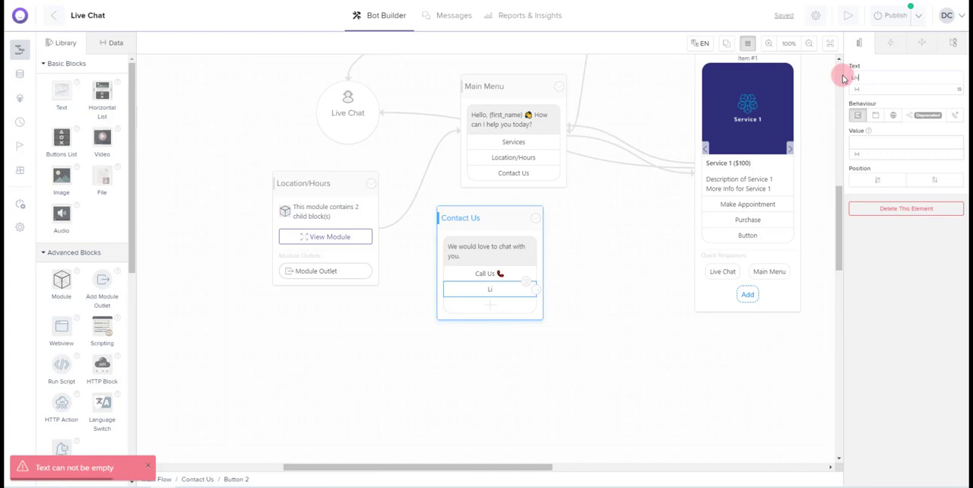
pyautogui.write('ve Chat')
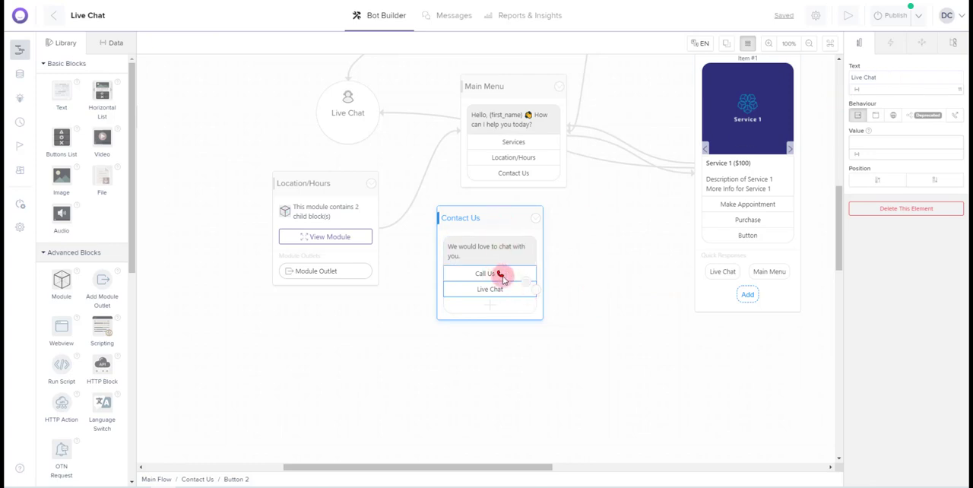
# Link the Contact Us block's Live Chat button to the Live Chat block, and Main Menu's Contact Us button to the Contact Us block
pyautogui.moveTo(536, 290); pyautogui.dragTo(357, 124)
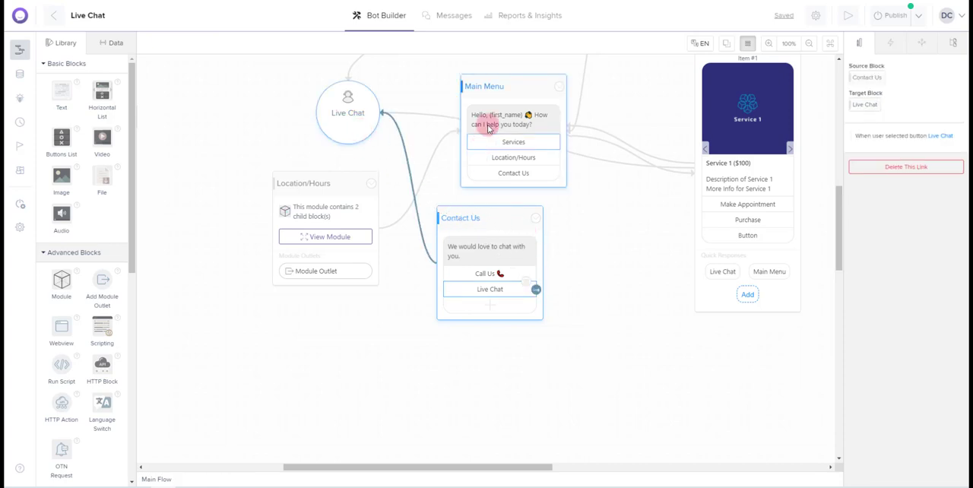
pyautogui.click(548, 173)
pyautogui.moveTo(560, 173); pyautogui.dragTo(497, 222)
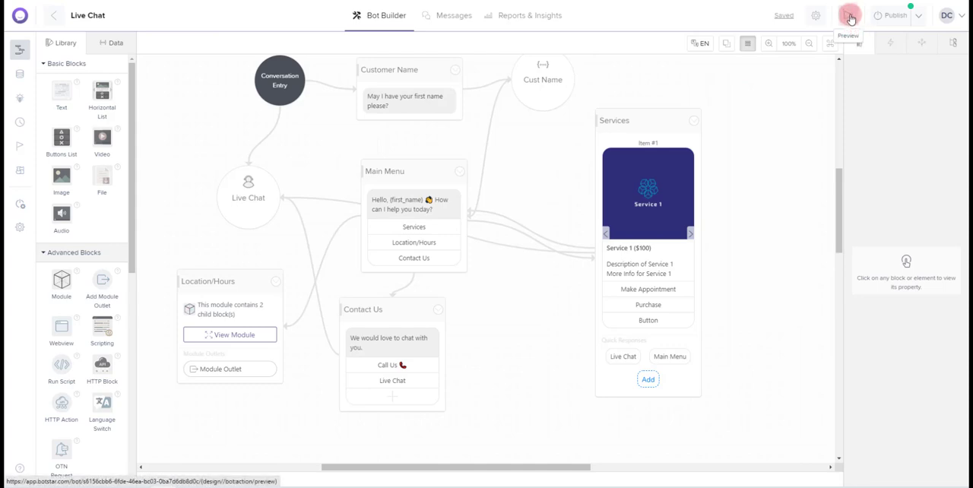
# Preview the whole bot from Get Started and answer its question with the customer's first name
pyautogui.click(849, 19)
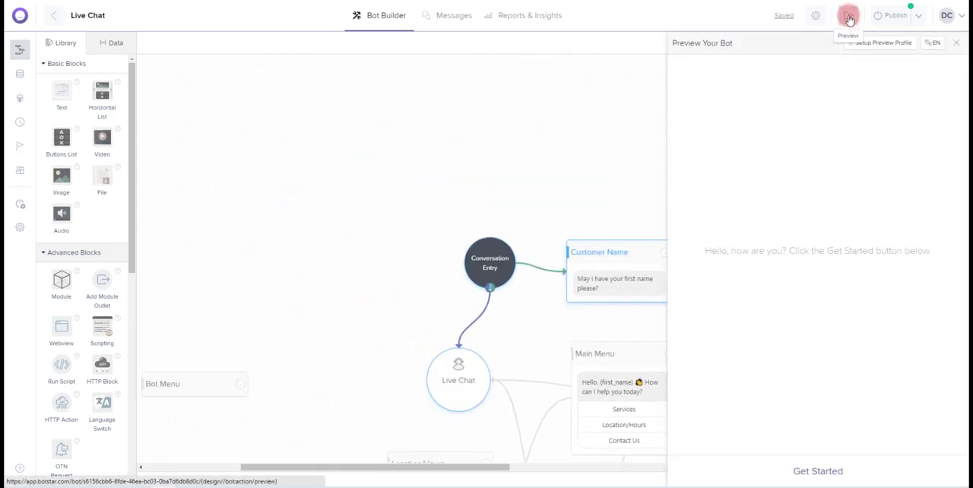
pyautogui.click(823, 472)
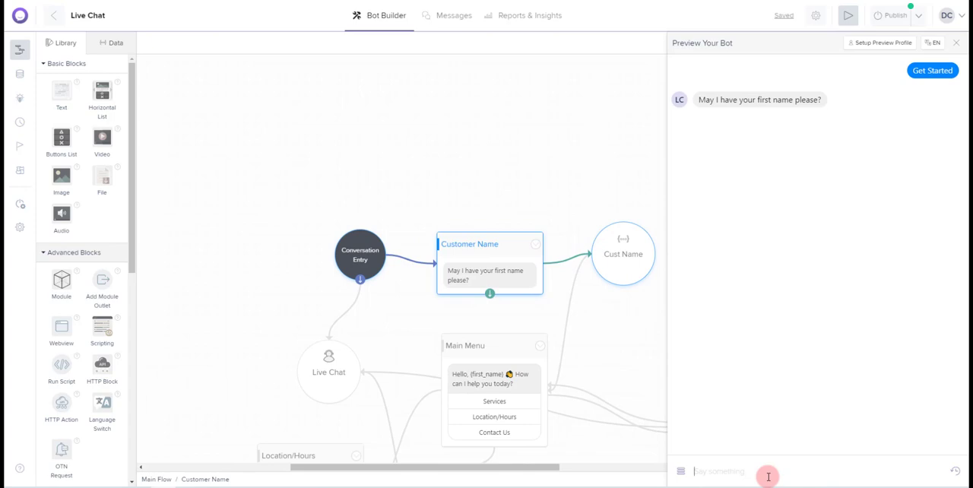
pyautogui.press('Return')
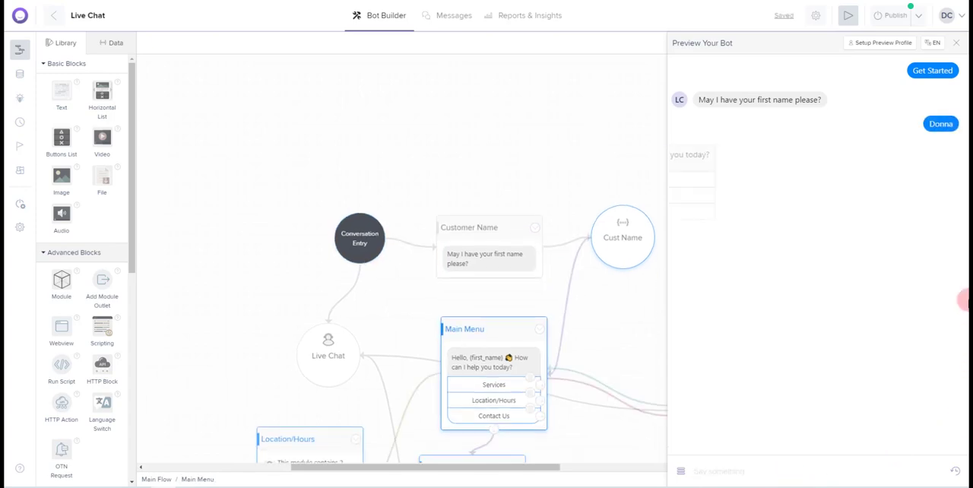
# Test the Services option in the preview, trying Service 1's Make Appointment button and the Live Chat quick response
pyautogui.click(776, 180)
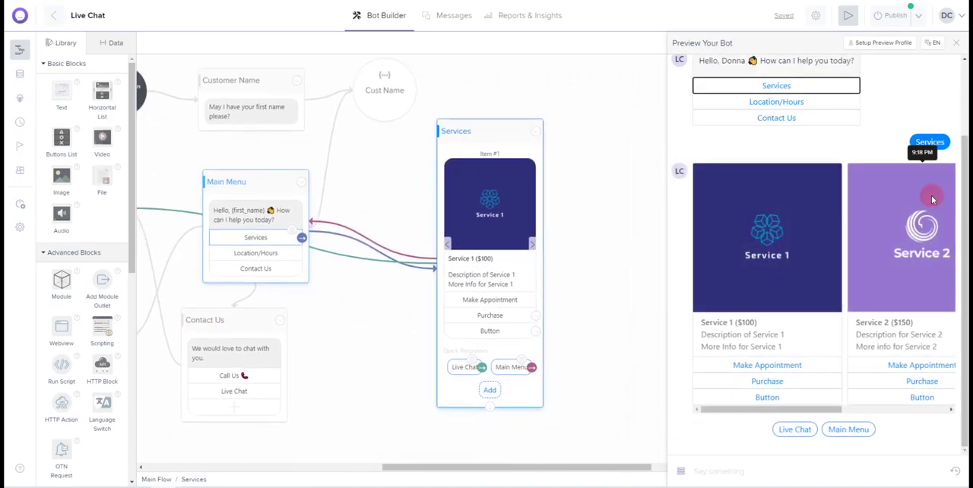
pyautogui.moveTo(829, 409)
pyautogui.mouseDown()
pyautogui.moveTo(923, 408)
pyautogui.moveTo(832, 425)
pyautogui.mouseUp()
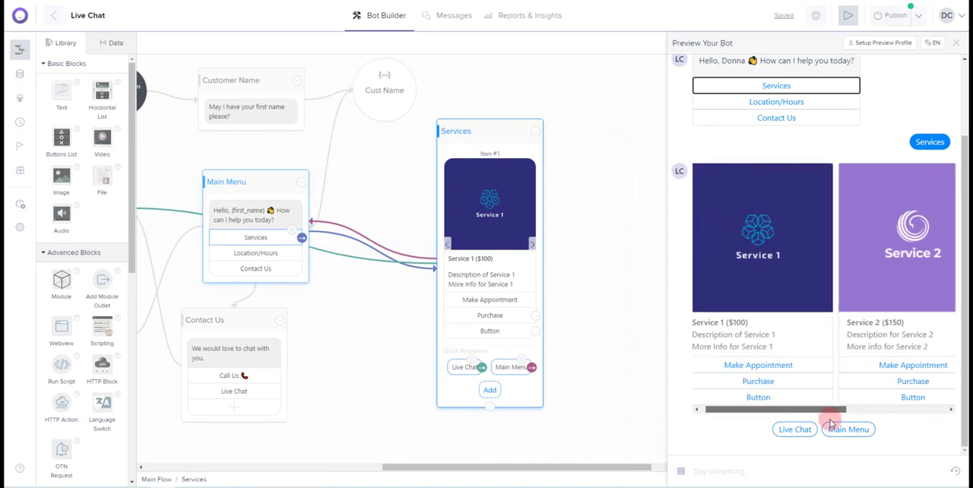
pyautogui.click(776, 368)
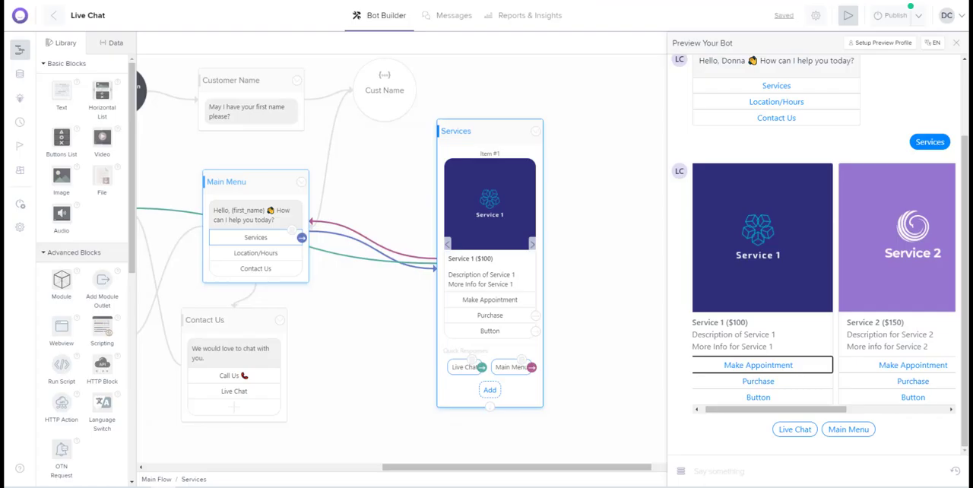
pyautogui.click(793, 430)
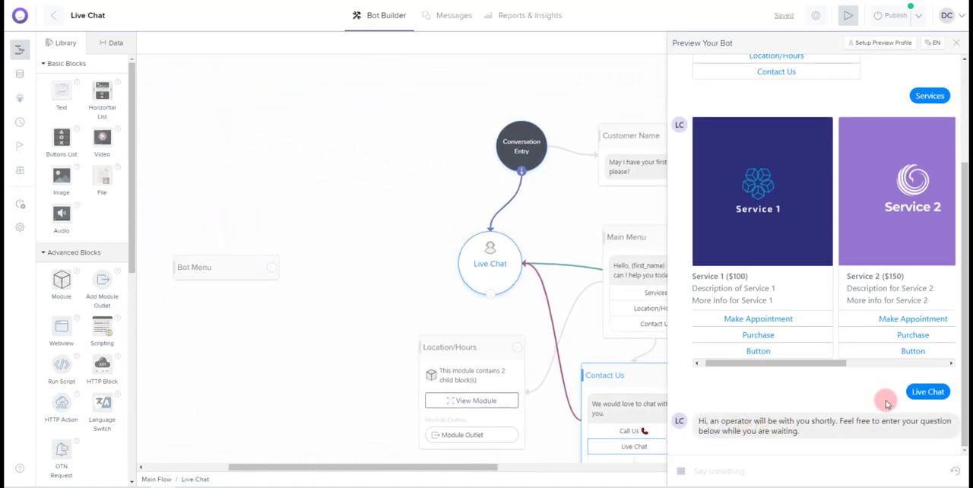
pyautogui.scroll(3, 826, 336)
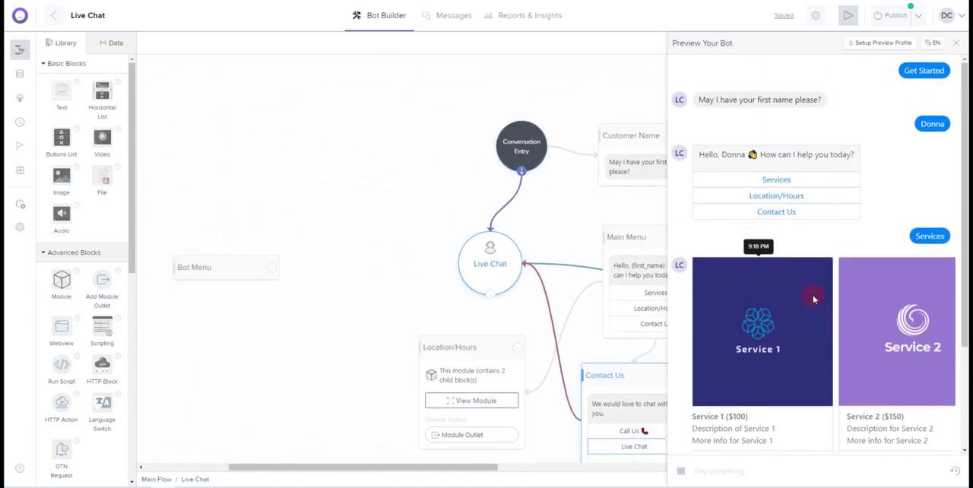
# Test the Location/Hours option in the preview, trying its Map and Hours buttons
pyautogui.click(798, 201)
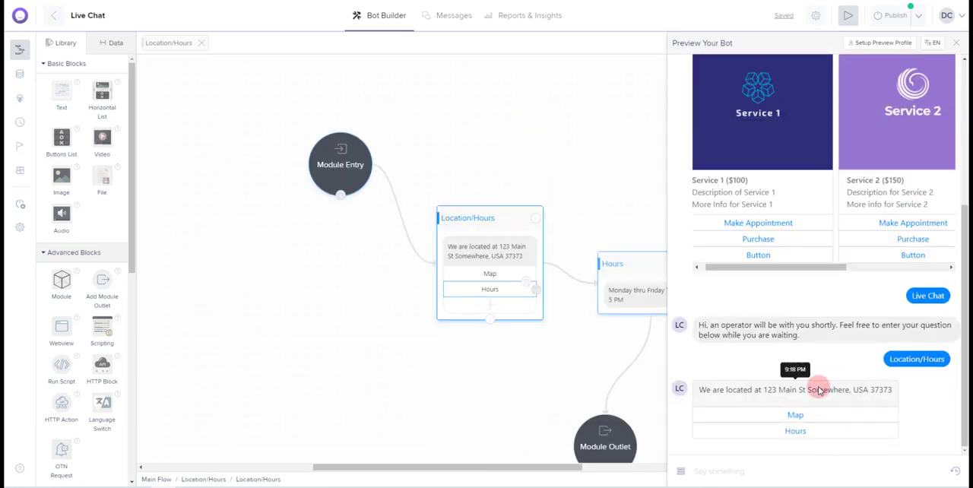
pyautogui.click(798, 415)
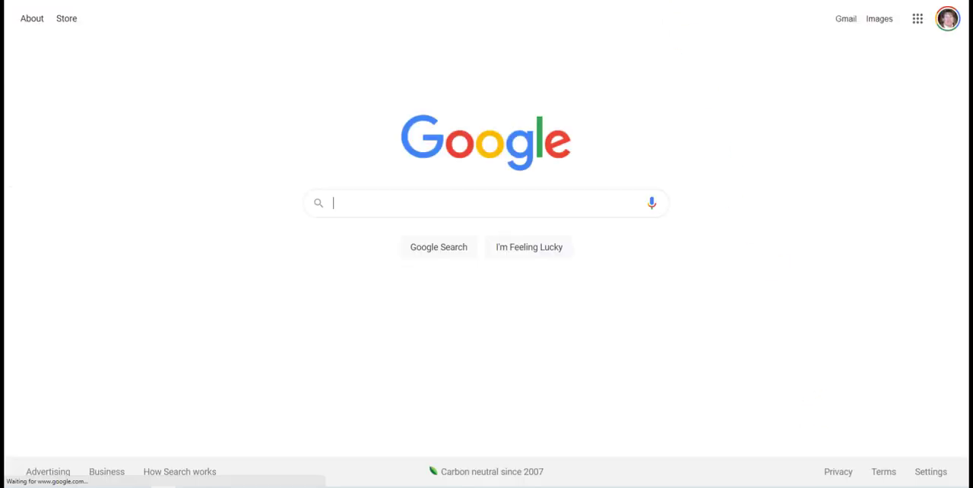
pyautogui.hotkey('ctrl', 'w')
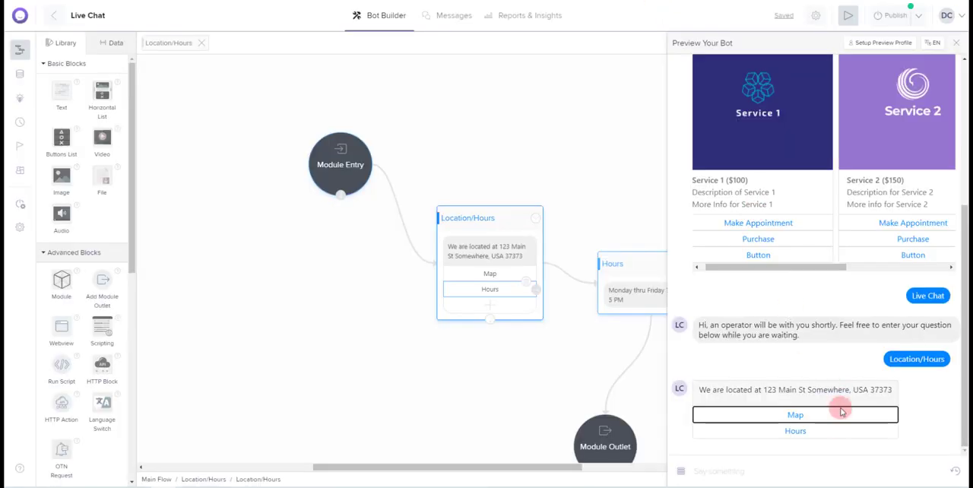
pyautogui.click(802, 433)
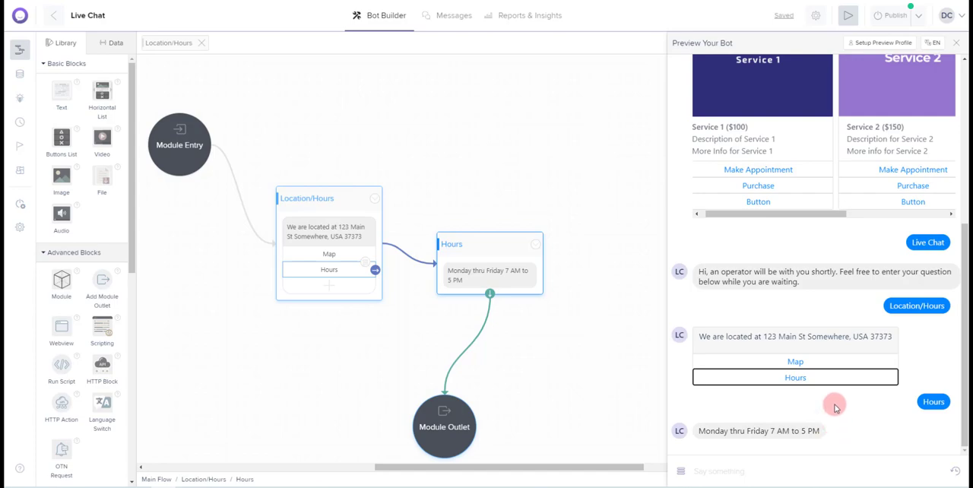
# Test the Contact Us option in the preview with its Call Us and Live Chat buttons, and close the preview
pyautogui.scroll(10, 834, 408)
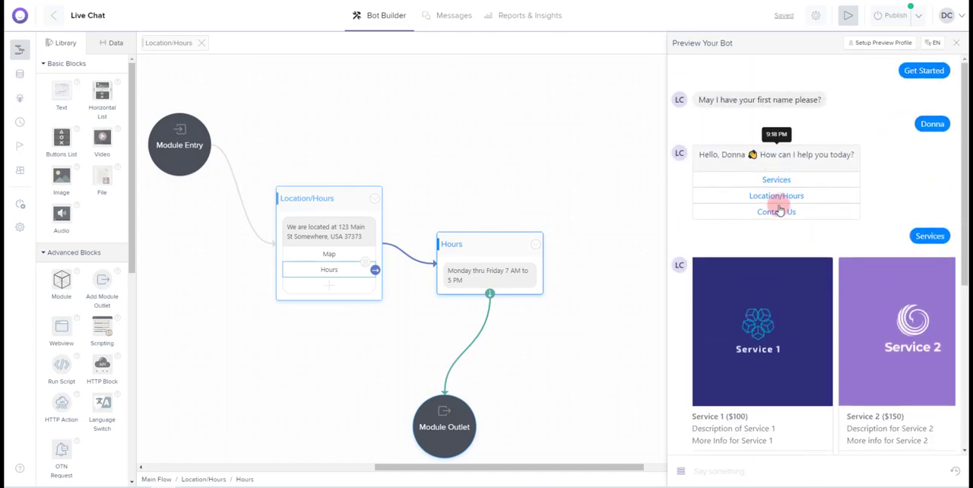
pyautogui.click(776, 212)
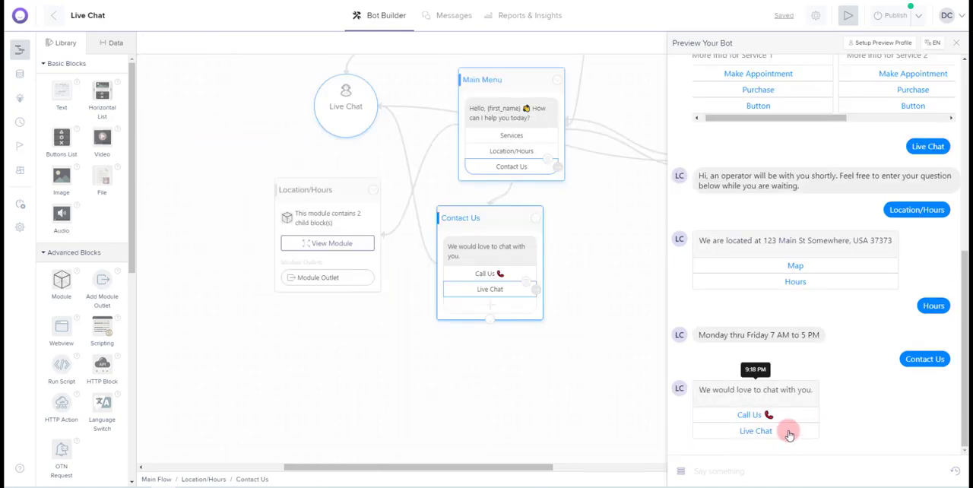
pyautogui.click(755, 416)
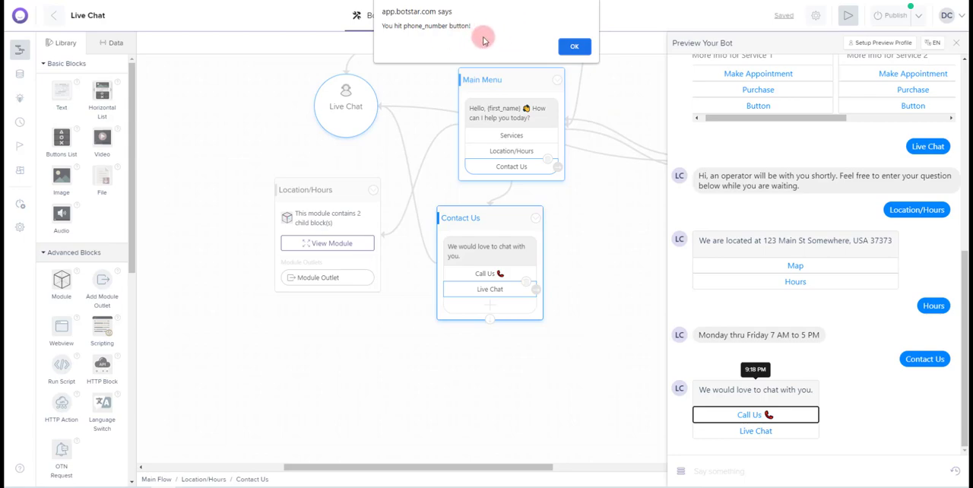
pyautogui.click(574, 46)
pyautogui.click(757, 431)
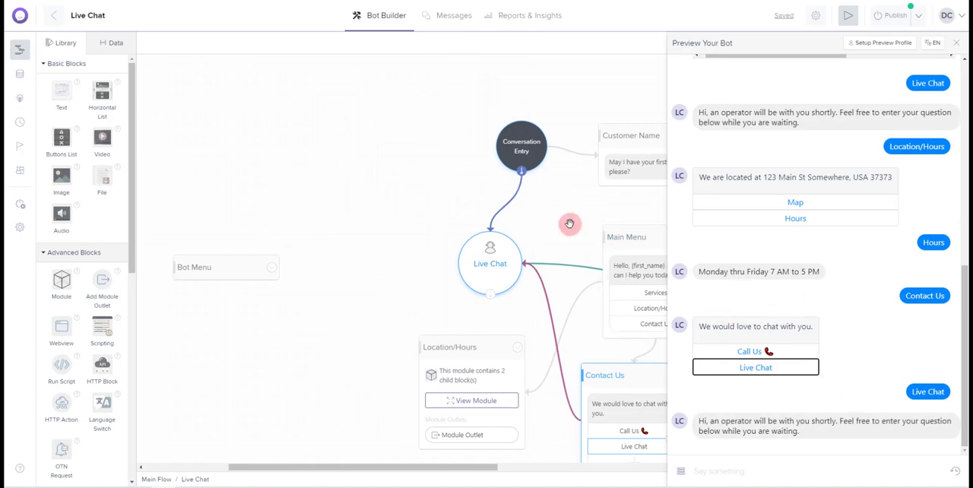
pyautogui.moveTo(569, 223); pyautogui.dragTo(390, 202)
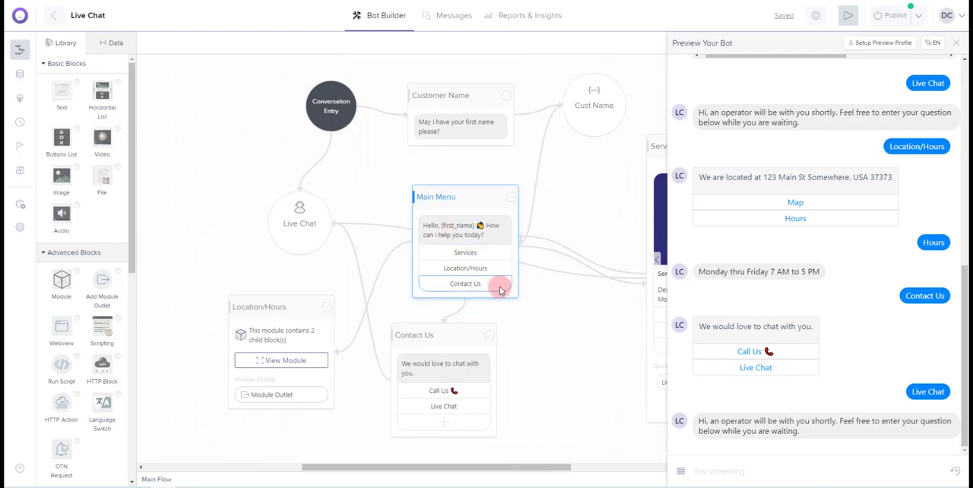
pyautogui.click(956, 42)
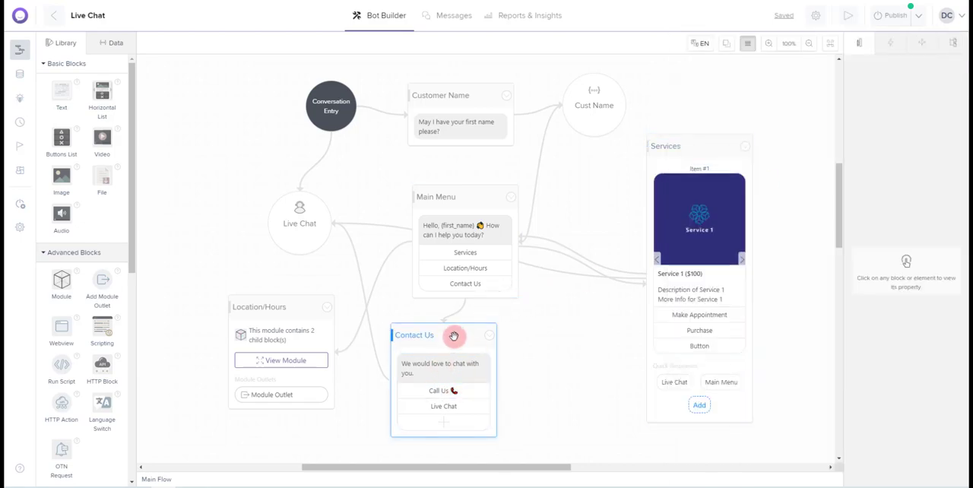
# Add a static quick response named Main Menu to the Contact Us block
pyautogui.click(454, 335)
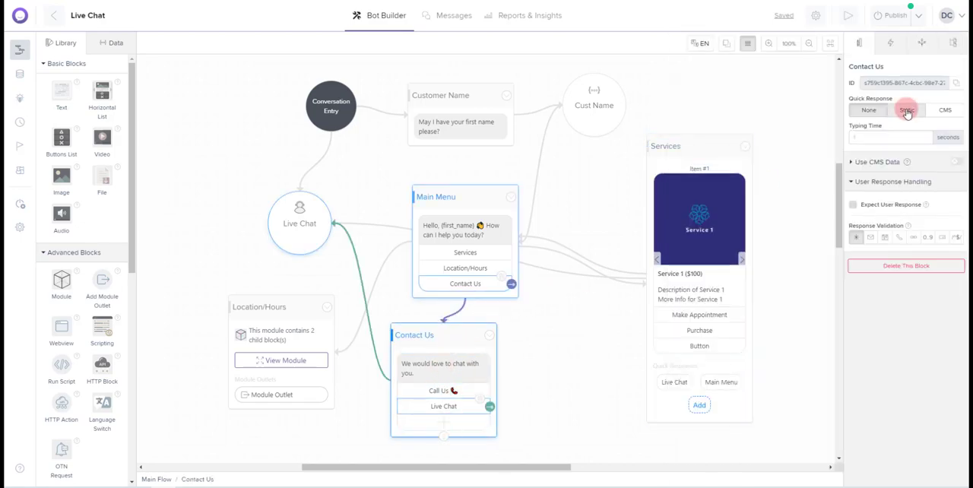
pyautogui.click(907, 112)
pyautogui.scroll(-3, 532, 362)
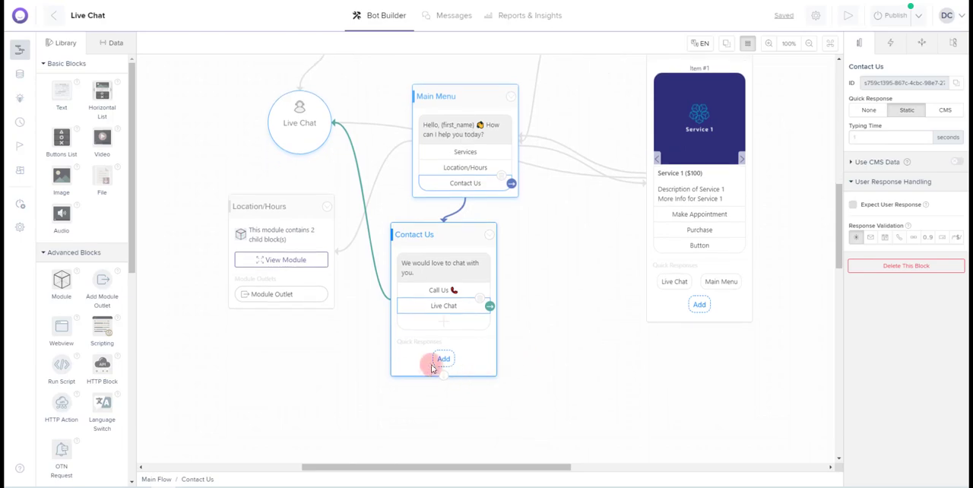
pyautogui.click(432, 368)
pyautogui.click(419, 358)
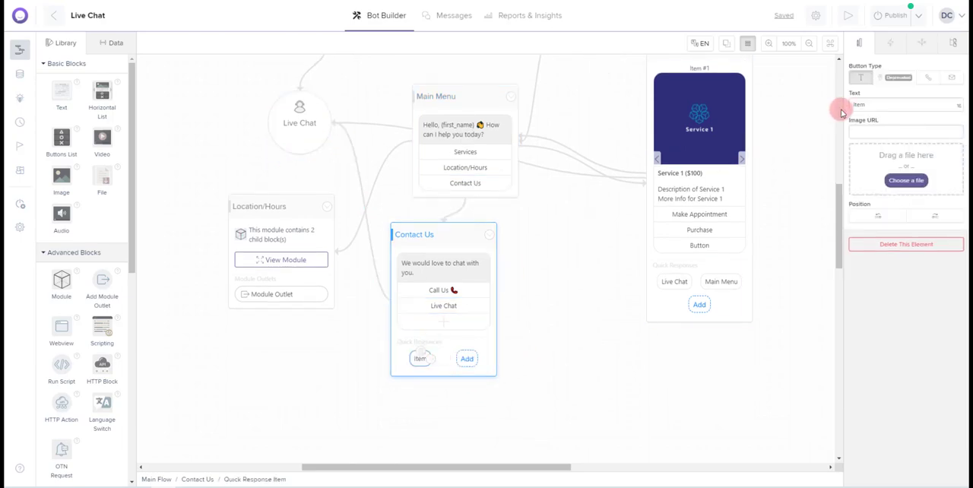
pyautogui.click(877, 104)
pyautogui.write('Main')
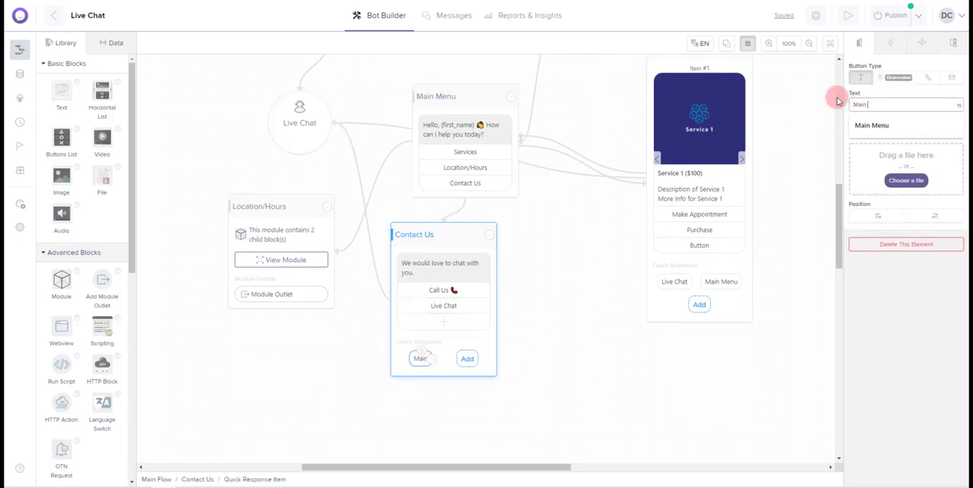
pyautogui.write(' Menu')
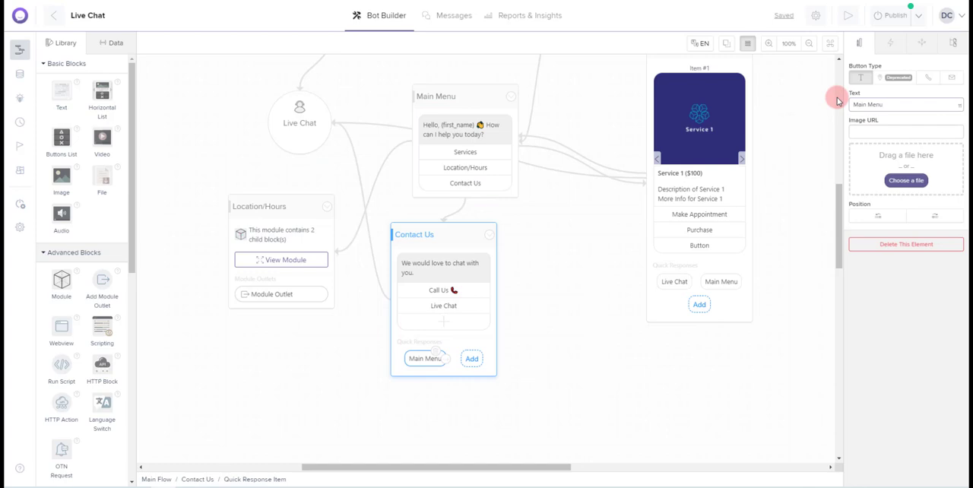
pyautogui.click(566, 365)
# Link the Contact Us block's Main Menu quick response to the Main Menu block
pyautogui.click(436, 364)
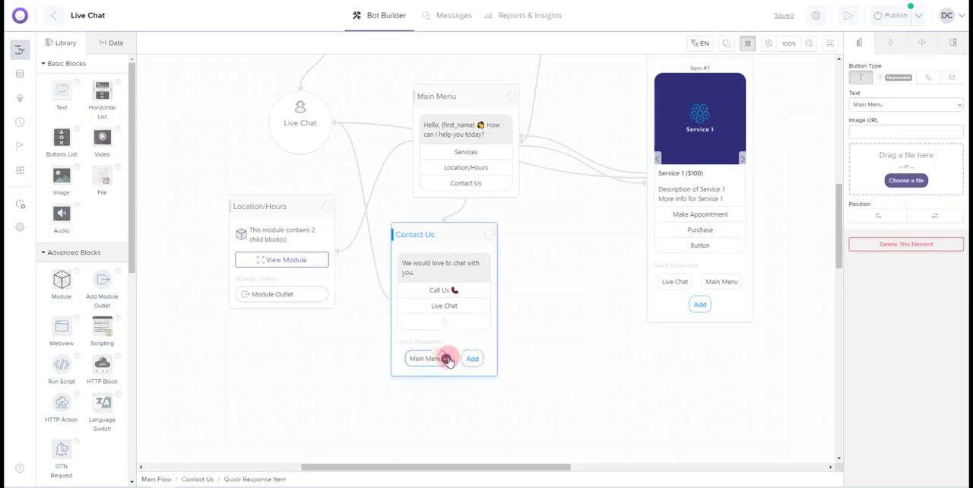
pyautogui.moveTo(446, 358); pyautogui.dragTo(416, 187)
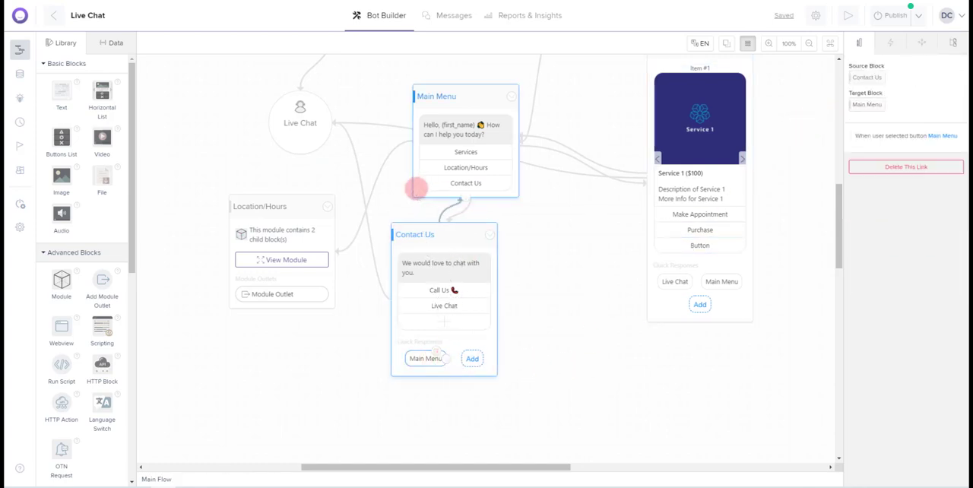
pyautogui.scroll(2, 692, 297)
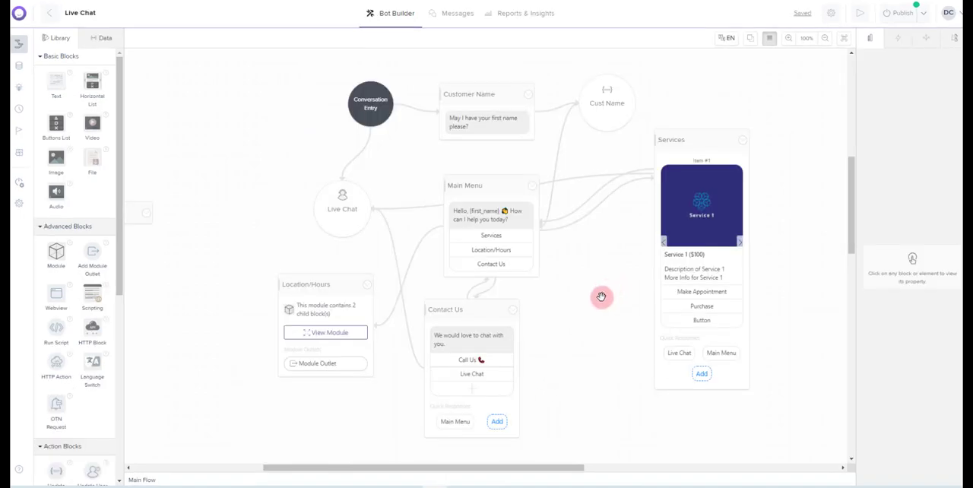
pyautogui.moveTo(606, 295); pyautogui.dragTo(566, 279)
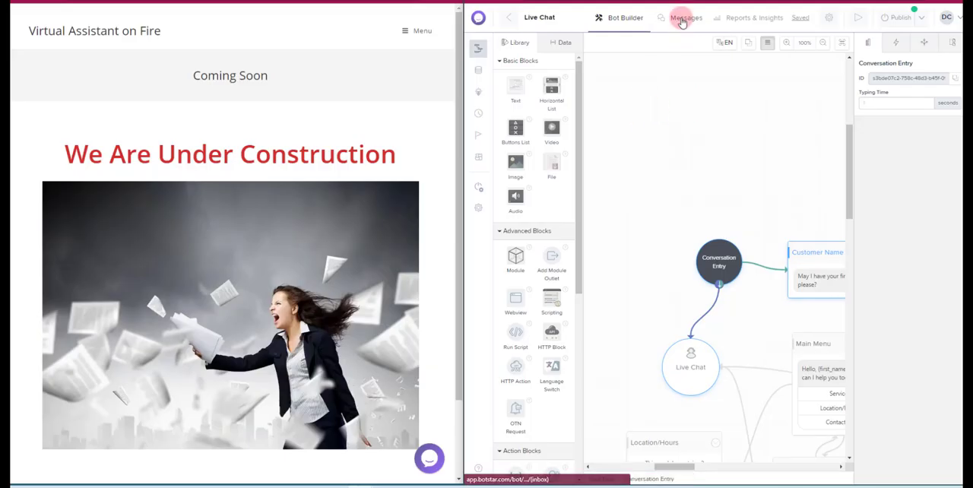
# Open the bot's message Inbox and dismiss its introduction
pyautogui.moveTo(690, 20)
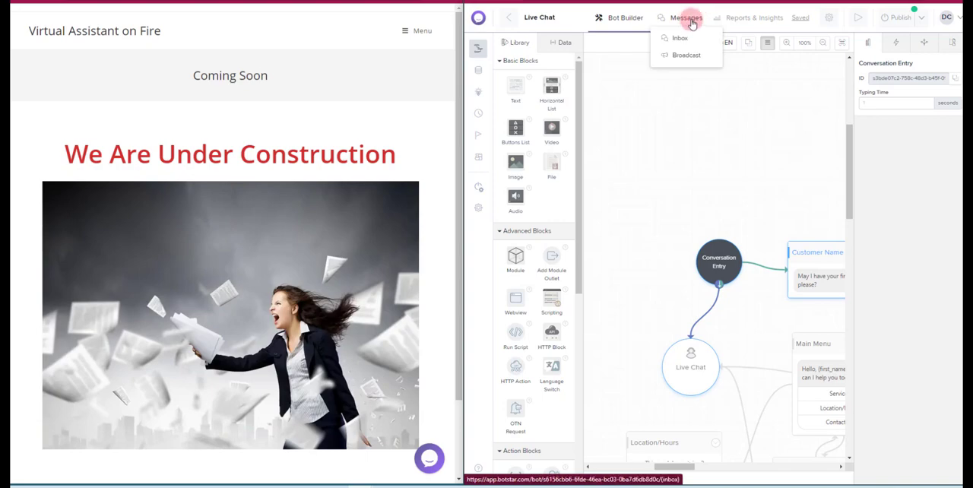
pyautogui.click(689, 18)
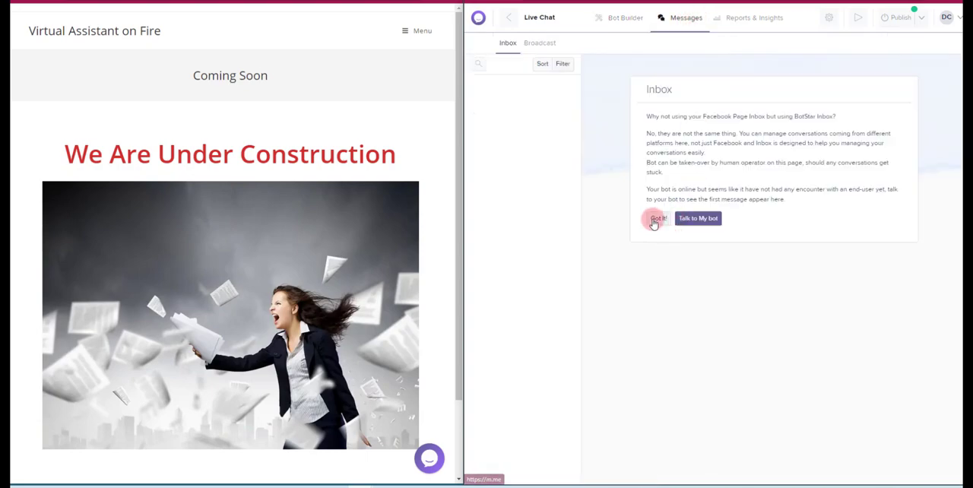
pyautogui.click(658, 219)
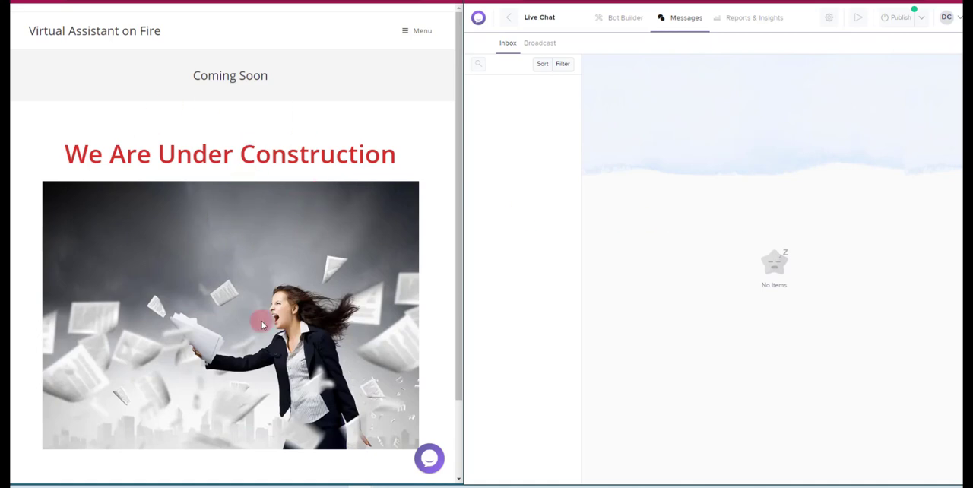
# Start a conversation in the website's chat widget and answer its question with the customer's first name
pyautogui.click(429, 460)
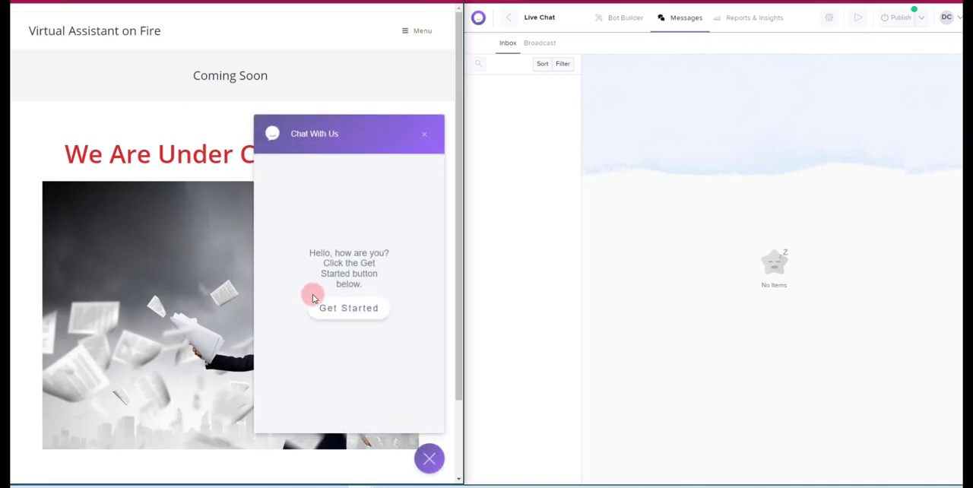
pyautogui.click(348, 307)
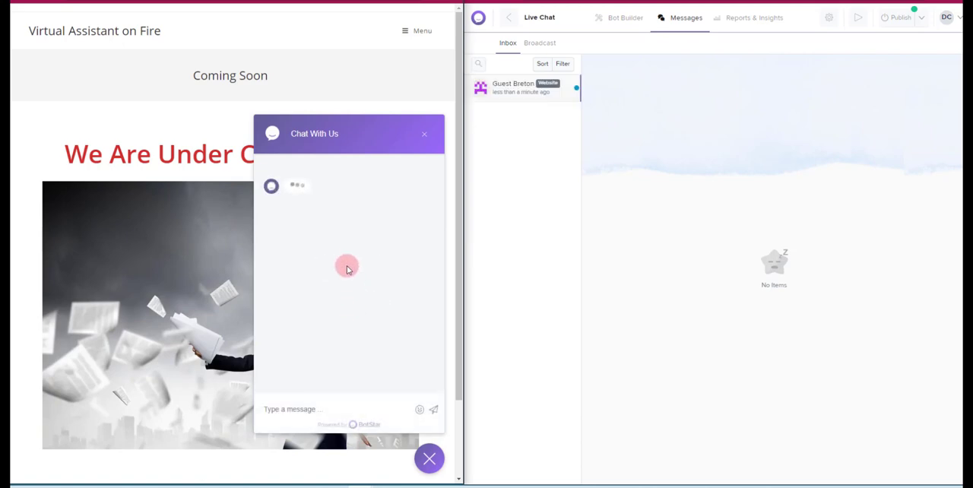
pyautogui.click(292, 406)
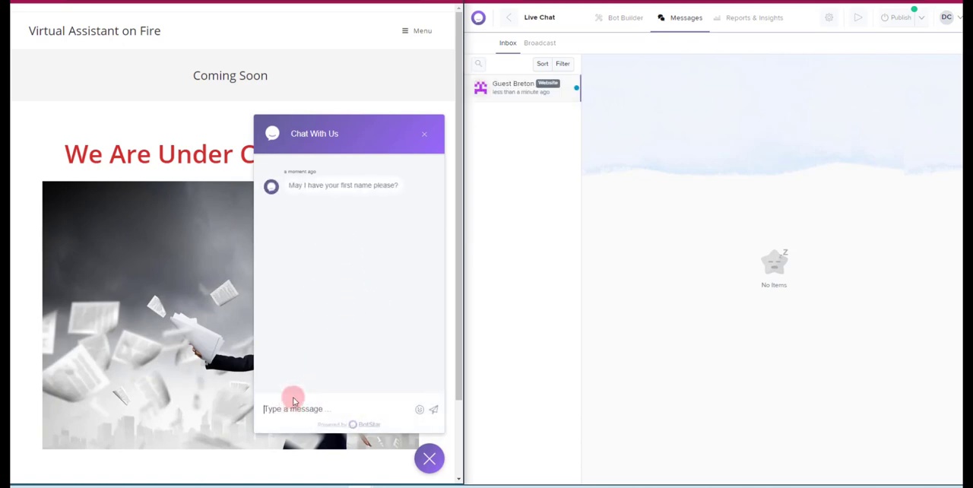
pyautogui.press('Return')
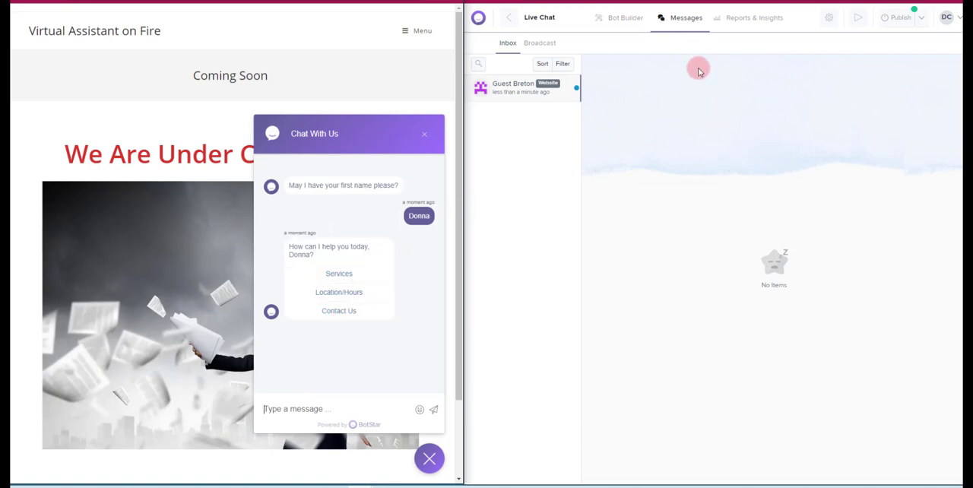
# Open the new website conversation in the Inbox and test Services in the widget, trying Service 3's Make Appointment button
pyautogui.click(518, 86)
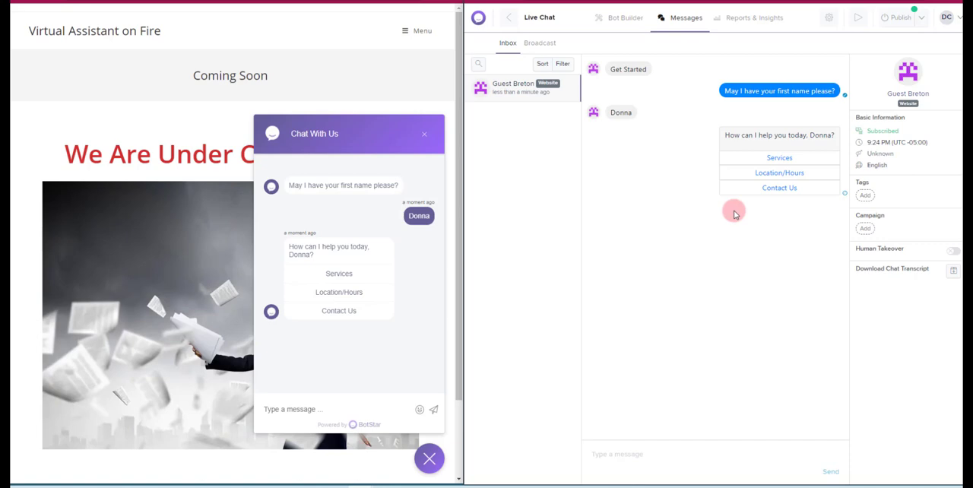
pyautogui.click(340, 272)
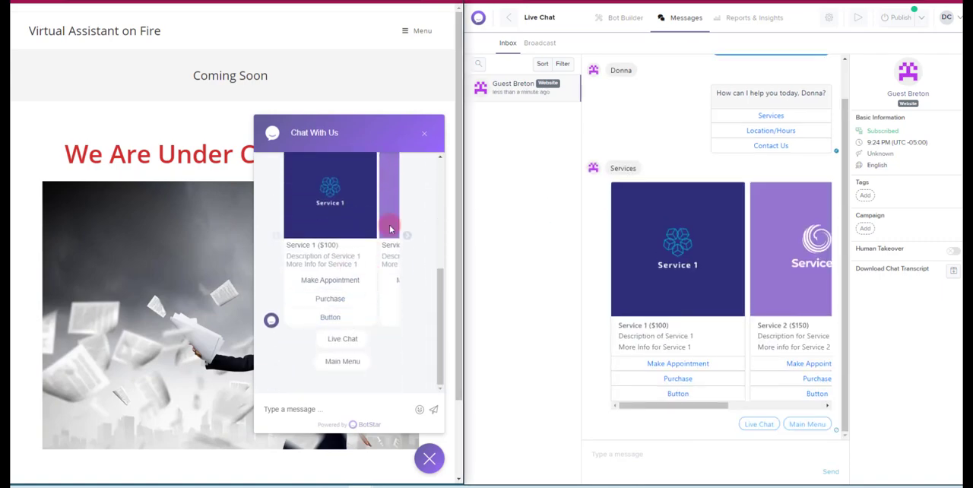
pyautogui.click(410, 237)
pyautogui.click(409, 237)
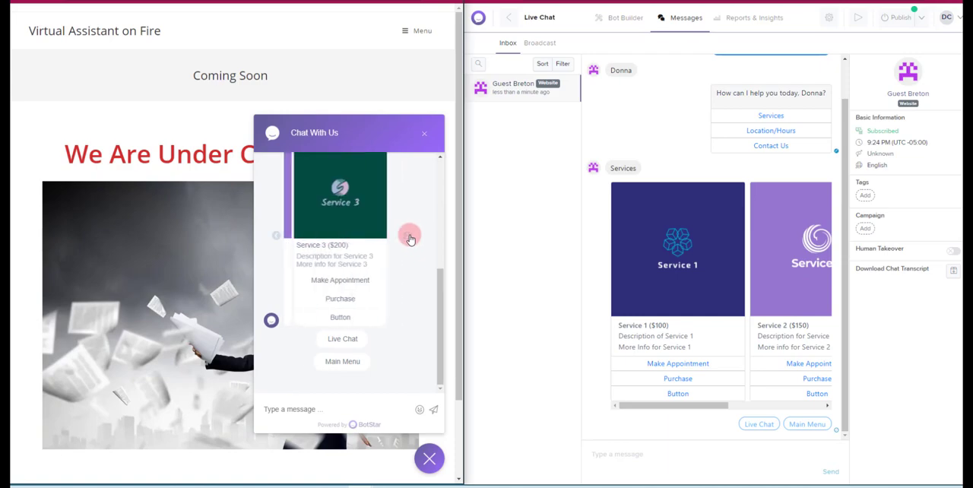
pyautogui.click(324, 279)
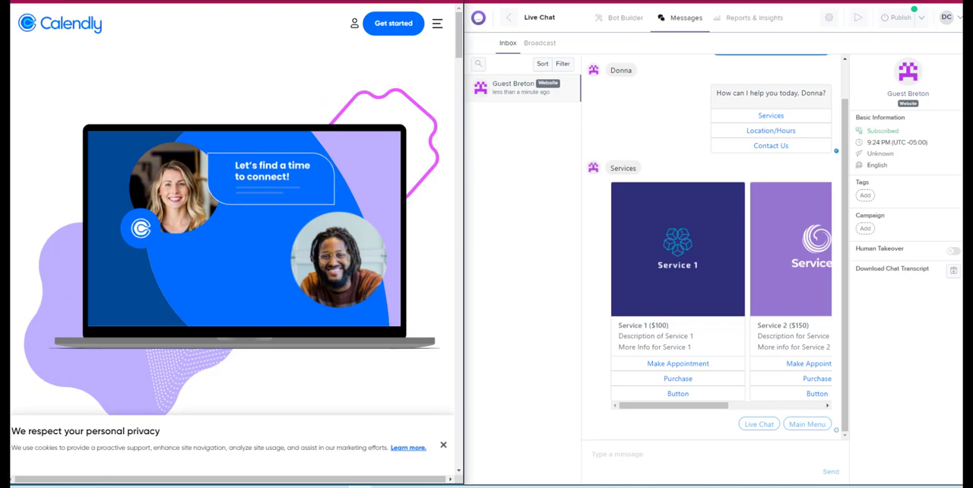
pyautogui.hotkey('ctrl', 'w')
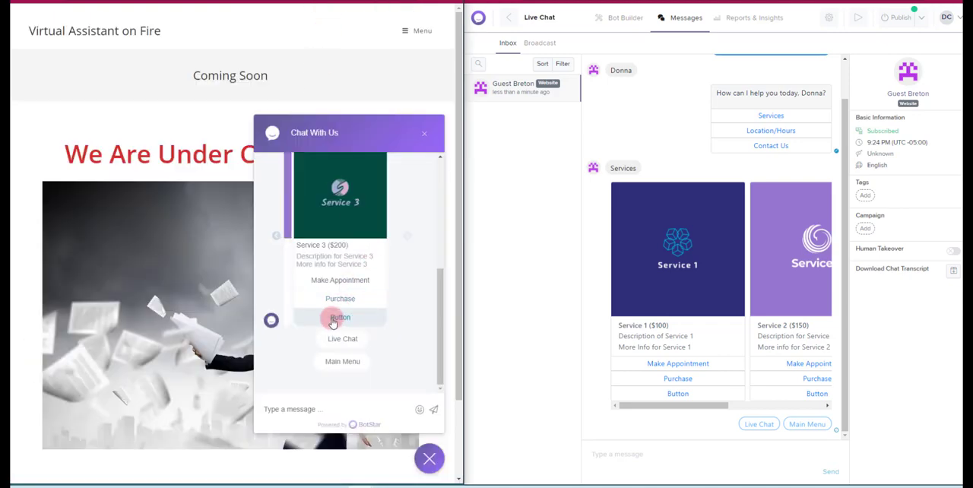
# Return to the Main Menu in the website widget and test the Location/Hours option's Map button
pyautogui.click(342, 360)
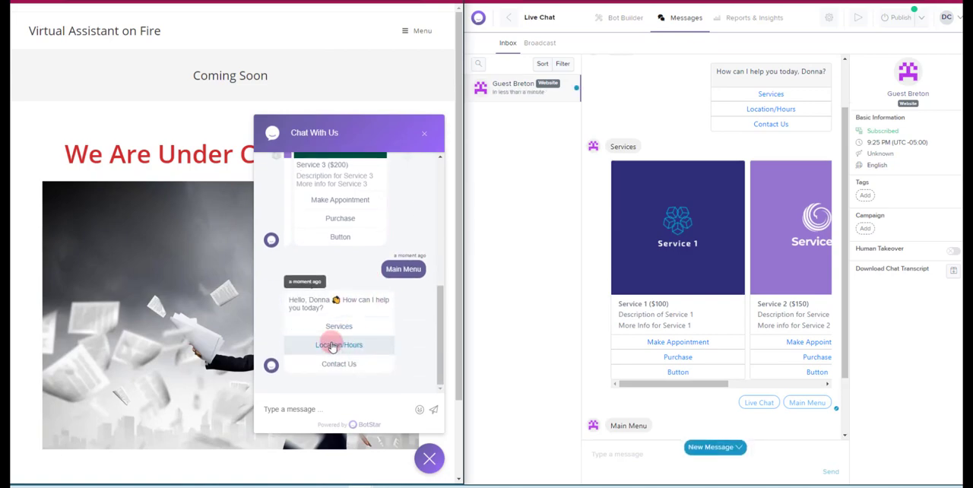
pyautogui.click(332, 345)
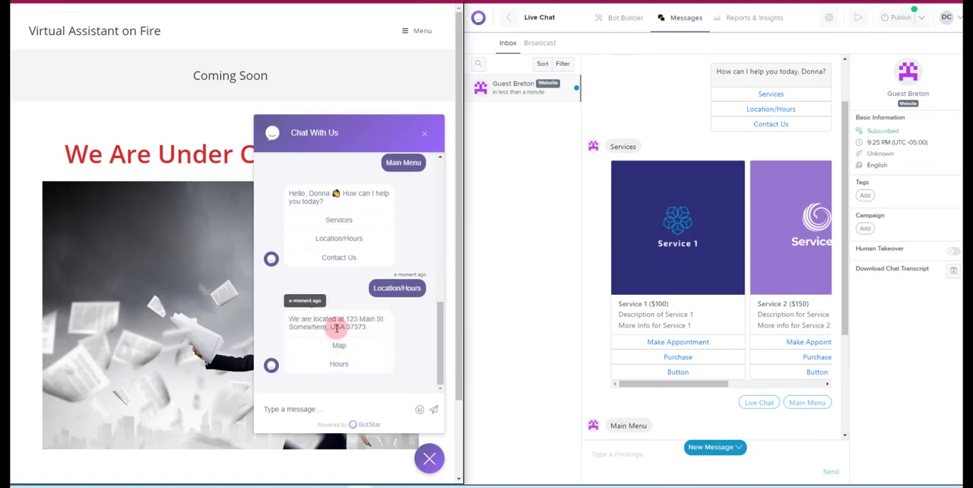
pyautogui.click(338, 347)
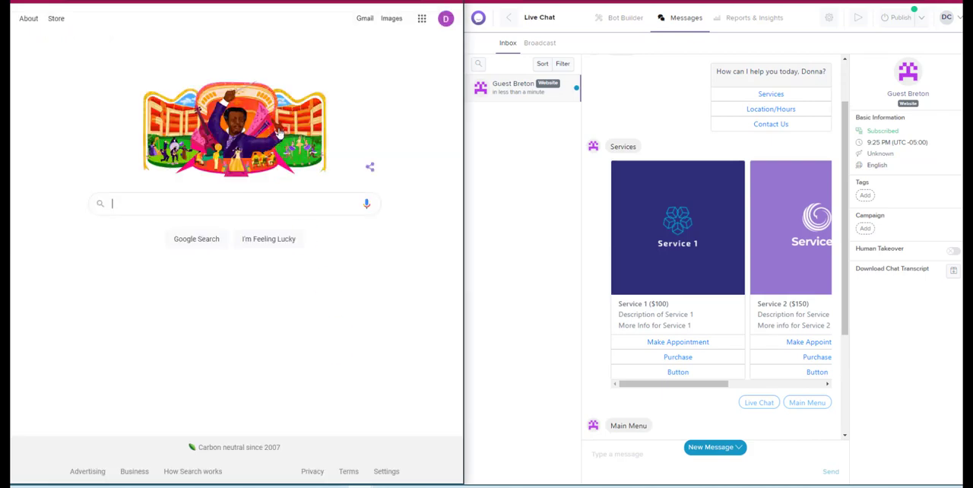
pyautogui.hotkey('ctrl', 'w')
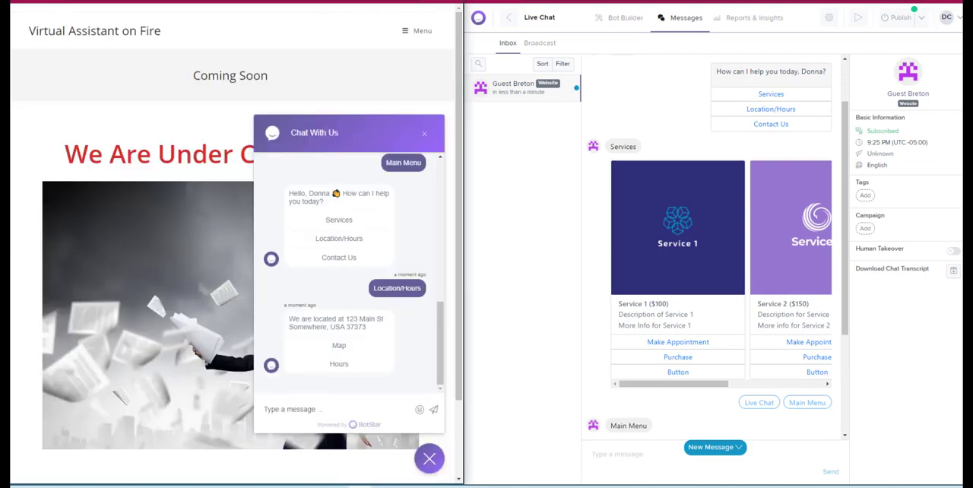
# Test the Hours option in the website widget and request Live Chat through Contact Us, checking the conversation in the Inbox
pyautogui.click(340, 365)
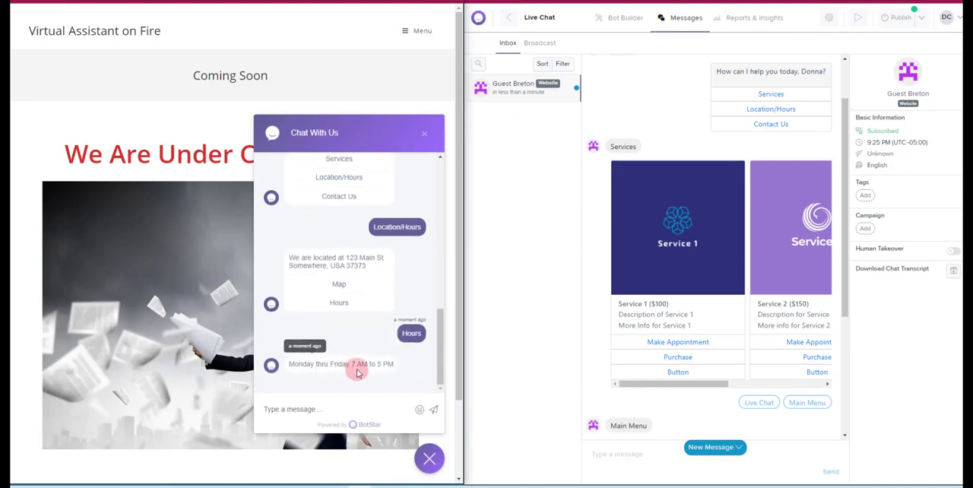
pyautogui.scroll(2, 327, 240)
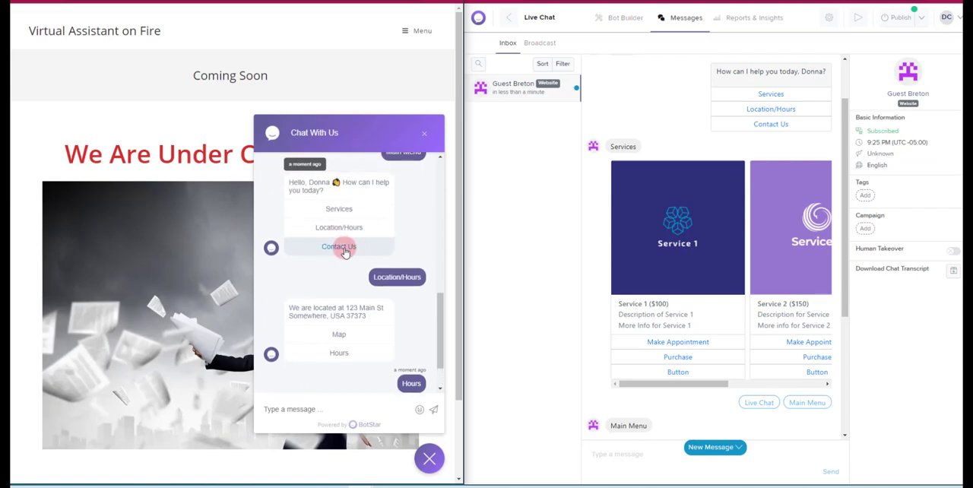
pyautogui.click(346, 251)
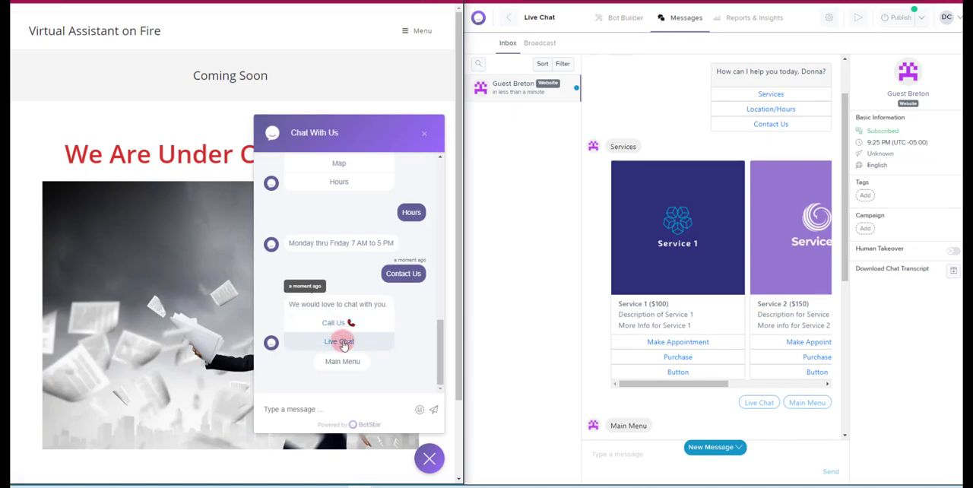
pyautogui.click(343, 344)
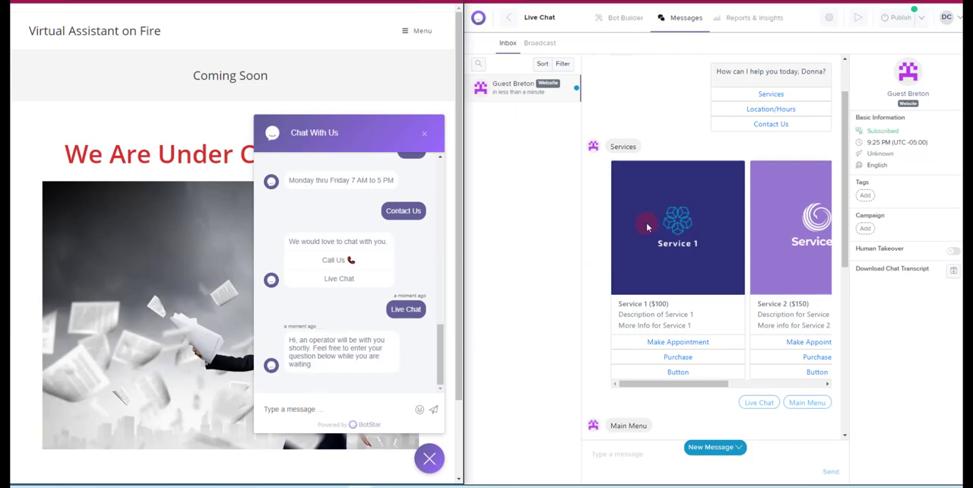
pyautogui.scroll(-4, 646, 228)
pyautogui.scroll(-2, 685, 220)
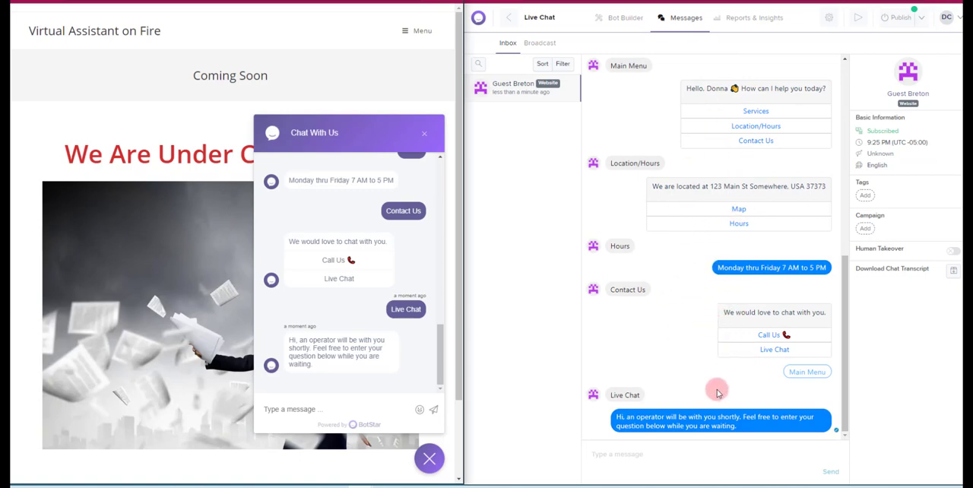
# Send "Hello" from the website chat widget and reply "Hi there" to that conversation from the Inbox
pyautogui.click(342, 400)
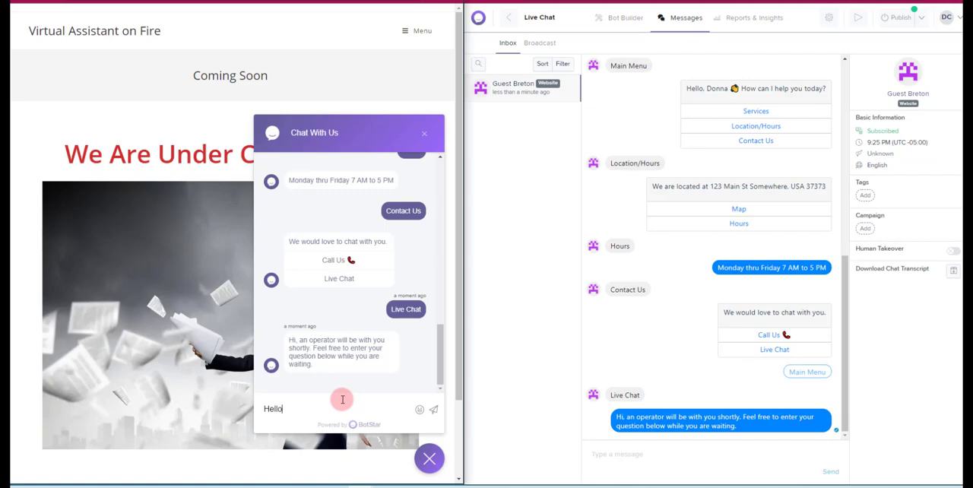
pyautogui.write('Hello')
pyautogui.press('Return')
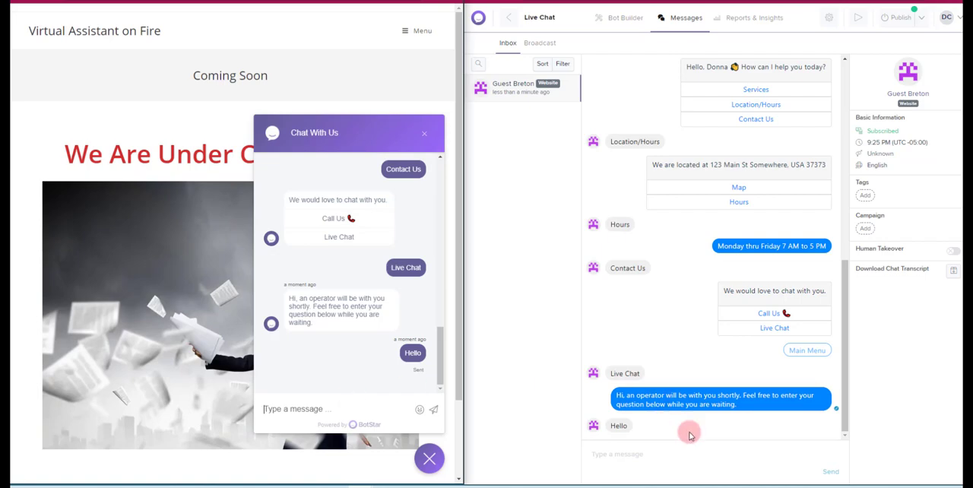
pyautogui.click(615, 450)
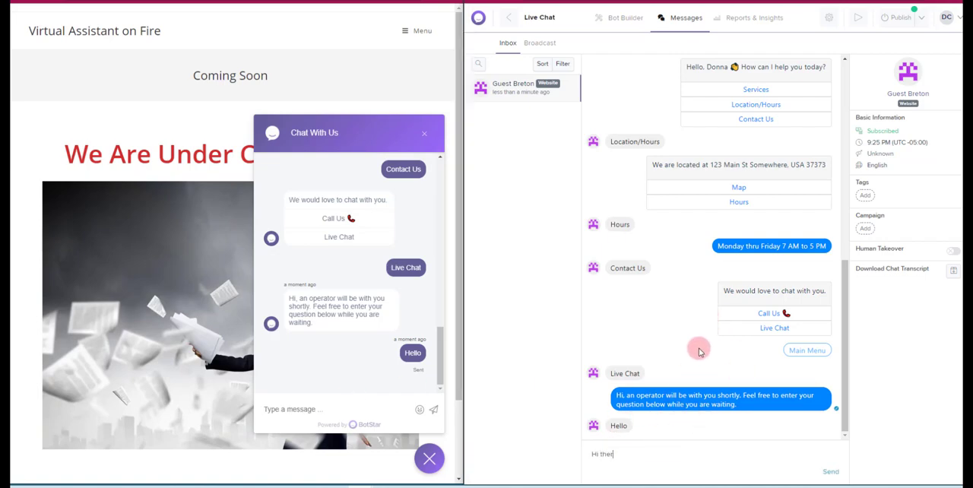
pyautogui.press('Return')
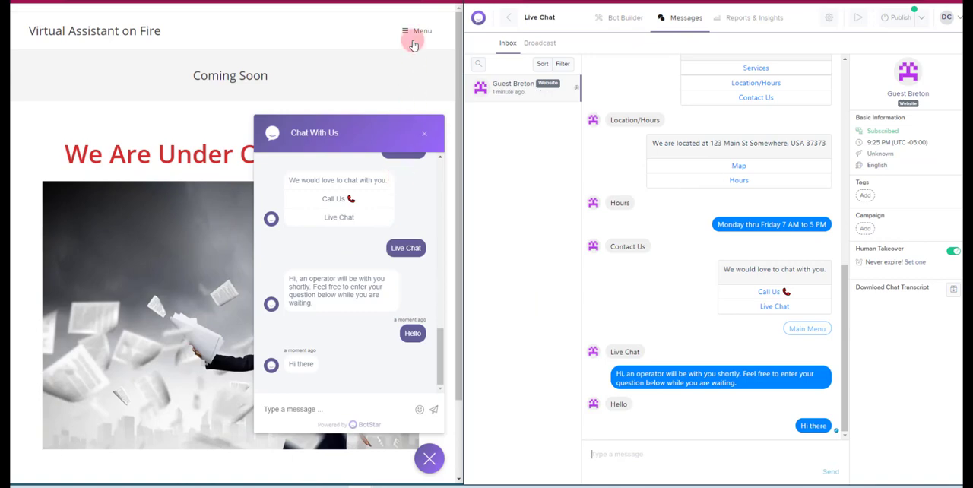
# Switch from the desktop website to the mirrored phone showing the same site and enlarge the phone view
pyautogui.click(410, 1)
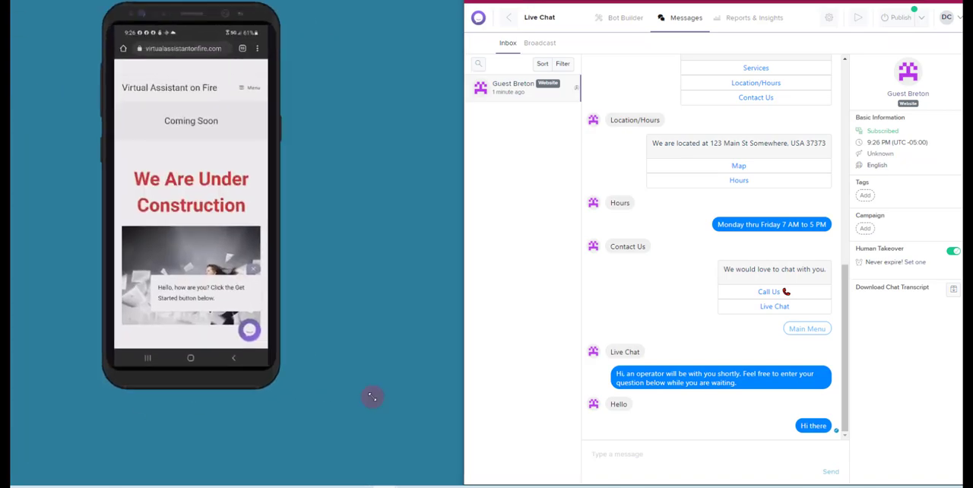
pyautogui.moveTo(372, 397); pyautogui.dragTo(382, 460)
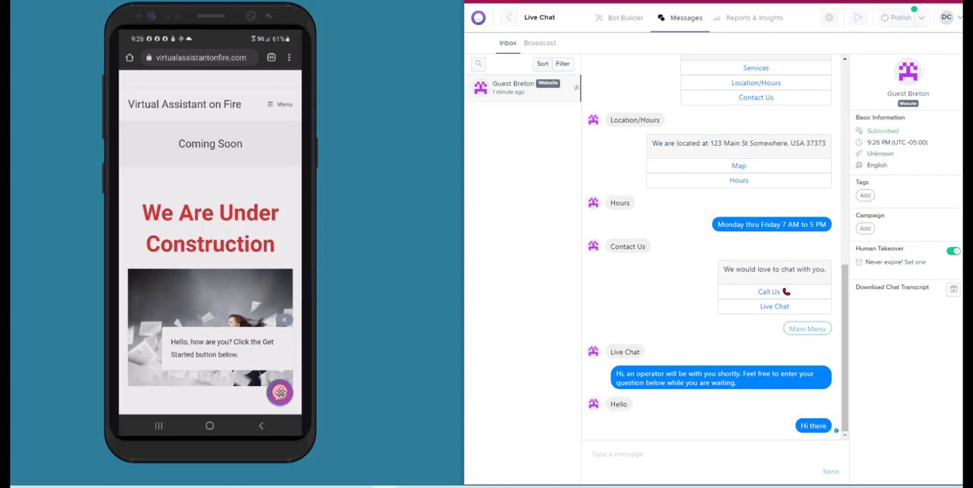
# Start a chat on the phone's website, answer with the customer's first name, and test the Location/Hours option
pyautogui.click(279, 393)
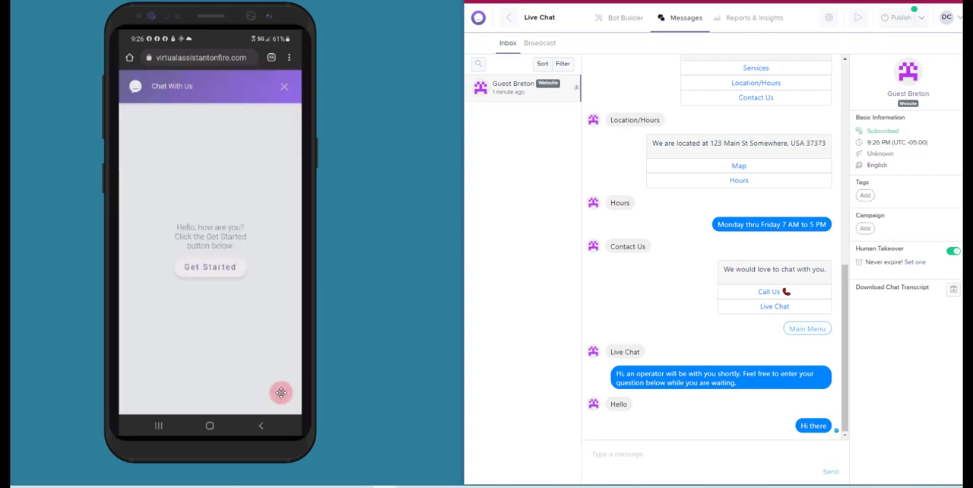
pyautogui.click(281, 392)
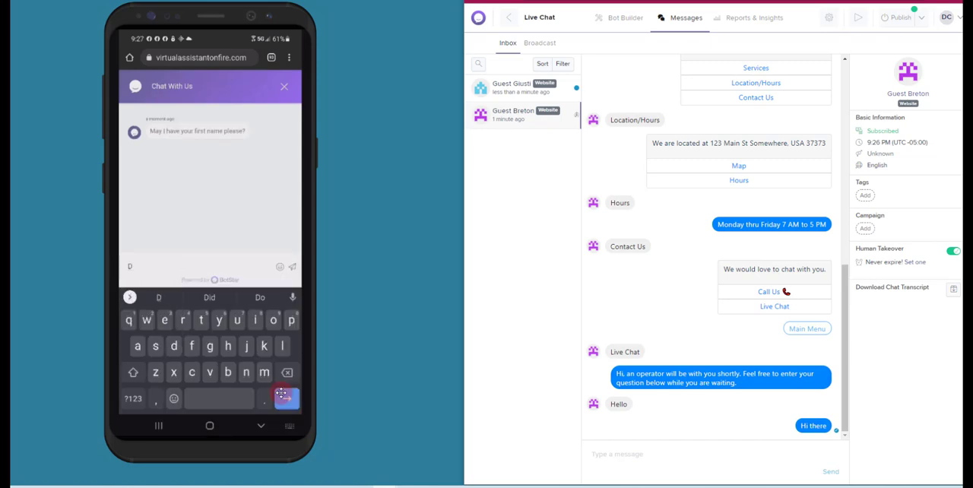
pyautogui.write('Donna')
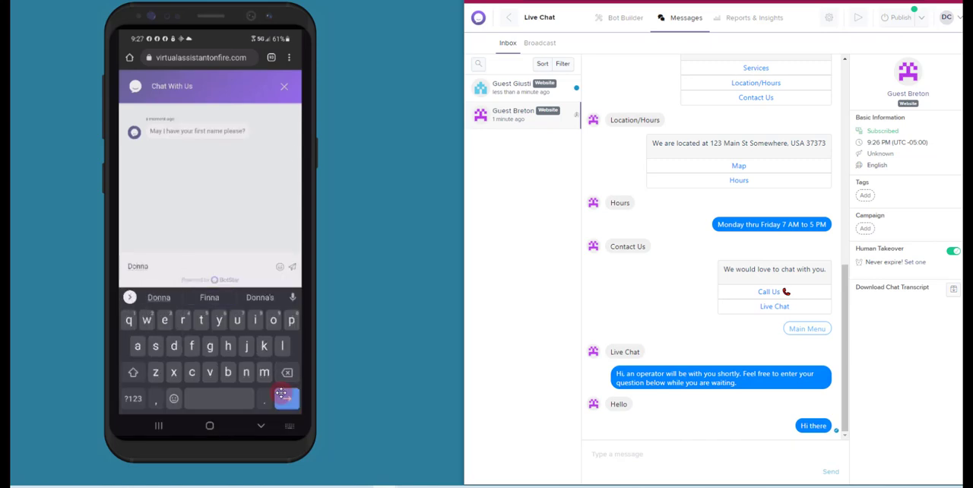
pyautogui.press('Return')
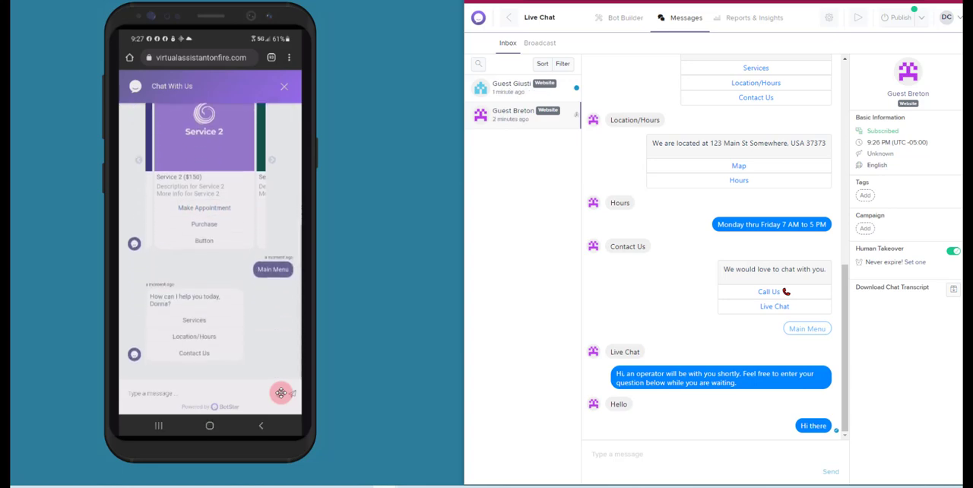
pyautogui.click(194, 336)
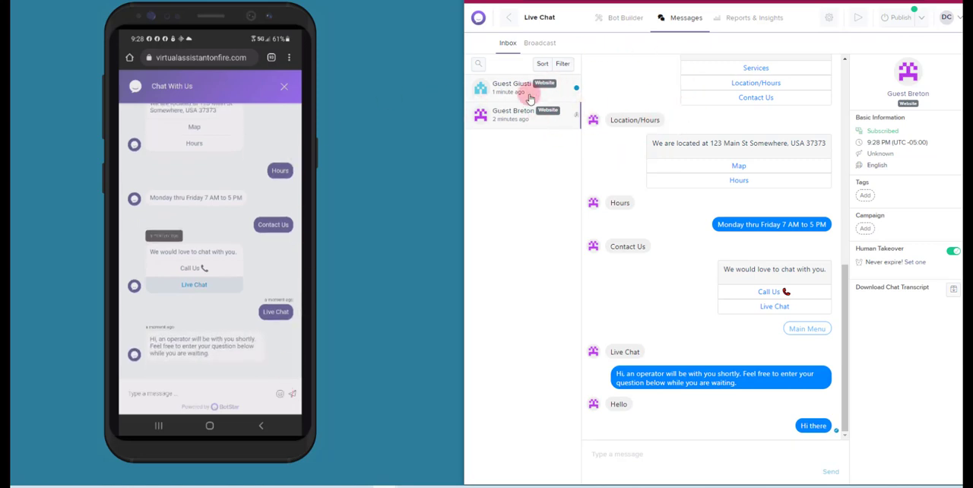
# Open the phone visitor's new website conversation in the Inbox and reply "hi there"
pyautogui.click(498, 91)
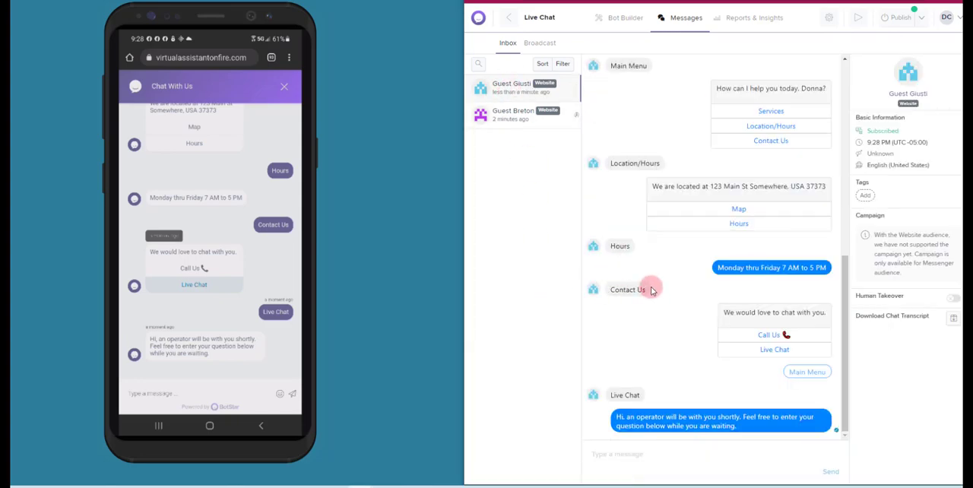
pyautogui.click(600, 453)
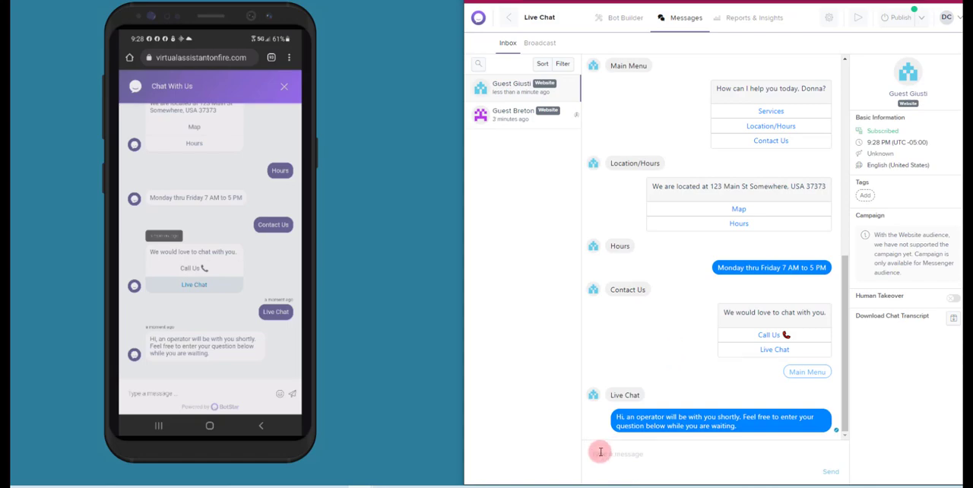
pyautogui.write('hi there')
pyautogui.press('Return')
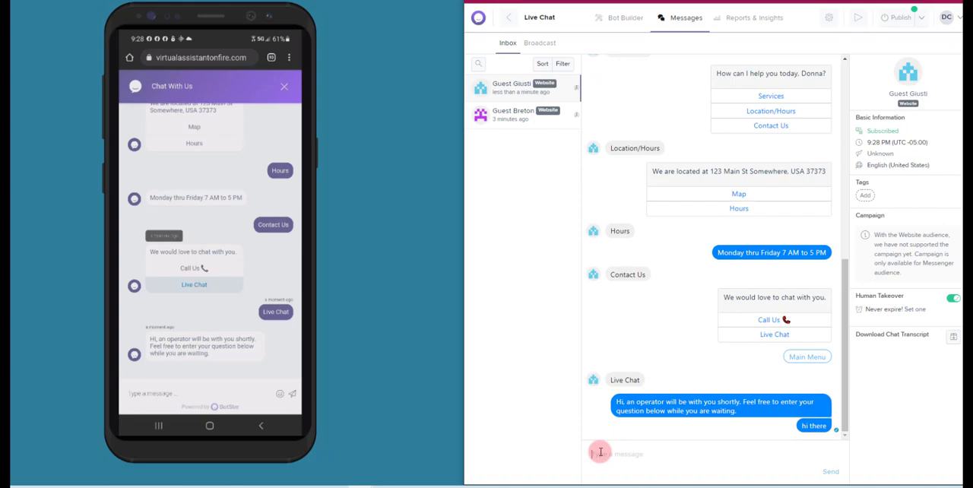